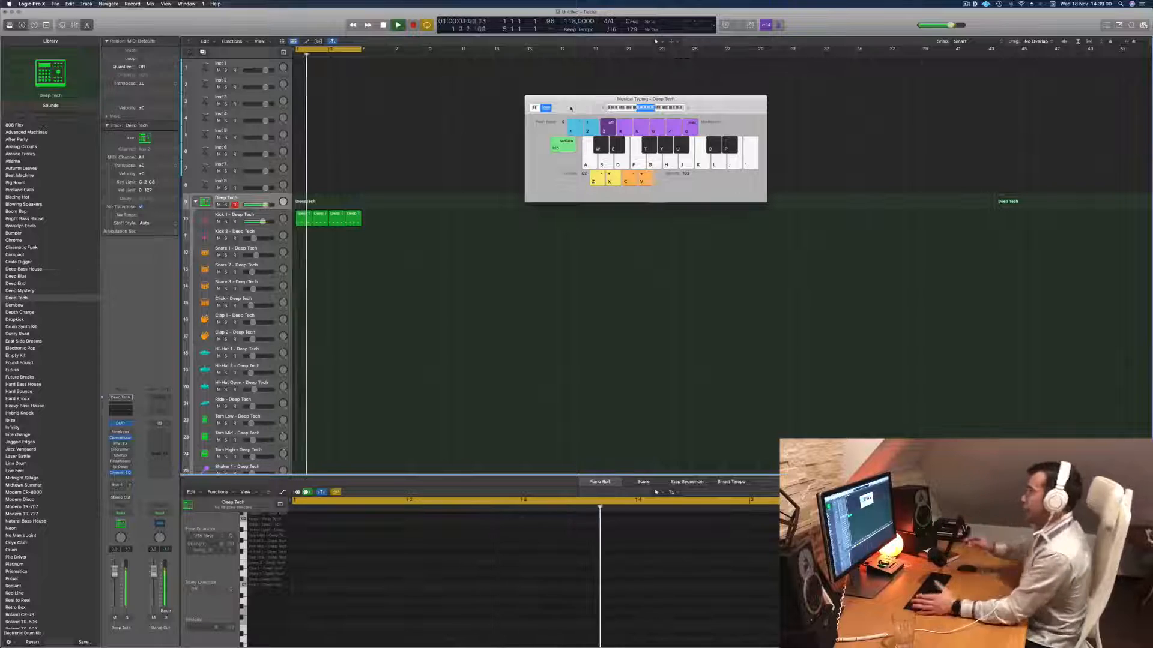
- Play back the Kick 1 track's four-bar pattern and inspect its first region's notes
key(space)
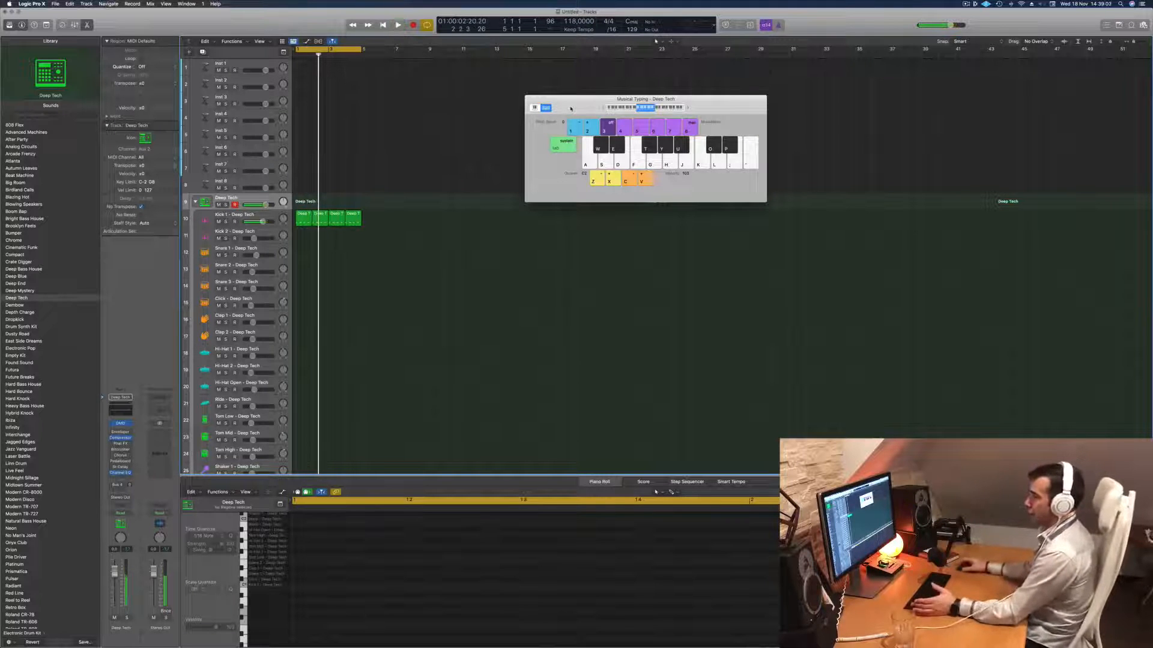
click(268, 217)
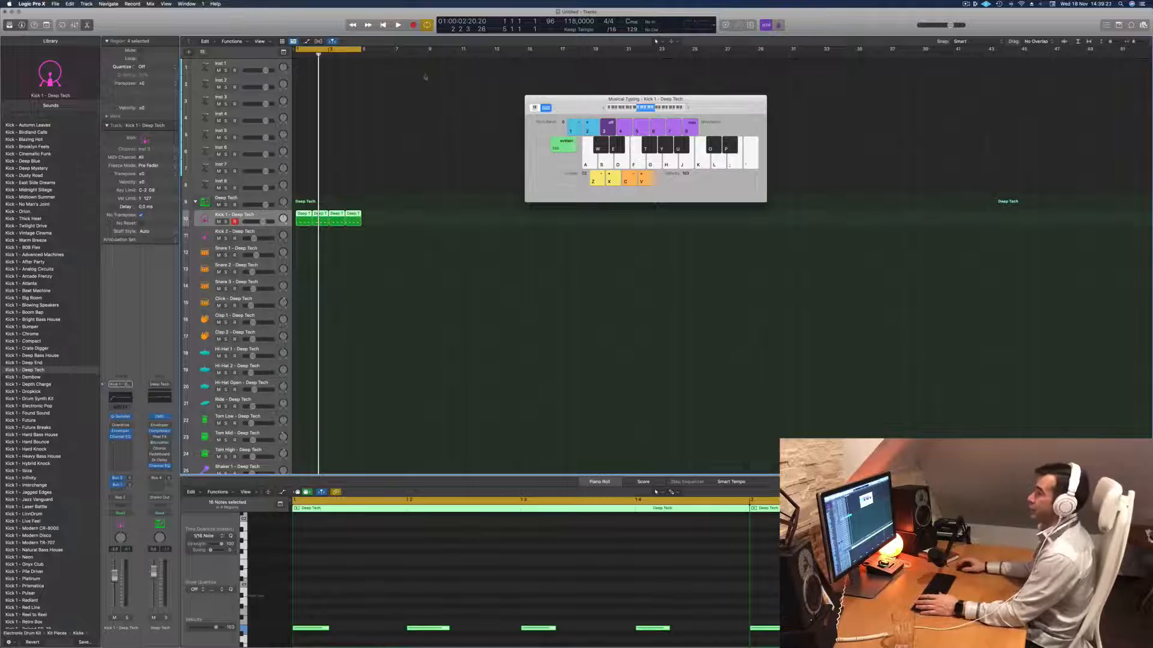
key(space)
click(449, 241)
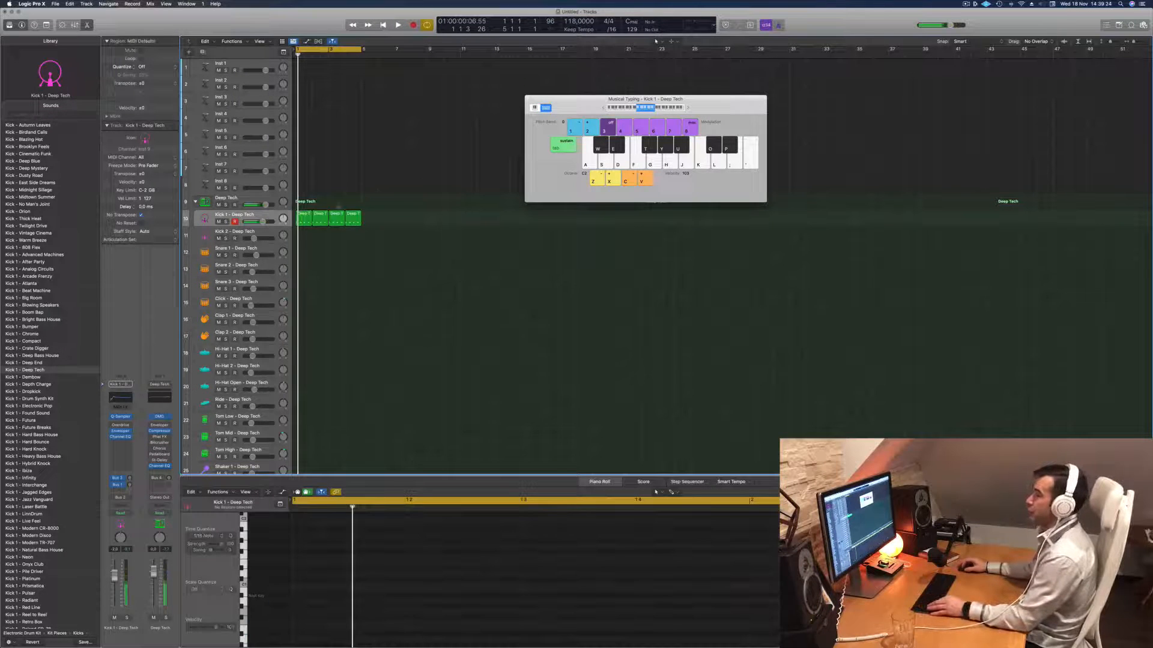
click(303, 217)
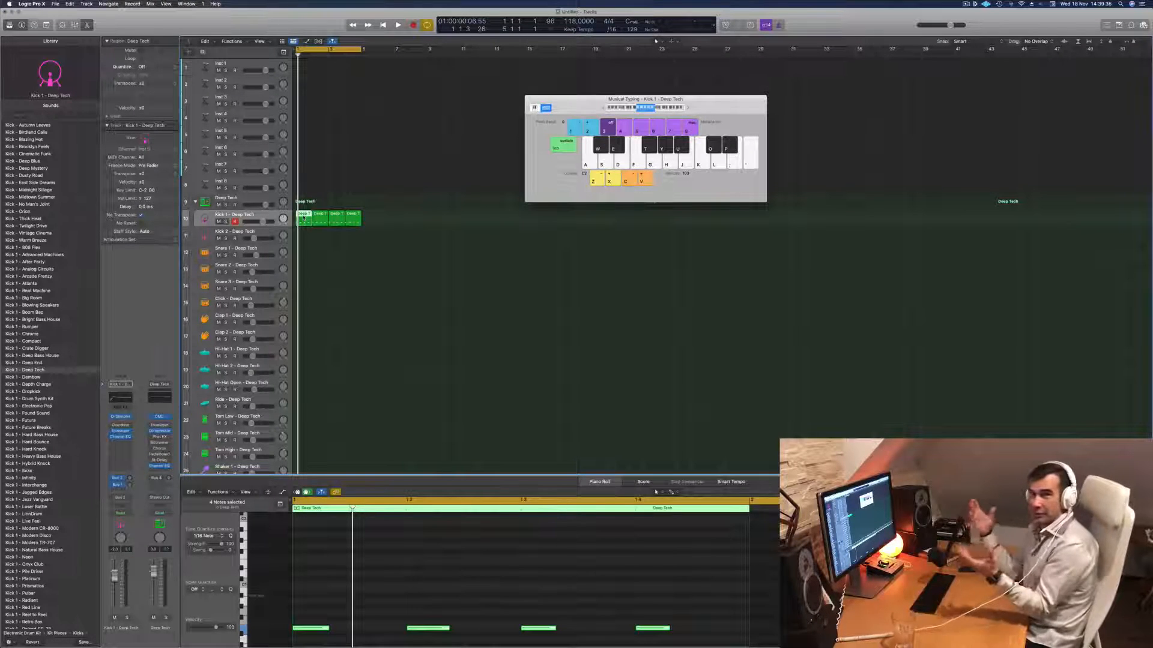
key(space)
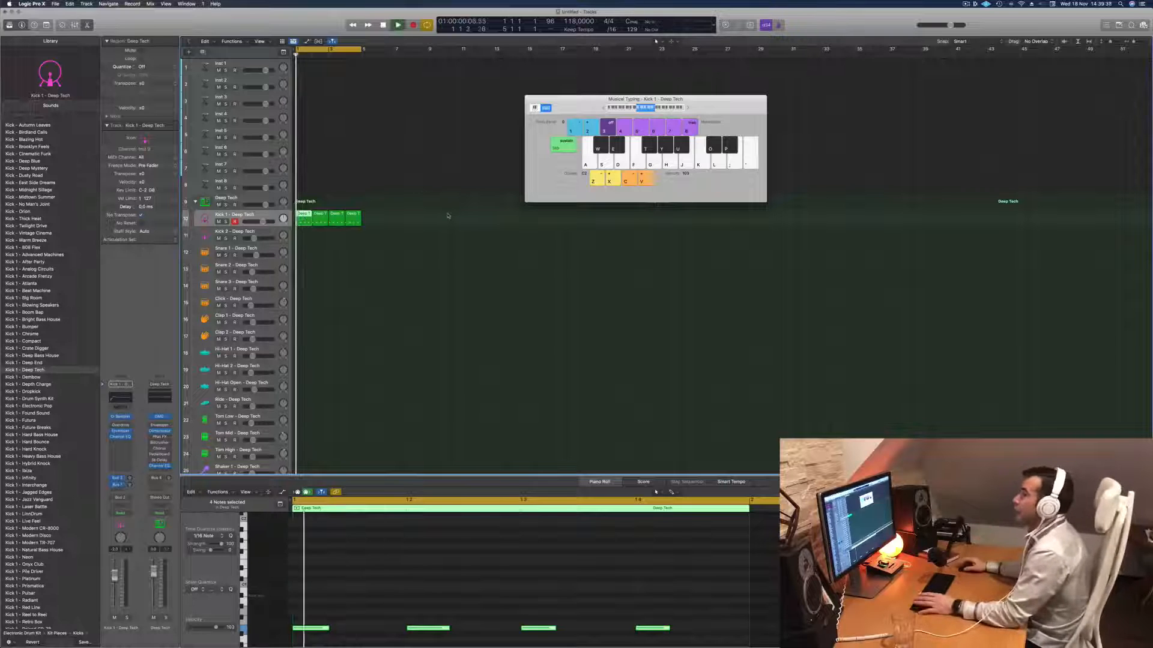
click(385, 297)
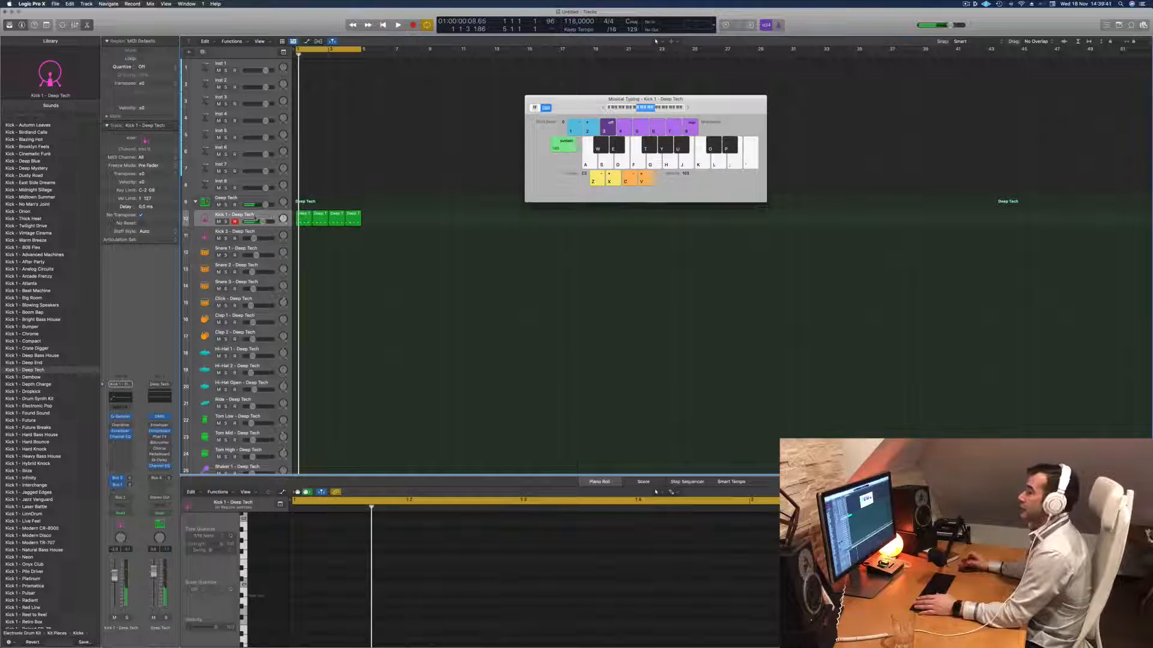
- Copy the first Kick 1 region onto the Hi-Hat Open track at bar 1, keeping all four kick regions in place
click(303, 216)
drag(303, 216, 296, 393)
click(376, 558)
drag(320, 215, 305, 217)
- Shift the four notes in the Hi-Hat Open region an eighth note later, onto the off-beats
click(412, 589)
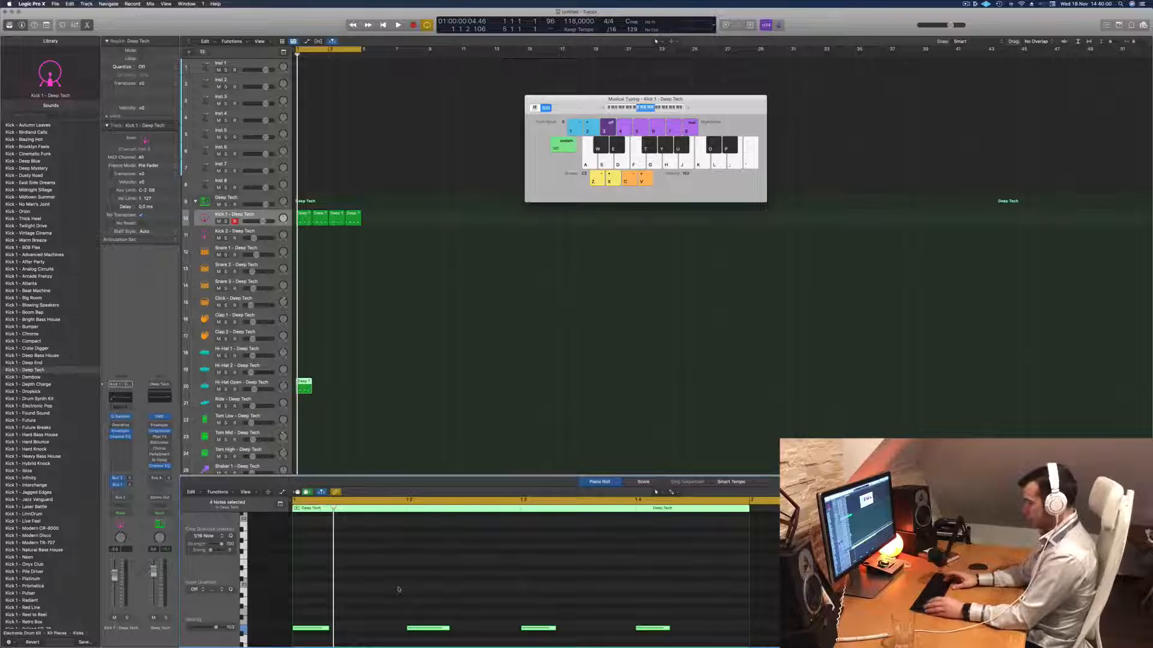
key(alt+Right)
key(alt+Right)
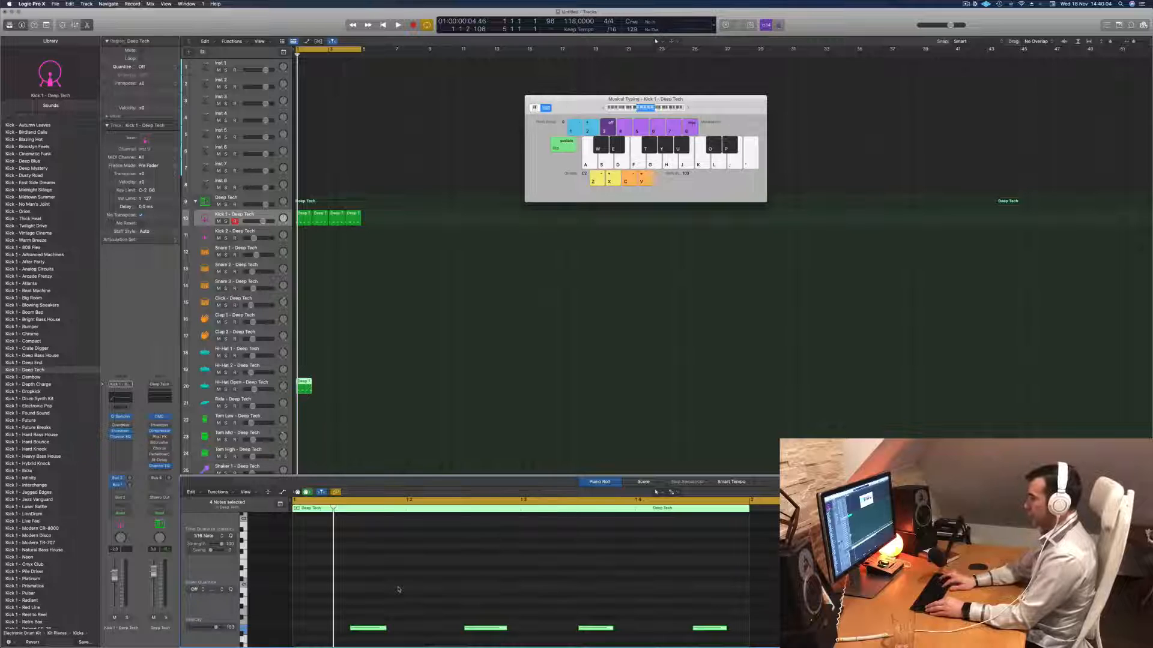
- Transpose all Hi-Hat Open notes up in octave steps, checking the sound in playback
key(alt+shift+Up)
key(alt+shift+Up)
key(space)
key(space)
click(346, 528)
scroll(345, 528, up, 6)
key(super+a)
key(shift+alt+Up)
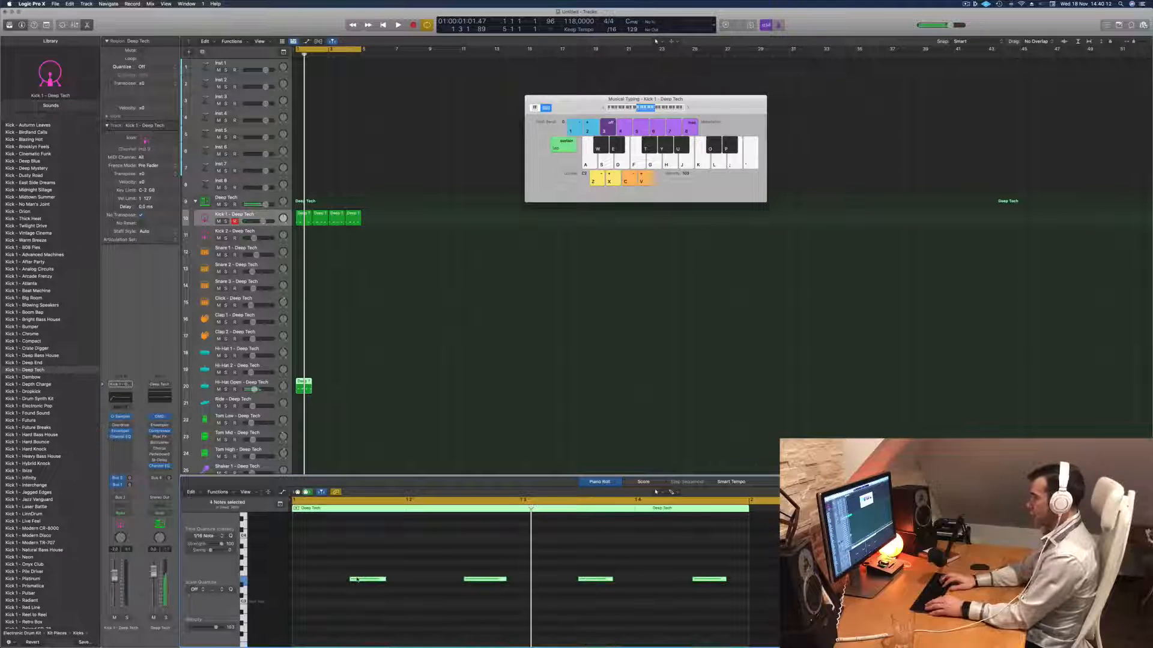
key(space)
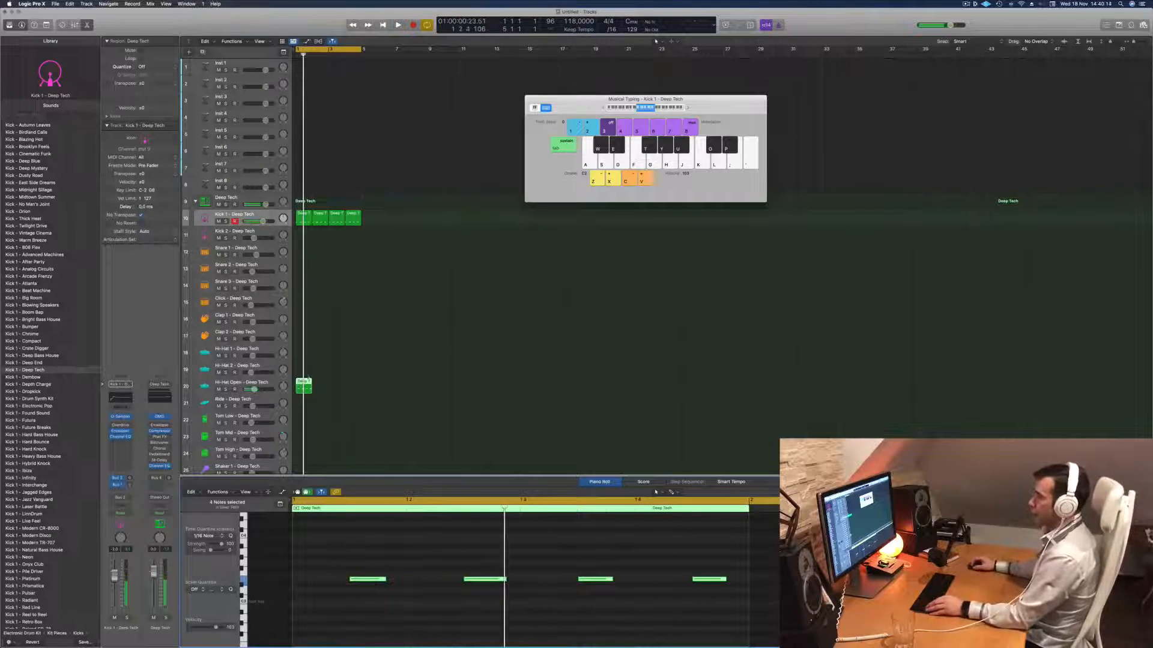
- Duplicate the Hi-Hat Open region to fill bars 2 to 4 and play it back with the kick
drag(303, 383, 334, 390)
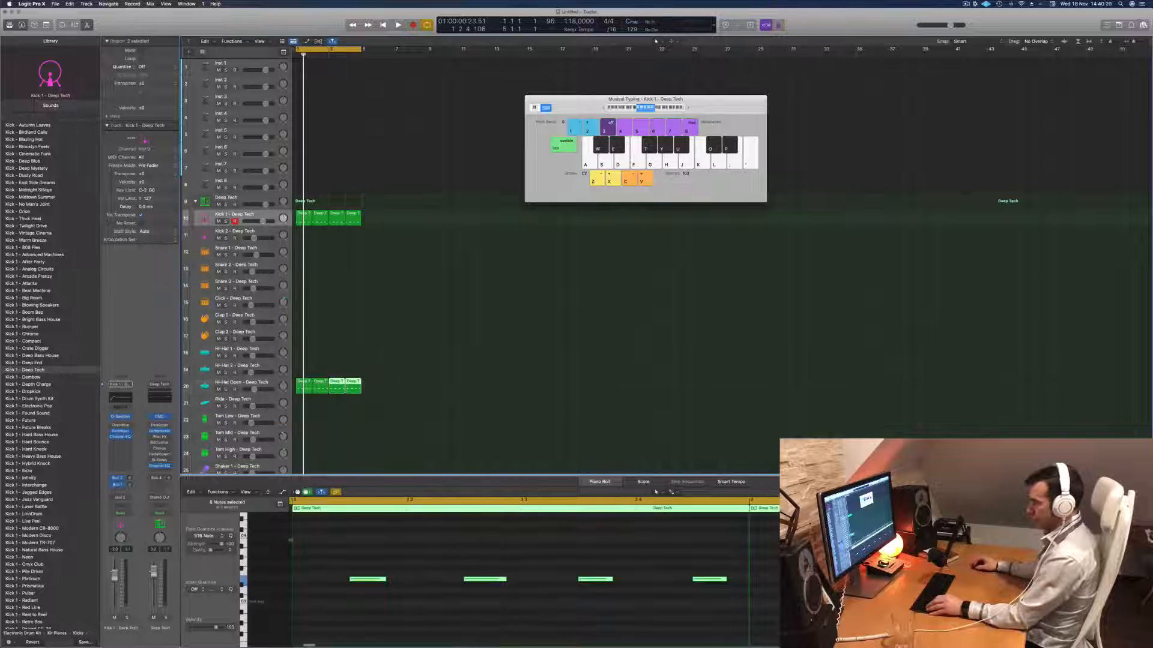
click(243, 582)
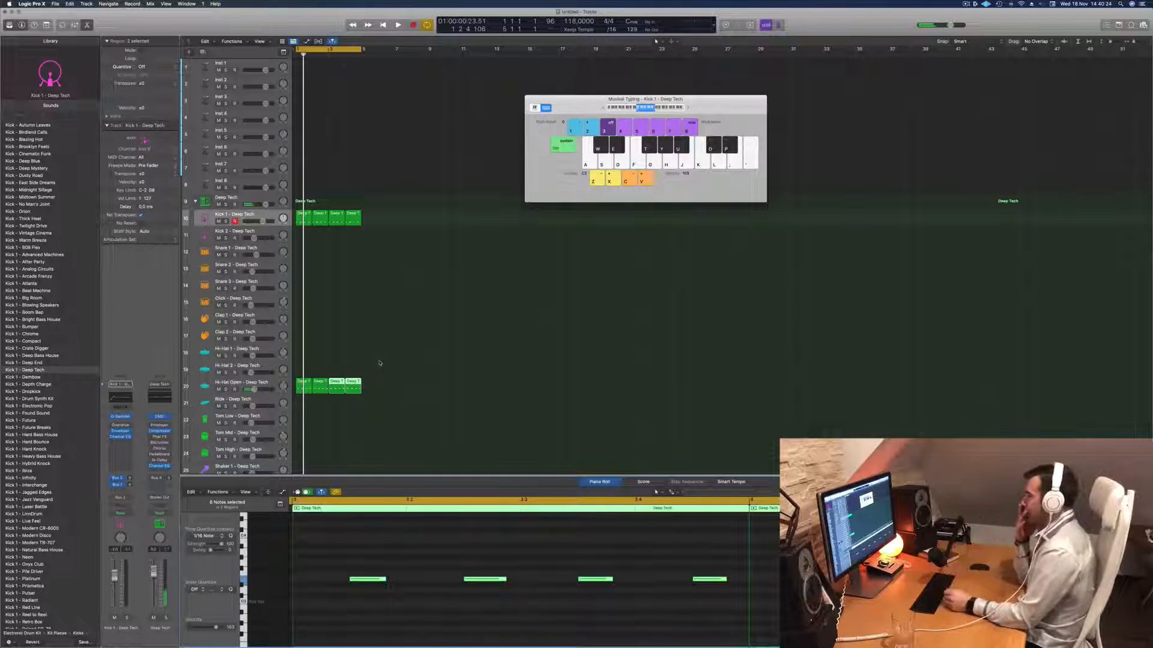
key(space)
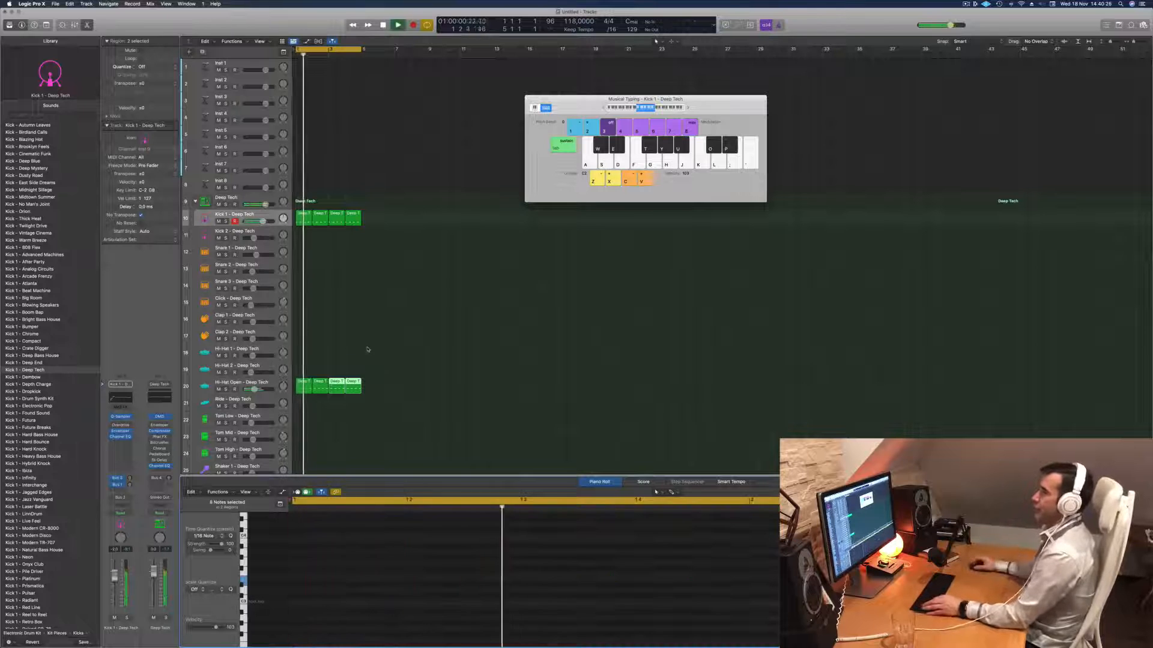
scroll(364, 315, down, 4)
key(space)
key(space)
key(space)
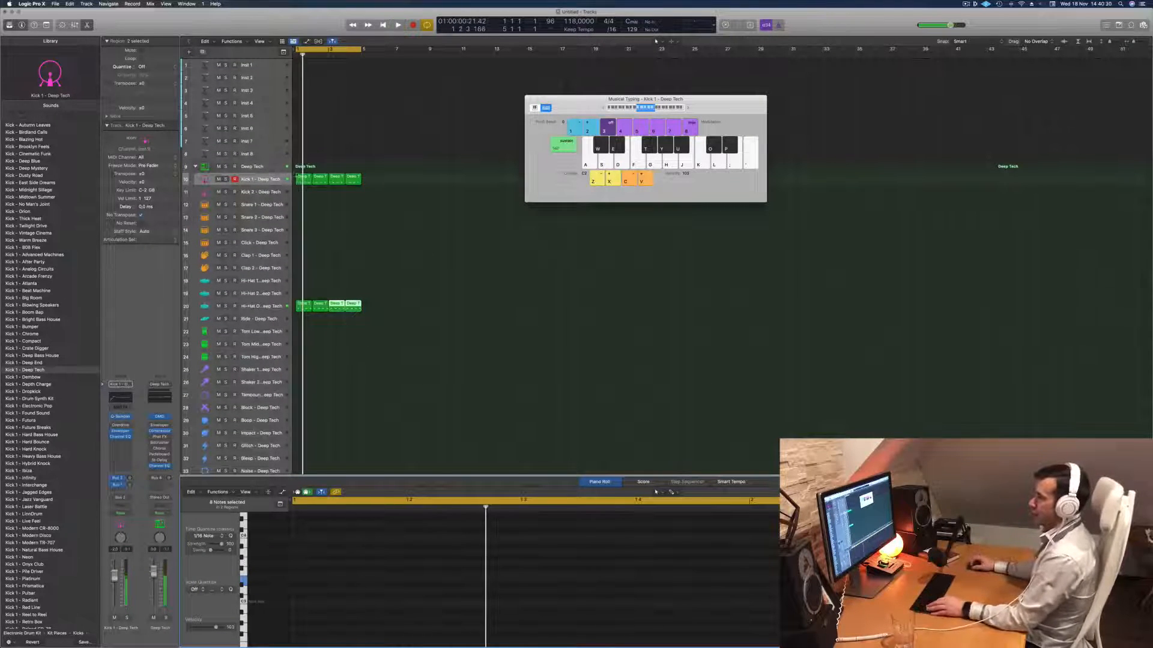
- Copy the first Kick 1 region onto the Snare 1 track and delete its notes on beats 1 and 3
click(300, 176)
drag(300, 177, 303, 203)
click(322, 574)
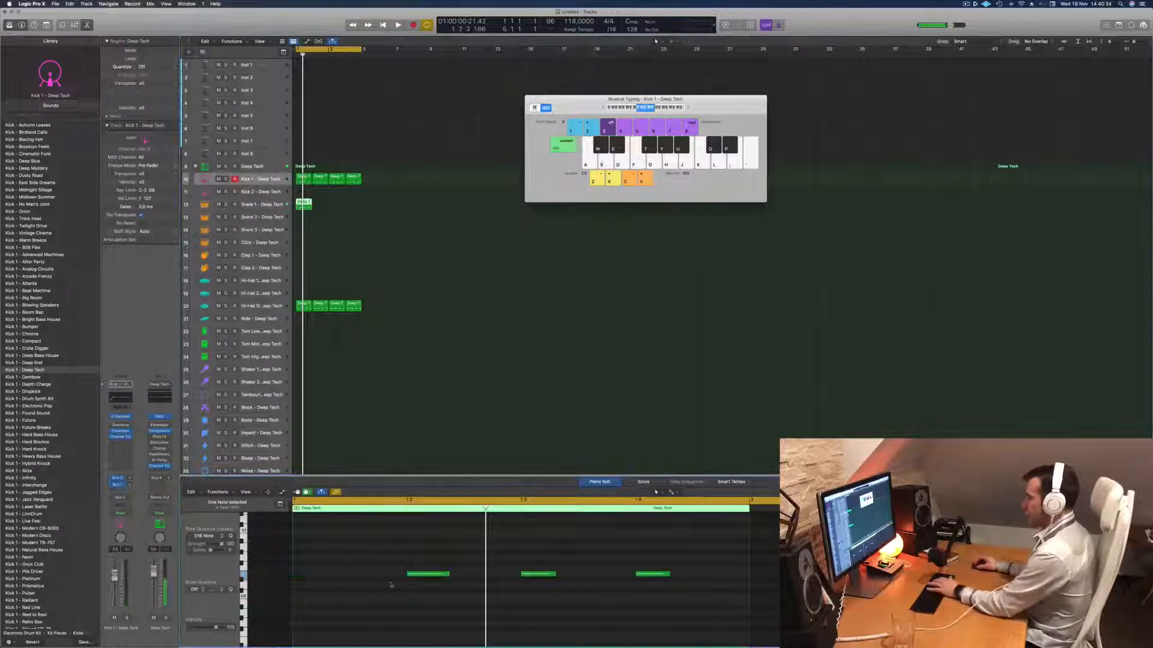
click(530, 575)
key(Delete)
- Transpose the two remaining Snare 1 notes and duplicate the region to fill bars 2 to 4
drag(395, 553, 722, 647)
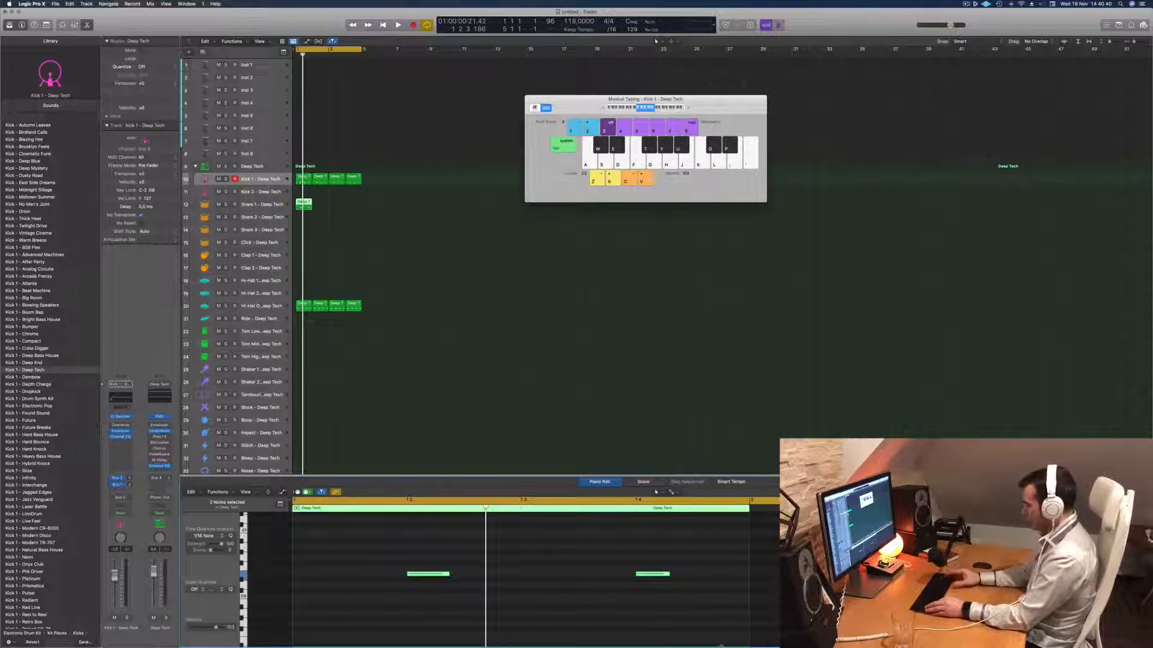
key(Delete)
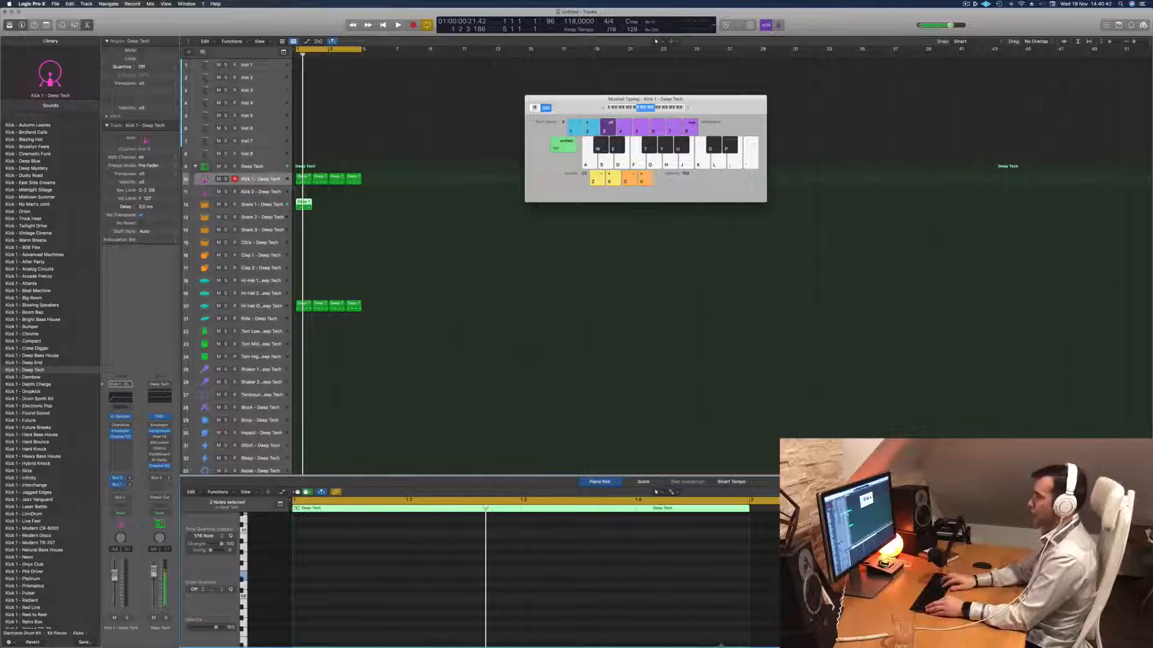
key(space)
drag(302, 203, 334, 208)
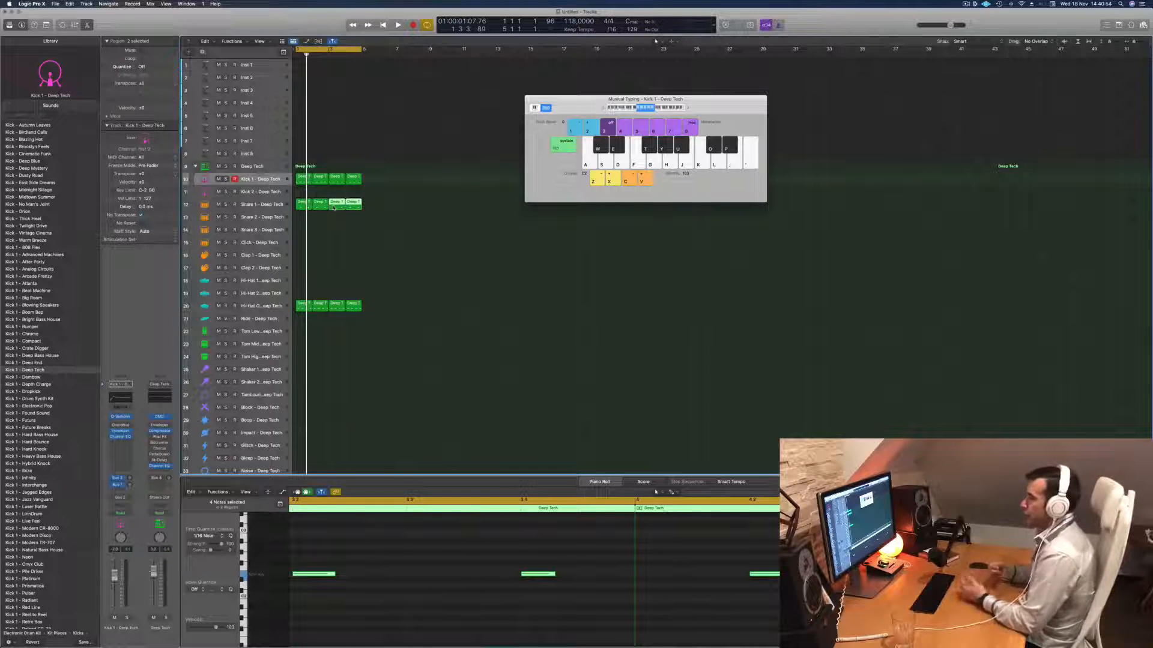
- Play back the kick, snare and open hi-hat pattern with the Snare 1 track selected
key(space)
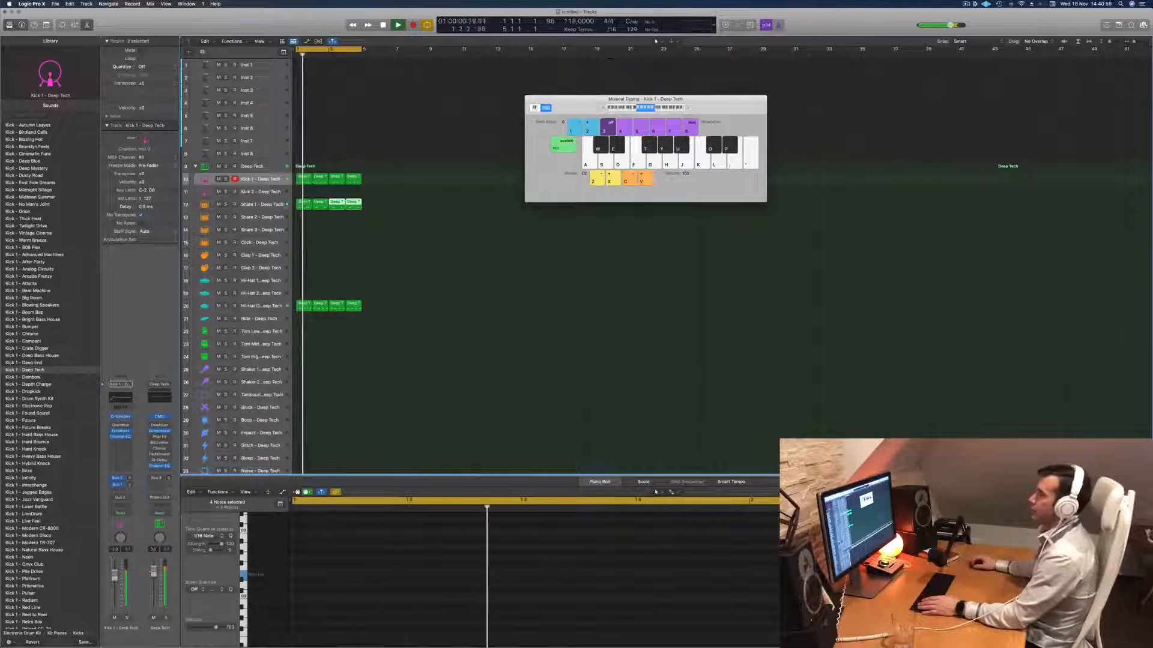
click(263, 204)
key(space)
key(space)
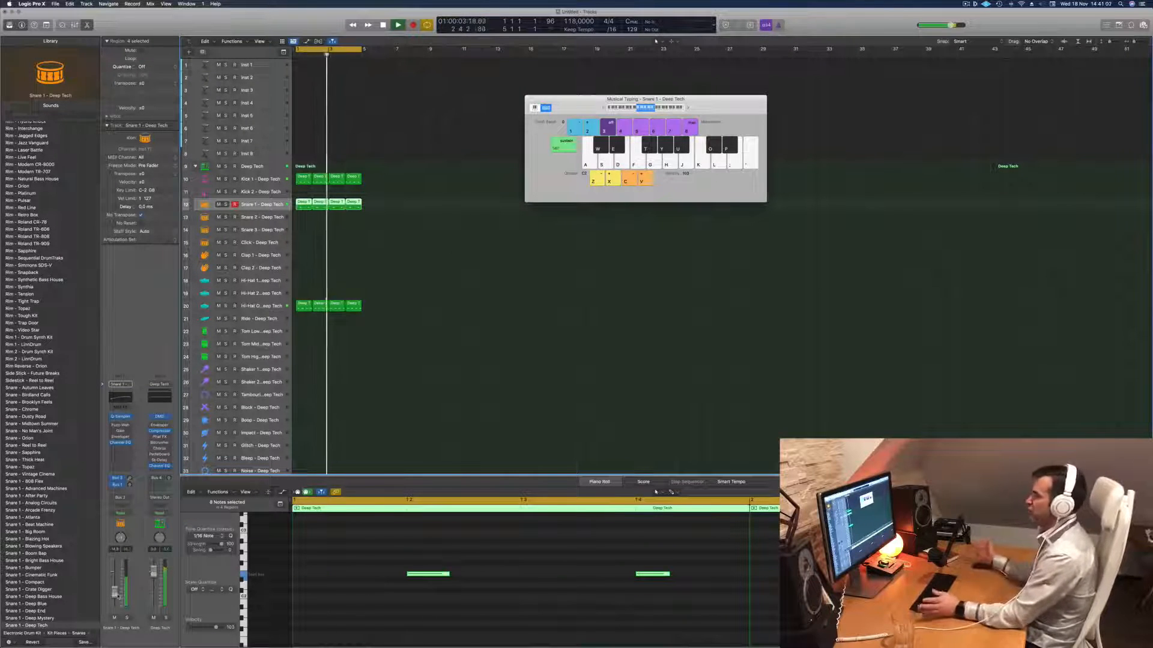
key(space)
key(space)
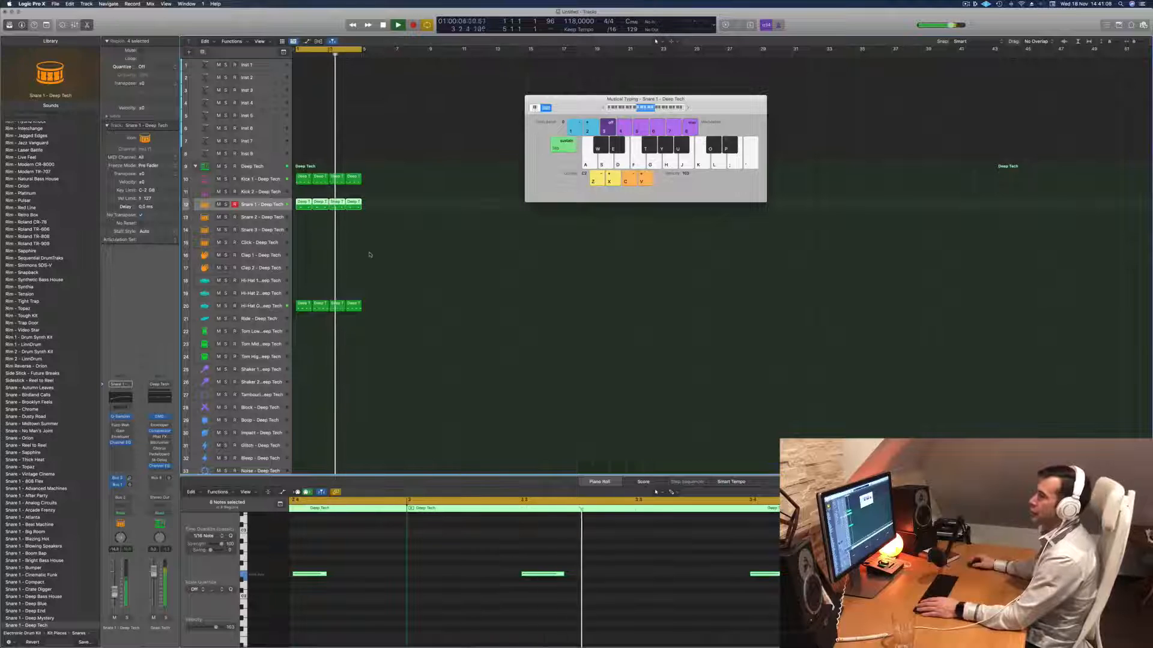
key(space)
- Copy the first Hi-Hat Open region onto the Tom Low track and delete its first and third notes
scroll(497, 321, down, 1)
scroll(360, 261, down, 1)
drag(304, 289, 304, 316)
drag(338, 558, 365, 580)
key(Delete)
drag(589, 551, 617, 598)
key(Delete)
- Transpose the two remaining Tom Low notes down in octave steps and listen to the region
drag(451, 559, 706, 616)
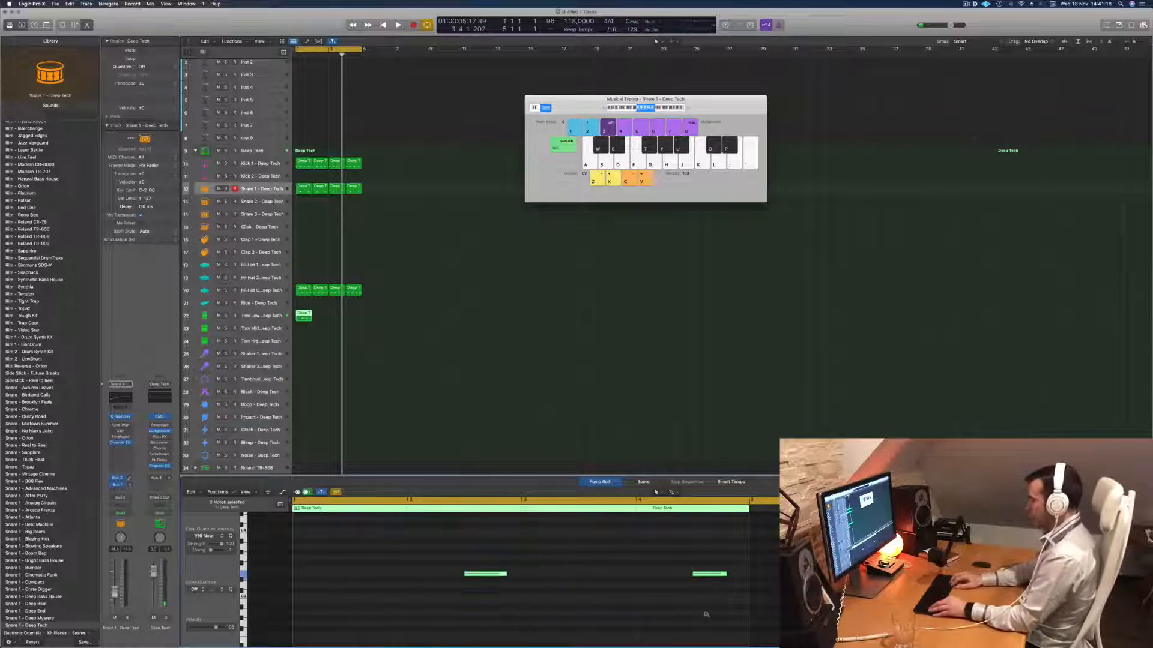
key(alt+shift+Down)
key(alt+shift+Down)
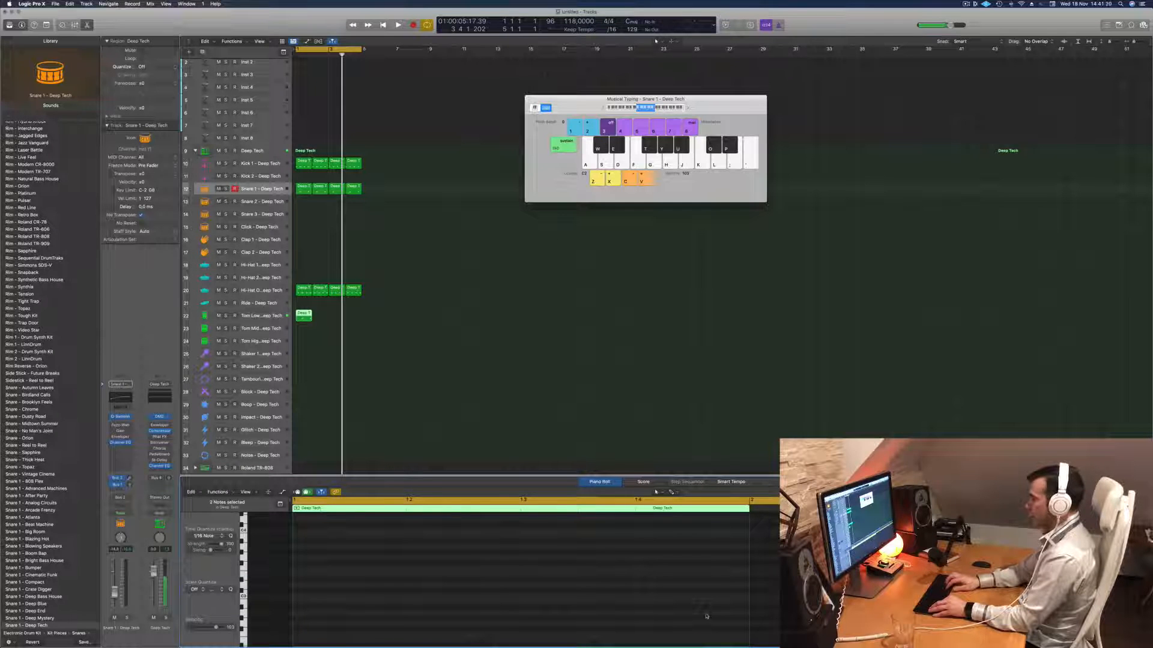
scroll(510, 355, down, 2)
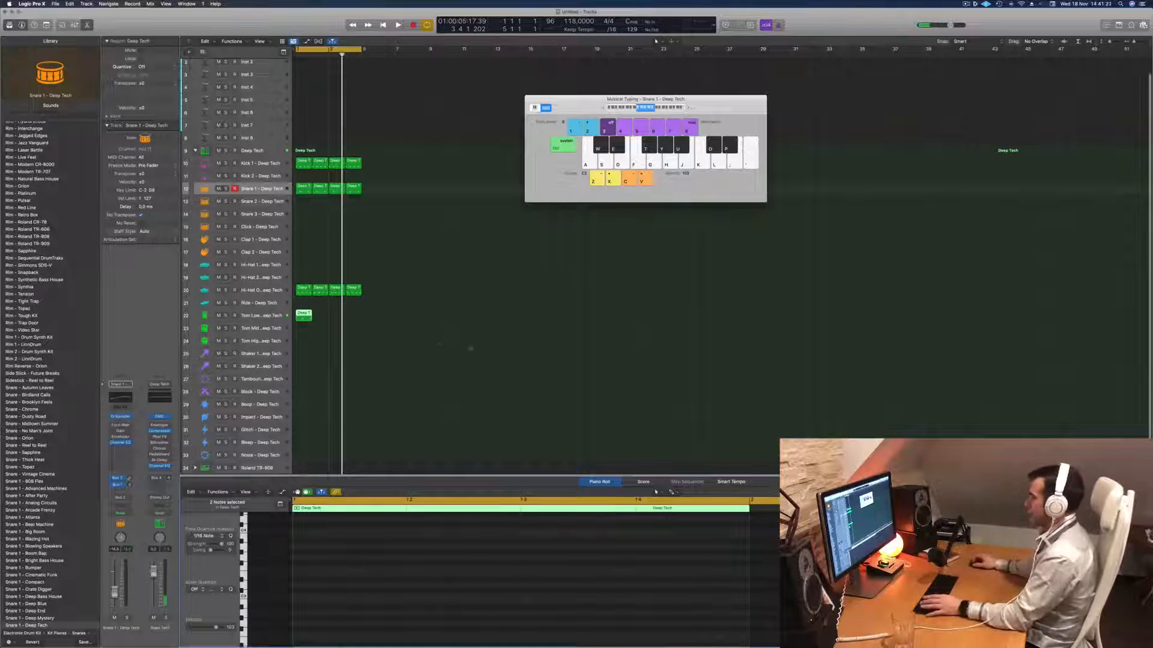
scroll(482, 587, down, 5)
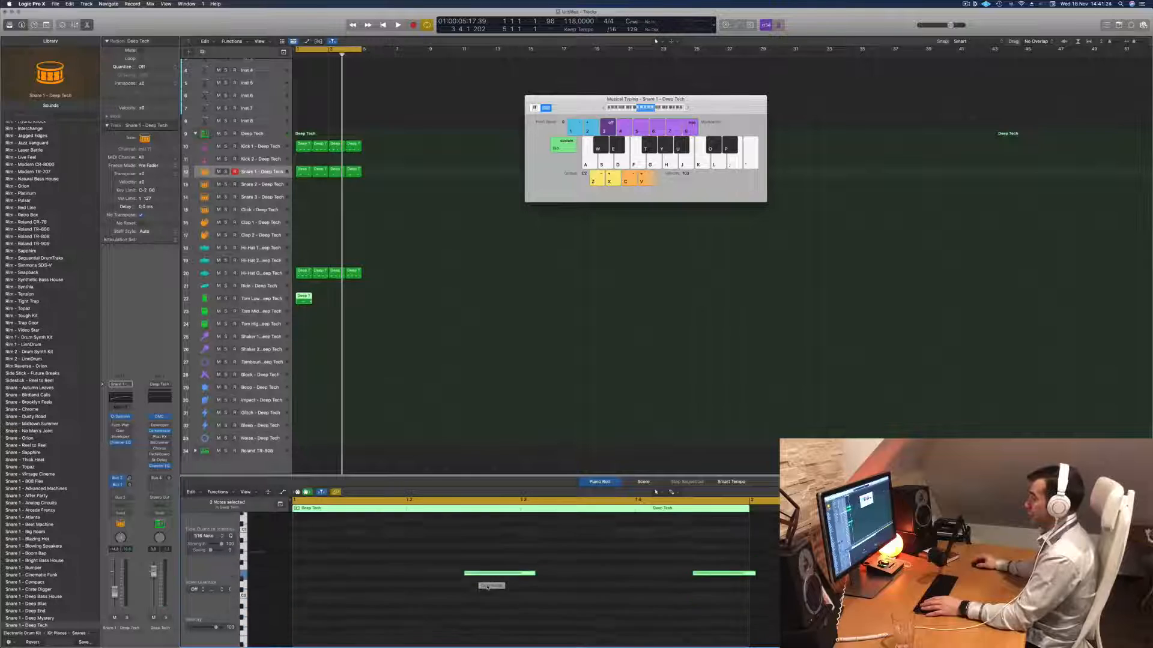
key(space)
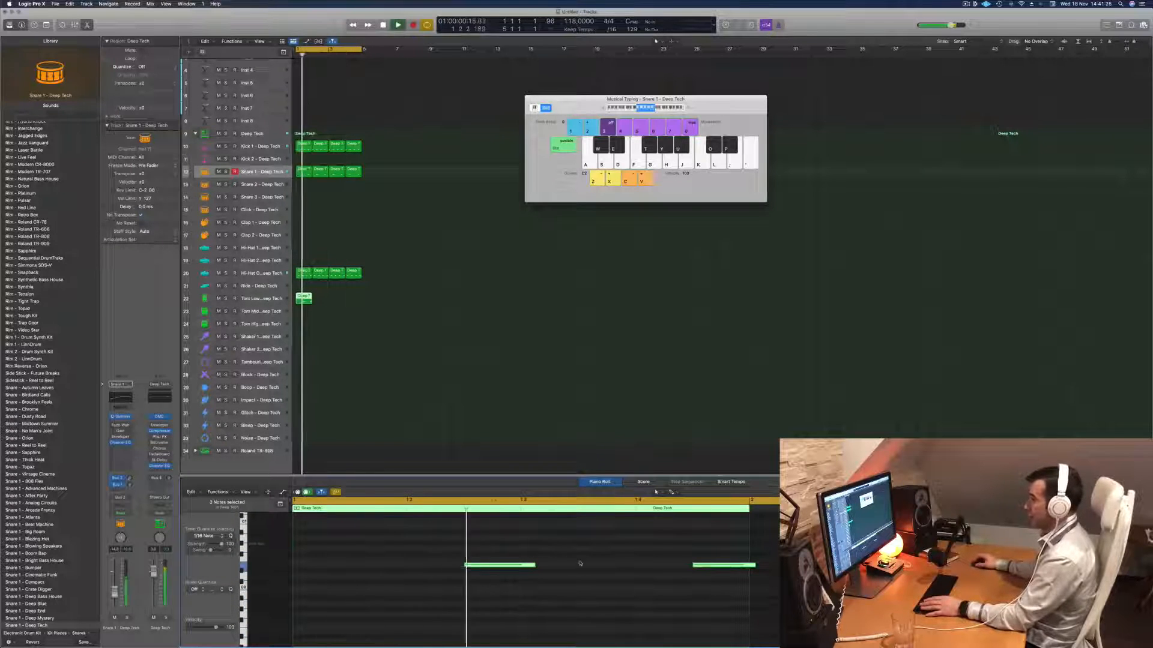
key(space)
- Shorten both Tom Low notes and start them a sixteenth note later, checking them in playback
mouse_move(533, 565)
mouse_down()
mouse_move(506, 569)
mouse_move(516, 567)
mouse_up()
key(space)
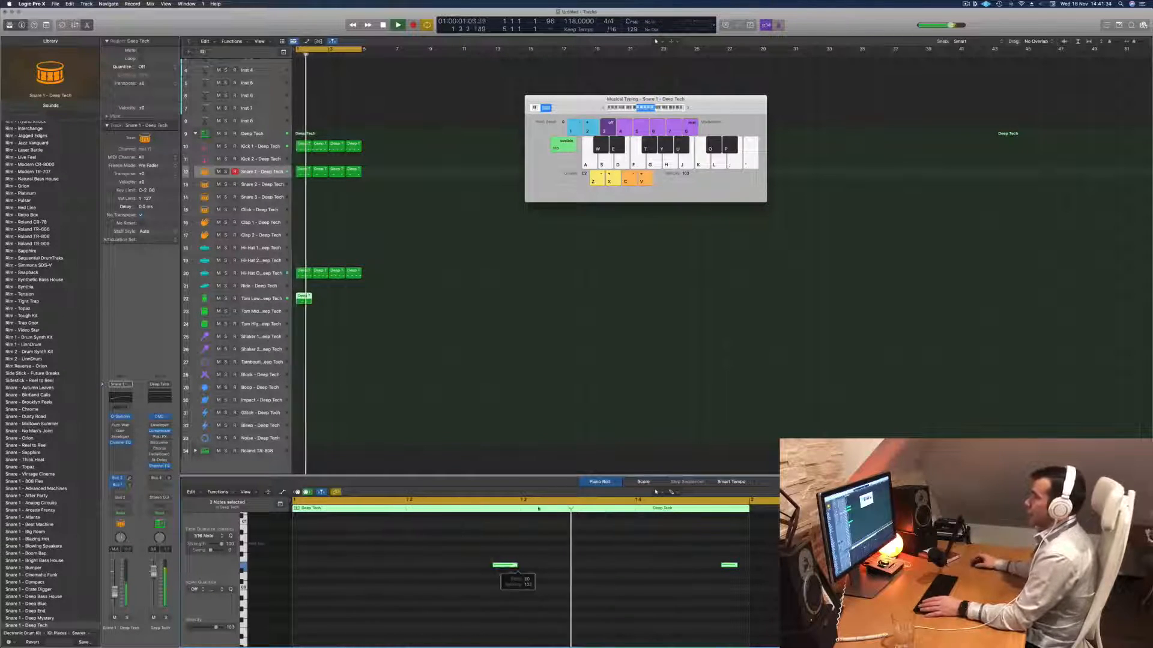
key(space)
key(space)
- Move only the first Tom Low note a sixteenth note earlier and play back the groove
click(498, 565)
key(space)
key(space)
key(alt+Left)
key(space)
key(space)
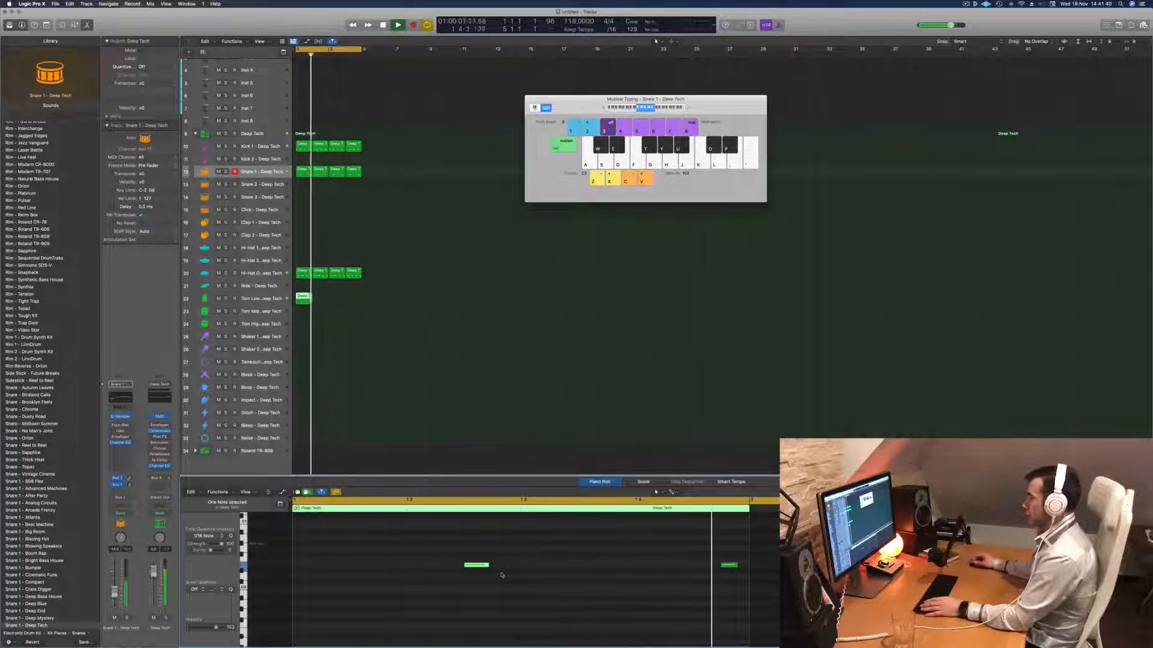
key(space)
key(space)
- Duplicate the Tom Low region to fill bars 2 to 4 and play the pattern with that track selected
key(space)
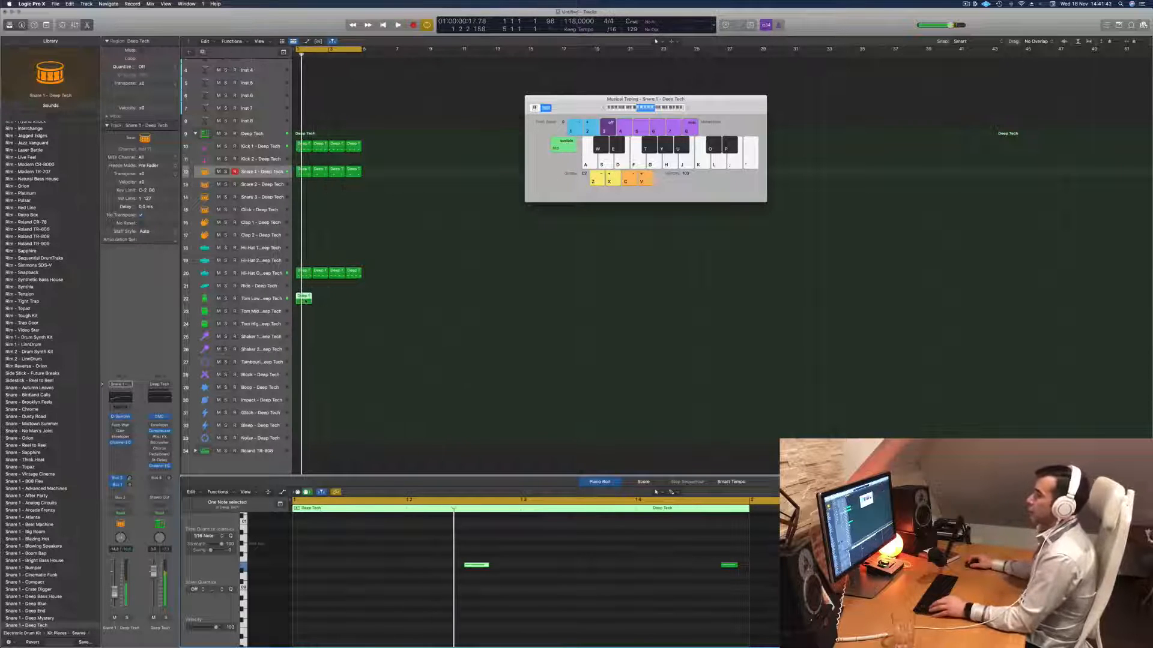
drag(307, 299, 342, 302)
key(space)
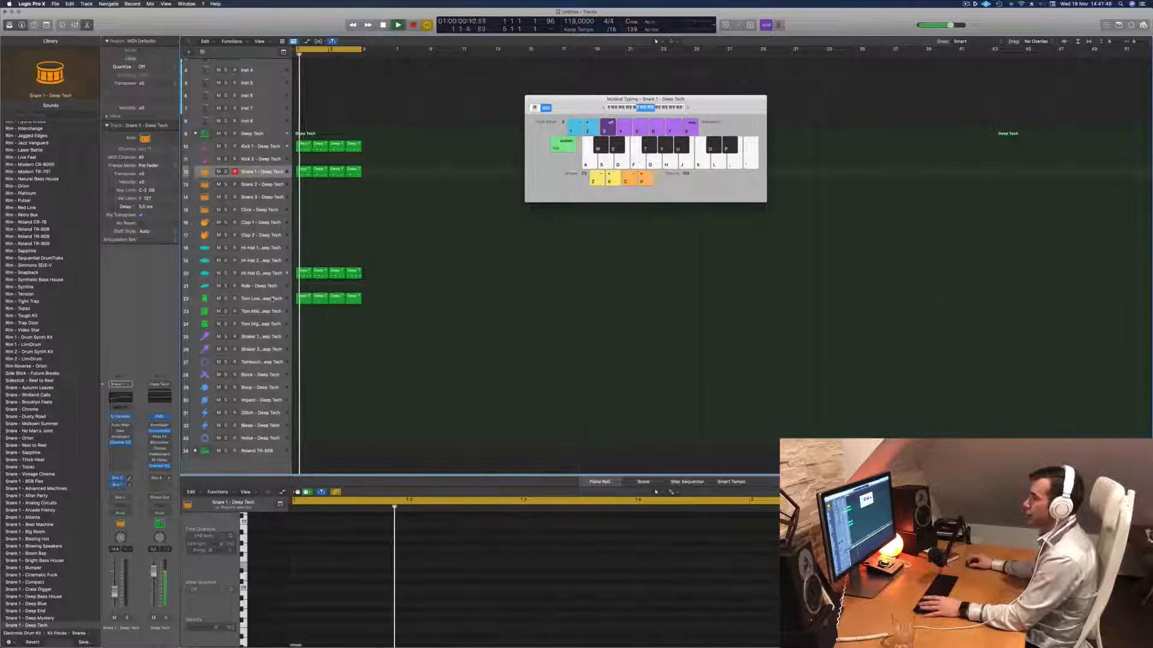
click(272, 298)
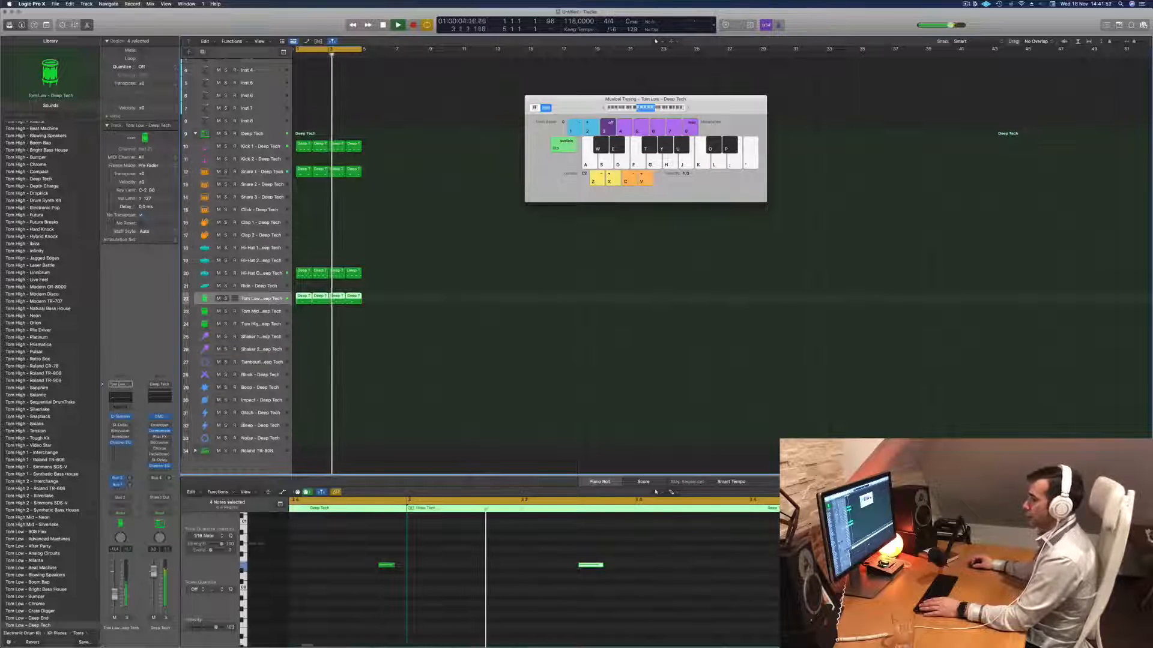
key(space)
key(space)
- Copy the first Kick 1 region onto the Noise track at bar 1
scroll(394, 331, down, 2)
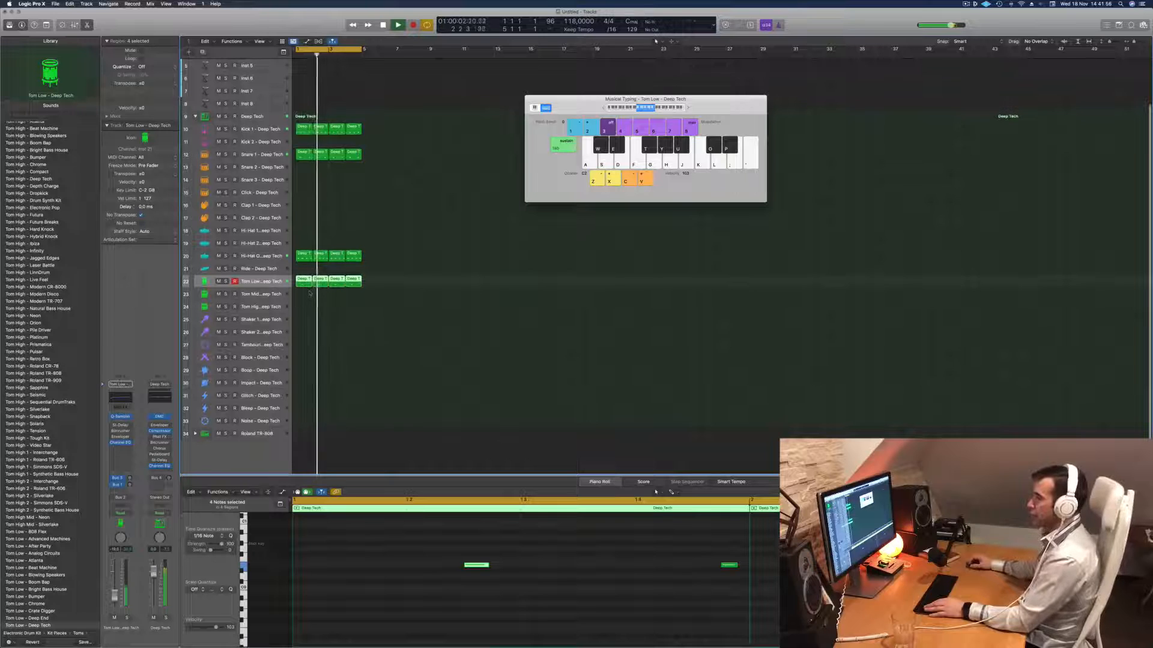
click(304, 132)
drag(304, 133, 305, 426)
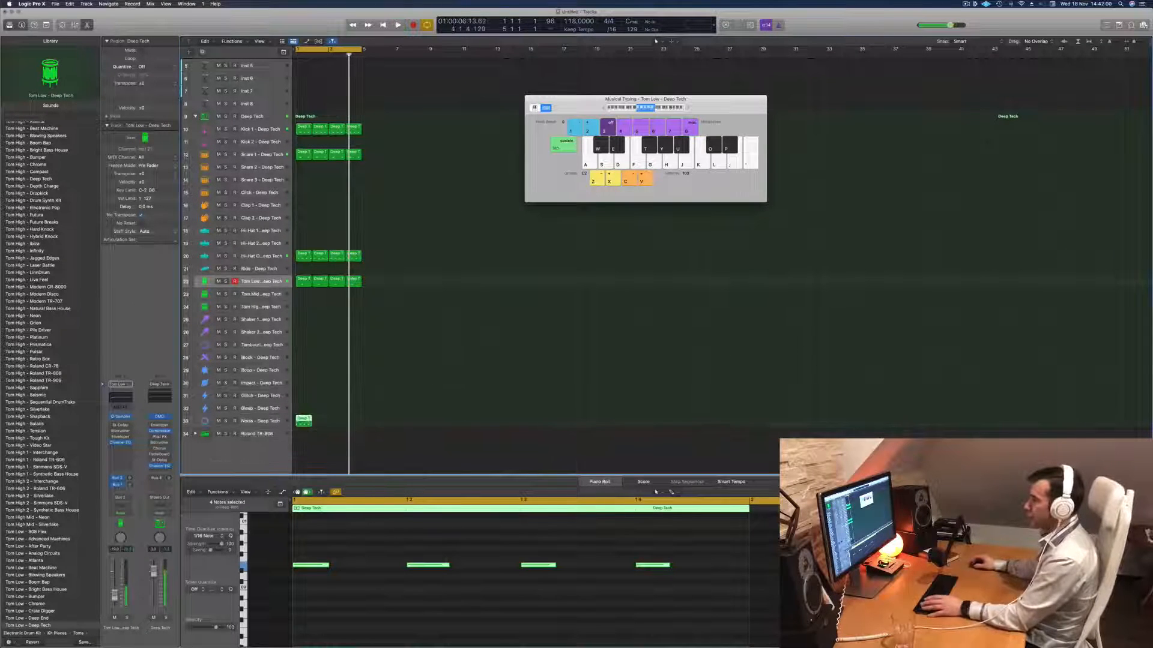
- Delete the last three notes of the Noise region, transpose the remaining one, and select the Noise track during playback
drag(384, 560, 774, 616)
key(Delete)
drag(498, 548, 287, 596)
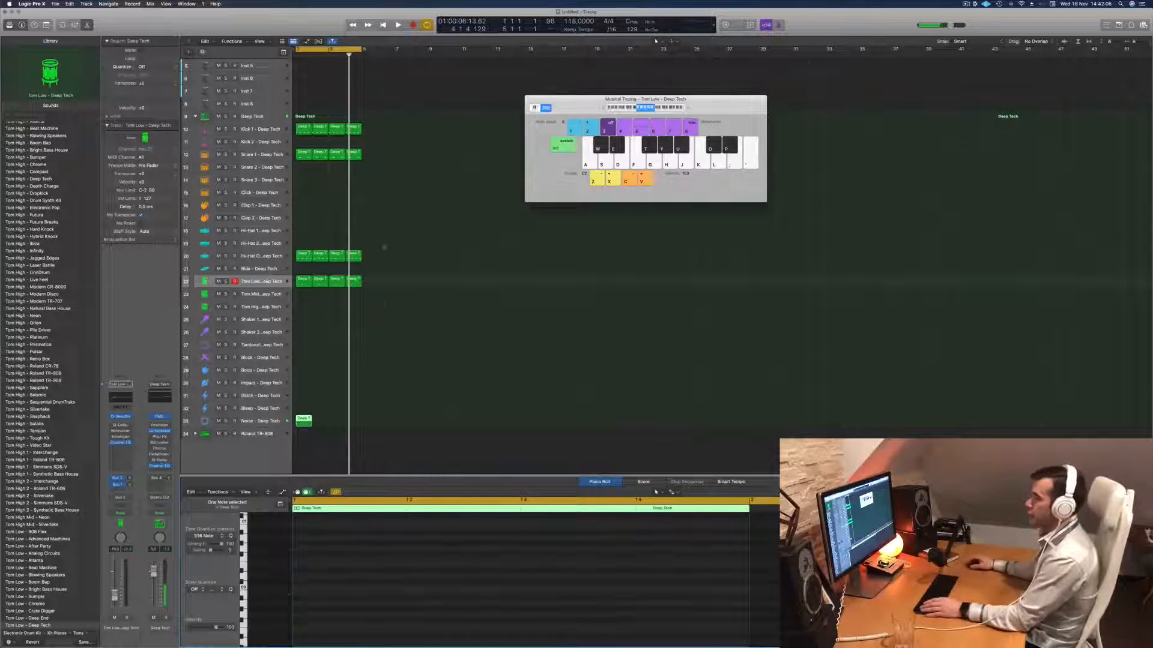
click(269, 421)
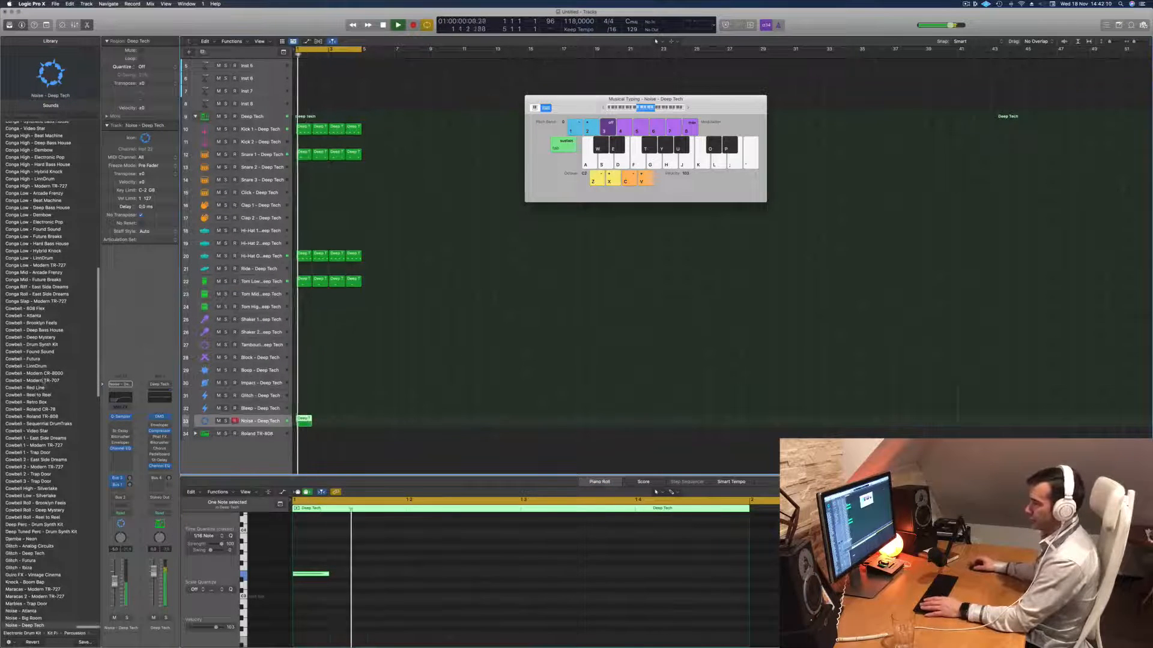
- Load the Noise - Future patch on the Noise track and lengthen the region's note to about three beats
scroll(36, 378, down, 5)
click(23, 376)
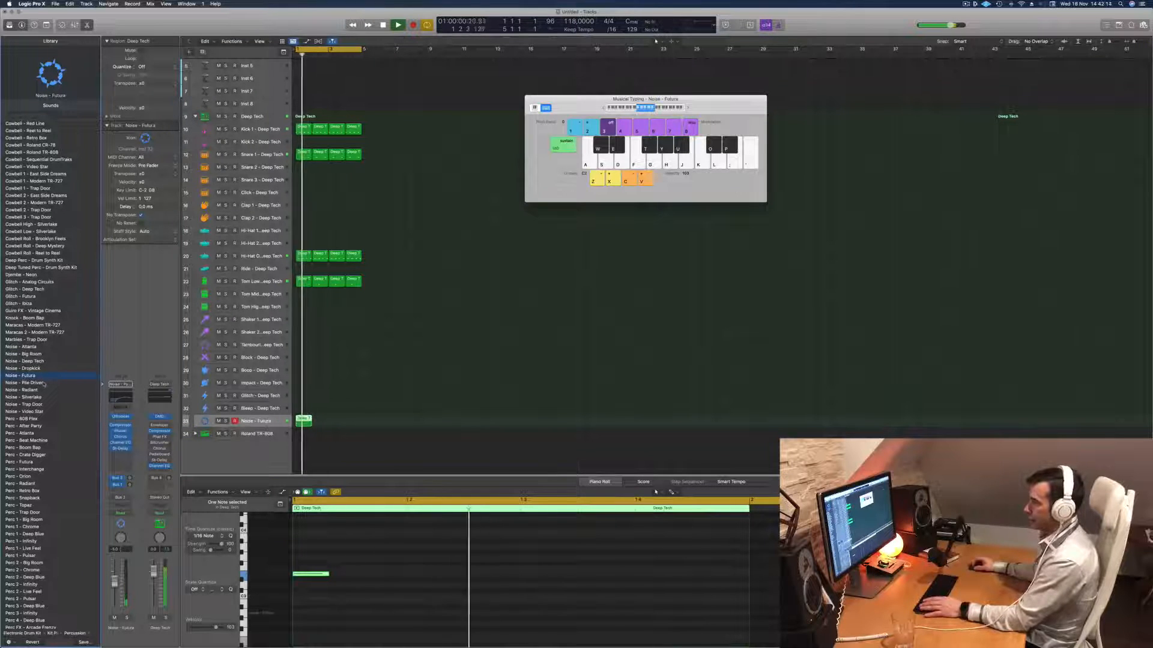
key(space)
drag(327, 574, 644, 574)
key(space)
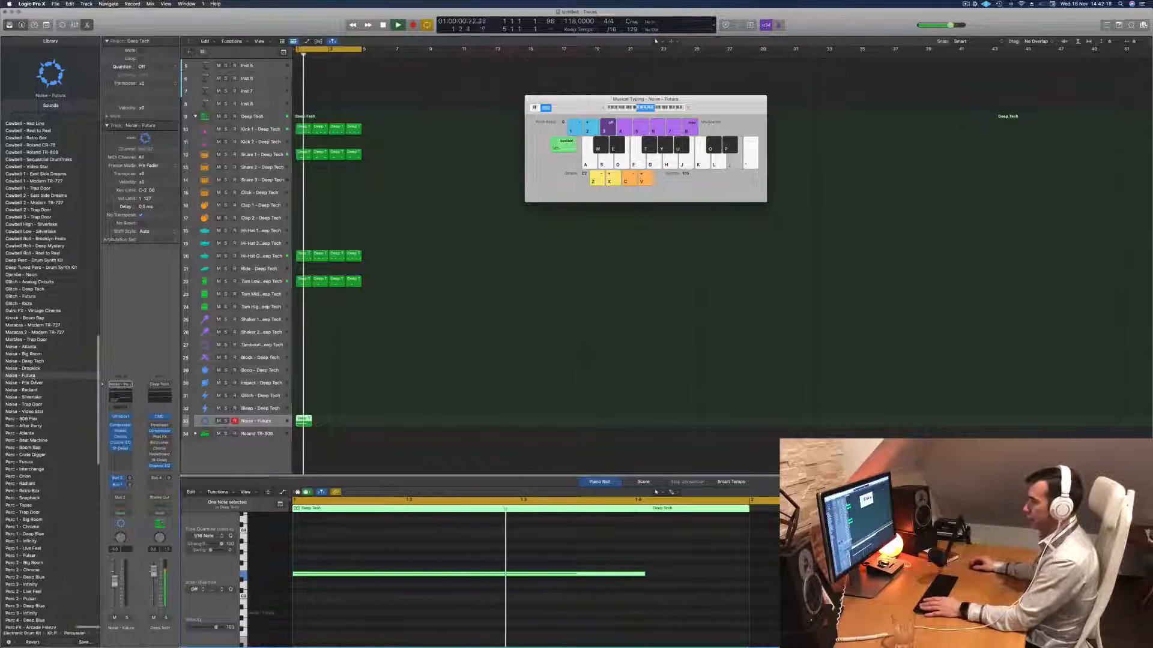
click(373, 415)
click(303, 425)
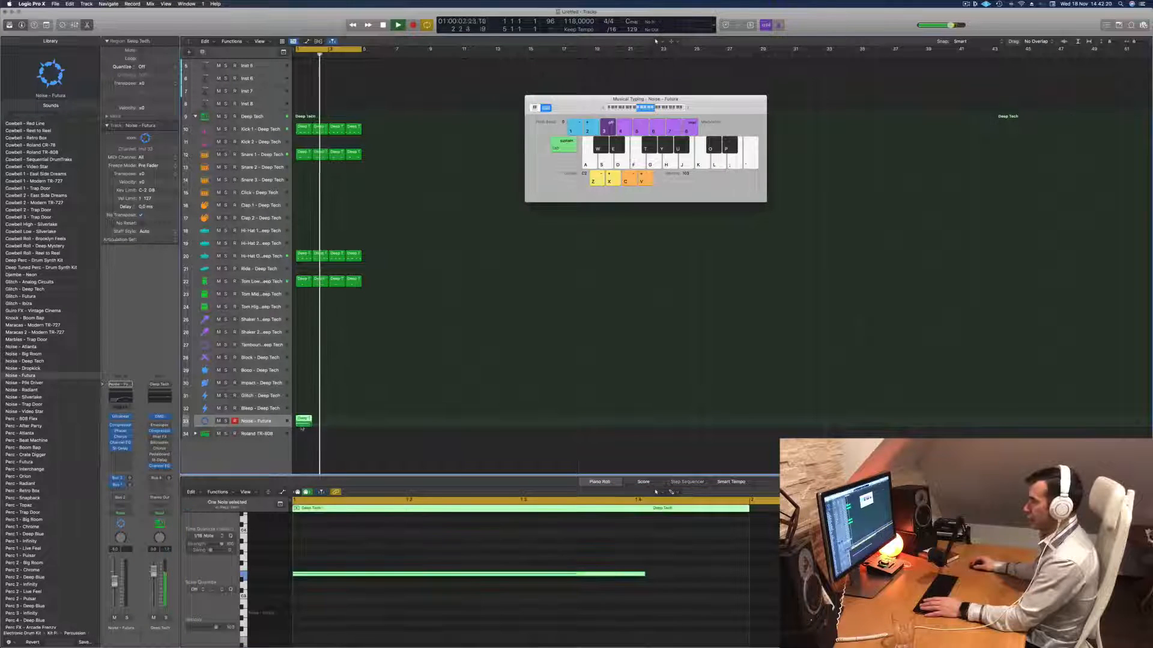
key(space)
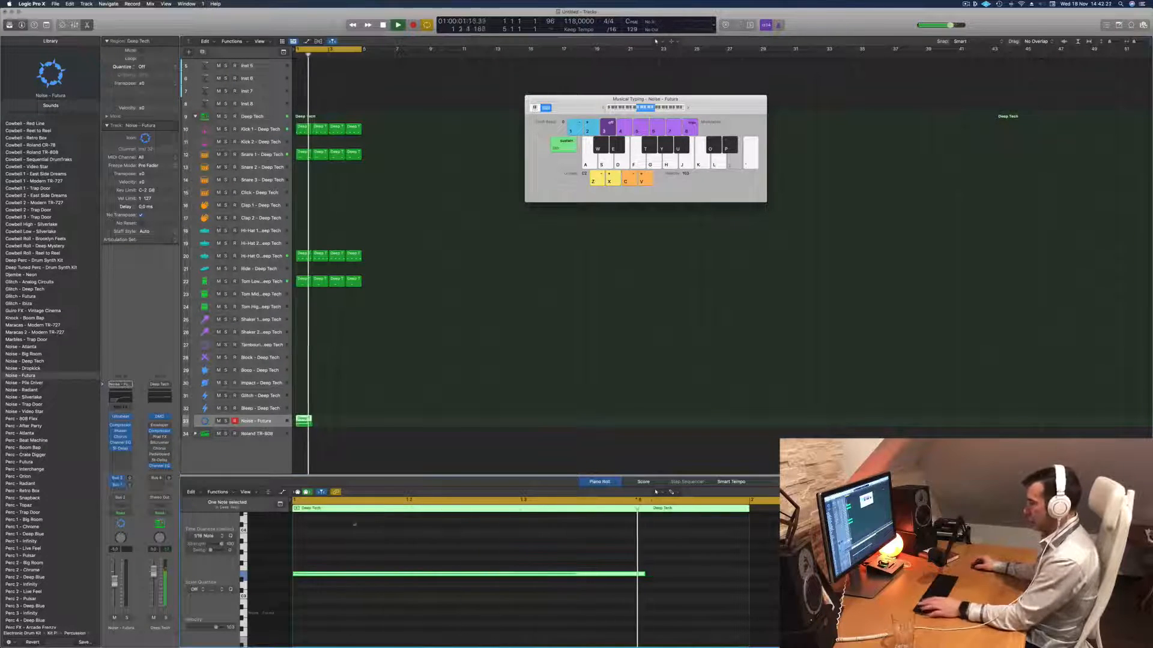
- Audition the Pile Driver, Silverlake, Trap Door and Video Star noise patches and load Noise - Big Room on the track
click(27, 383)
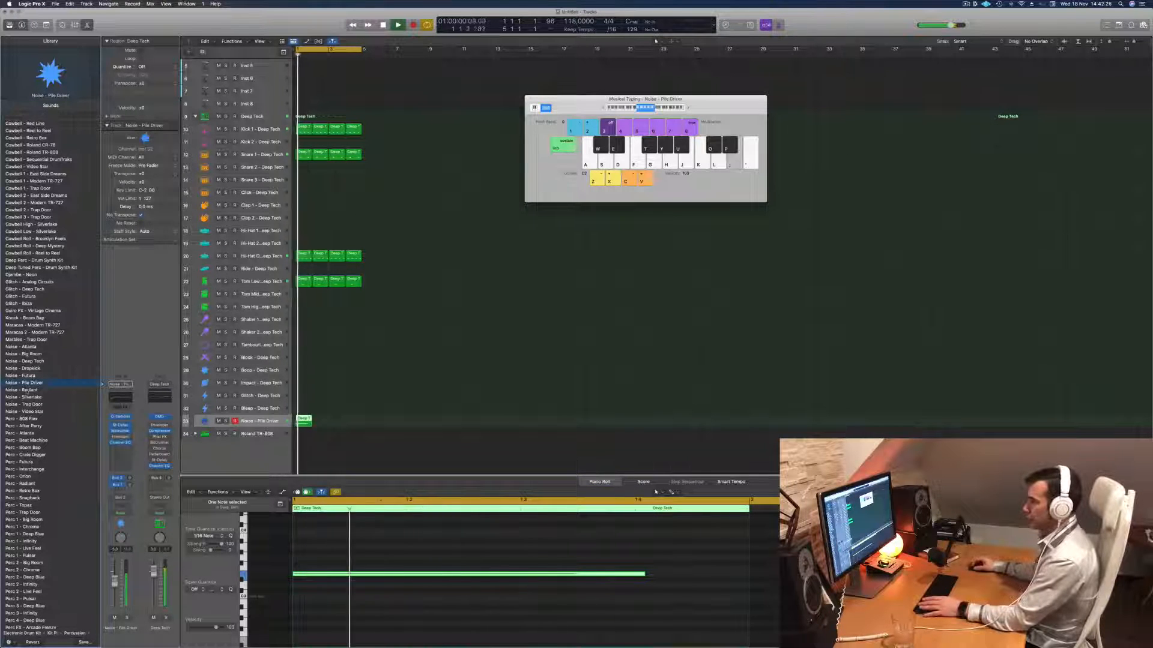
click(31, 398)
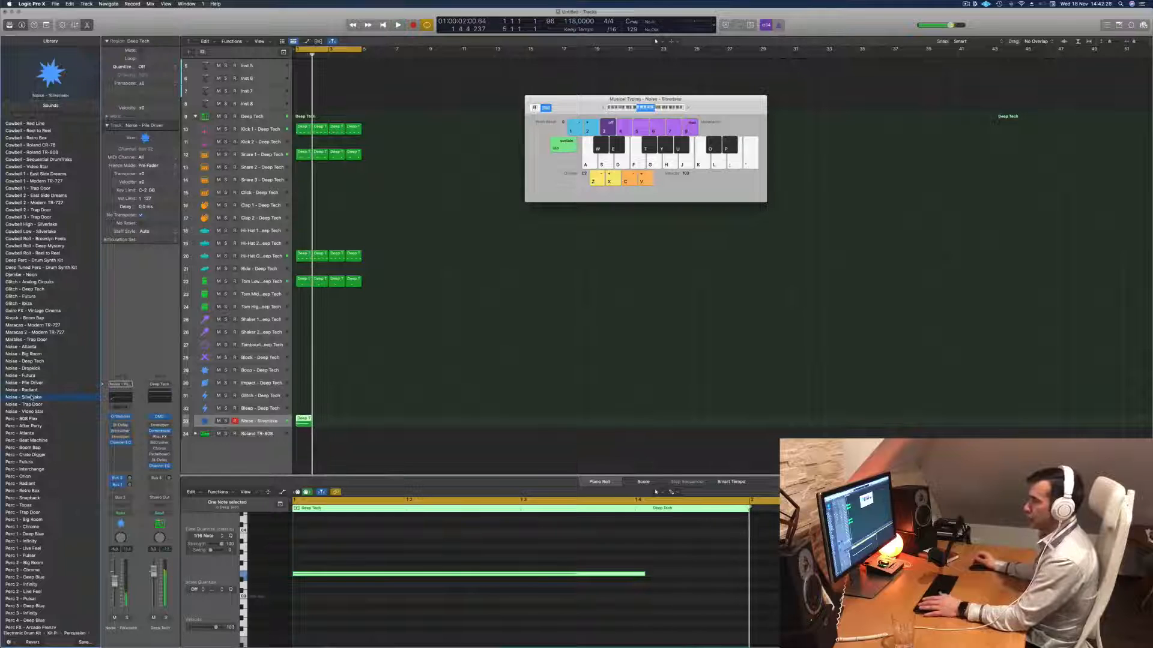
click(31, 404)
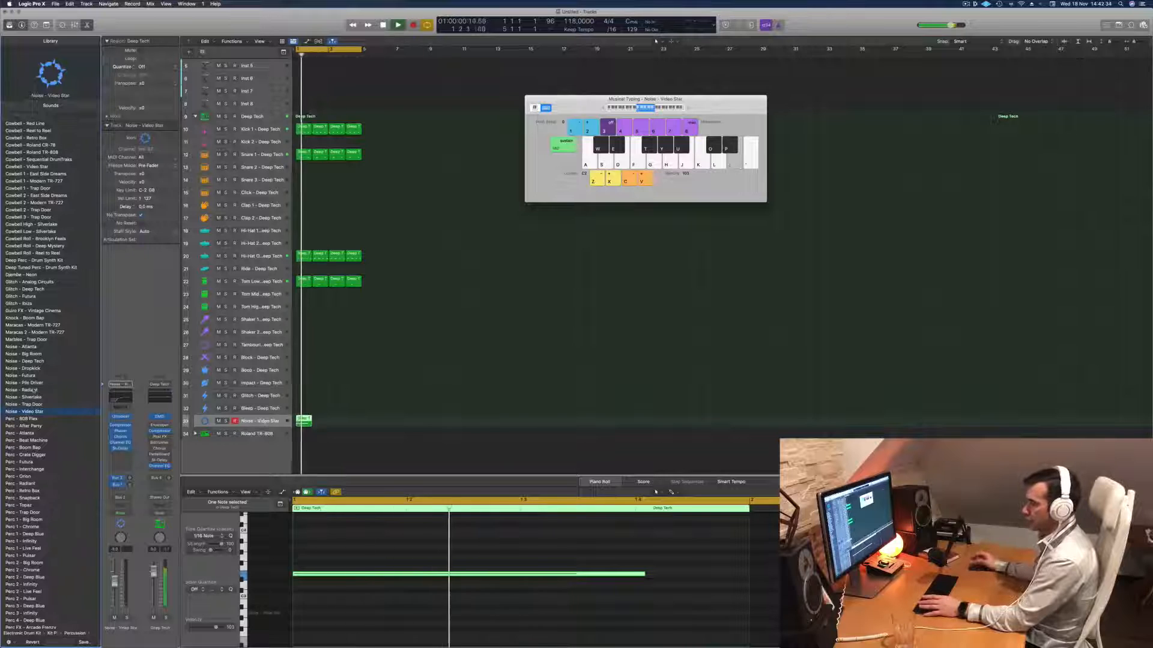
key(space)
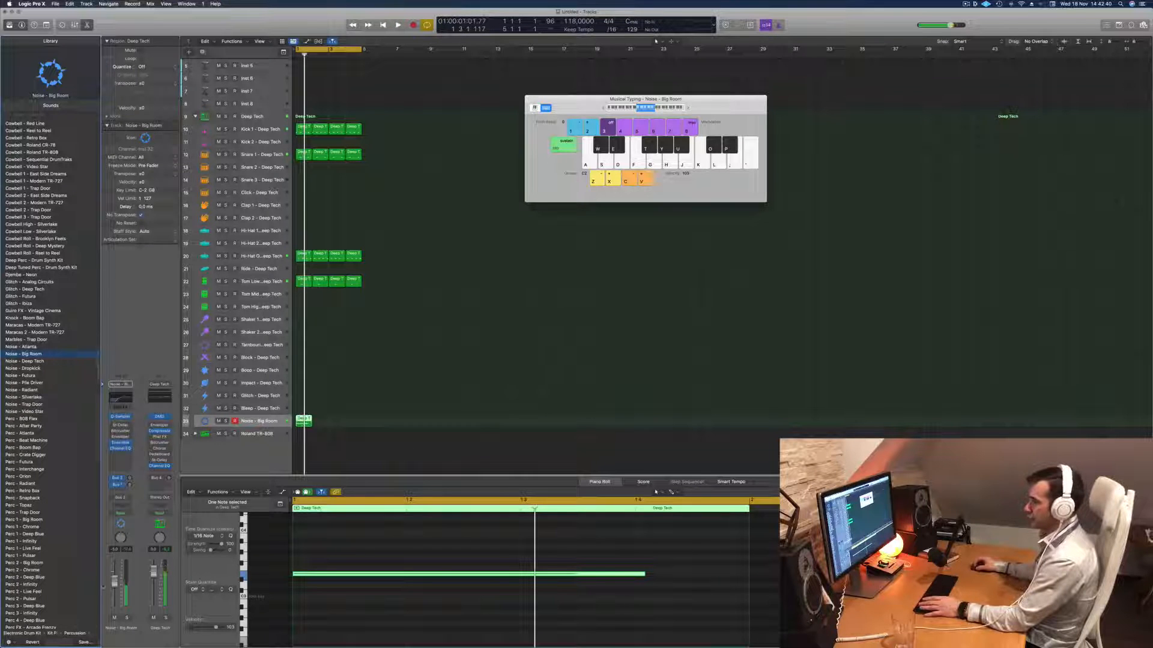
- Lower the Noise track's volume and play back the loop to judge the balance
key(space)
key(space)
key(space)
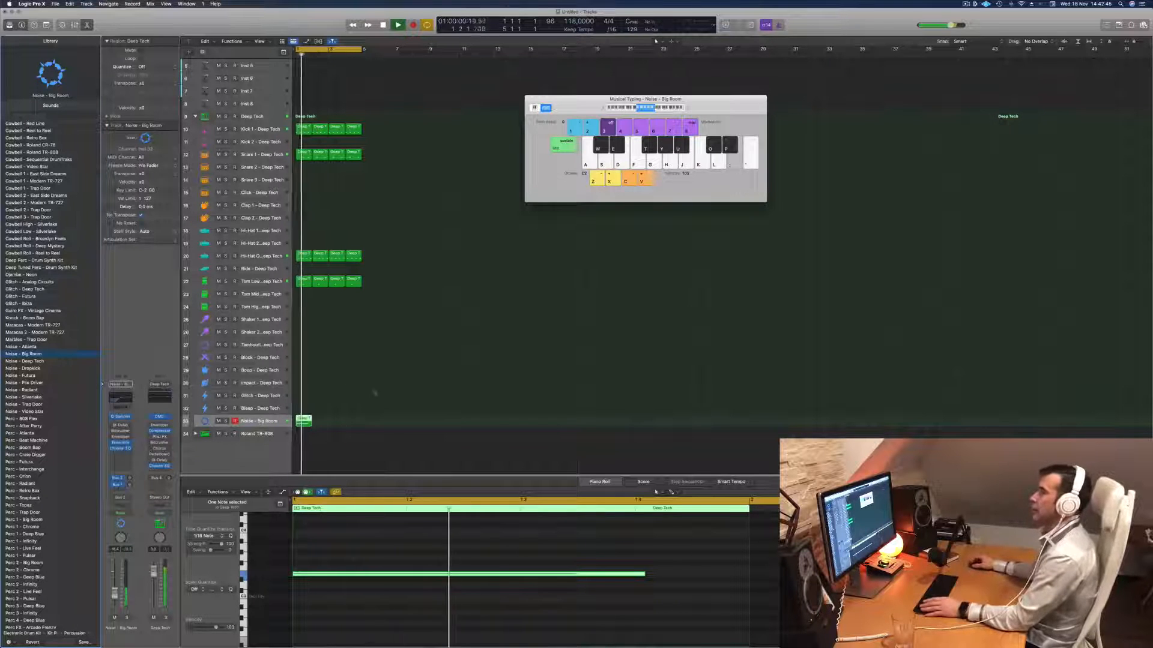
key(space)
key(space)
key(space)
key(space)
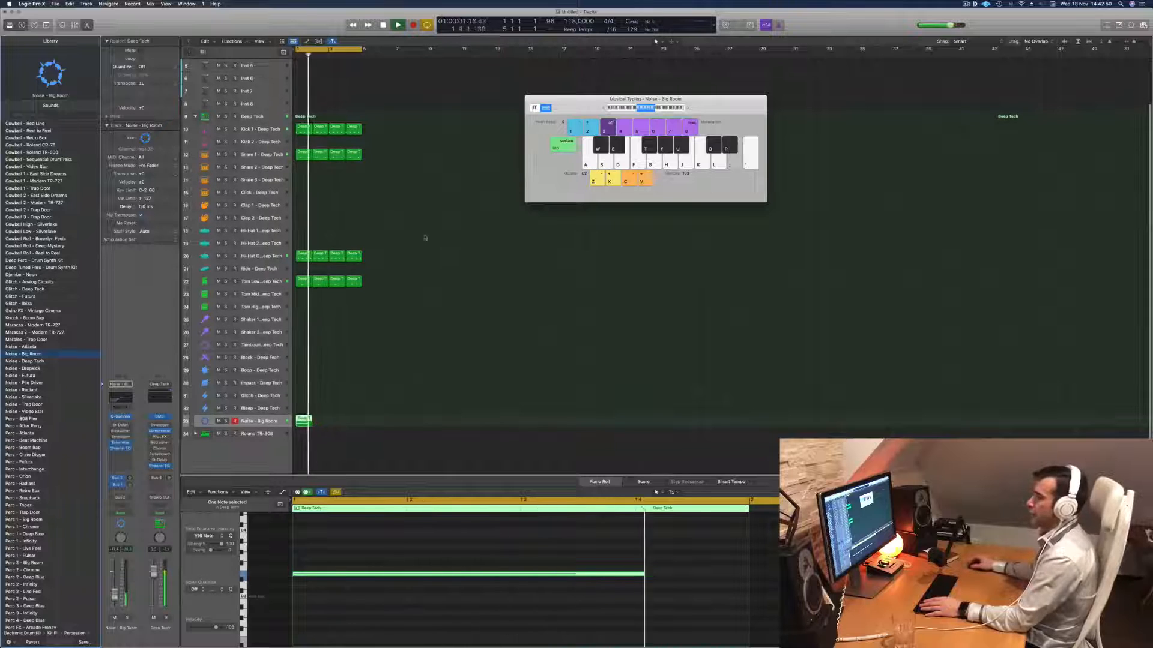
- Copy the first Hi-Hat Open region onto the Clap 1 track at bar 1 and delete its first two notes
drag(305, 254, 305, 211)
drag(349, 535, 484, 587)
key(Delete)
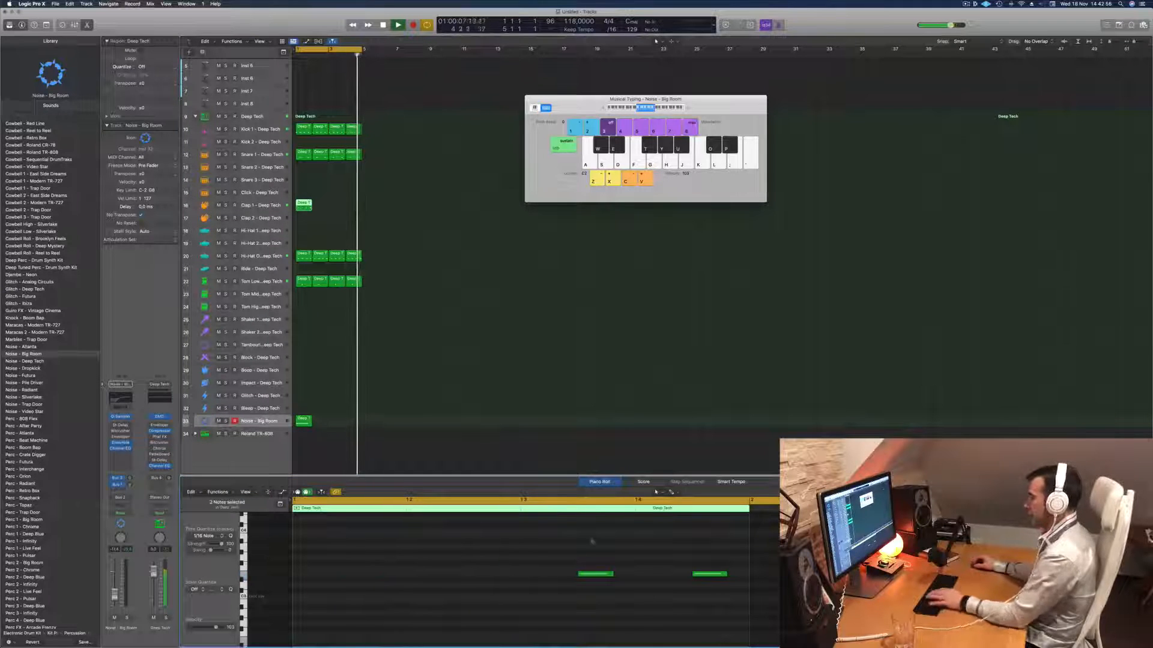
- Move the last note of the Clap 1 region an eighth note earlier, onto beat 4
click(699, 573)
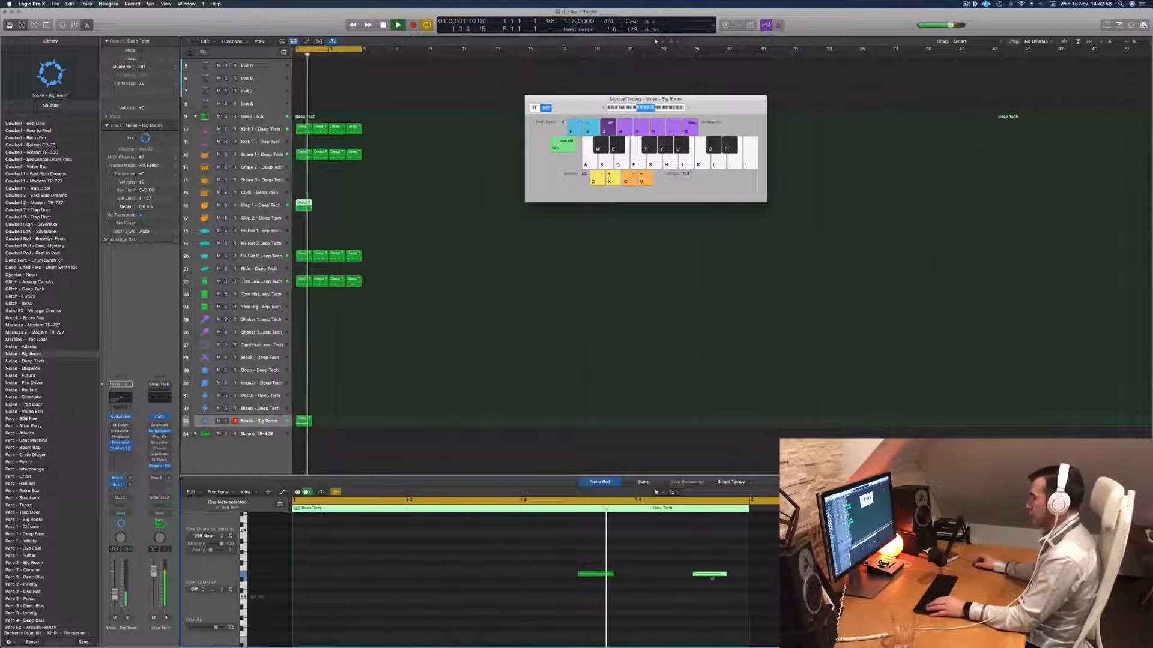
drag(709, 578, 654, 579)
scroll(653, 577, down, 3)
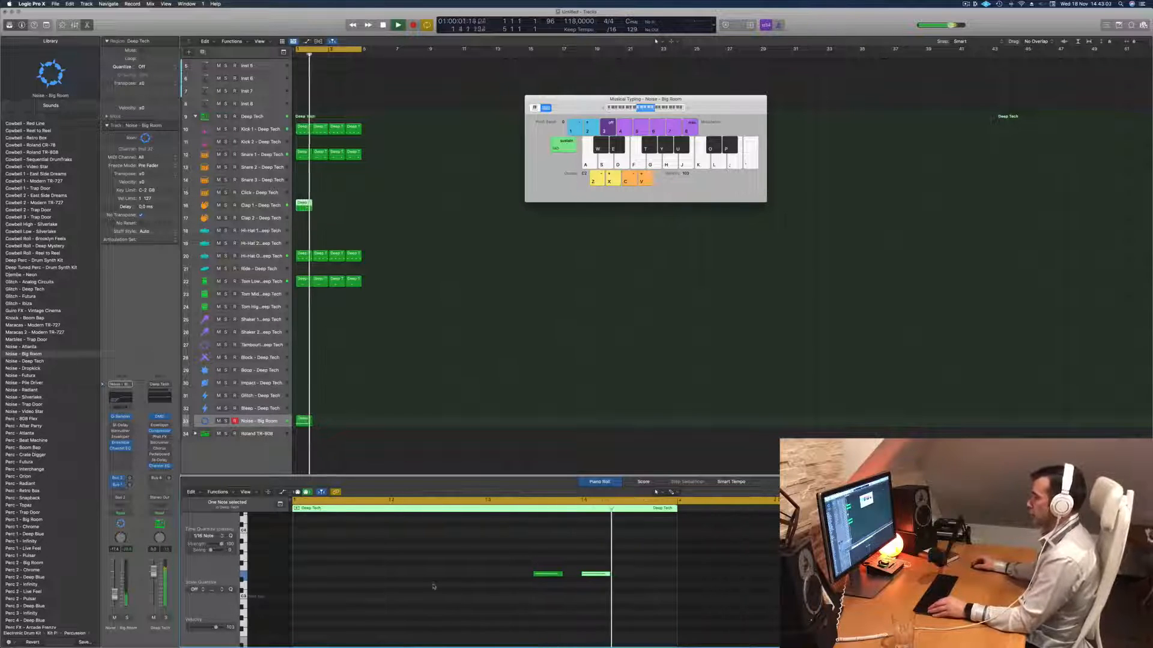
- Duplicate the Clap 1 region to fill bars 2 to 4 and select the Tom Low track during playback
drag(305, 207, 337, 211)
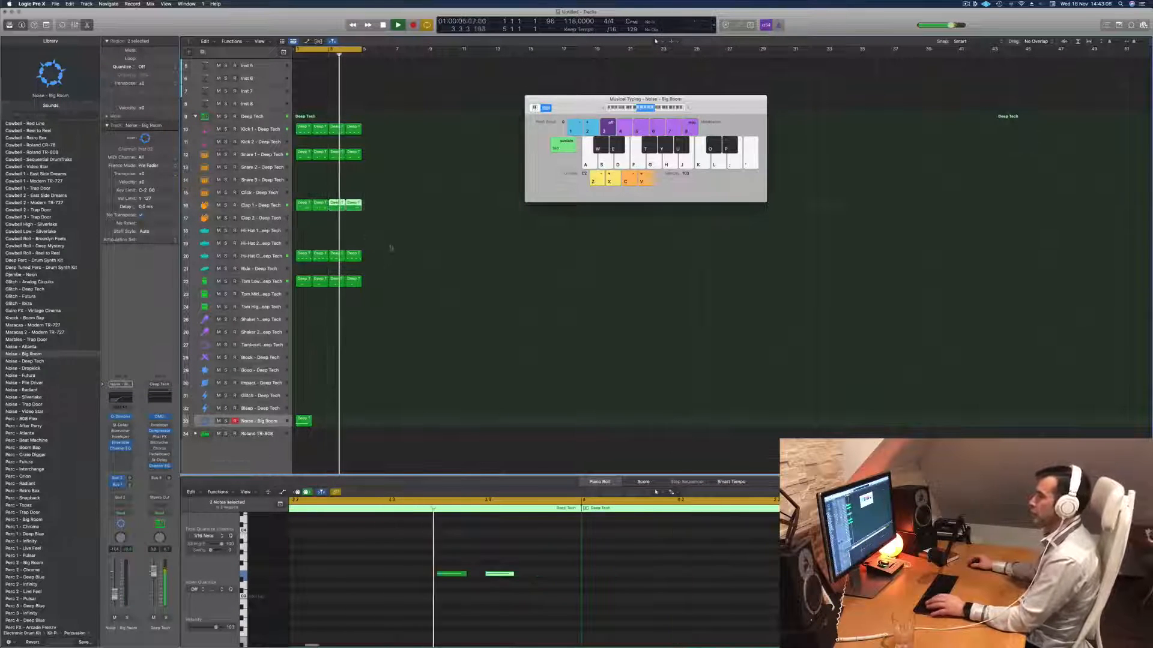
click(270, 283)
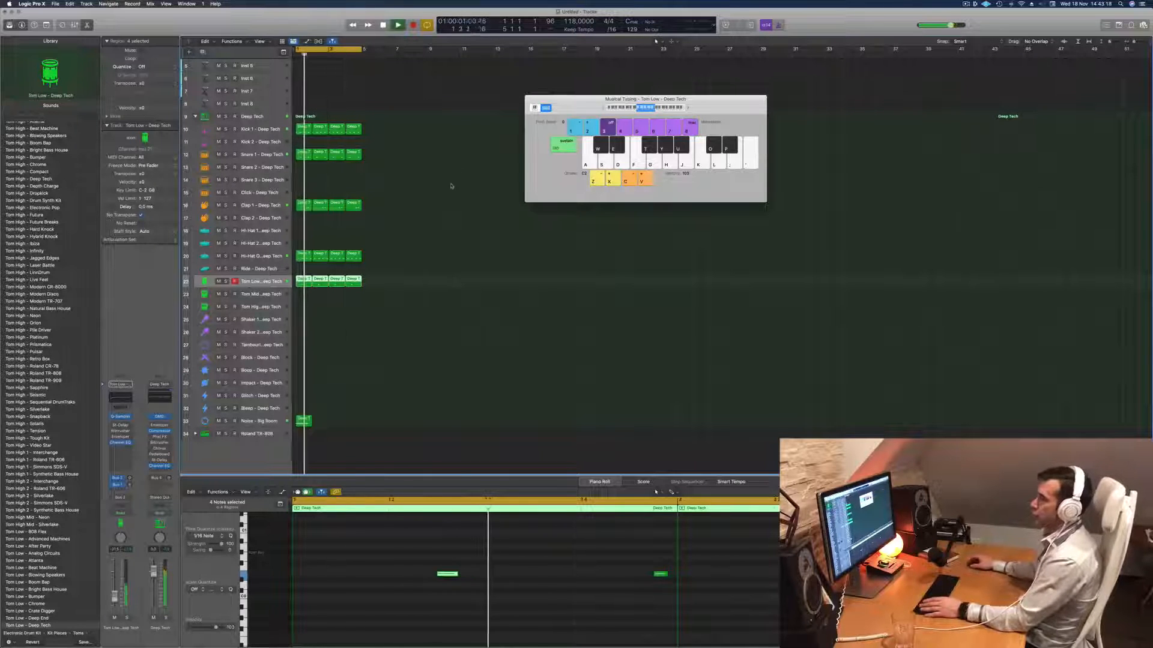
click(409, 185)
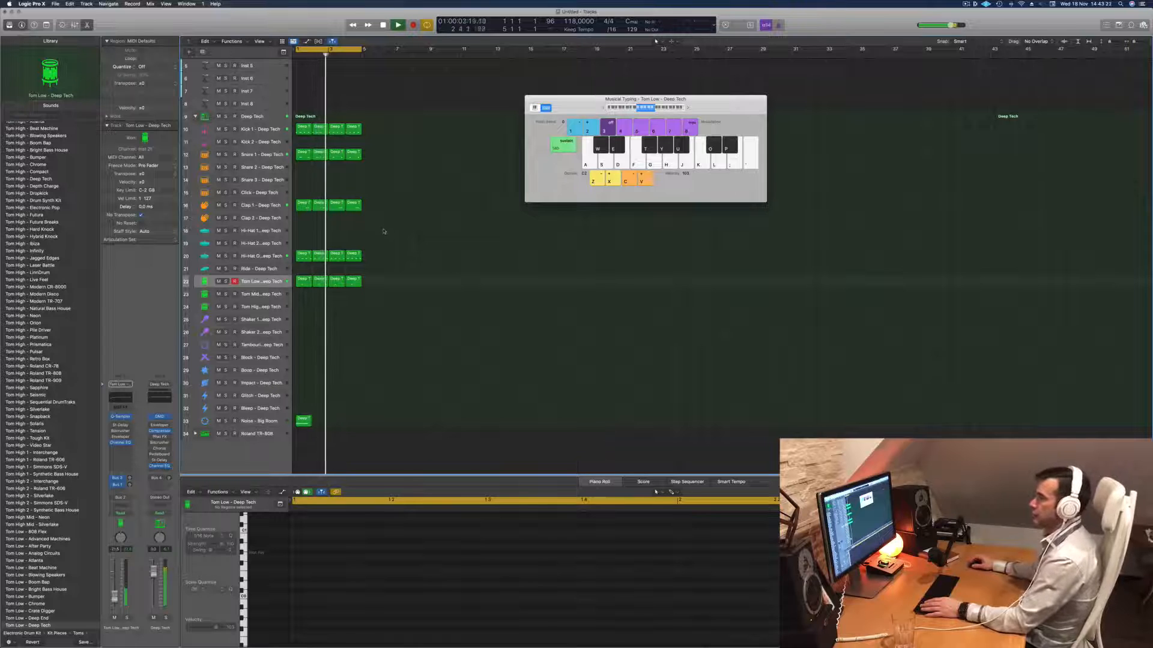
- Copy the first Hi-Hat Open region onto the Ride track at bar 1
drag(299, 254, 302, 268)
drag(329, 548, 681, 622)
key(alt+Left)
key(alt+Left)
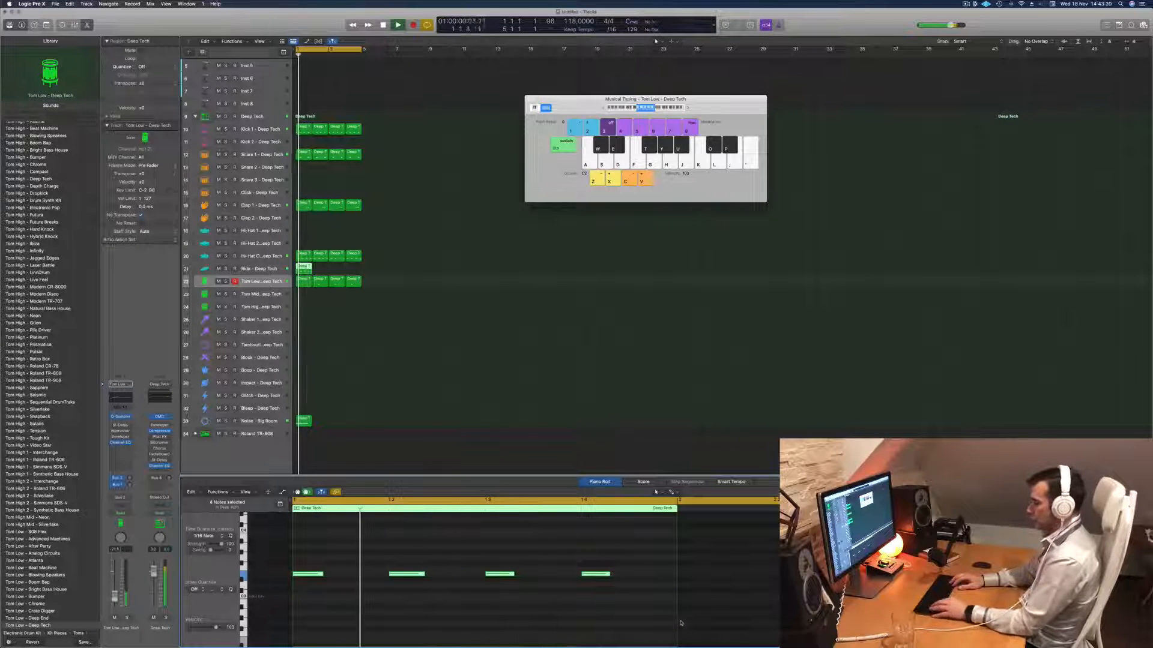
key(alt+Right)
key(alt+Right)
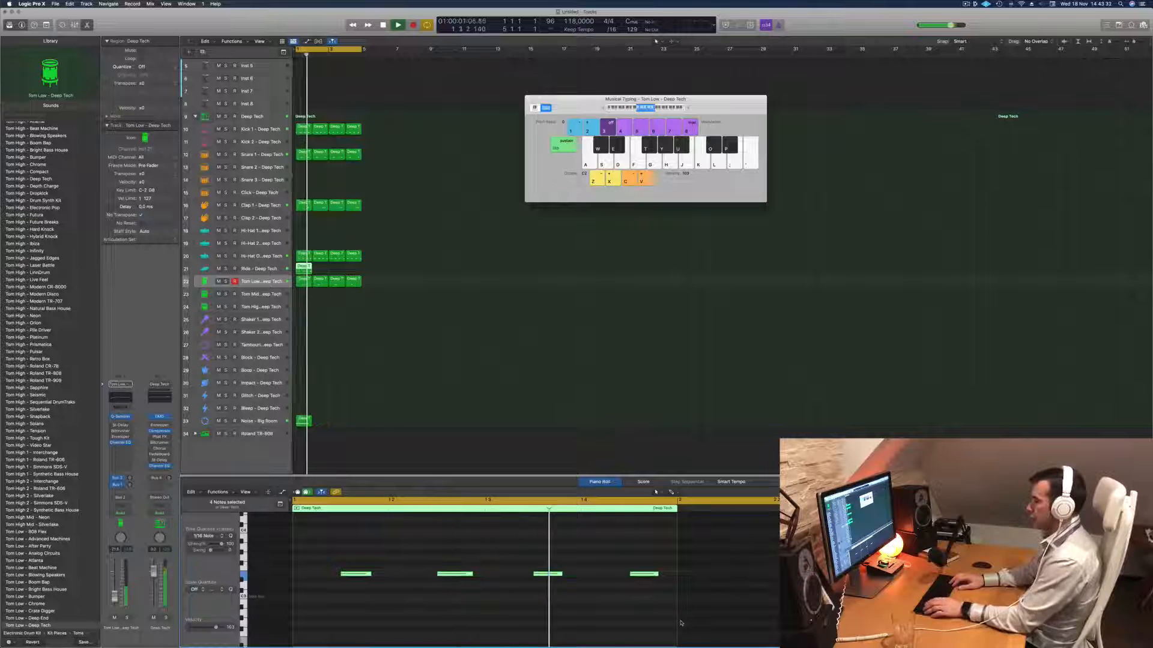
- Move the second and fourth notes of the Ride region a sixteenth note earlier
click(455, 574)
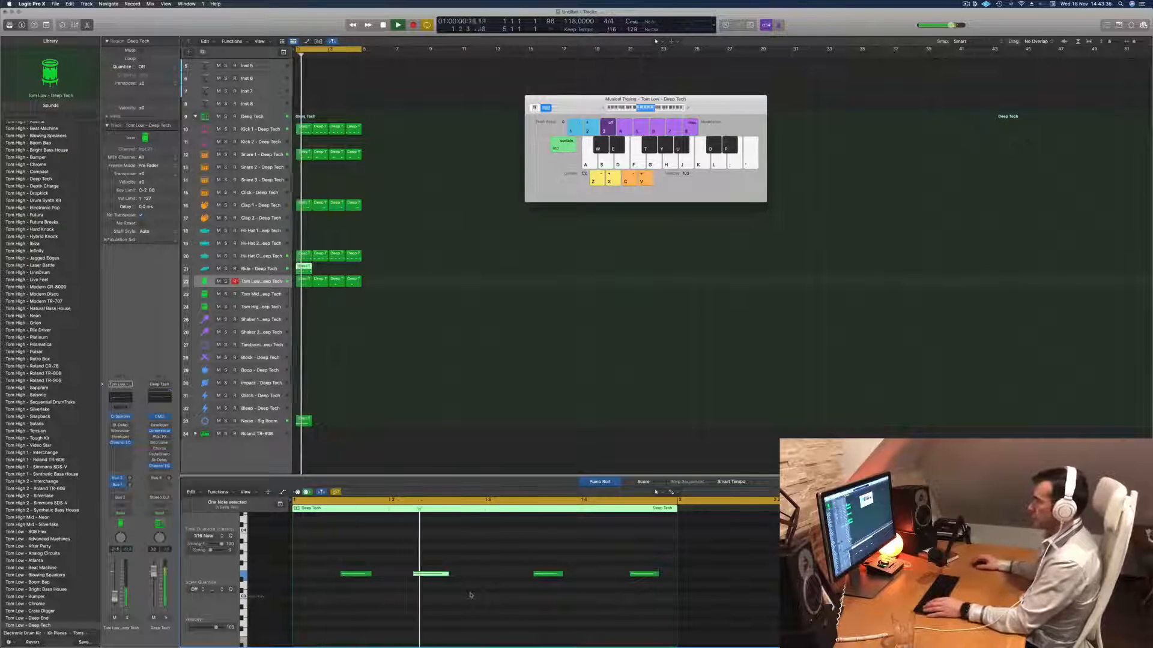
click(651, 574)
key(space)
key(alt+Left)
key(alt+Left)
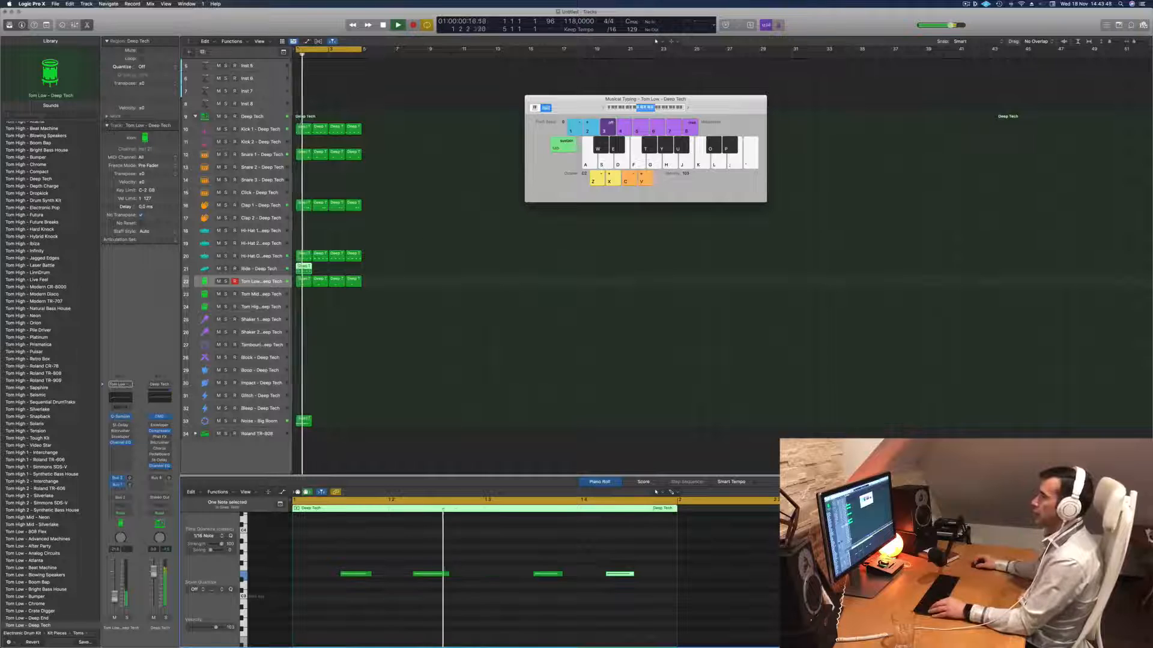
- Duplicate the Ride region to fill bars 2 to 4 and select the Ride track
drag(301, 268, 334, 273)
click(259, 269)
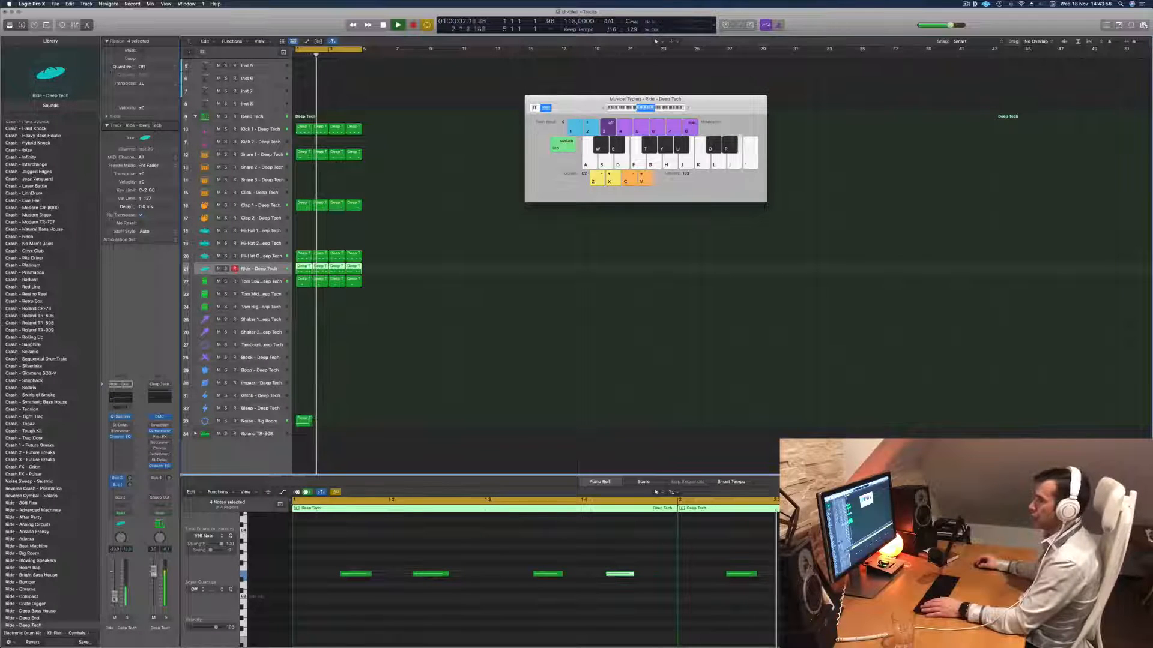
- Open the Ride track's Stereo Delay, switch it to the next preset, listen to it in the loop and close the plug-in
click(120, 431)
key(space)
click(394, 117)
drag(484, 96, 470, 211)
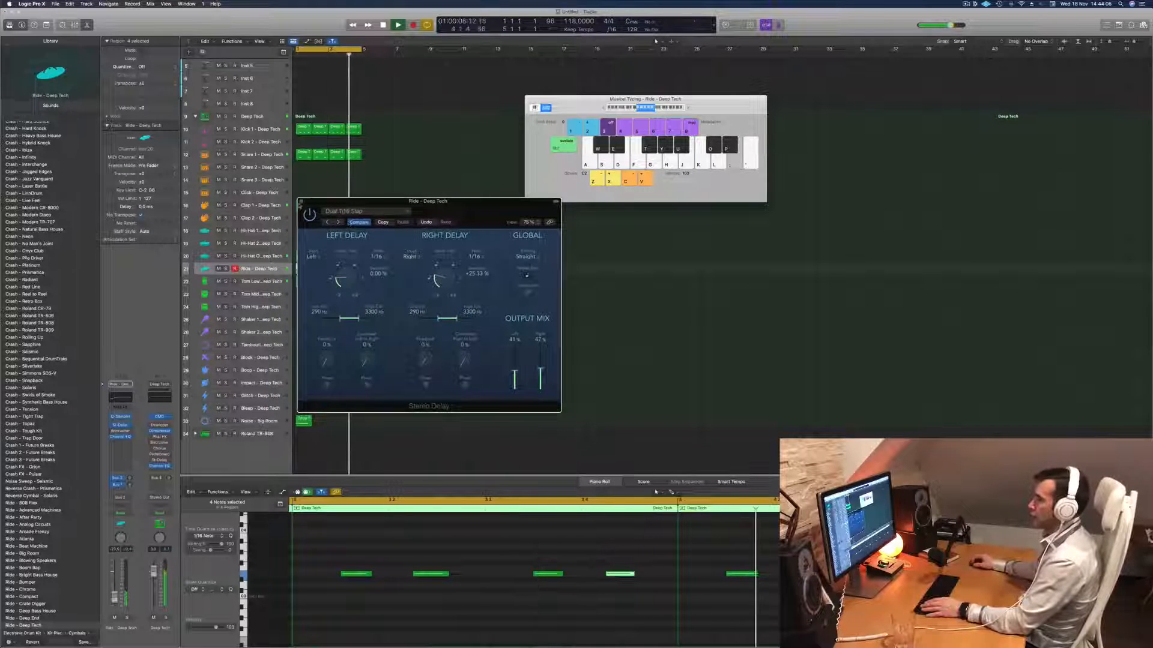
click(301, 201)
key(space)
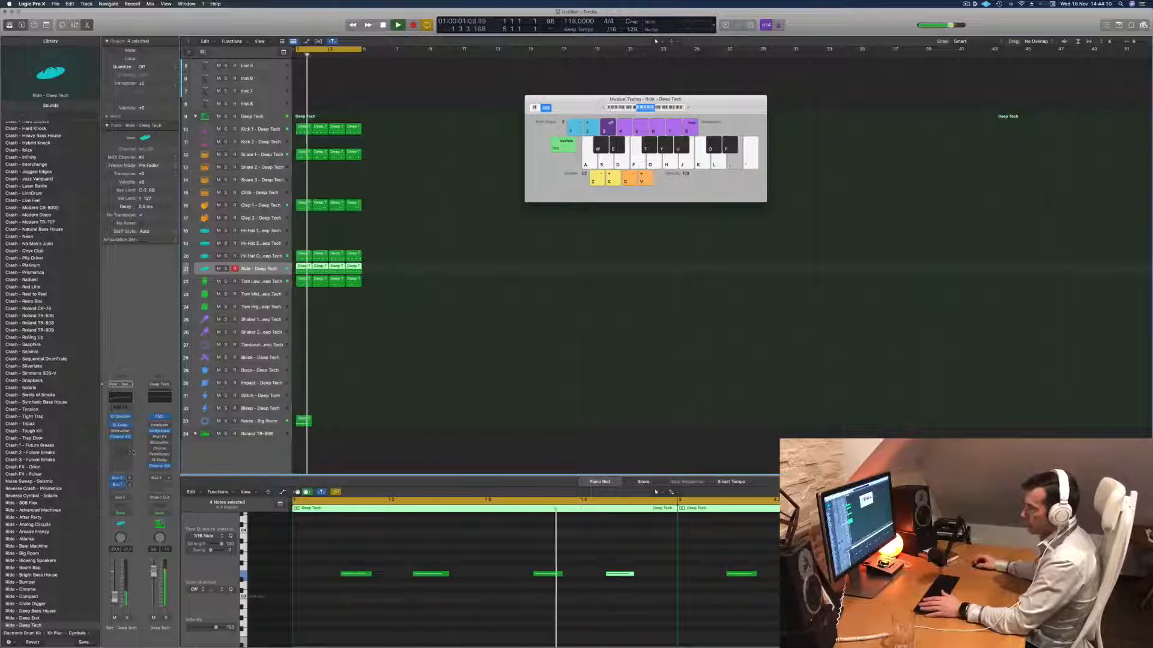
- Add a send on the Ride track to Bus 7 → Delay
click(120, 490)
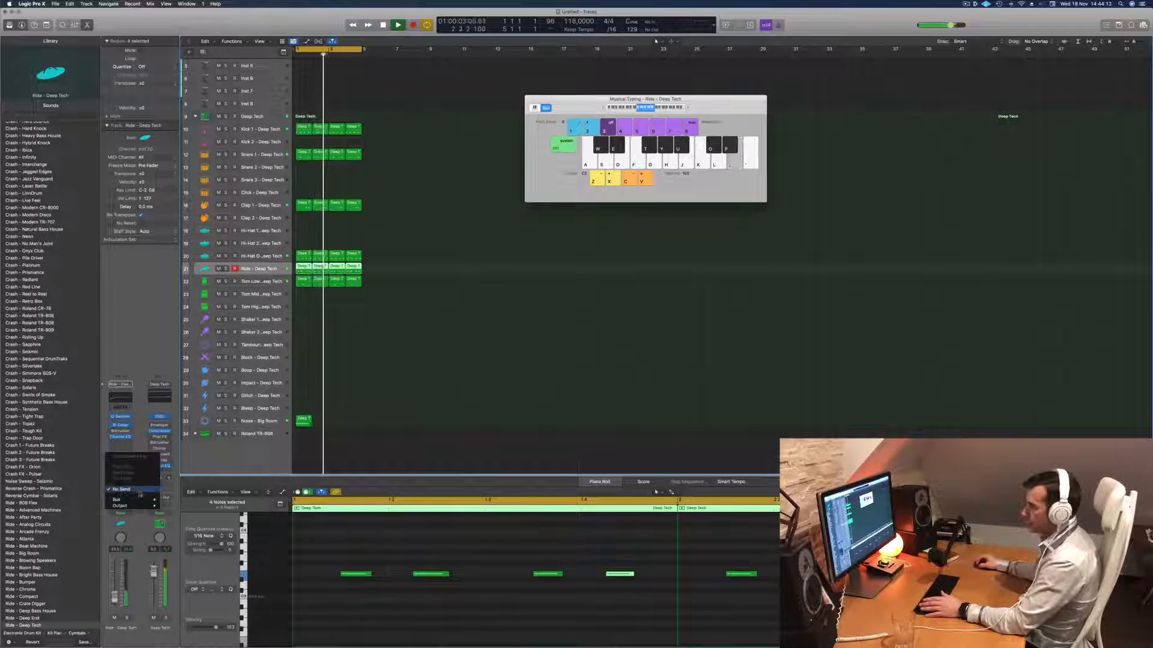
mouse_move(129, 499)
mouse_move(198, 441)
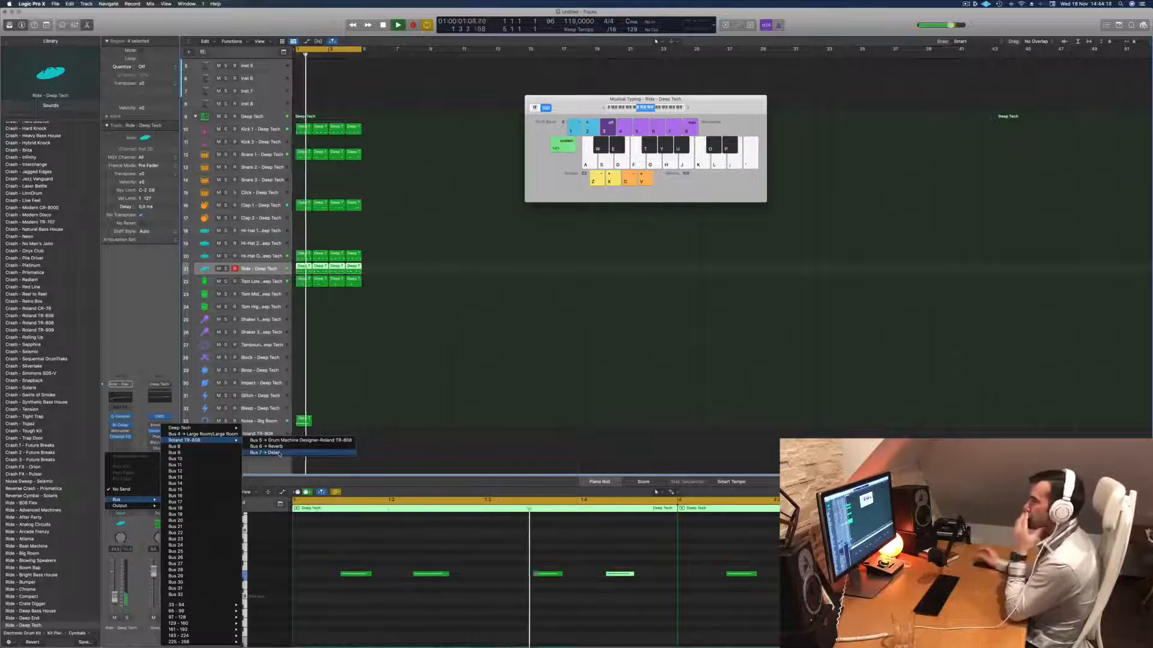
click(276, 453)
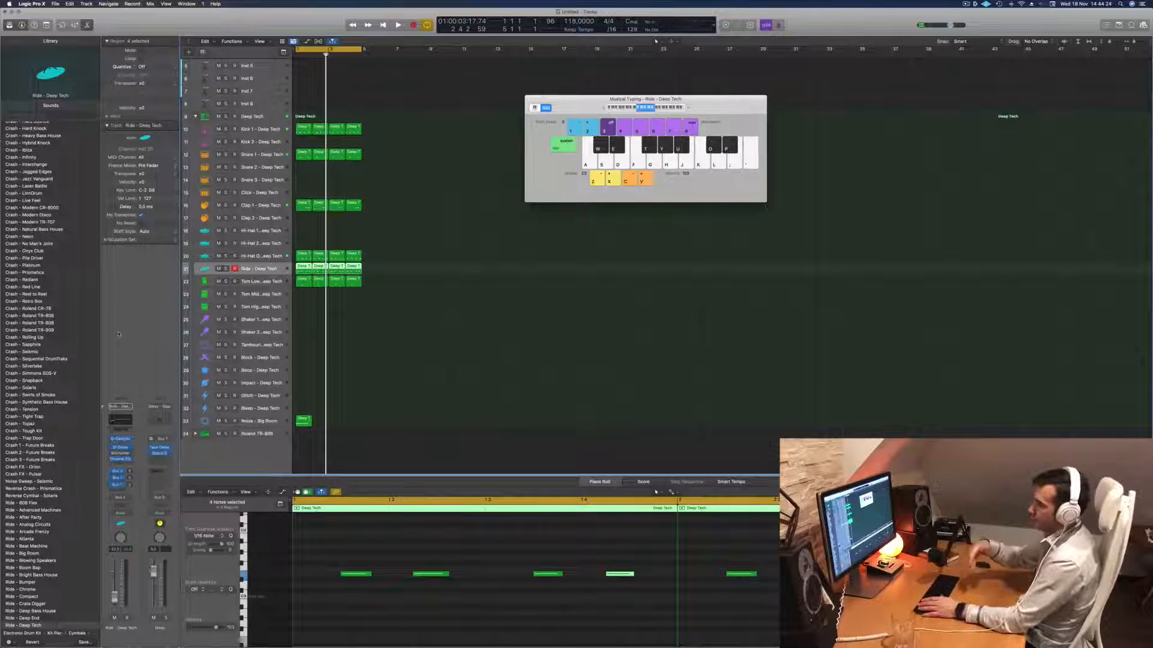
- Raise the Ride track's Bus 7 send level and play back the loop
key(space)
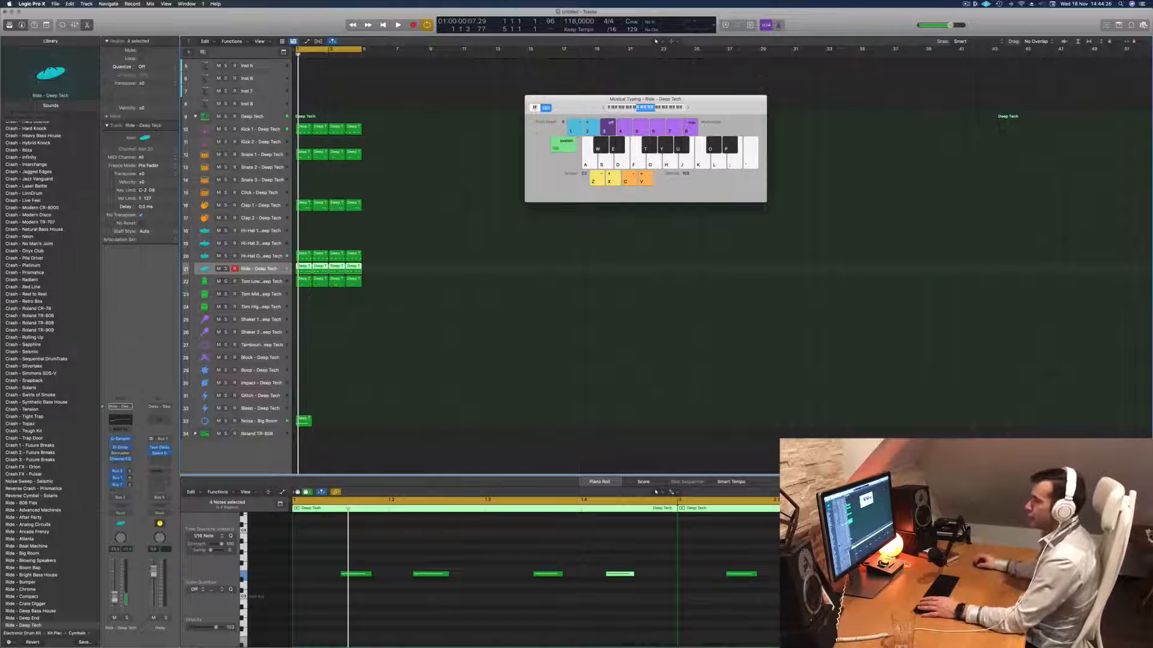
key(space)
key(space)
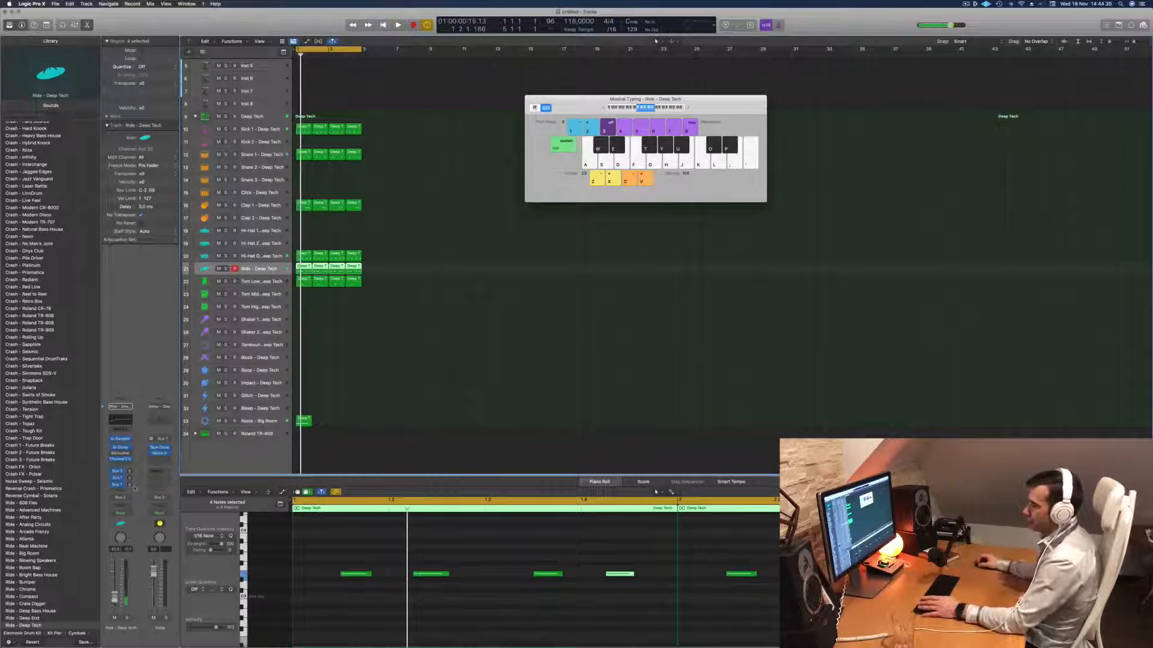
key(space)
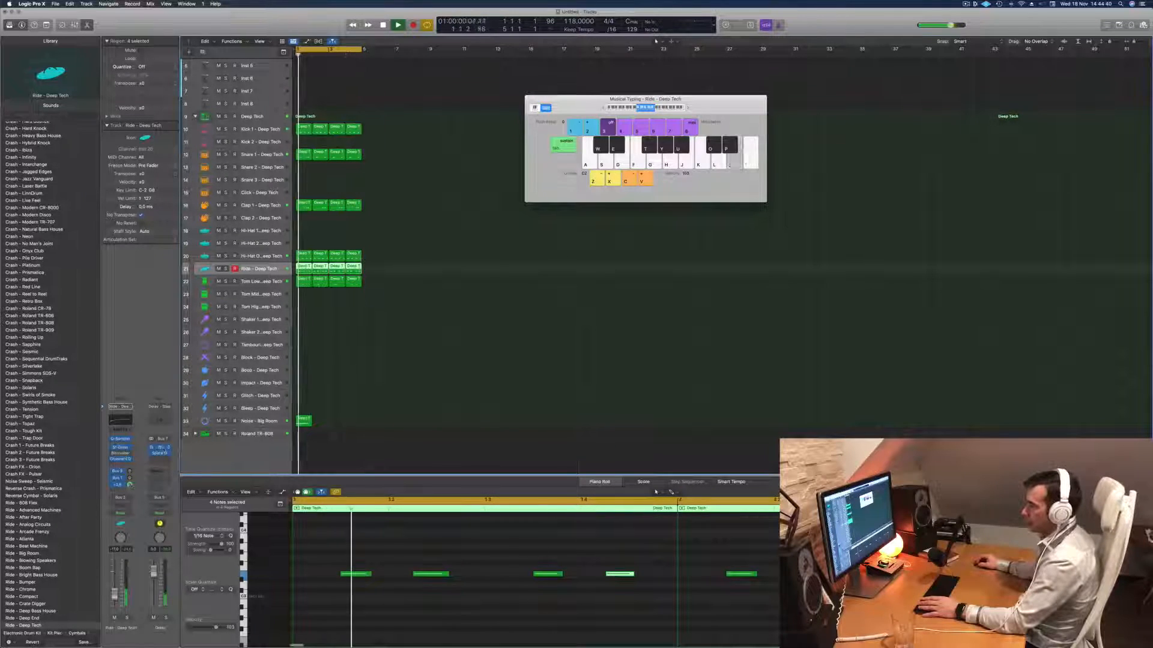
- Inspect the Tape Delay and Space Designer settings on the Delay bus
click(159, 449)
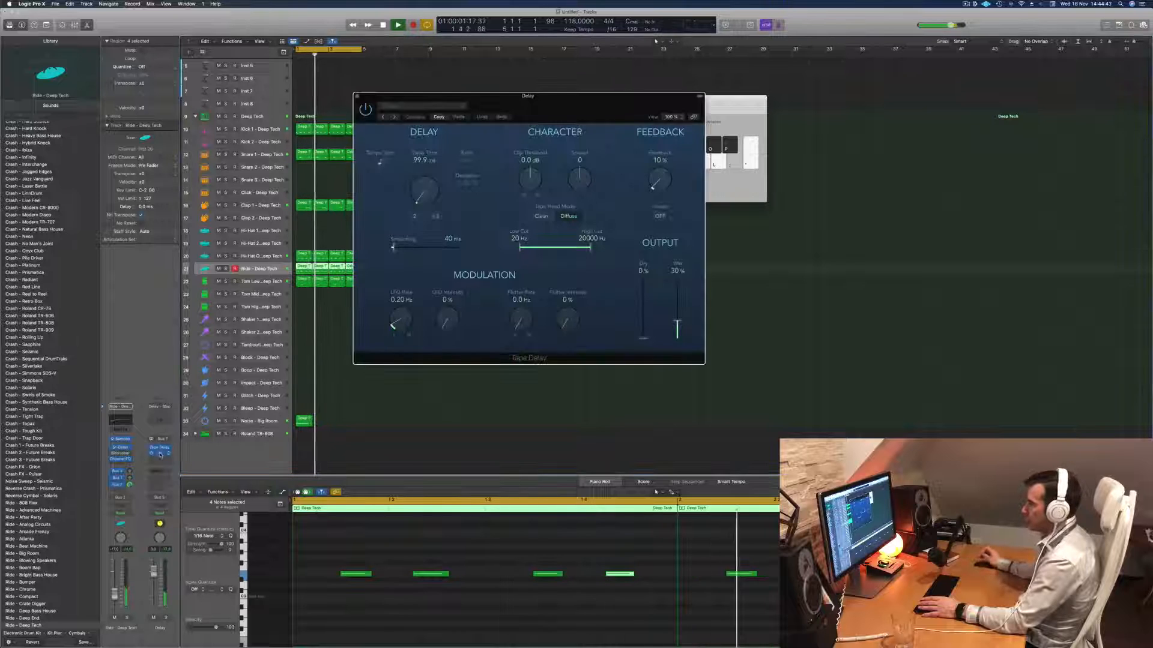
click(160, 454)
drag(547, 105, 654, 191)
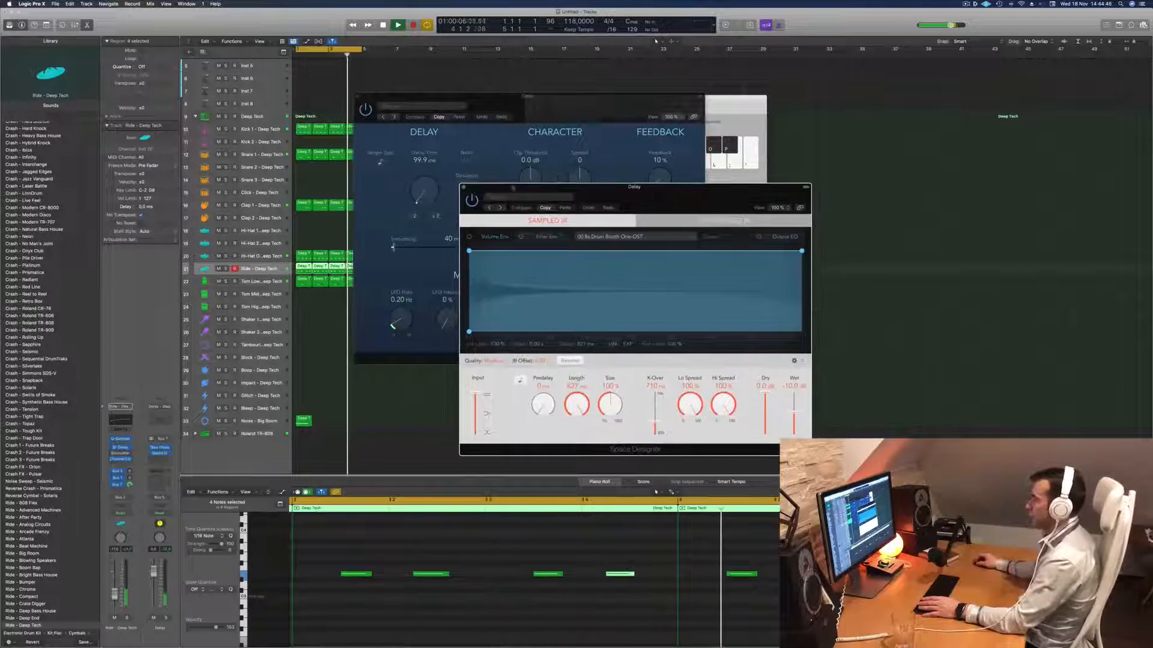
click(463, 187)
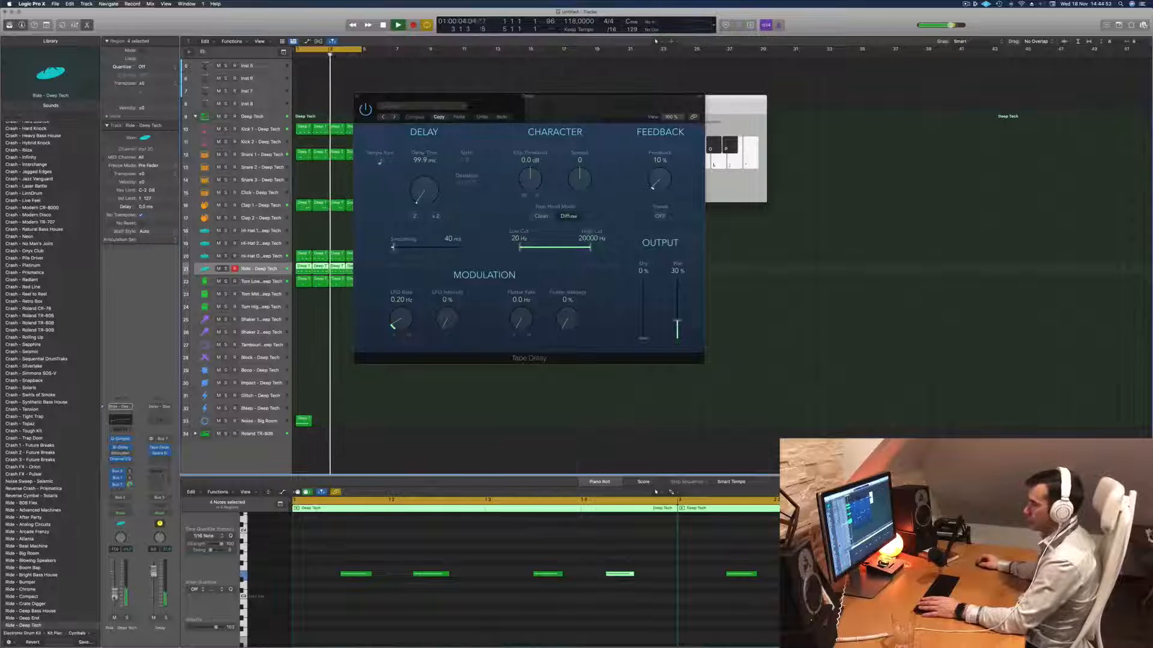
- Set the Tape Delay's wet output to 100% on the Delay bus and adjust the Ride track's Bus 7 send level
click(160, 448)
click(161, 449)
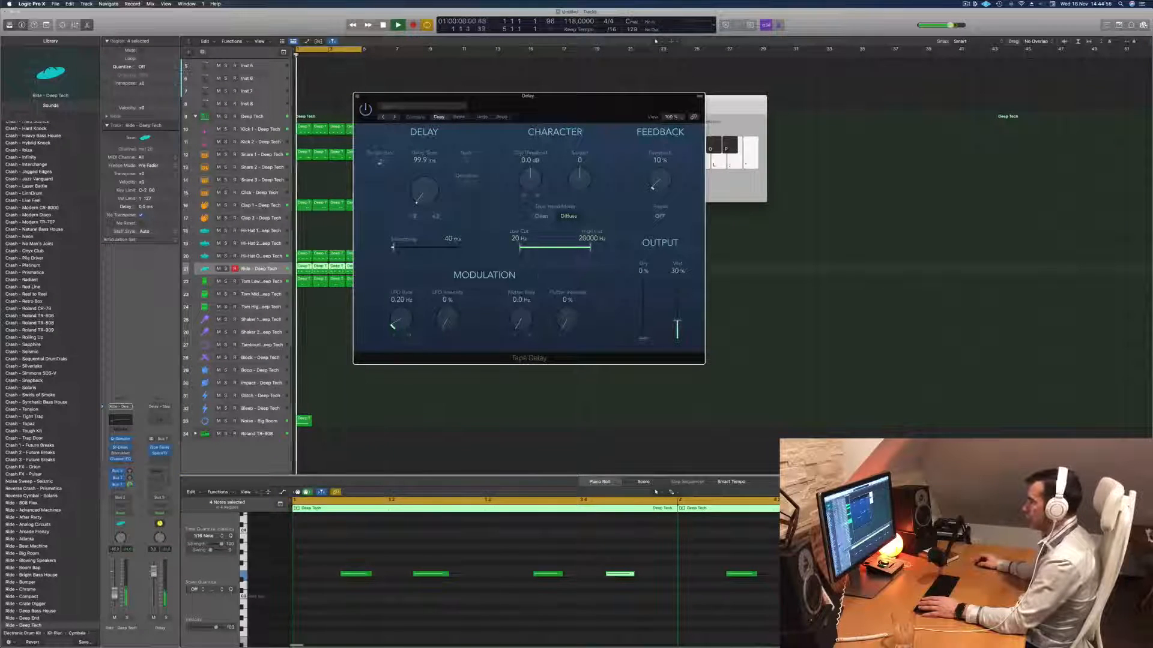
drag(676, 324, 677, 279)
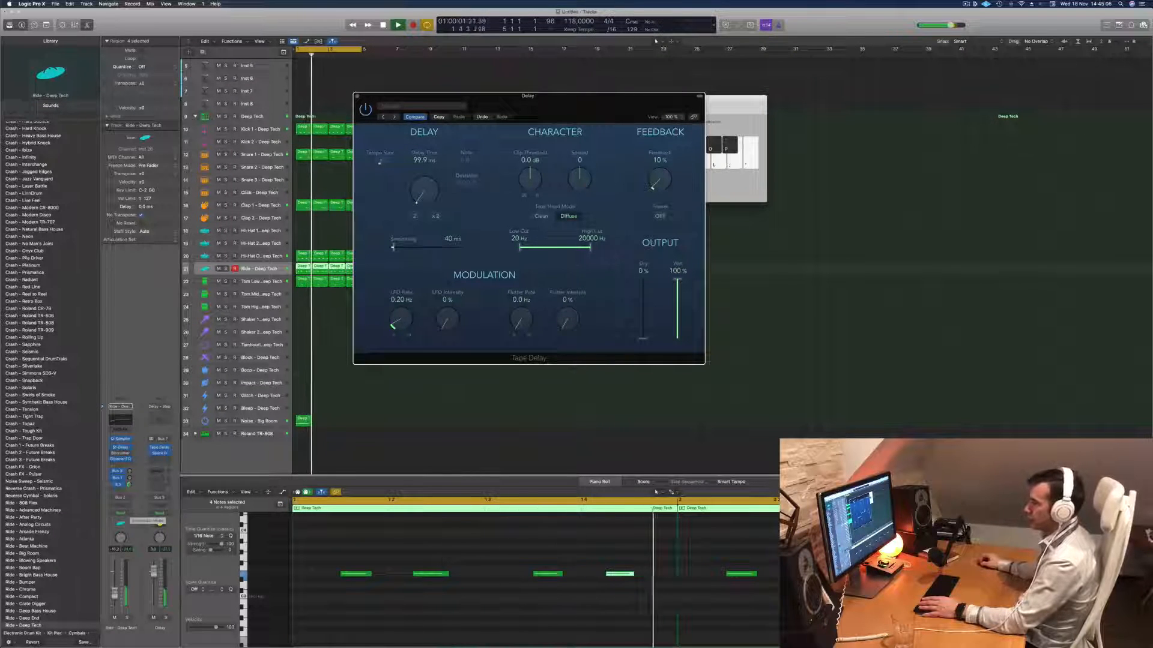
click(129, 484)
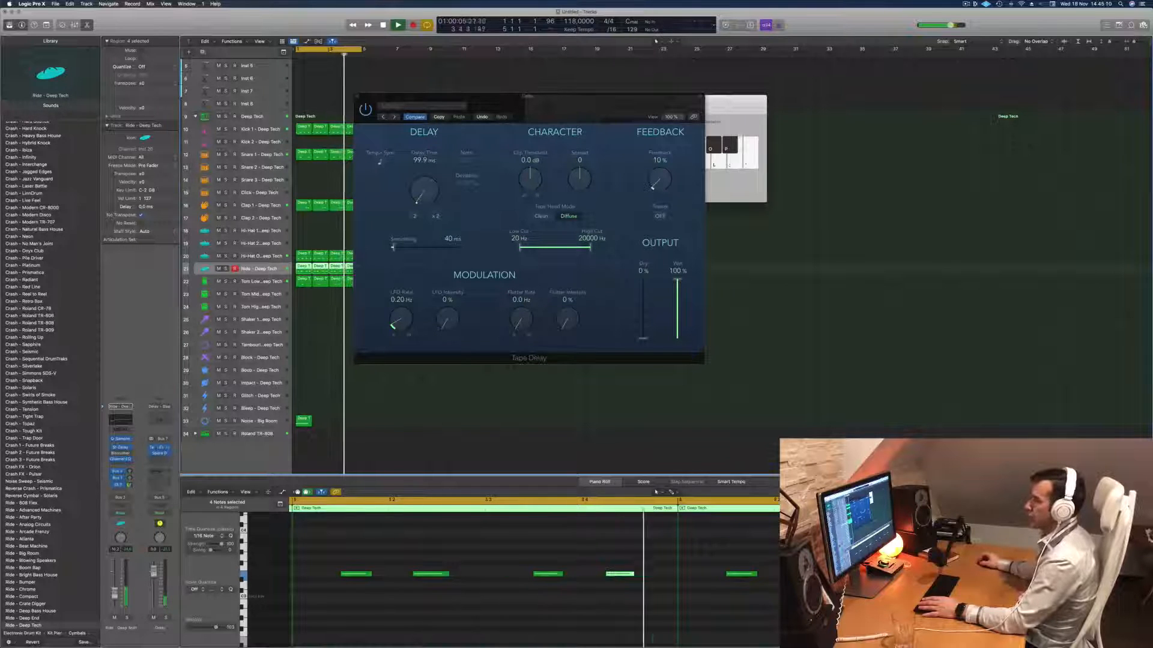
- Close the Tape Delay window and replace the Stereo Delay on the Clap 1 track with a stereo Echo
click(357, 96)
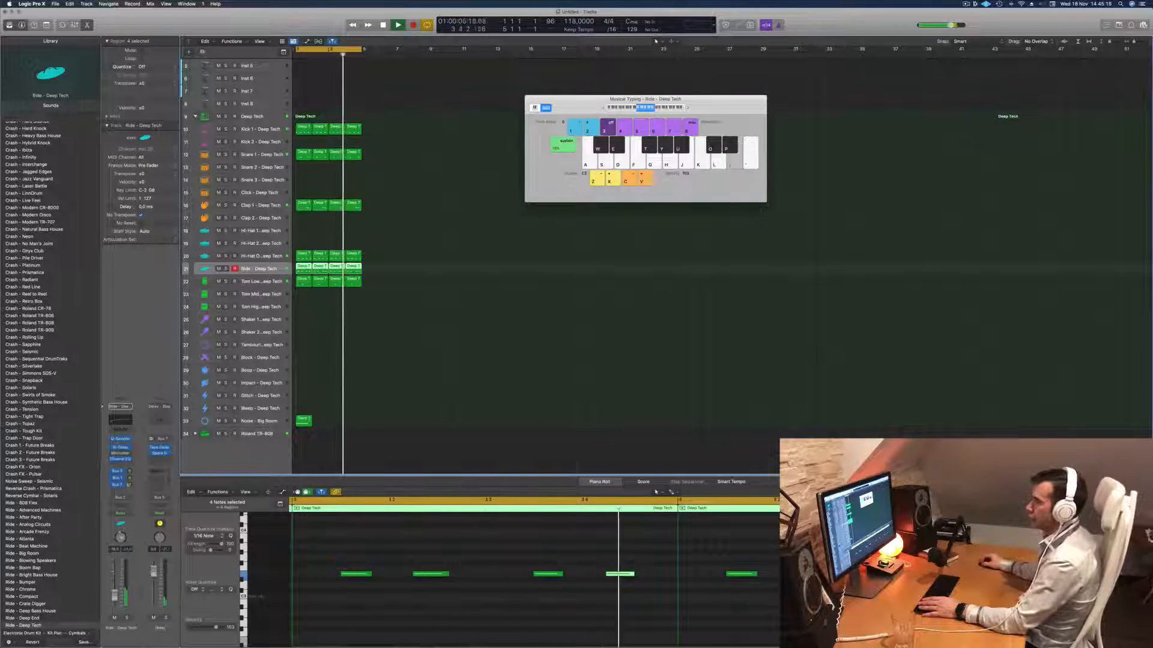
click(261, 208)
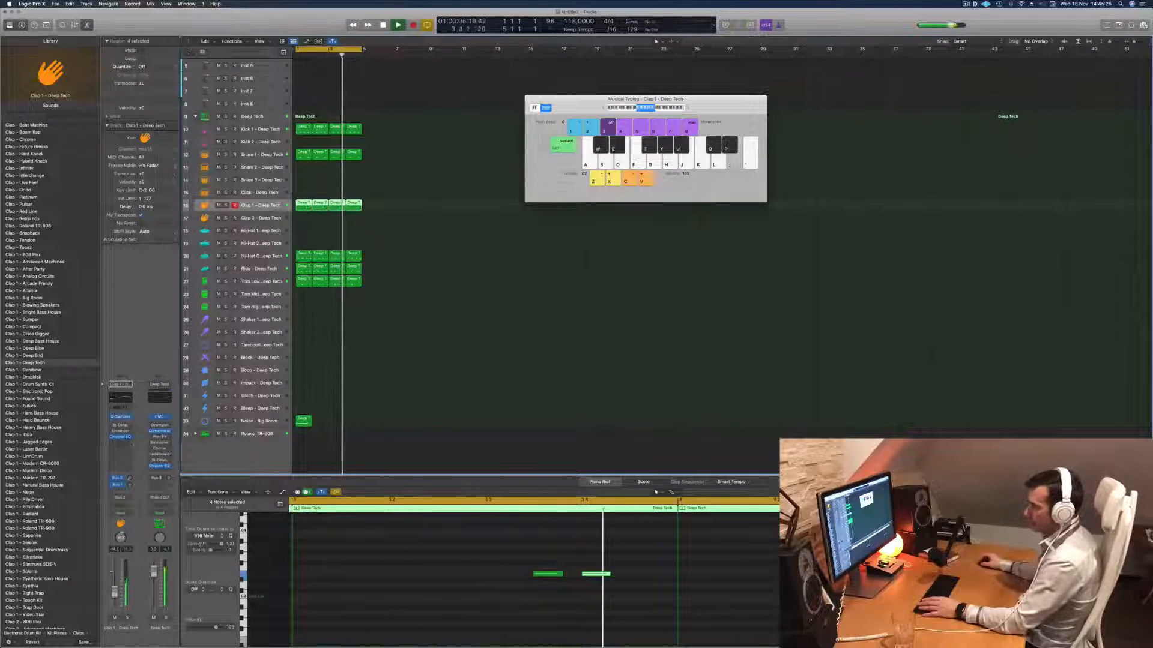
click(121, 425)
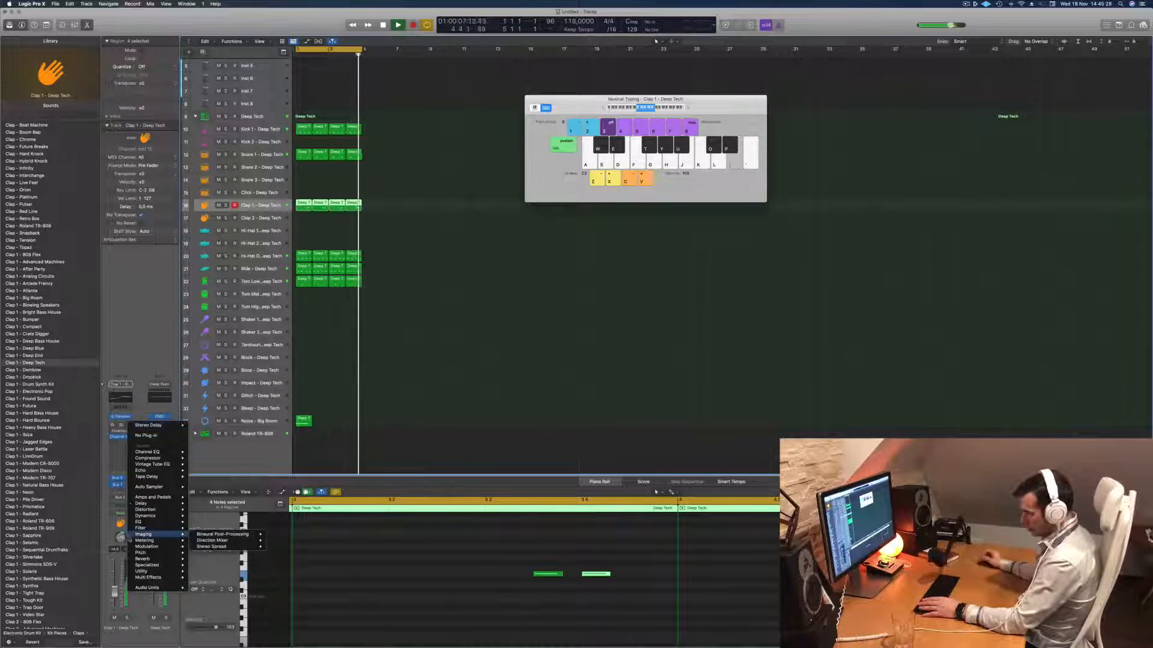
mouse_move(144, 471)
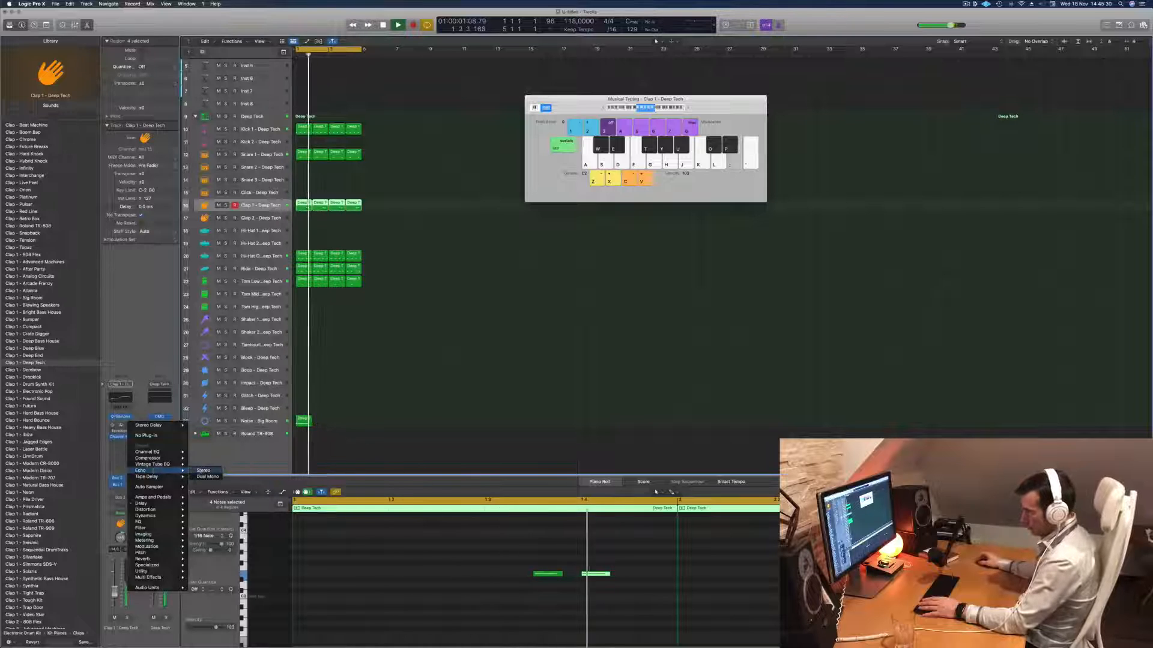
click(203, 471)
- Set the Clap 1 Echo's wet level to about 41%, lower its color value, and close the plug-in
drag(420, 96, 510, 206)
drag(560, 270, 561, 286)
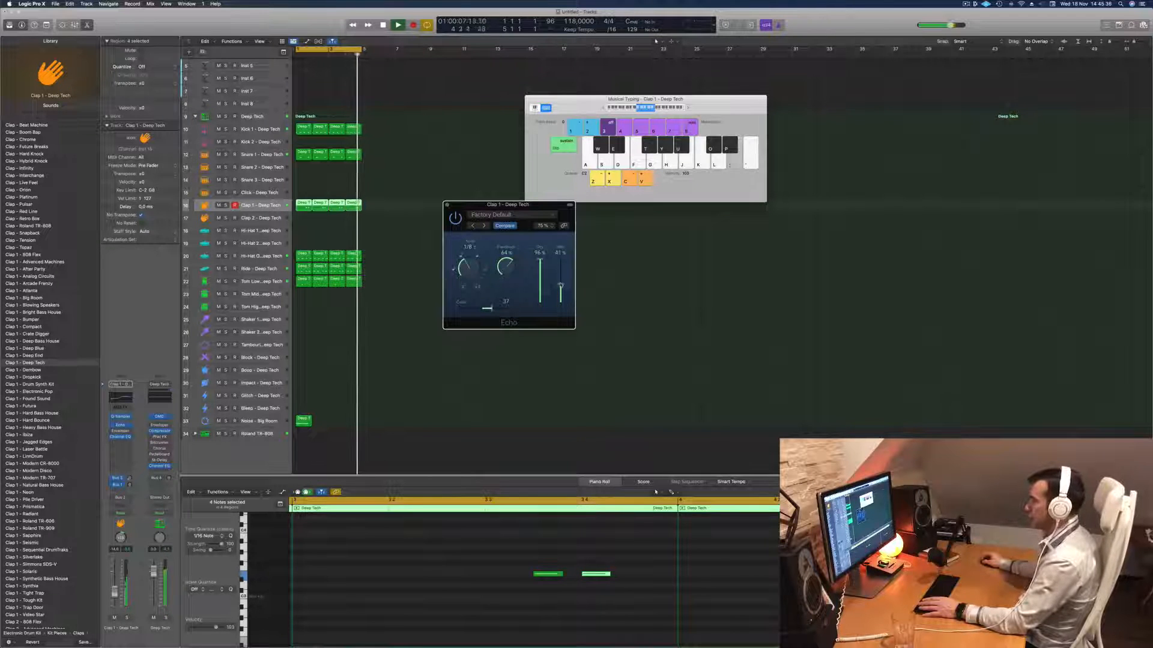
drag(492, 309, 484, 311)
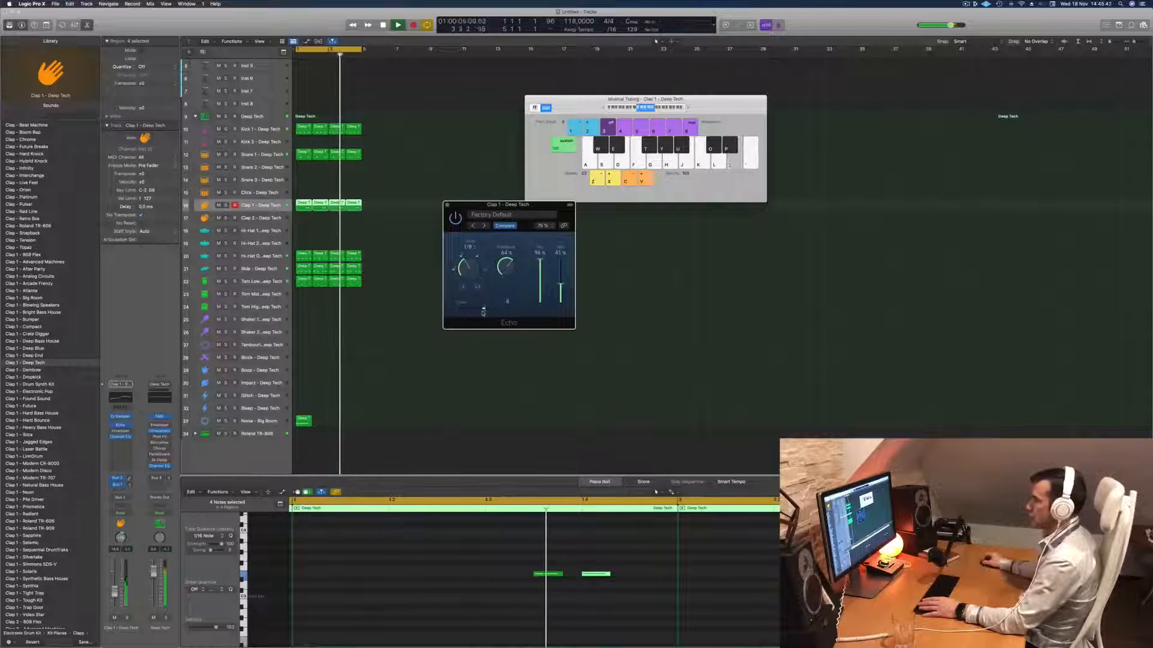
drag(519, 205, 429, 209)
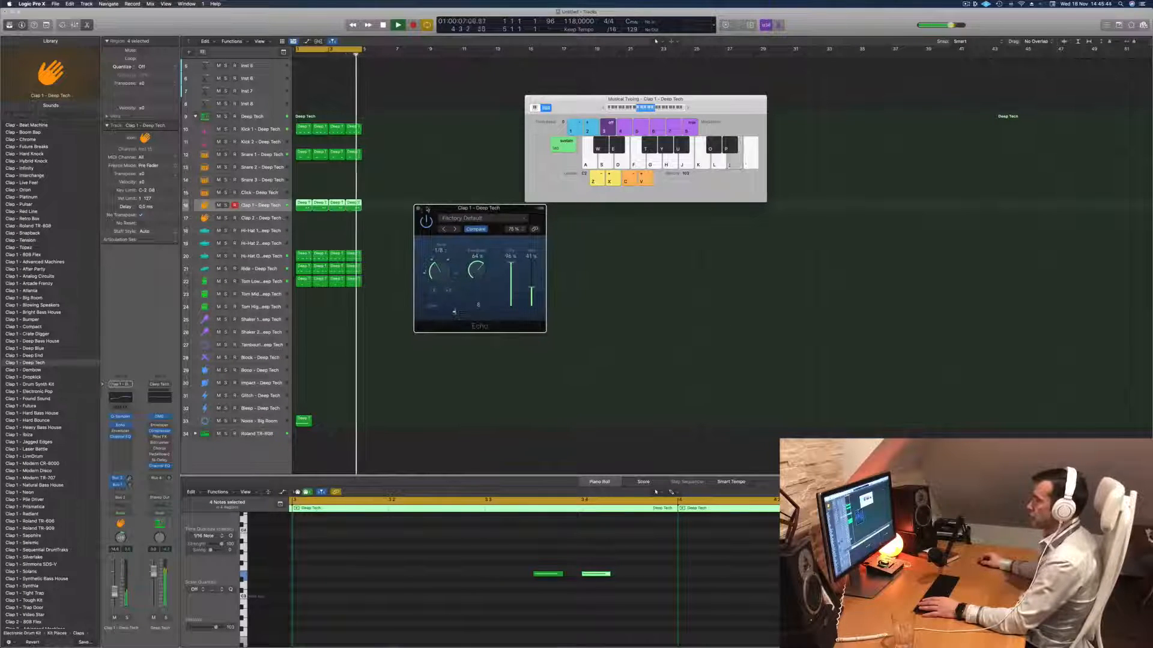
click(418, 208)
- Enlarge the Inst 1 track and open its Alchemy instrument, placing the window clear of the drum regions
scroll(256, 67, up, 4)
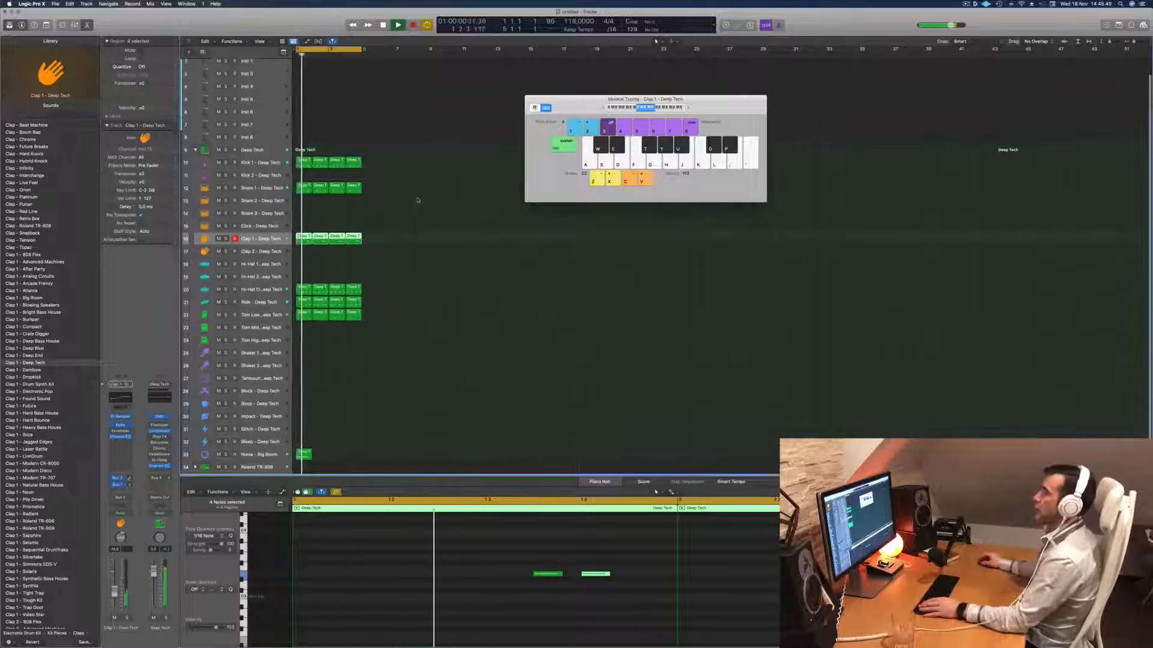
click(256, 67)
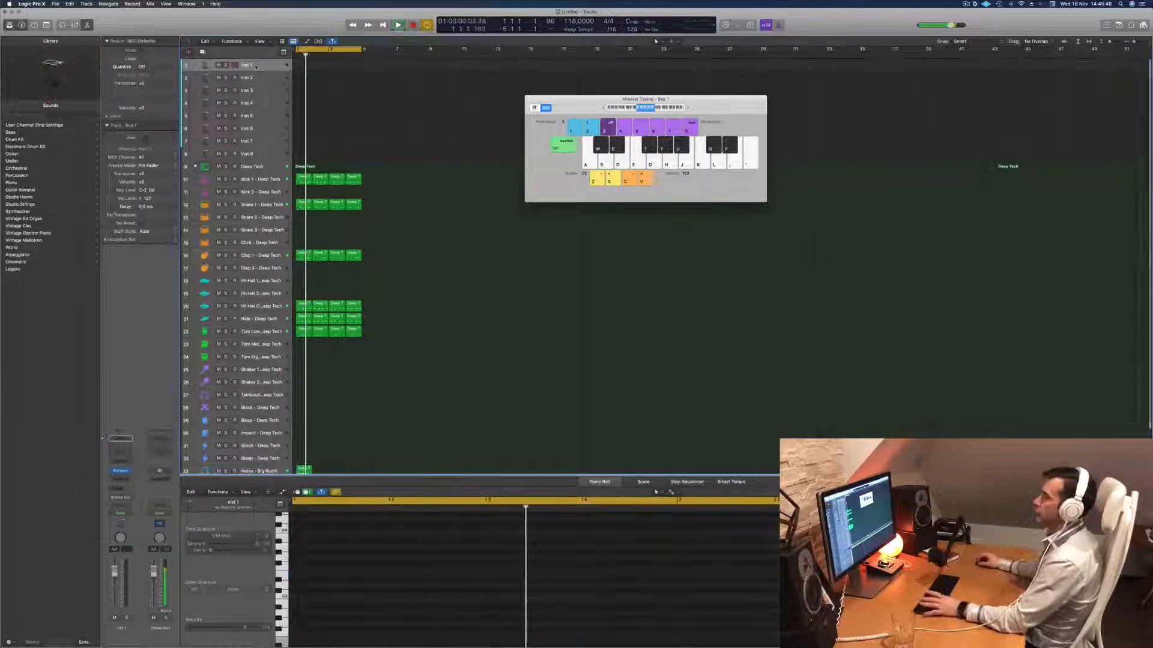
drag(260, 72, 258, 141)
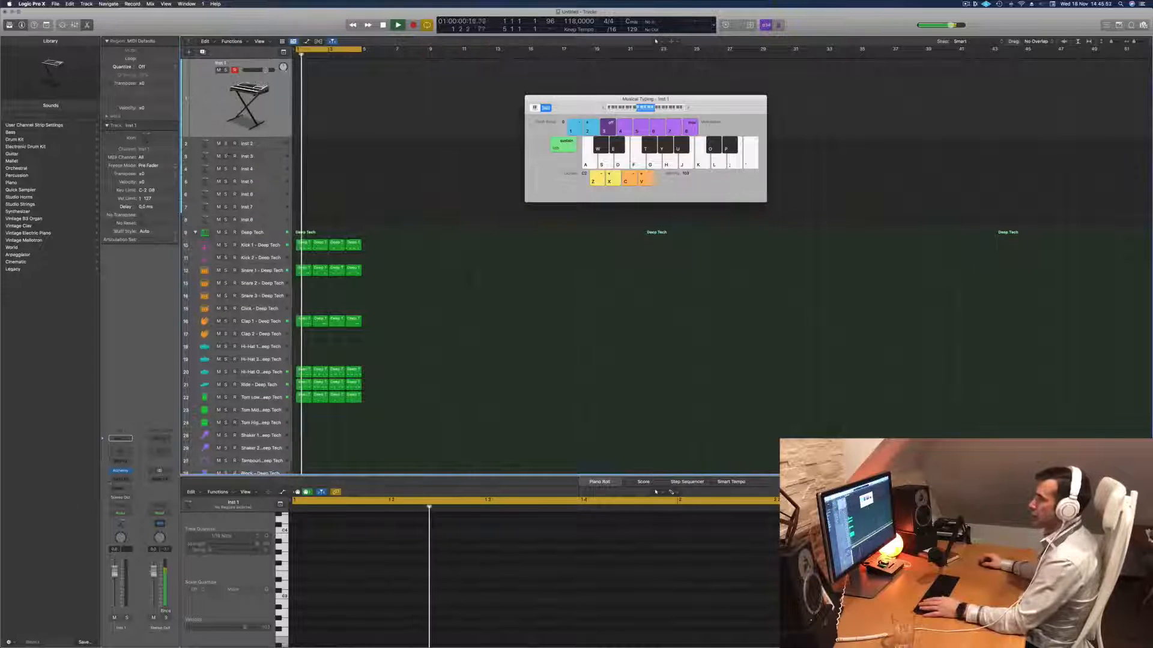
click(122, 471)
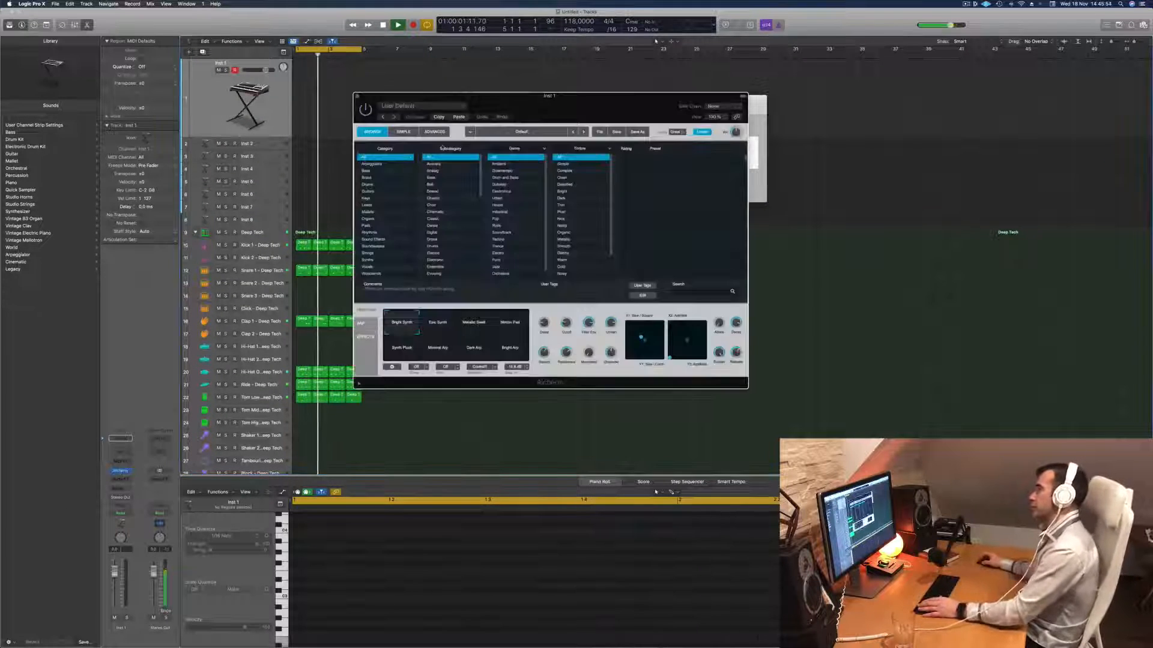
drag(586, 99, 730, 178)
key(space)
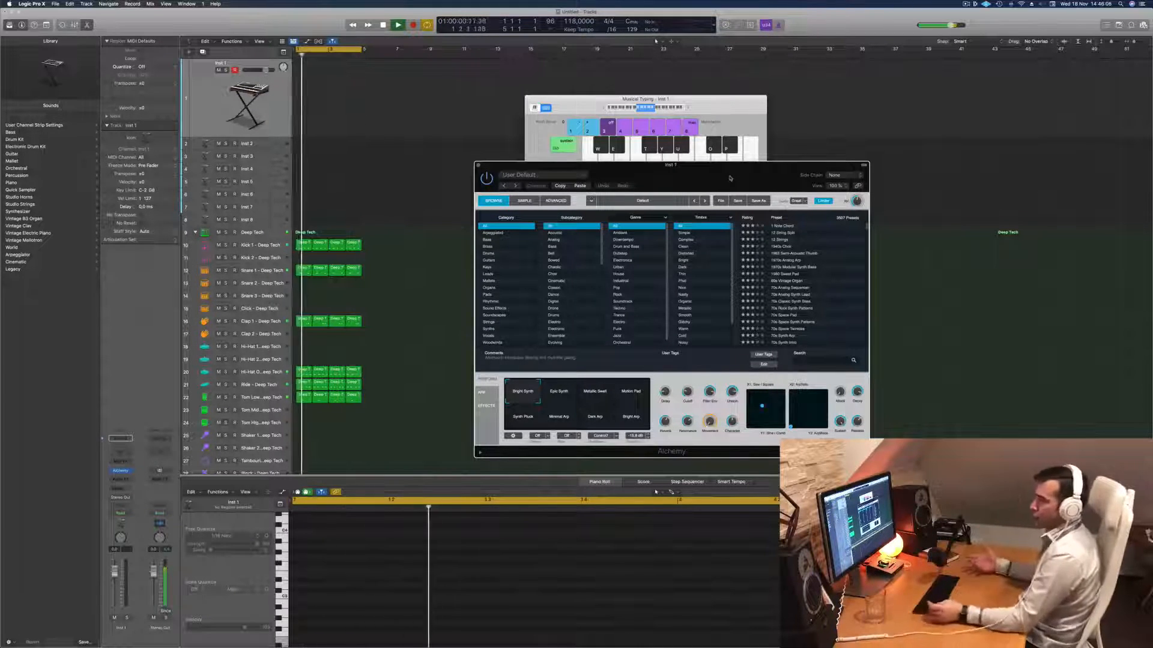
drag(730, 178, 645, 164)
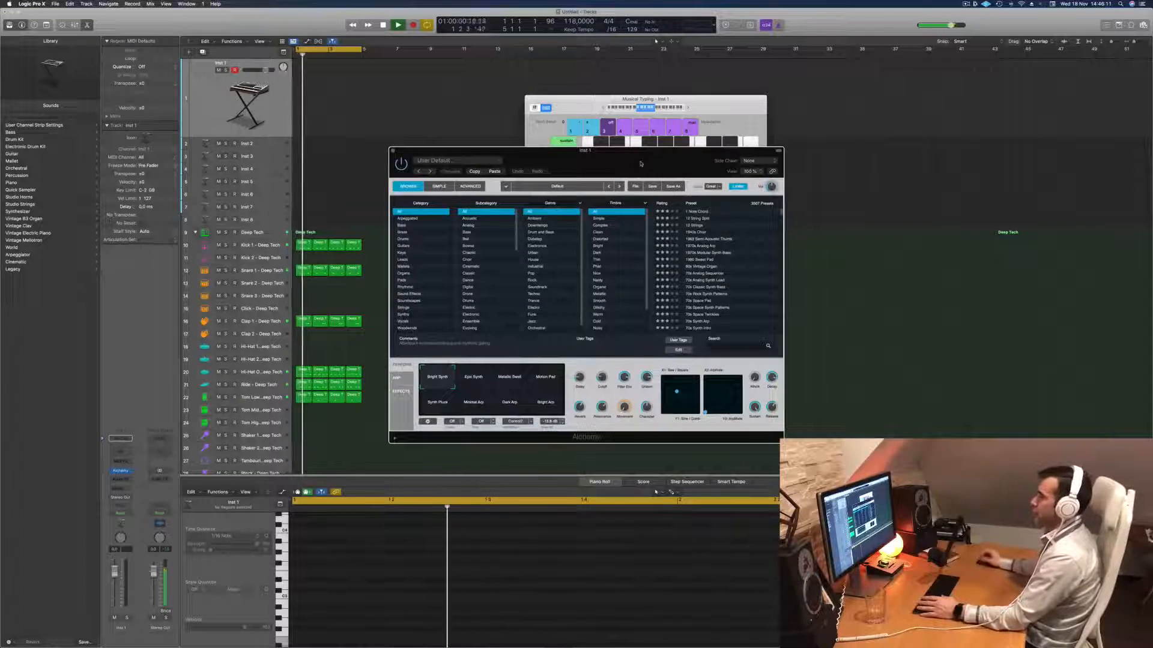
- Load the Out Of Touch preset from Alchemy's Brass category
click(399, 232)
scroll(734, 275, down, 5)
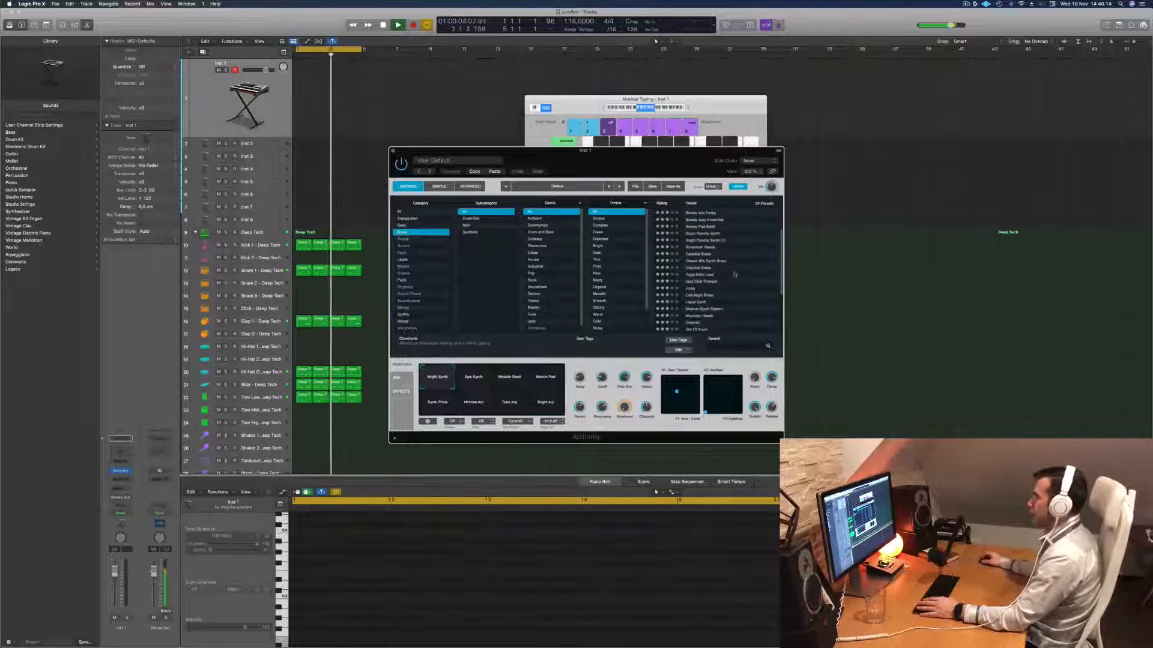
click(698, 259)
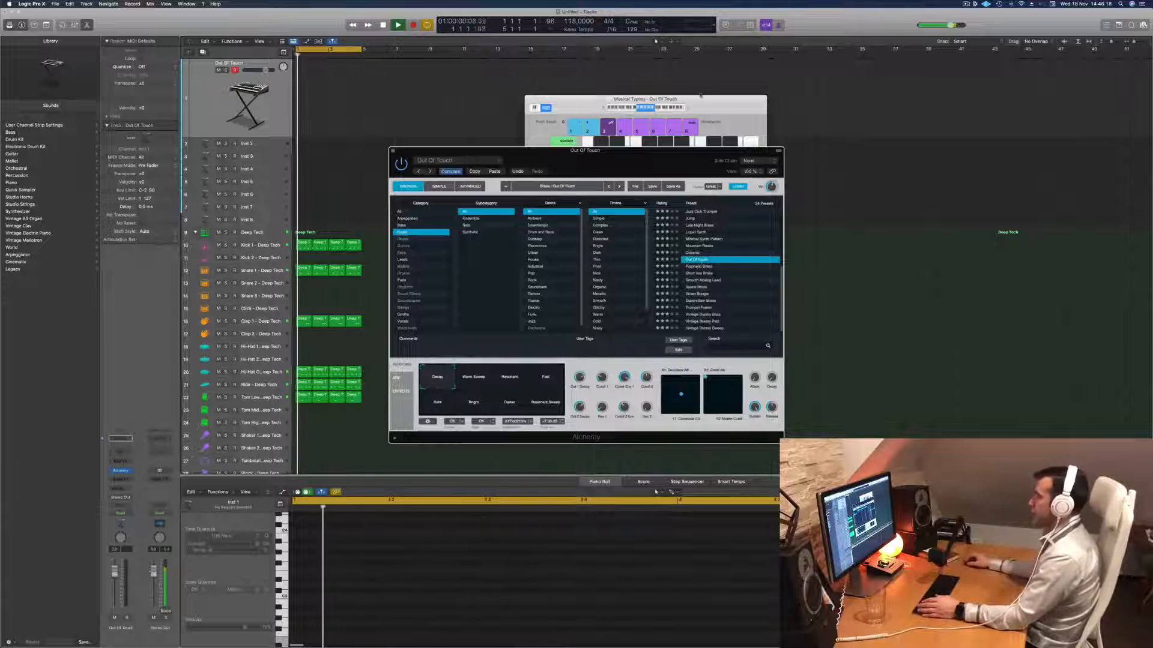
- Audition Out Of Touch with Musical Typing one octave lower over the drum loop and reduce the track's volume
click(578, 105)
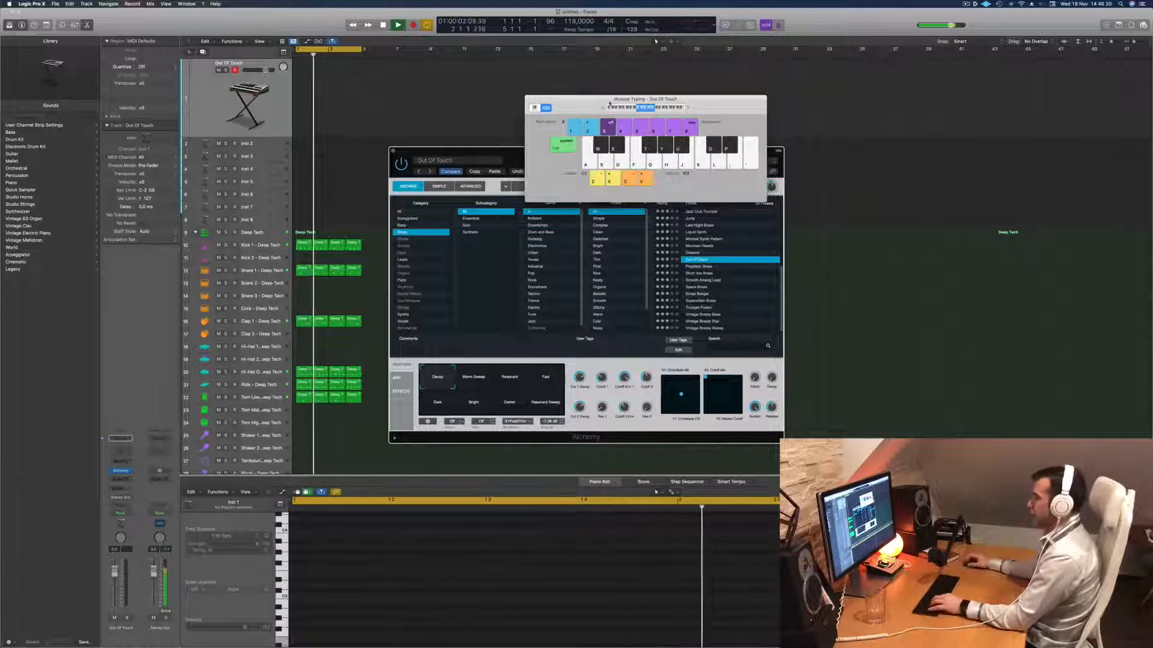
key(s)
key(d)
key(z)
key(s)
key(d)
key(f)
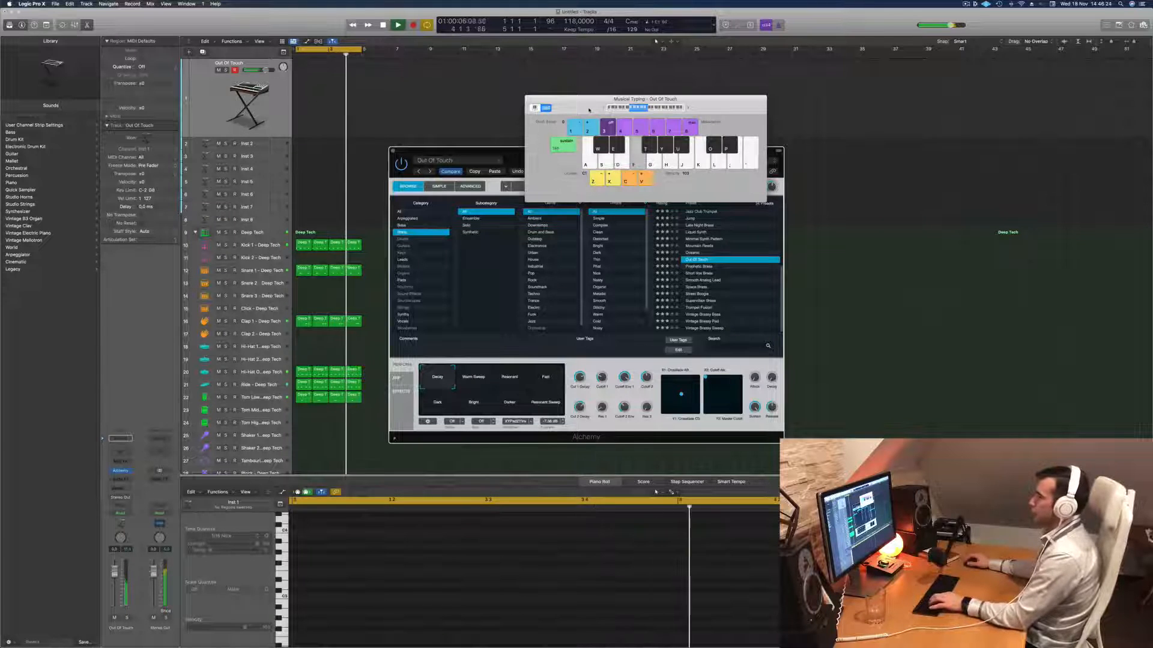
key(a)
key(a)
click(115, 594)
key(s)
key(d)
key(a)
key(s)
key(a)
- Try Alchemy's Cutoff 1 control and the Warm Sweep variation, and raise the track's volume slightly
drag(602, 378, 602, 397)
click(472, 378)
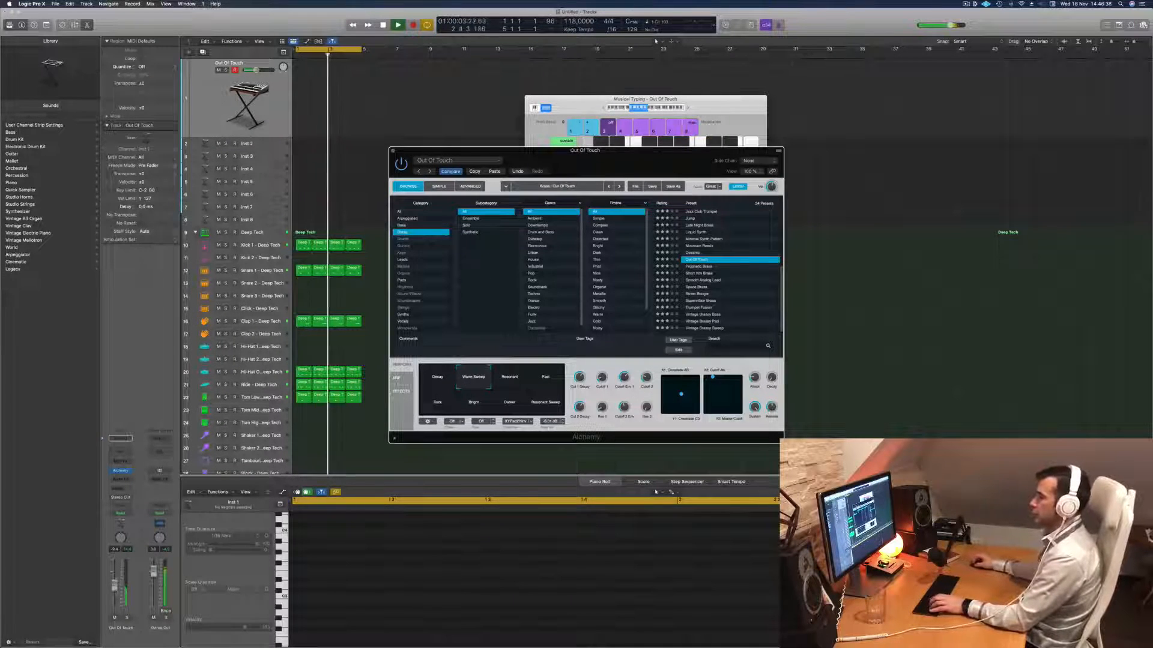
drag(256, 70, 259, 70)
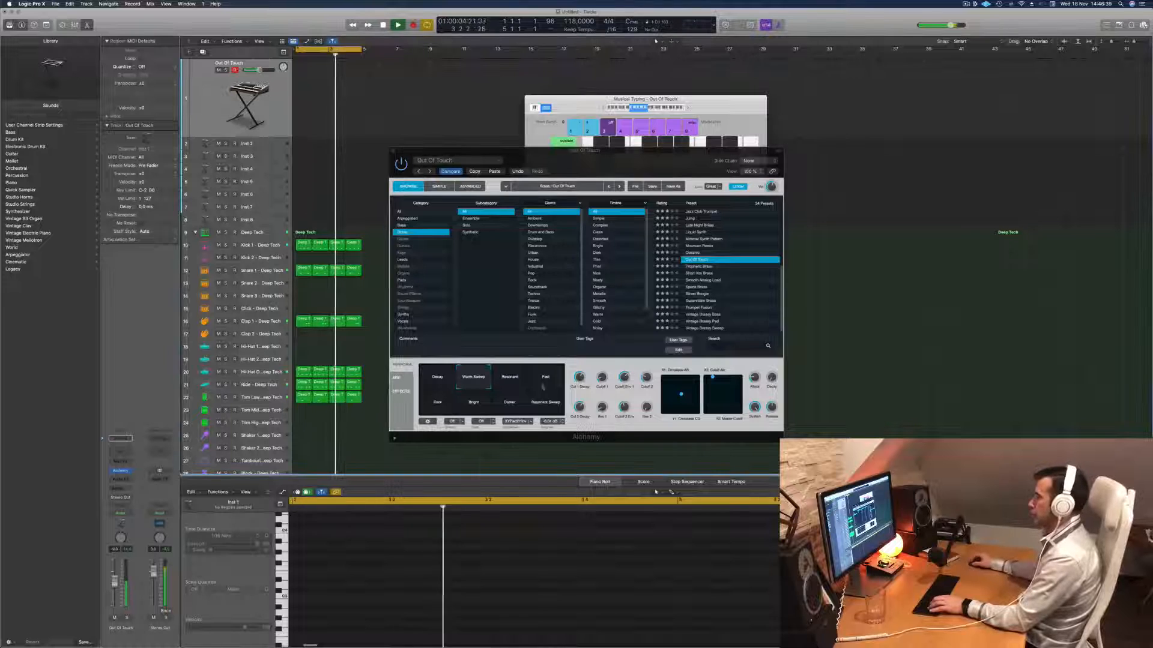
- Load the Prophetic Brass preset, audition its performance variations, and settle on the decay variation next to Warm Decay
click(527, 350)
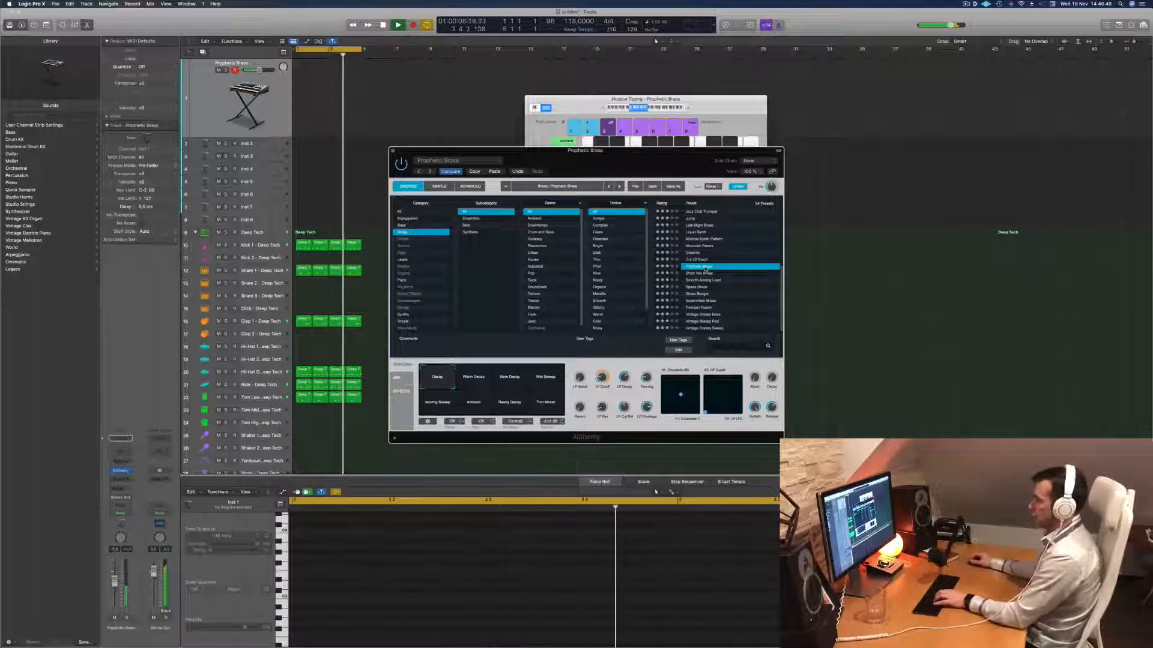
key(a)
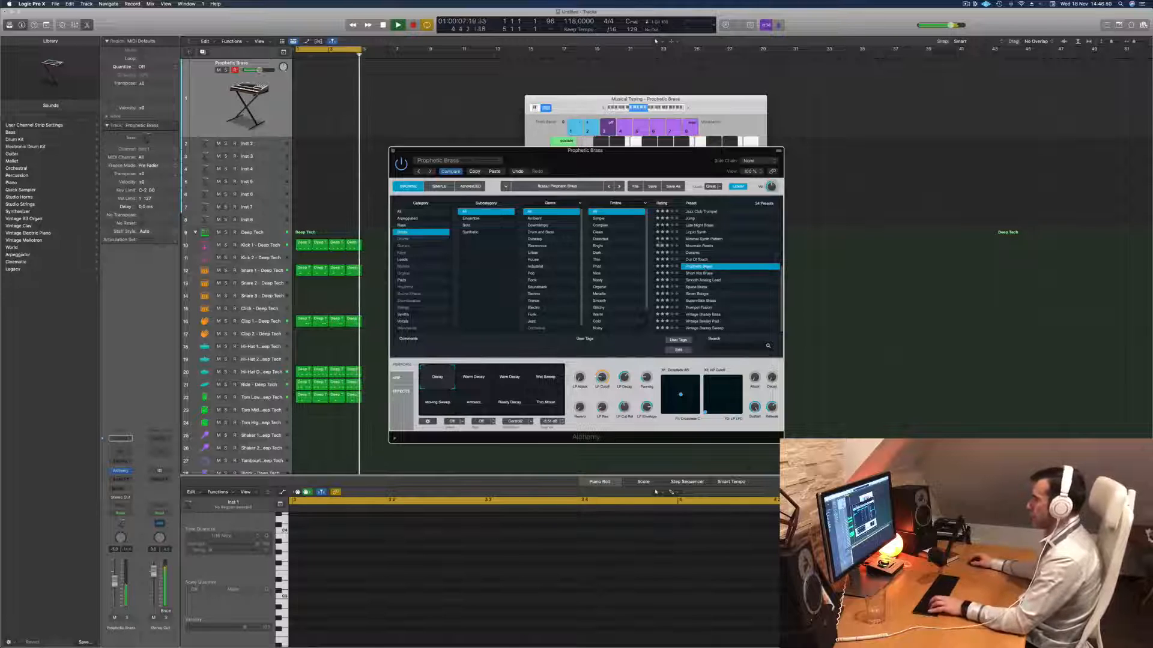
click(469, 379)
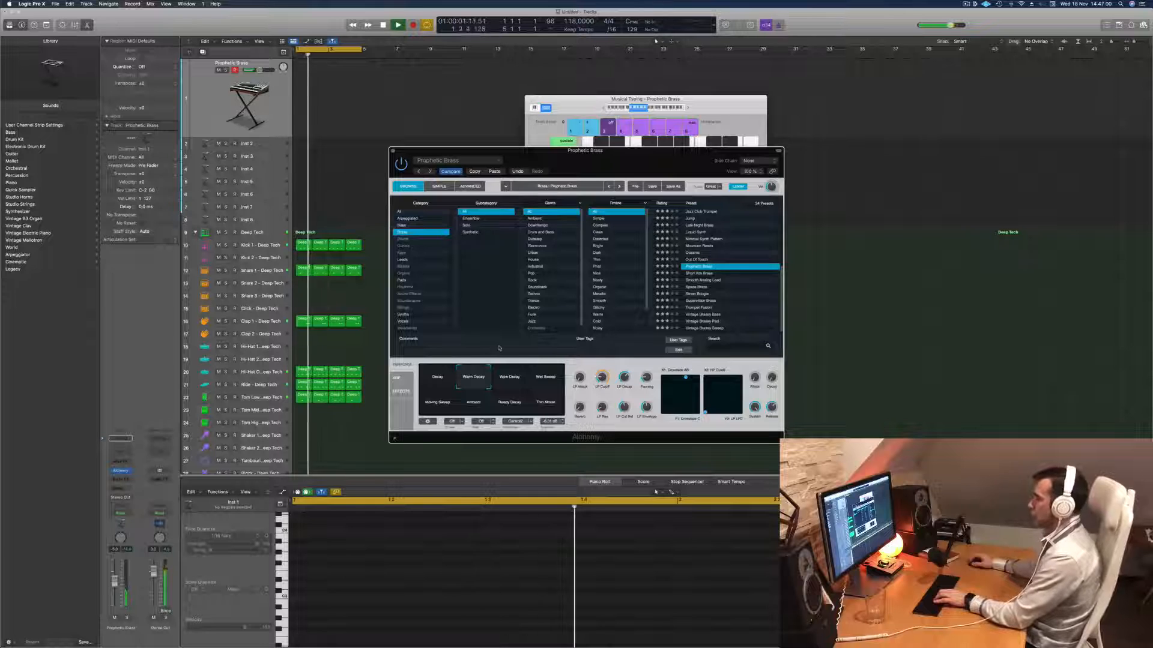
click(516, 372)
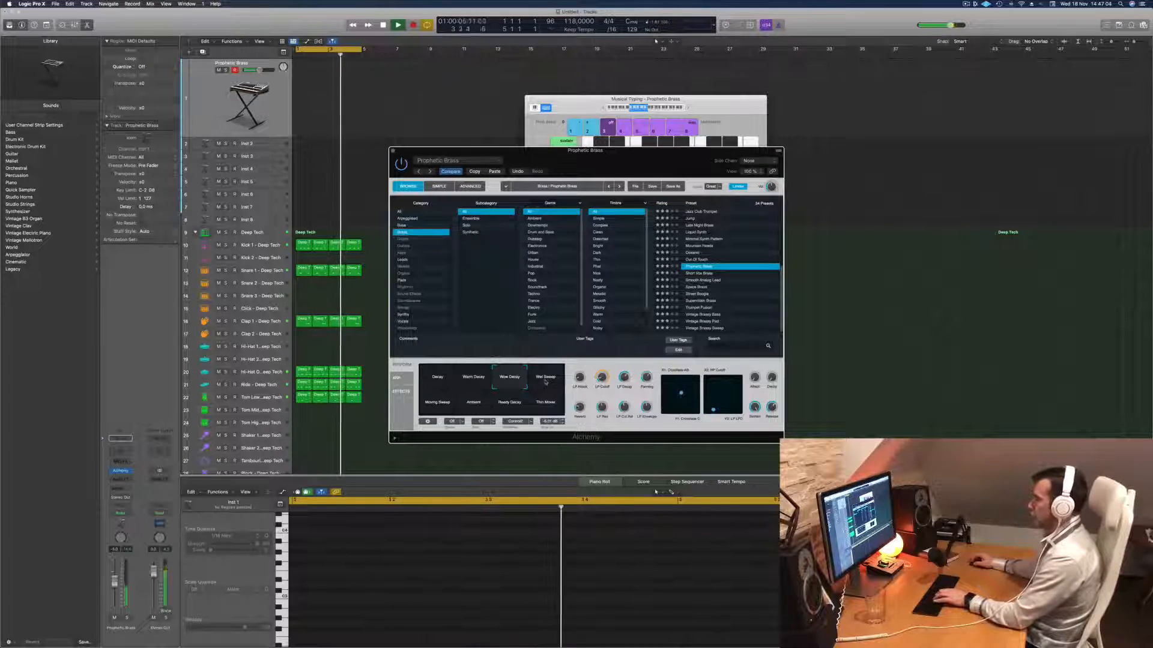
click(545, 382)
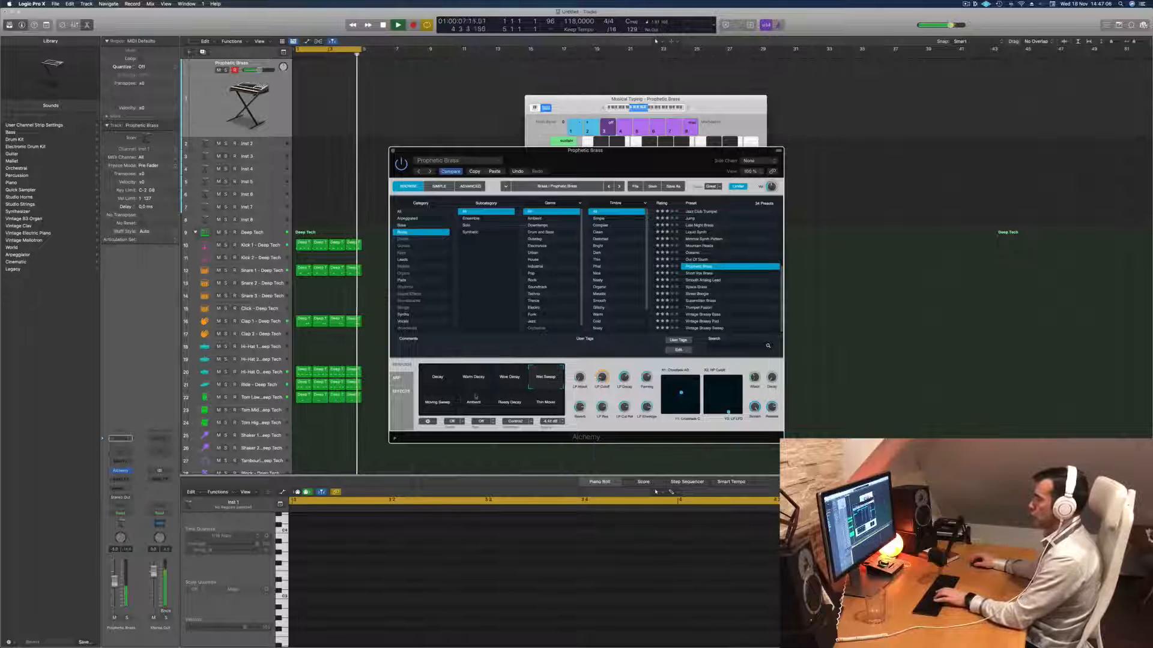
click(473, 403)
click(516, 406)
click(508, 383)
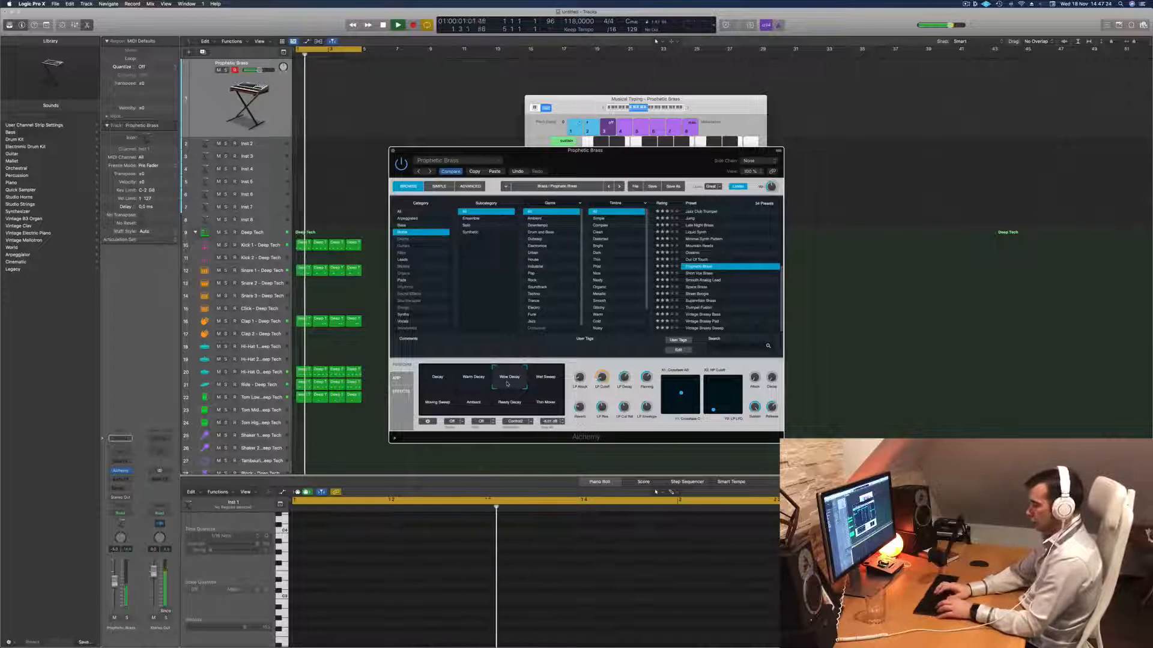
- Repeat the four-bar drum regions up to bar 17 and extend the cycle range to bar 17
key(super+z)
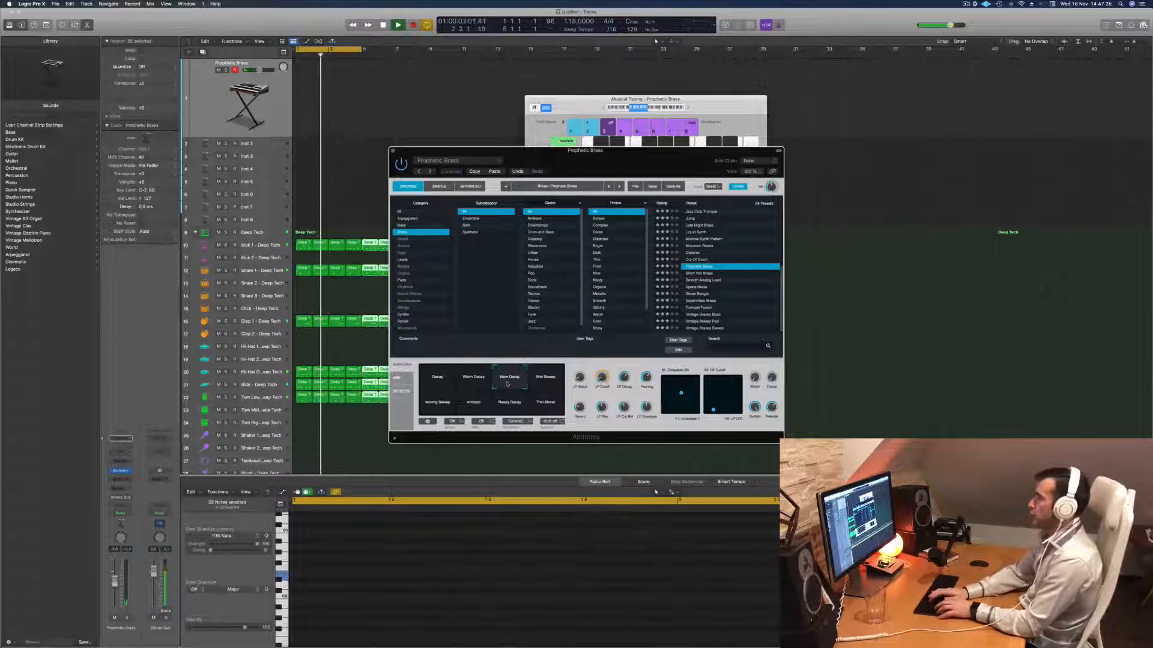
drag(709, 99, 1025, 96)
drag(684, 159, 1092, 265)
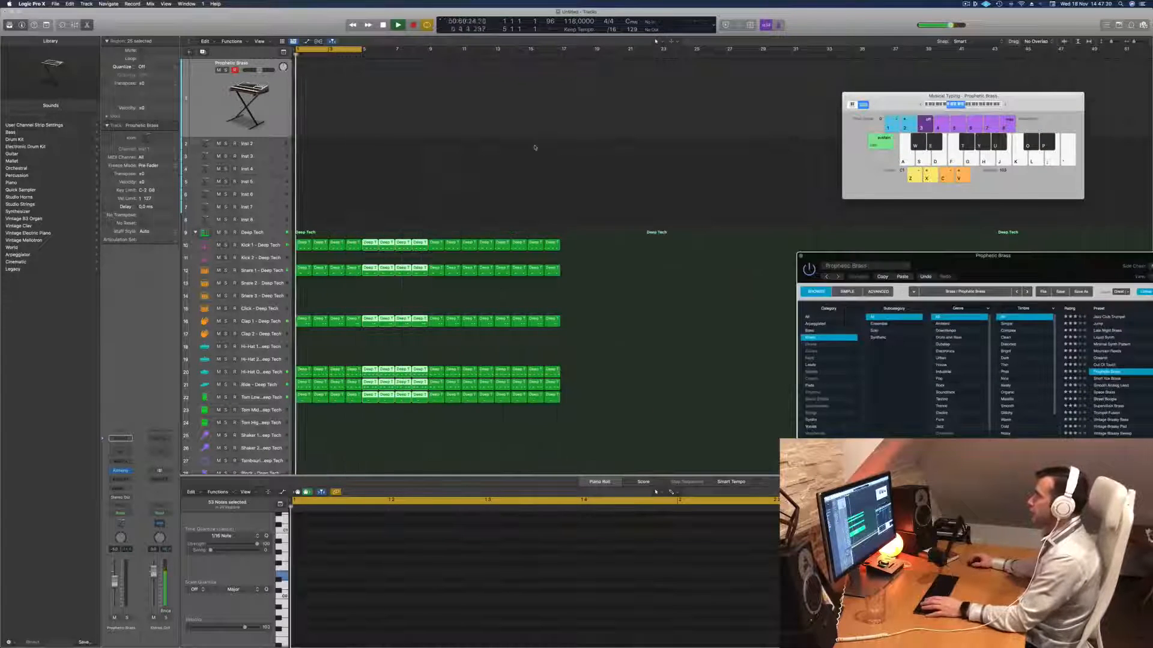
drag(363, 58, 560, 75)
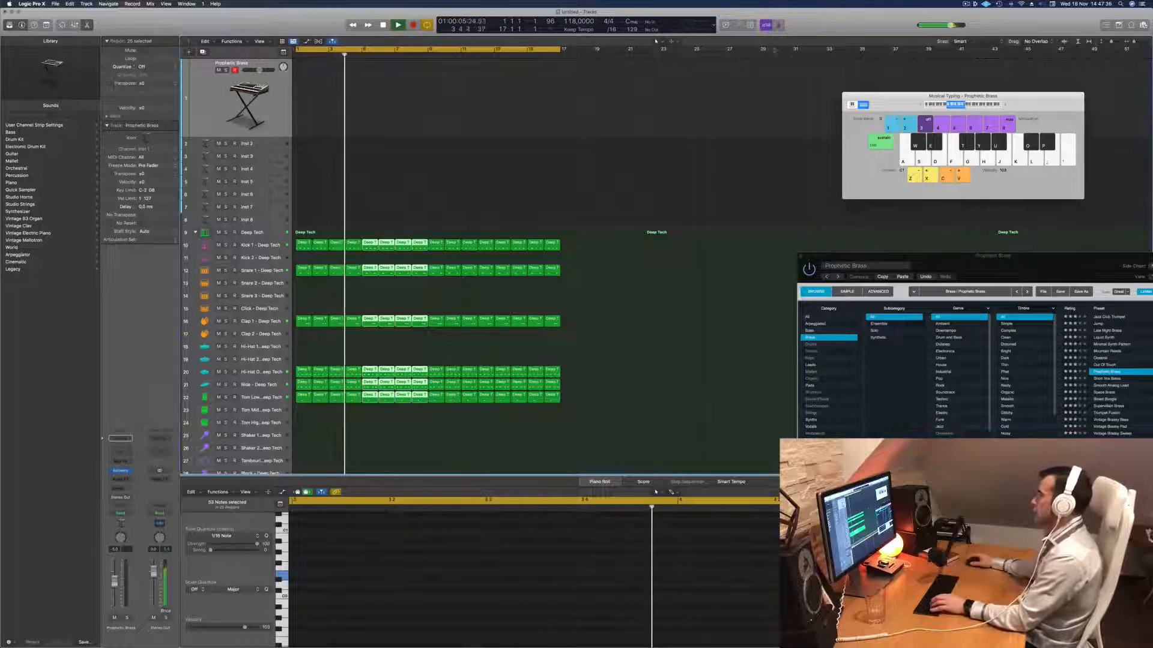
- Record a Prophetic Brass melody with Musical Typing on the first track across the 16-bar cycle, and stop recording
drag(1087, 263, 723, 133)
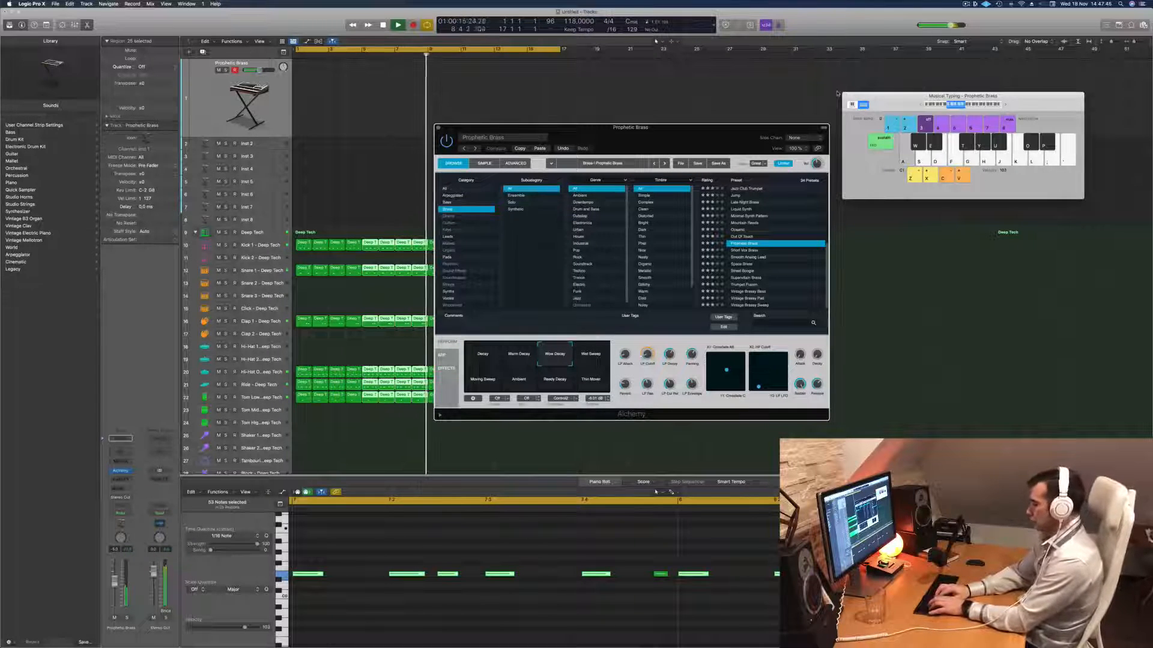
key(r)
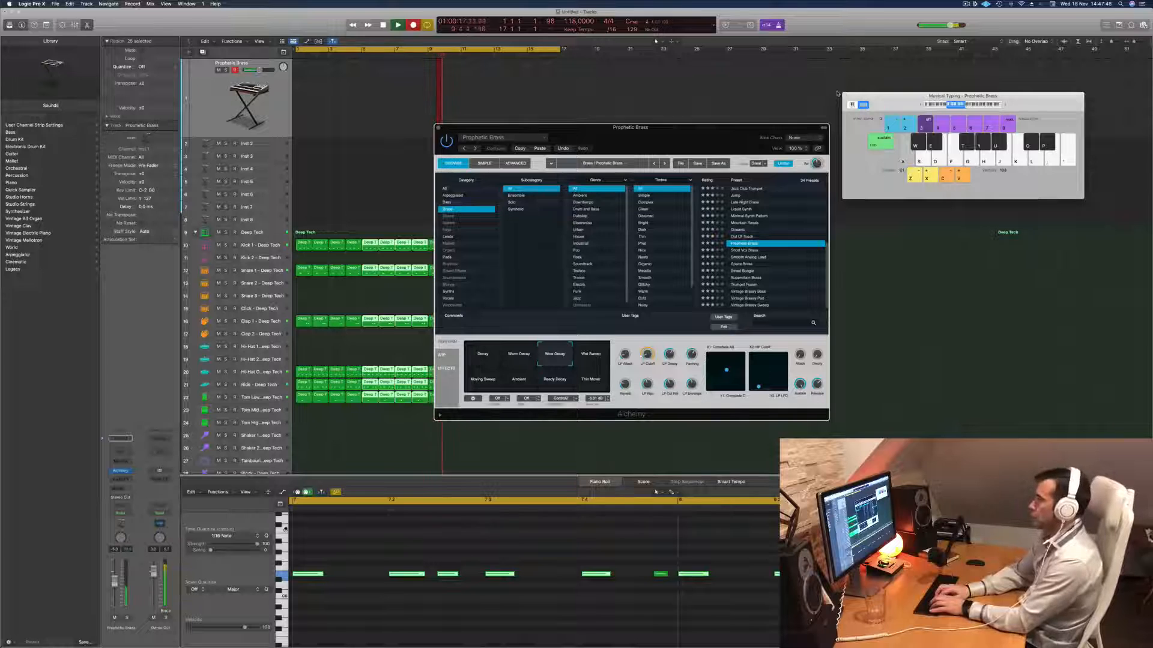
key(g)
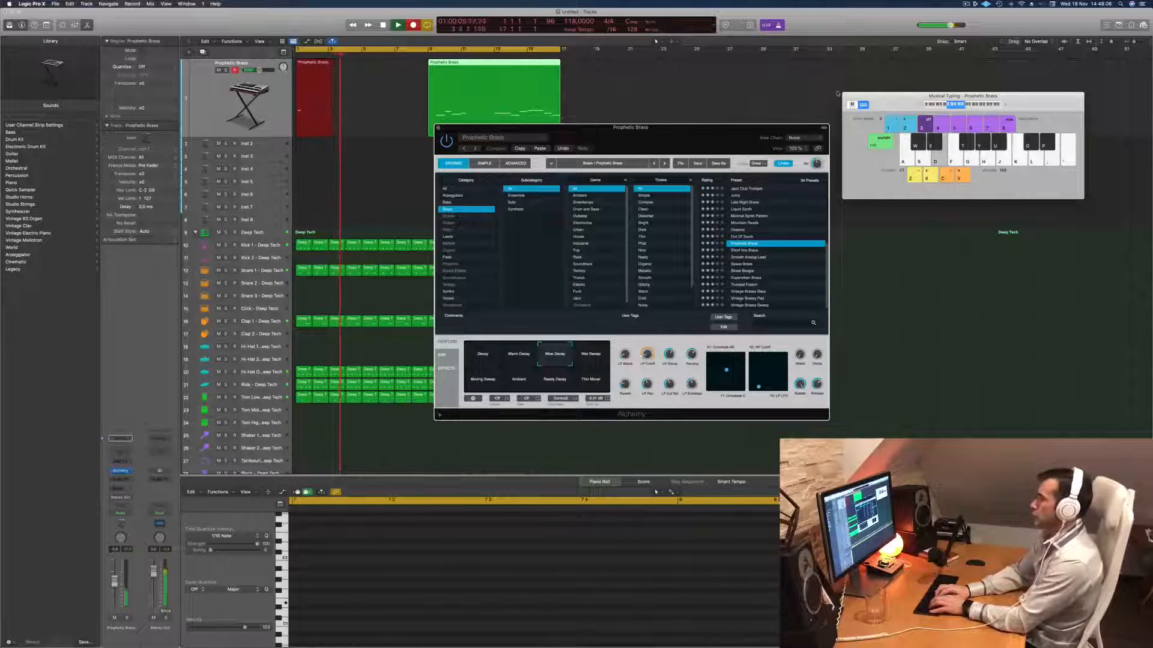
key(a)
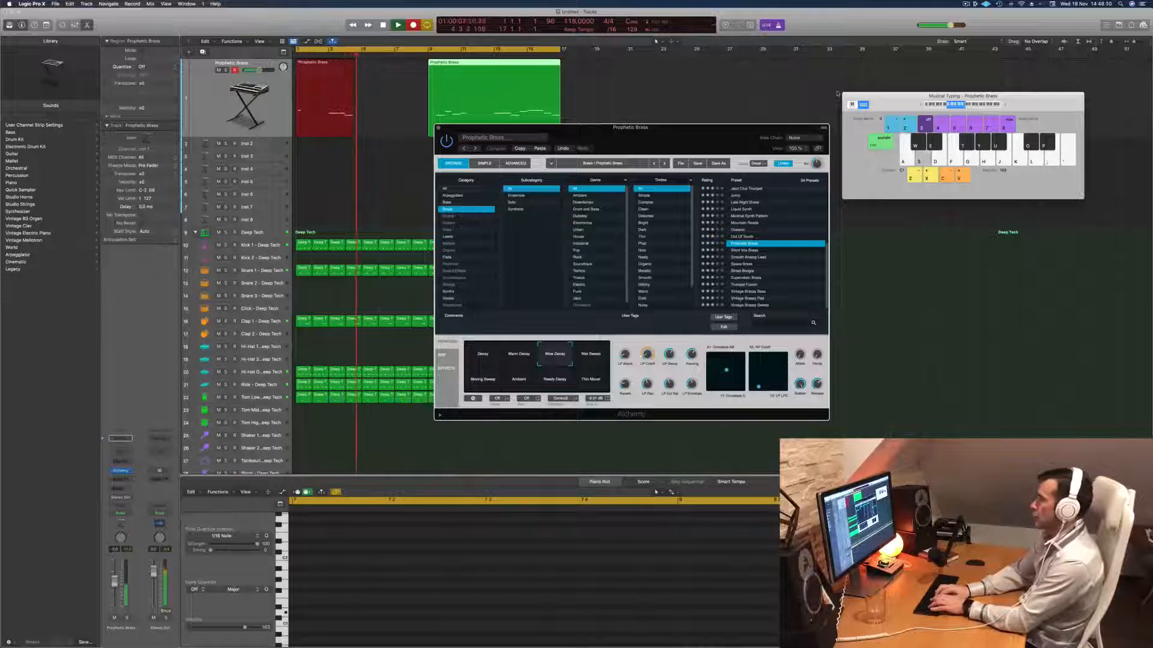
key(g)
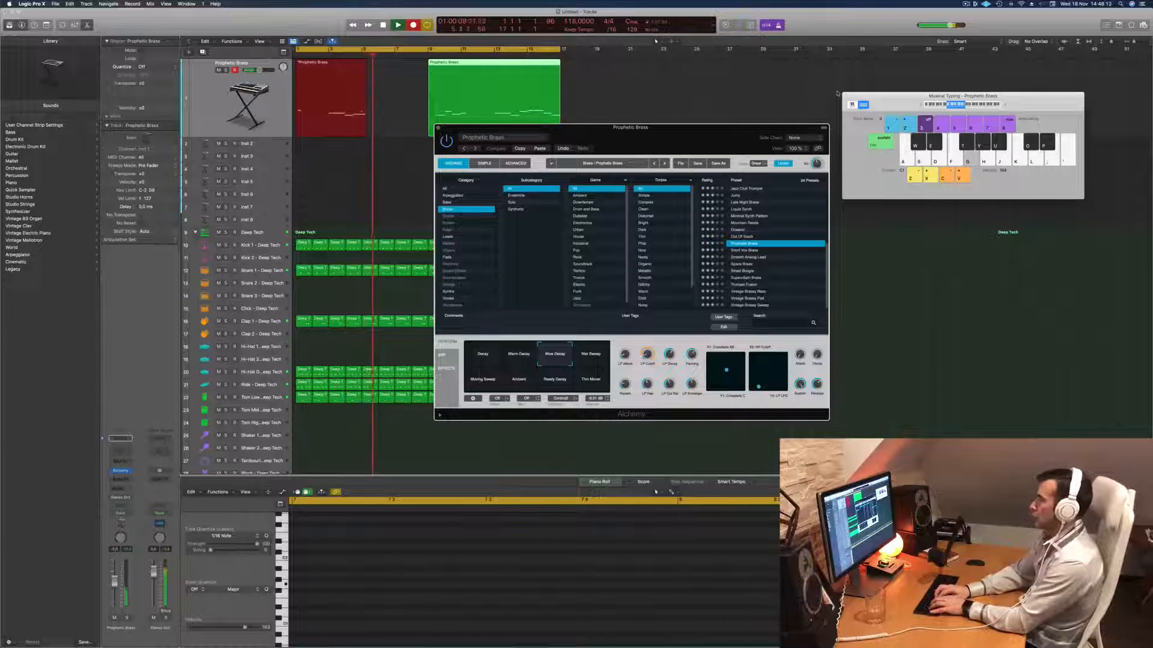
key(j)
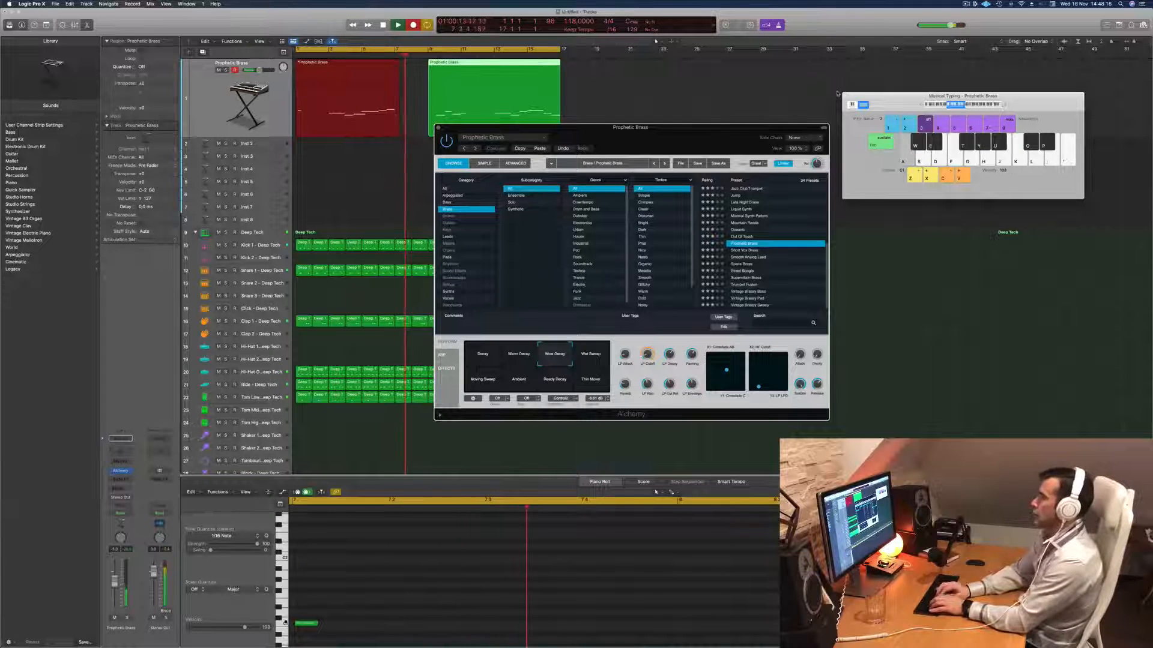
key(space)
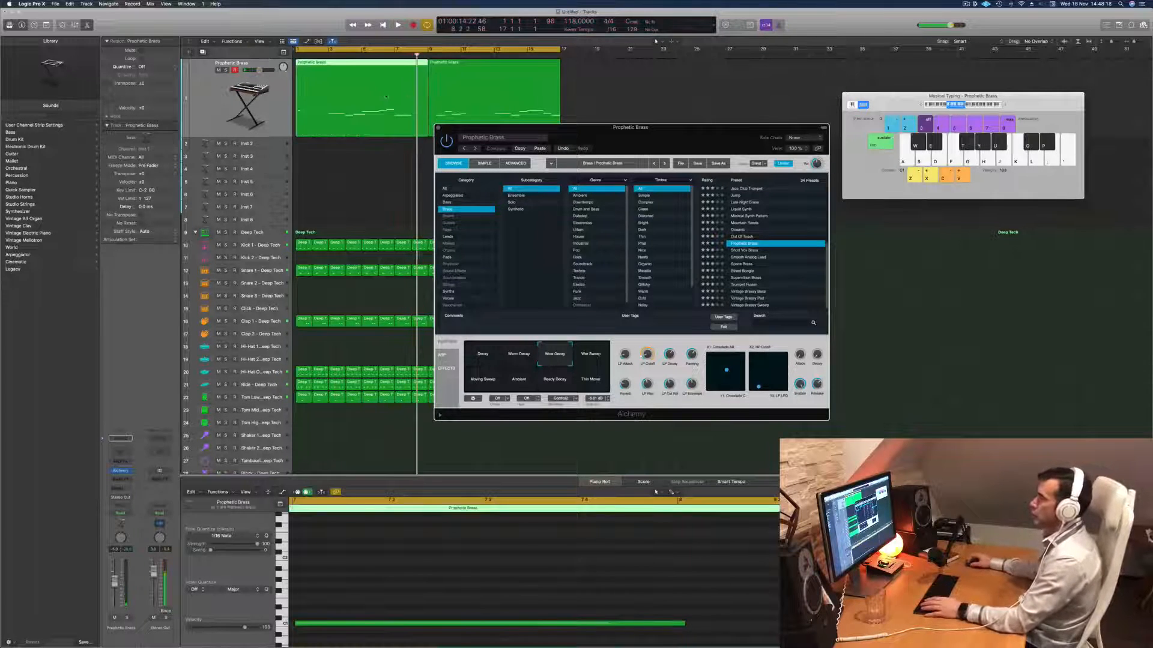
super+click(328, 107)
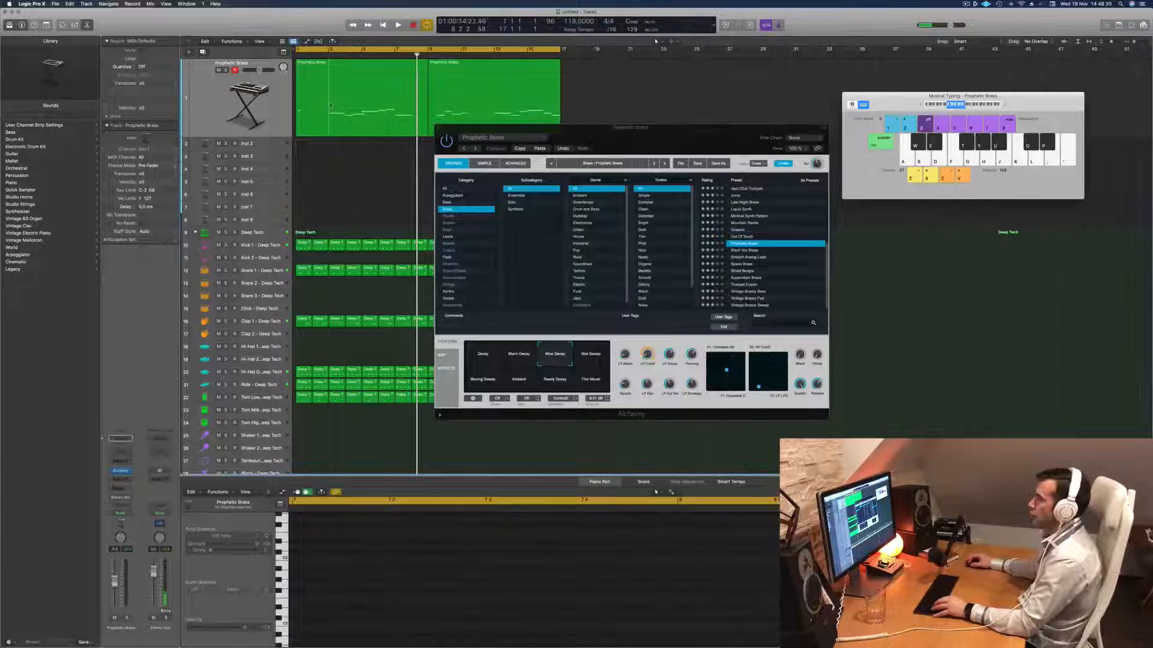
super+double_click(345, 103)
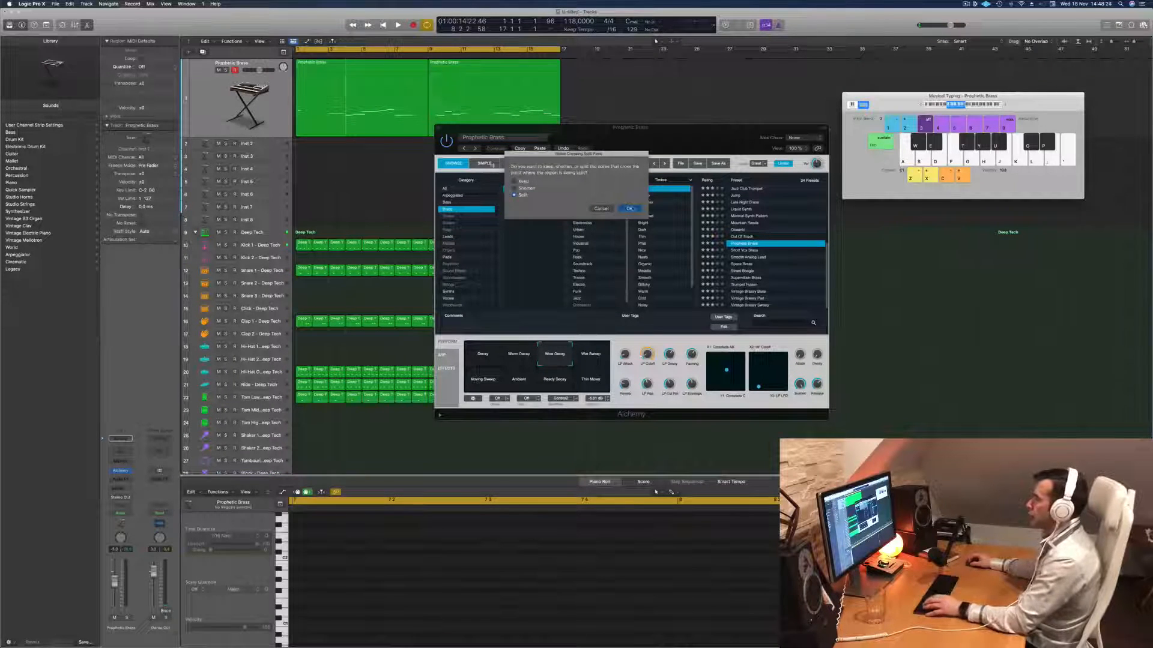
click(629, 209)
click(330, 112)
drag(330, 111, 329, 169)
drag(388, 92, 337, 92)
key(space)
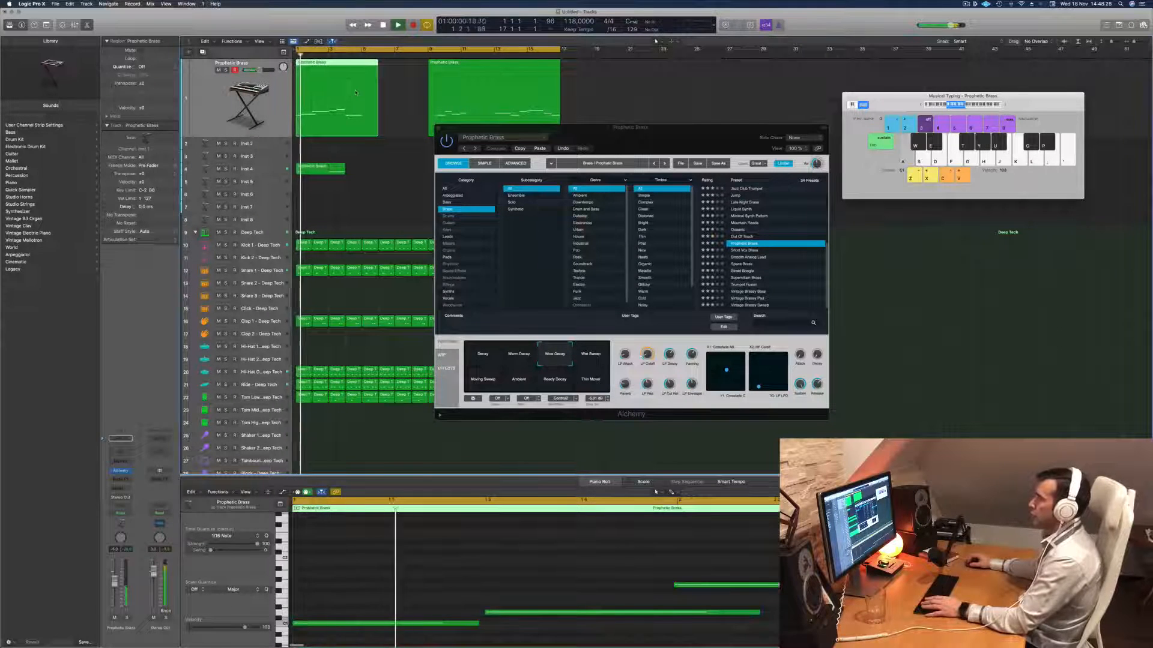
key(space)
click(331, 168)
key(Delete)
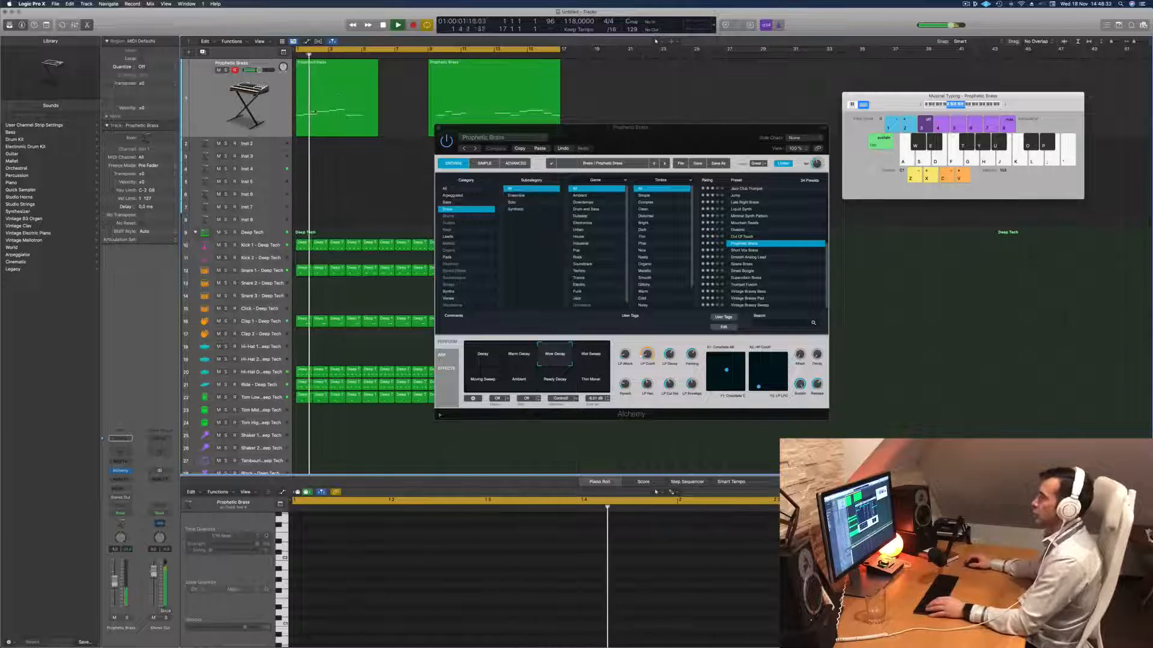
key(super+z)
key(super+z)
key(super+z)
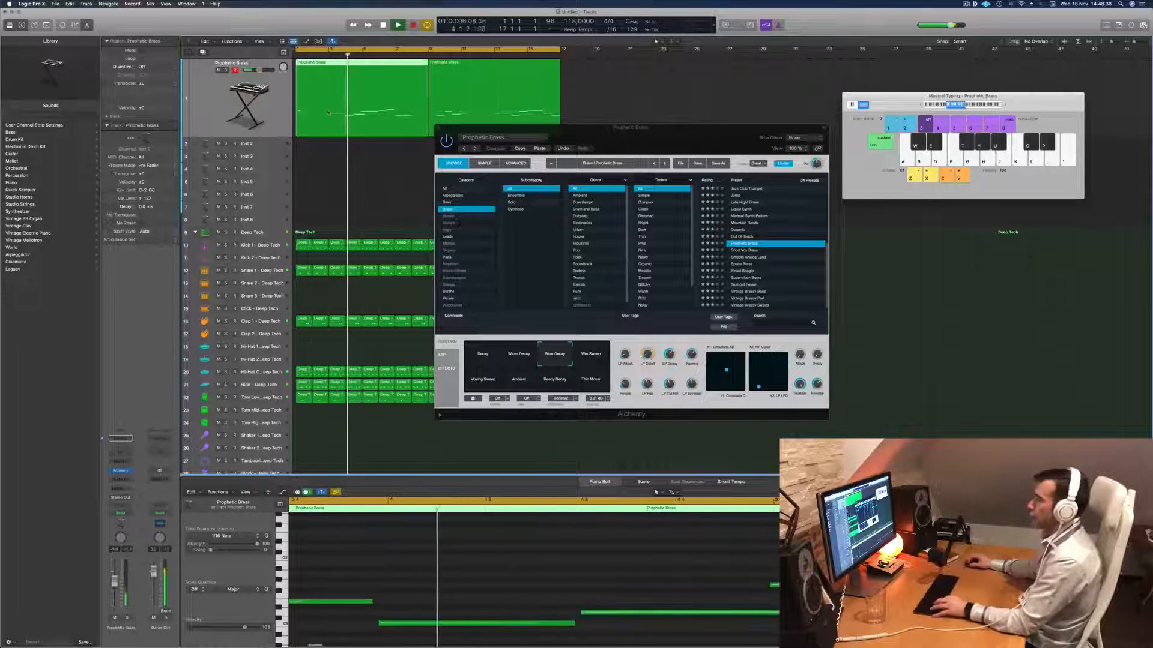
- Split the first Prophetic Brass region at bar 3, delete its opening two bars, and move the remainder to bar 1
click(323, 120)
key(Return)
click(312, 106)
key(Delete)
drag(343, 106, 309, 105)
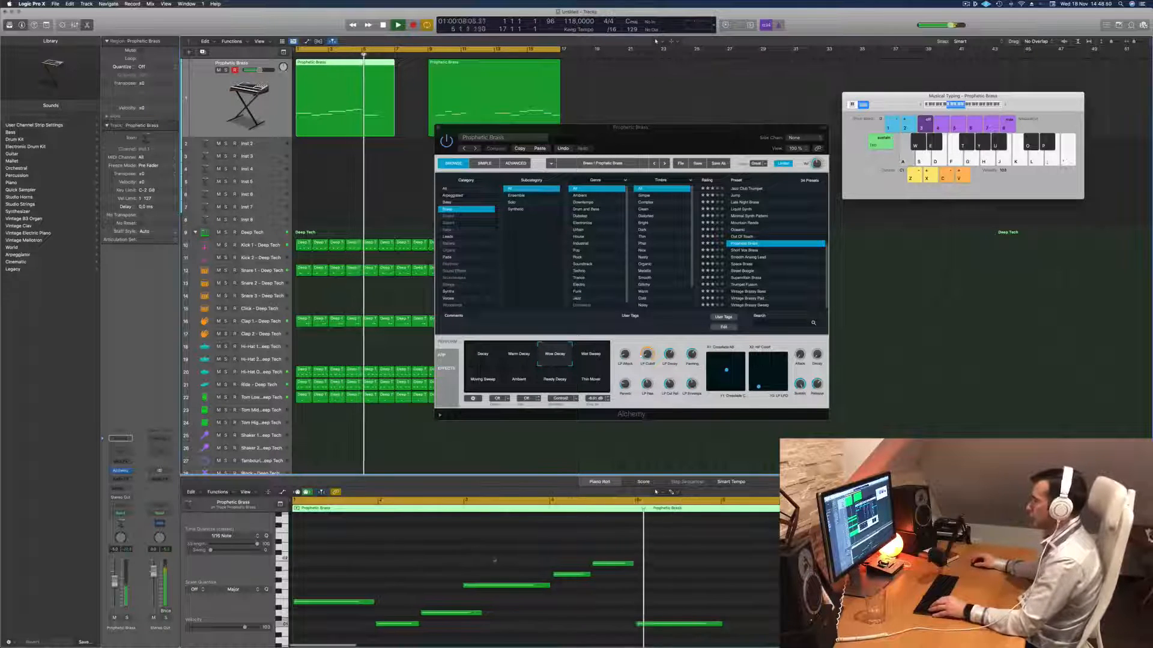
key(Return)
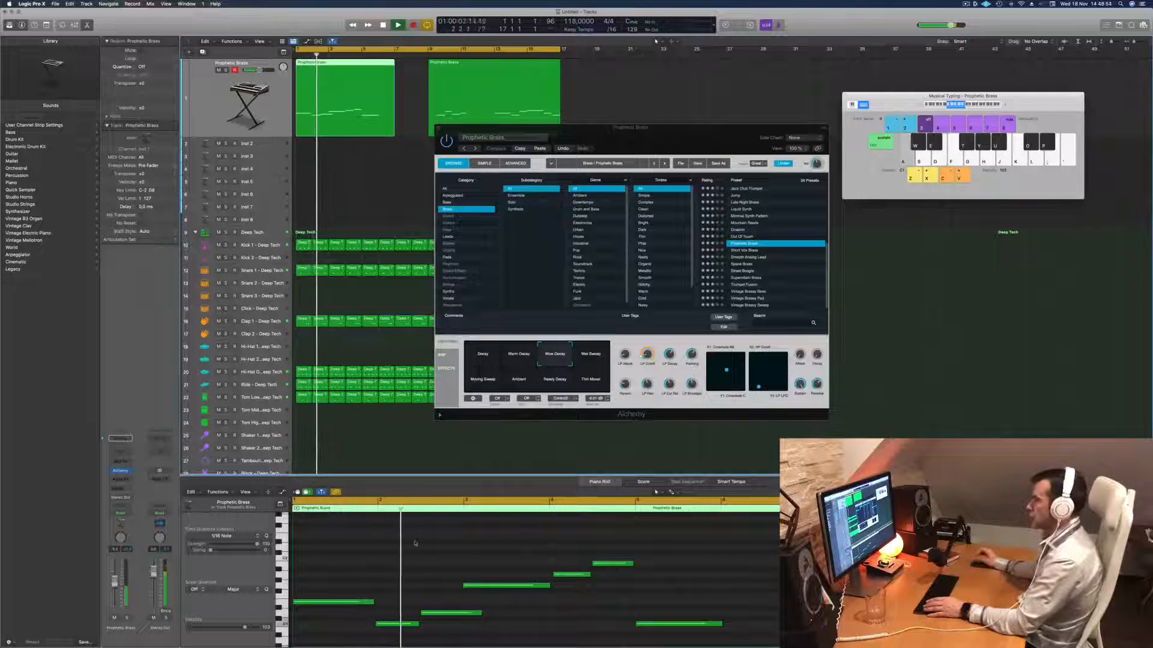
- Move the second Prophetic Brass region to about bar 17 and extend the first region's end to bar 9
drag(475, 62, 603, 62)
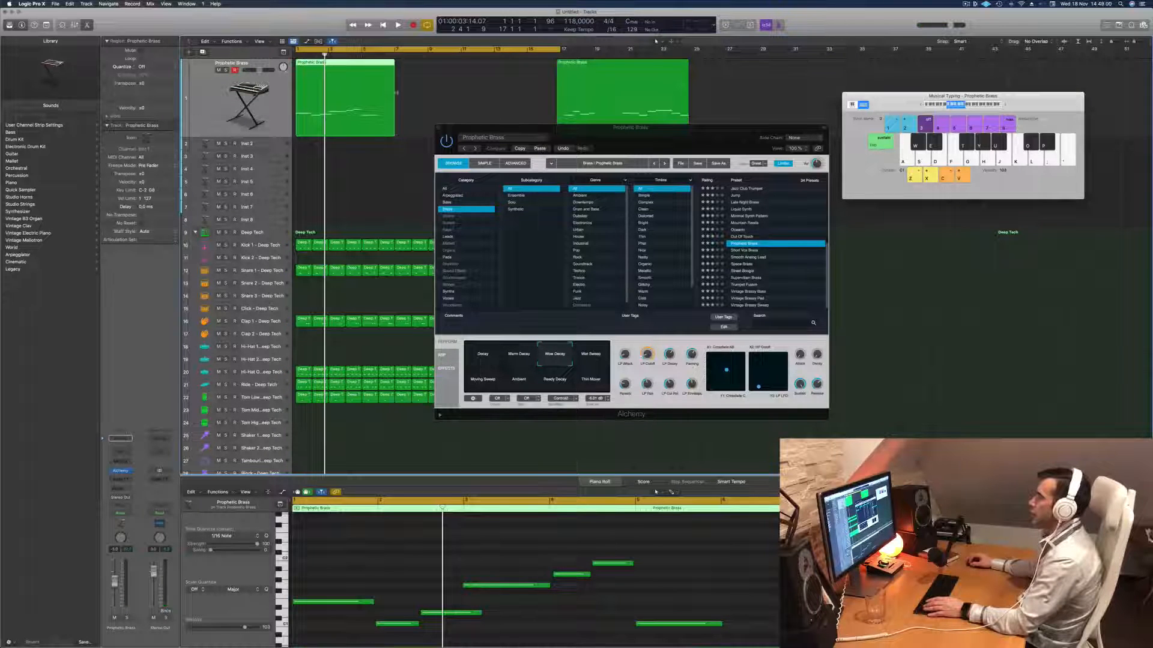
drag(394, 114, 427, 116)
key(space)
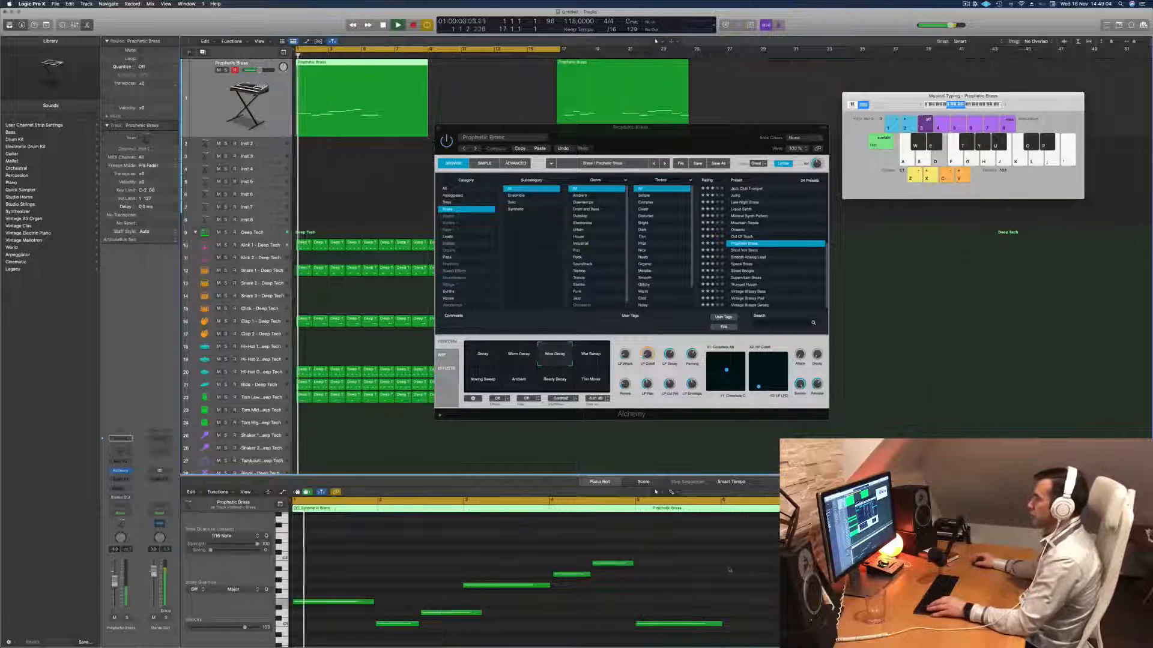
- Lengthen the melody's first note in the Piano Roll until it reaches the start of the second note
scroll(653, 556, down, 4)
key(space)
key(space)
click(428, 612)
key(super+a)
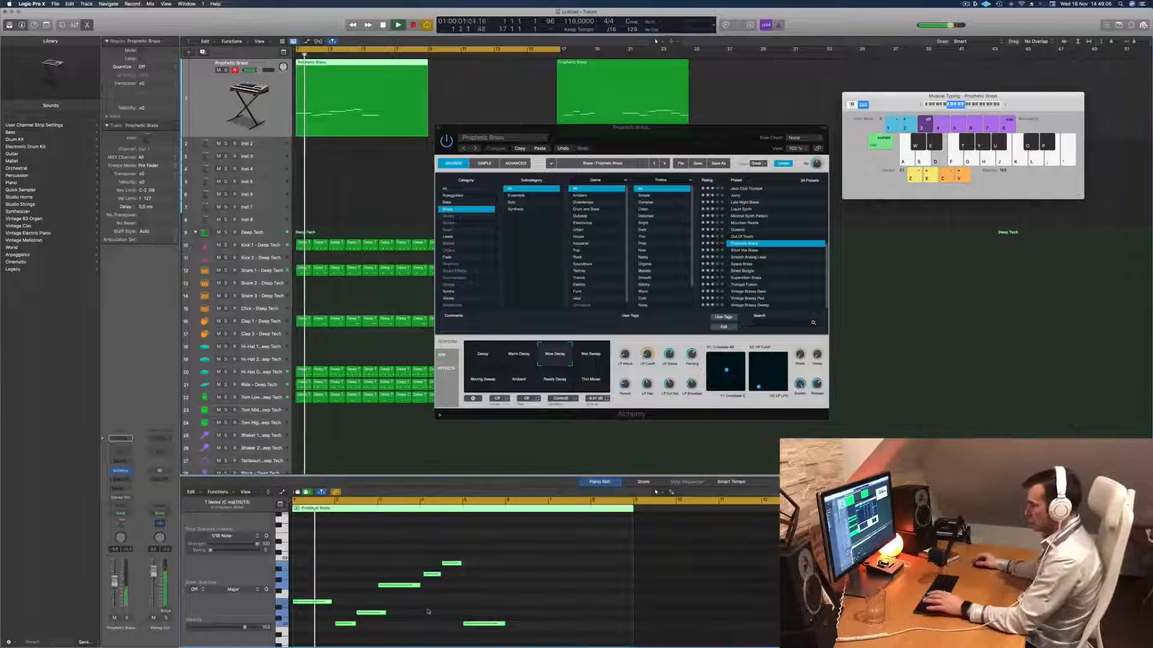
scroll(424, 600, up, 5)
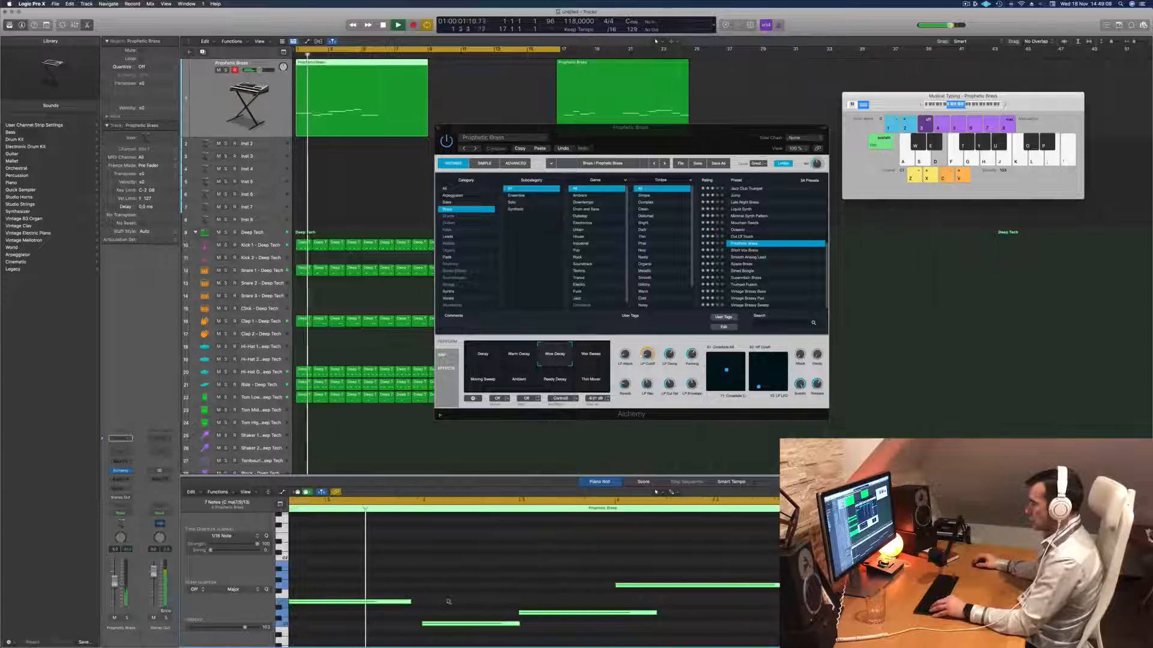
click(424, 588)
key(space)
drag(449, 602, 459, 602)
key(space)
key(space)
scroll(486, 583, down, 2)
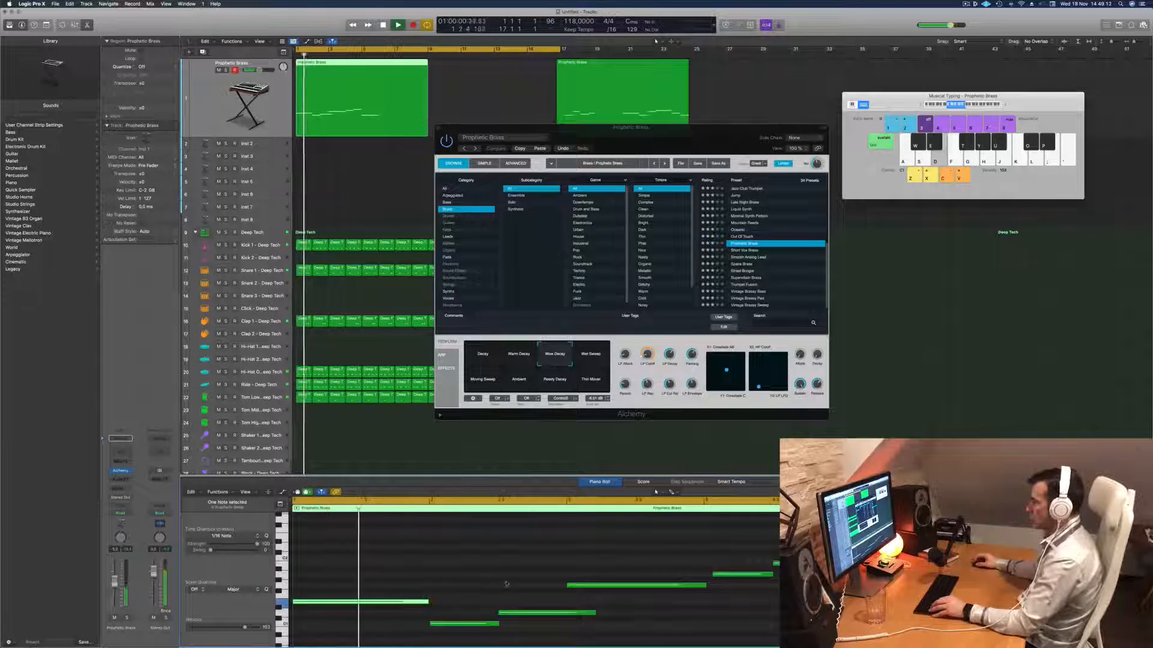
scroll(492, 574, down, 1)
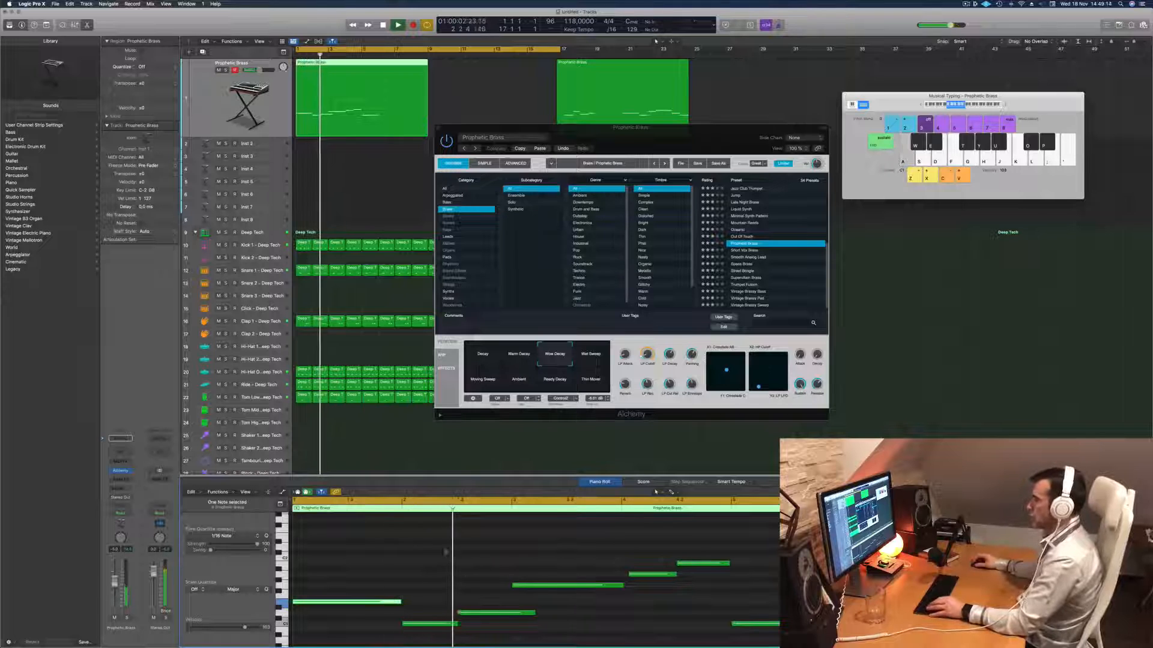
- Extend the end of the first note slightly further and listen to its transition into the second note
key(space)
key(space)
drag(399, 601, 404, 601)
key(space)
key(space)
scroll(413, 588, down, 1)
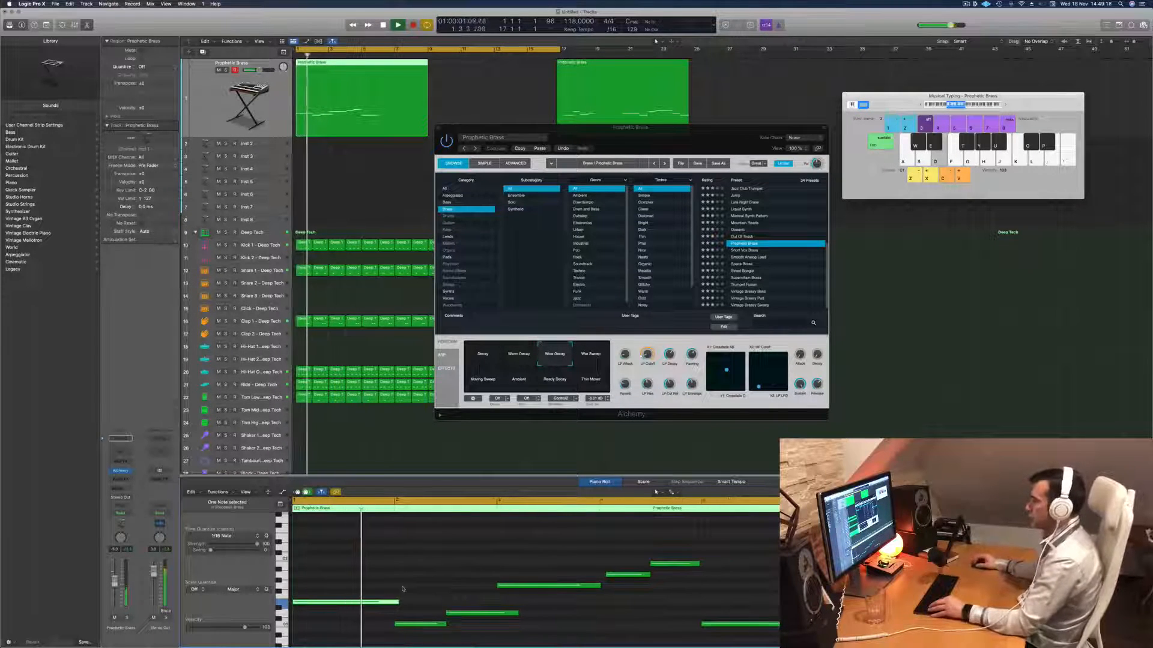
scroll(391, 585, down, 1)
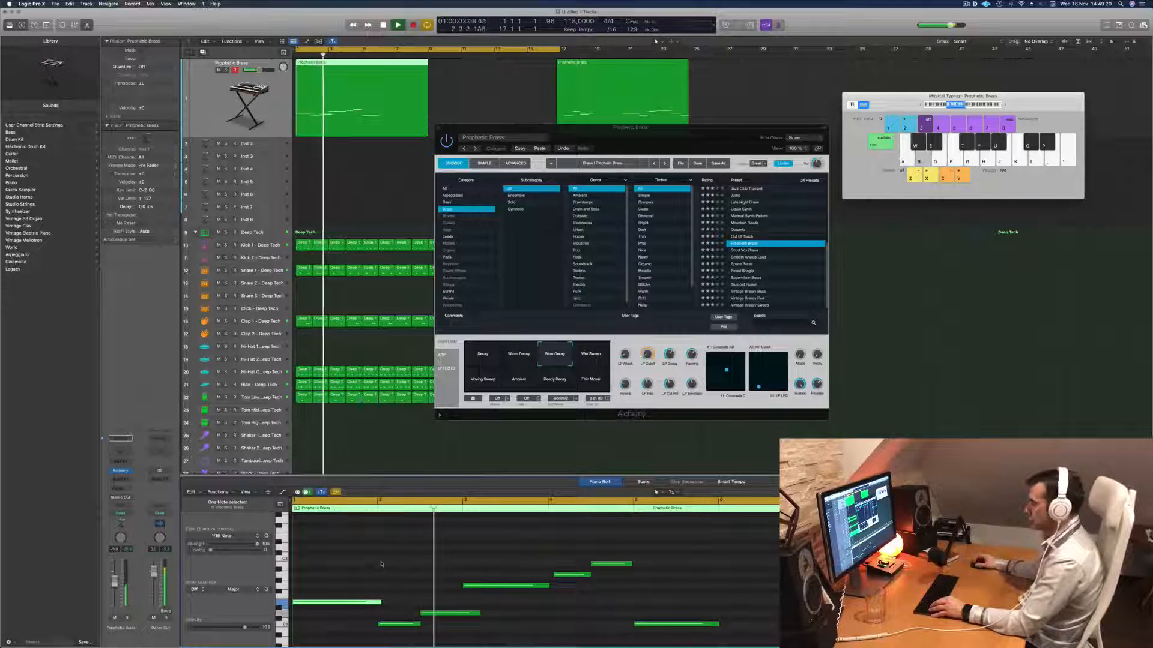
scroll(394, 569, down, 1)
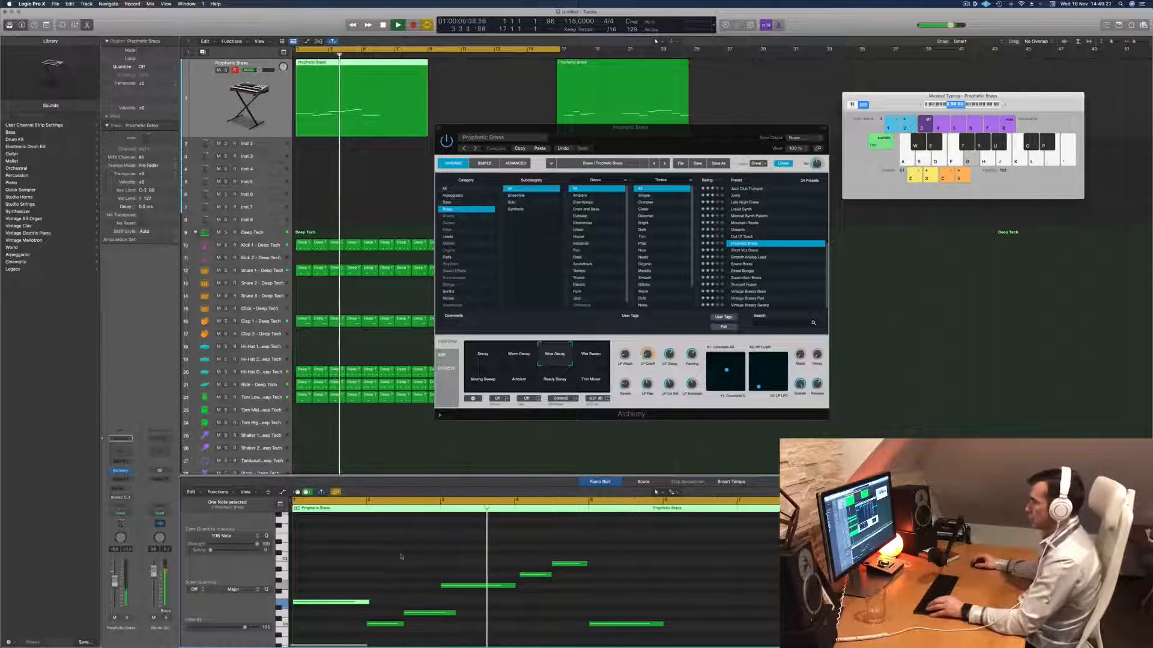
key(space)
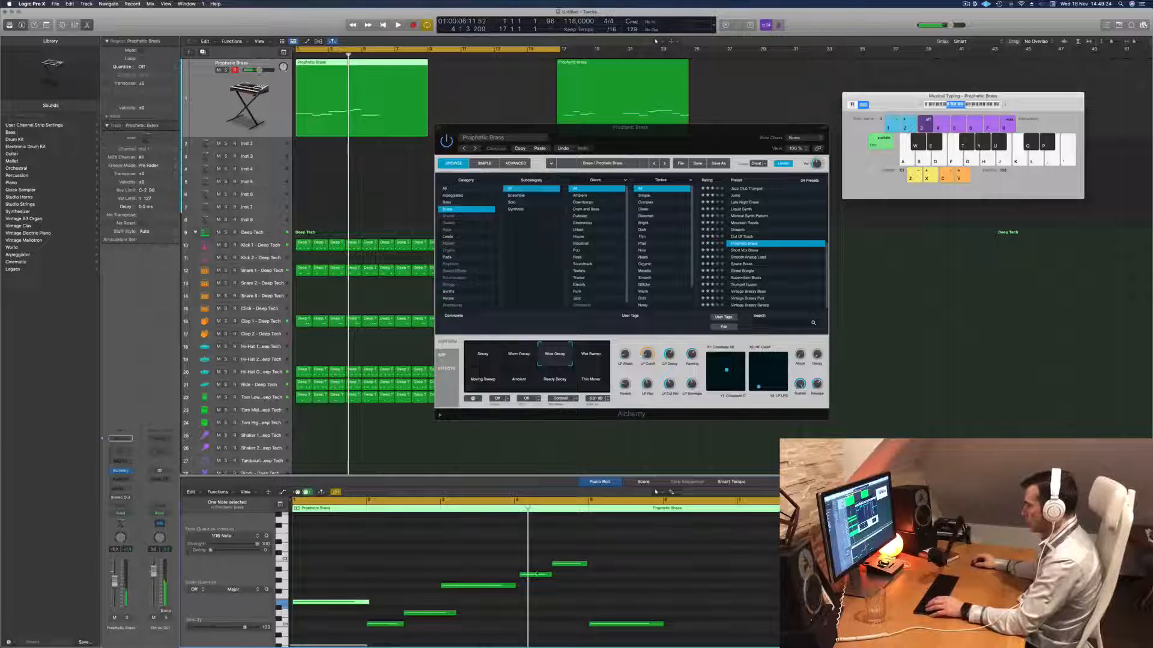
- Shift the fifth note slightly earlier to the start of bar 4 and lengthen it to meet the sixth note
click(536, 578)
key(space)
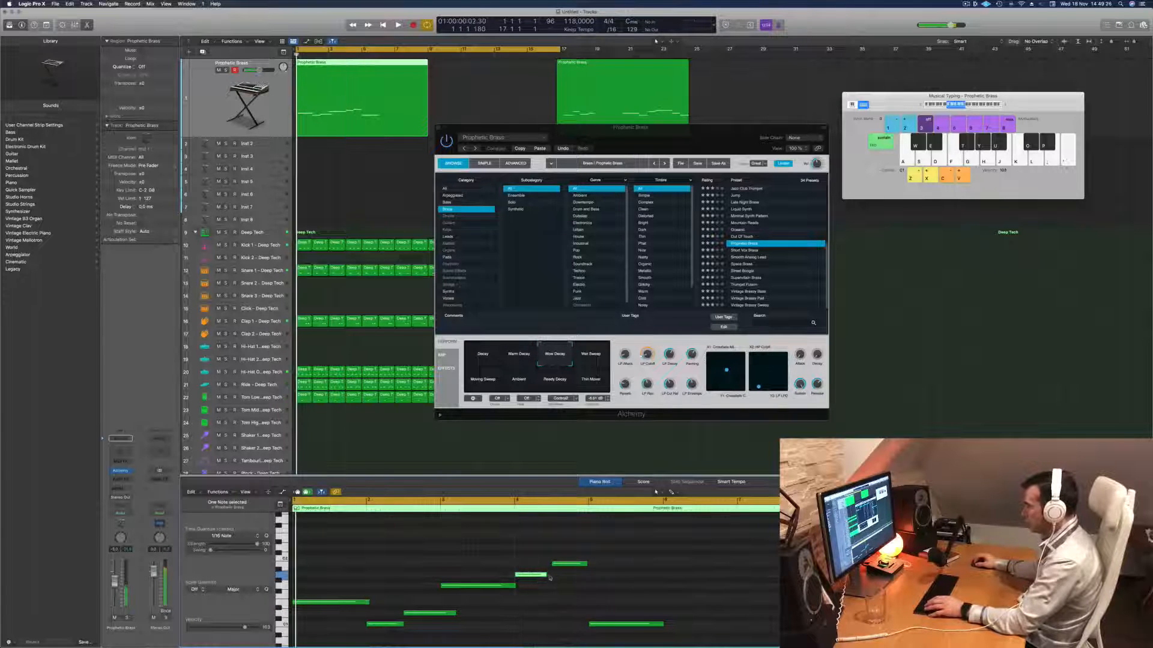
drag(547, 577, 551, 577)
key(space)
key(space)
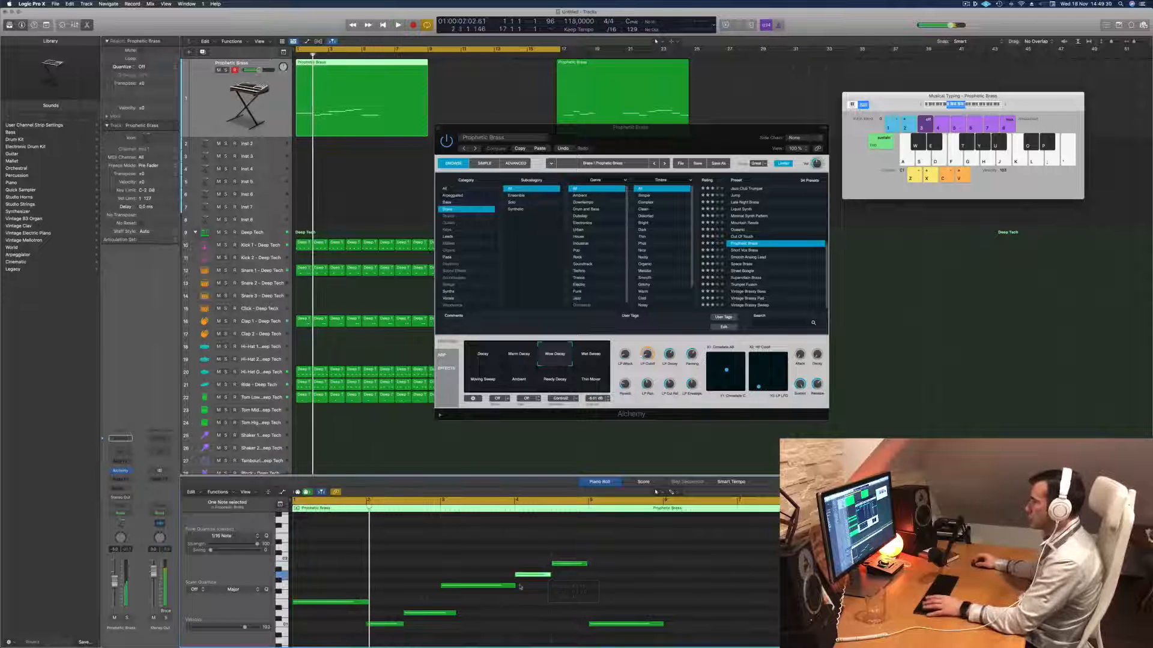
- Lengthen the fourth and sixth notes slightly so they connect with the notes that follow, and play the melody
drag(515, 586, 517, 587)
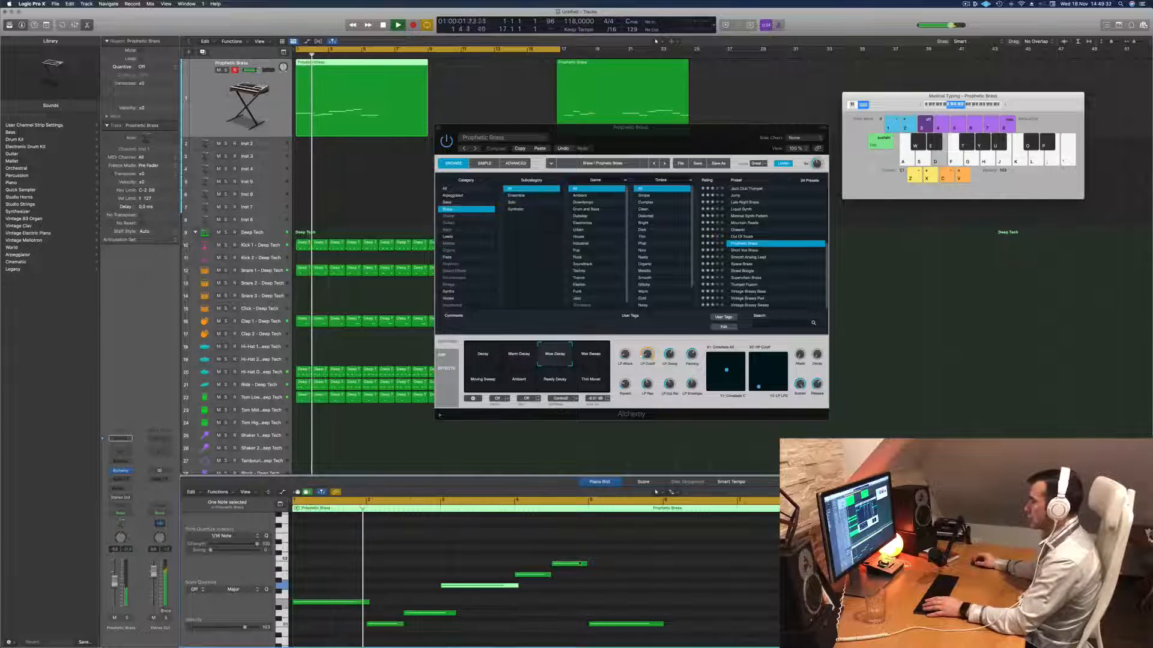
drag(586, 566, 591, 566)
key(space)
key(space)
click(469, 545)
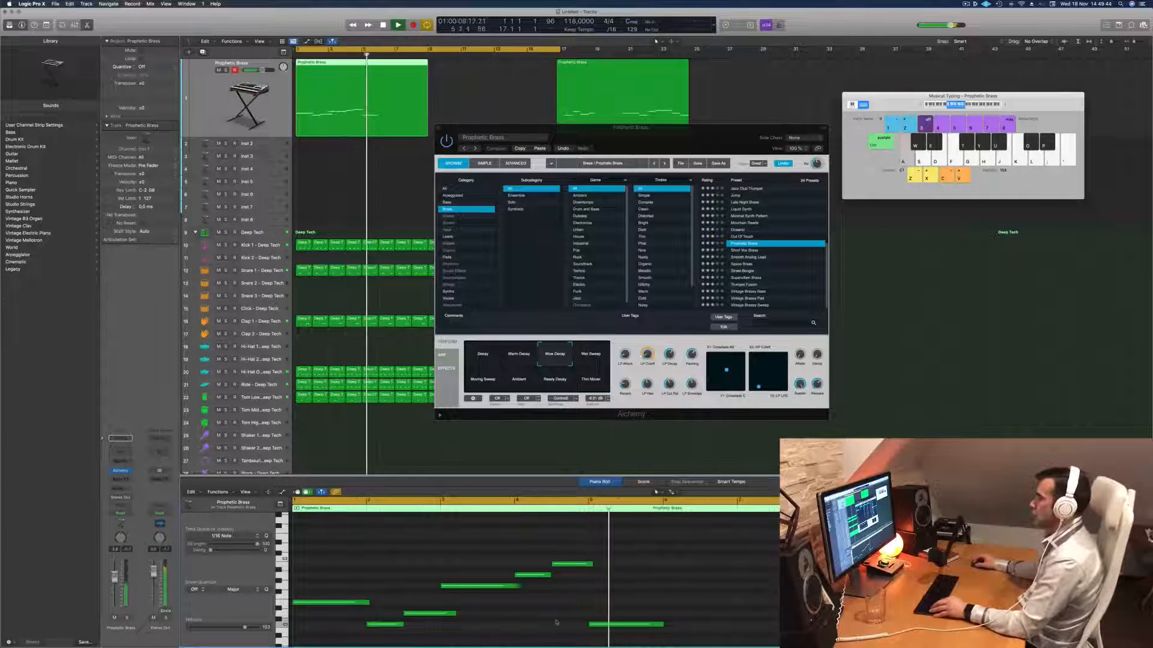
- Stop playback and select the five melody notes from the second through the sixth
scroll(528, 594, down, 3)
key(space)
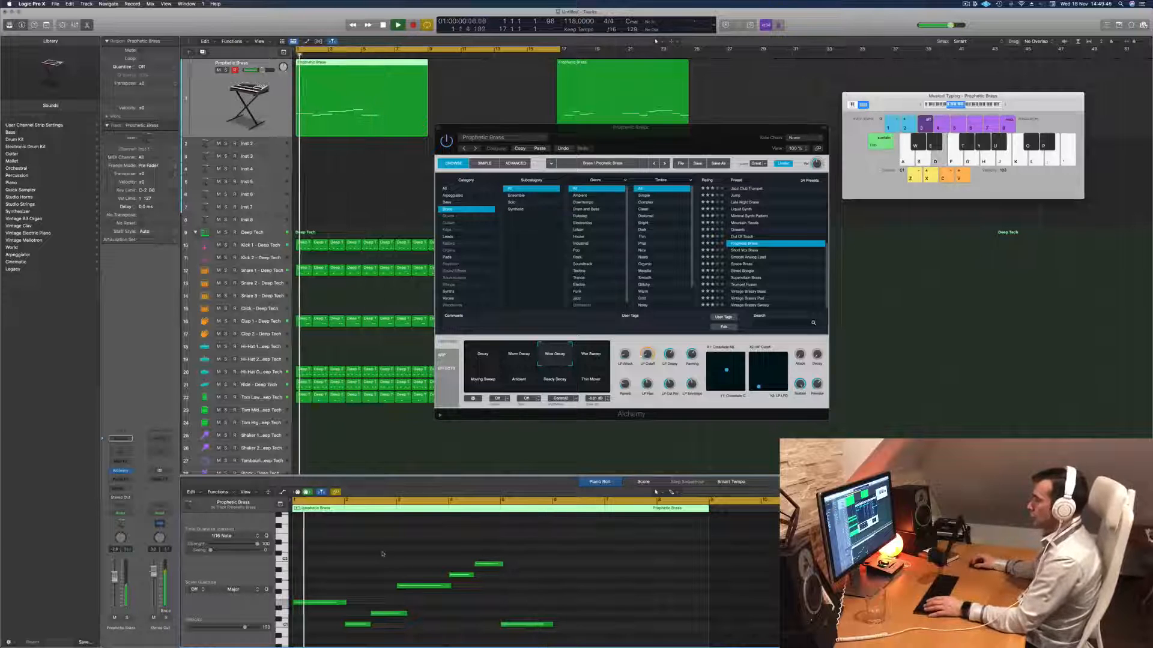
drag(396, 568, 417, 611)
scroll(444, 598, right, 2)
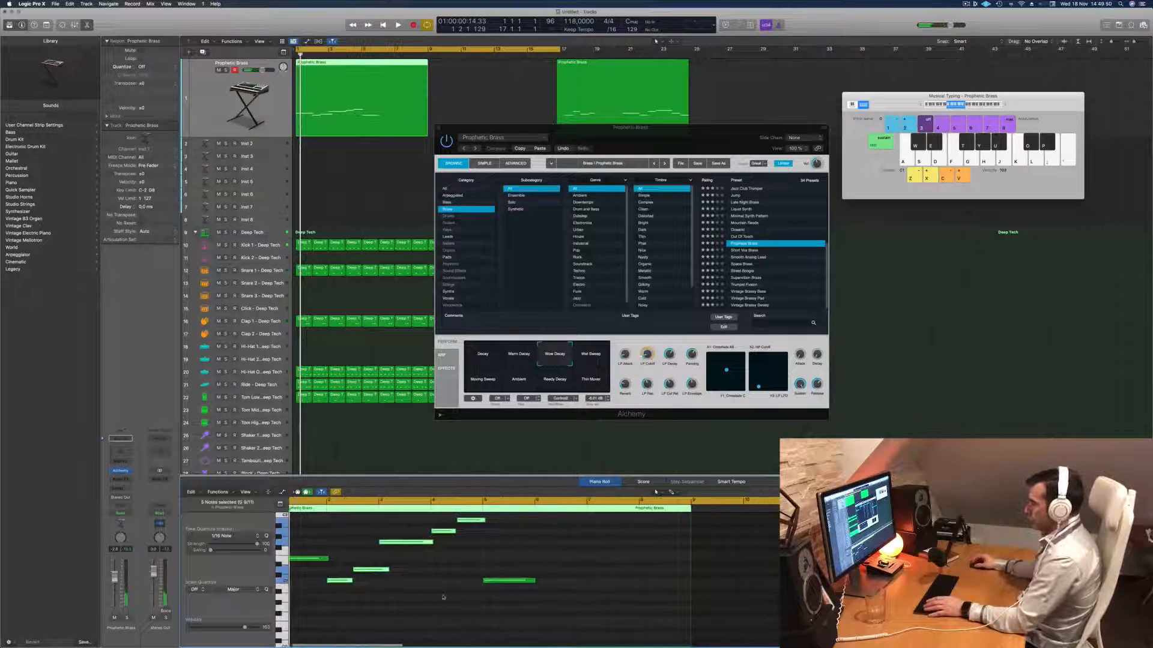
scroll(403, 562, left, 2)
scroll(354, 560, left, 2)
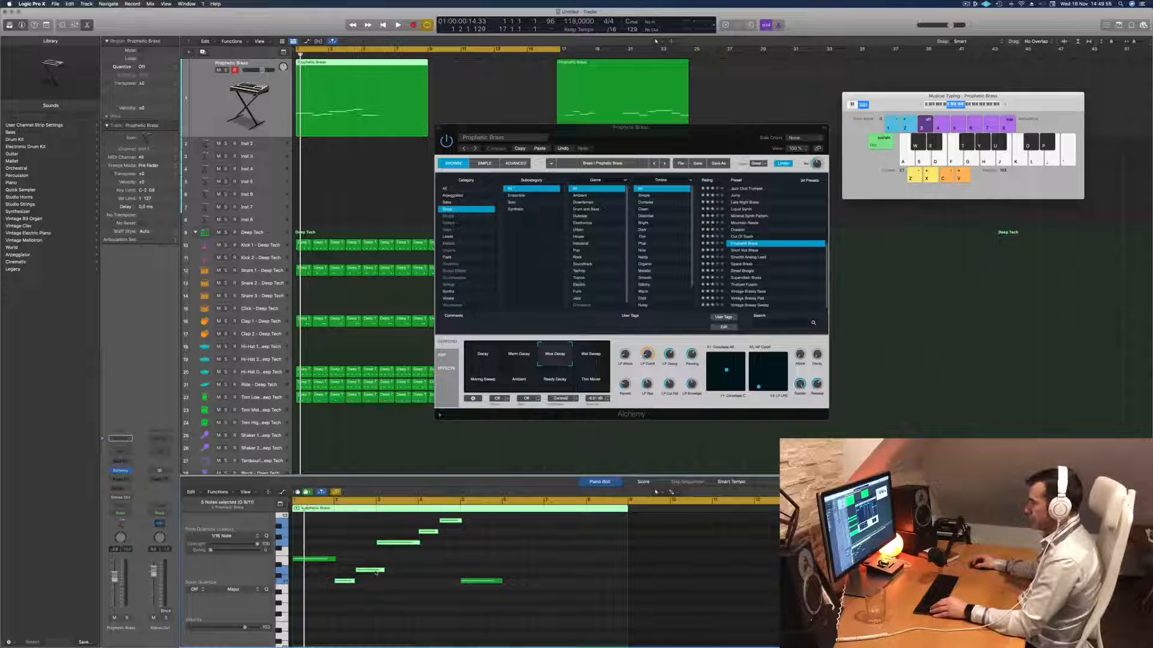
drag(375, 572, 536, 574)
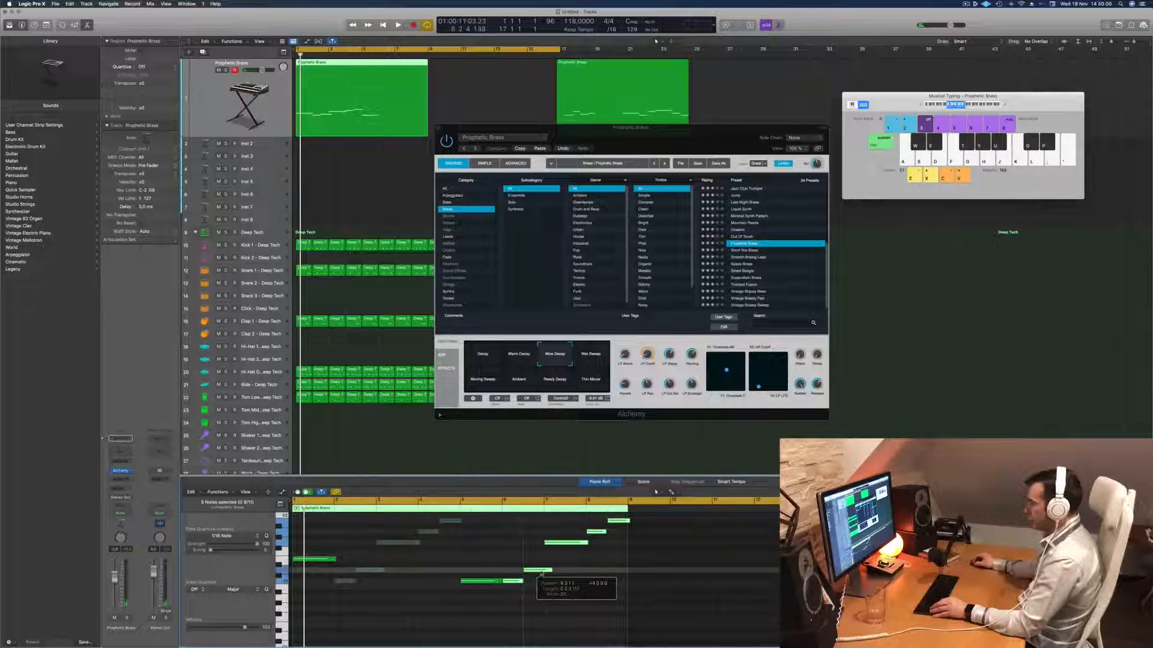
drag(541, 574, 541, 574)
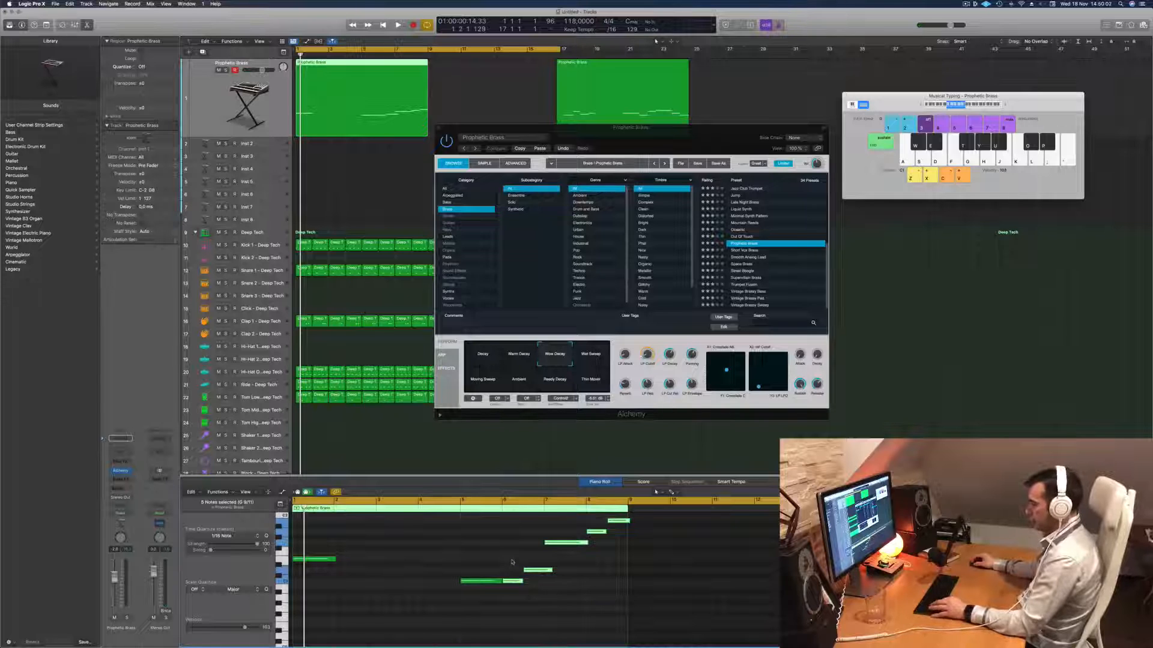
key(super+z)
- Copy the five selected notes directly after the seventh note and raise the first copy to the opening note's pitch
drag(346, 583, 507, 590)
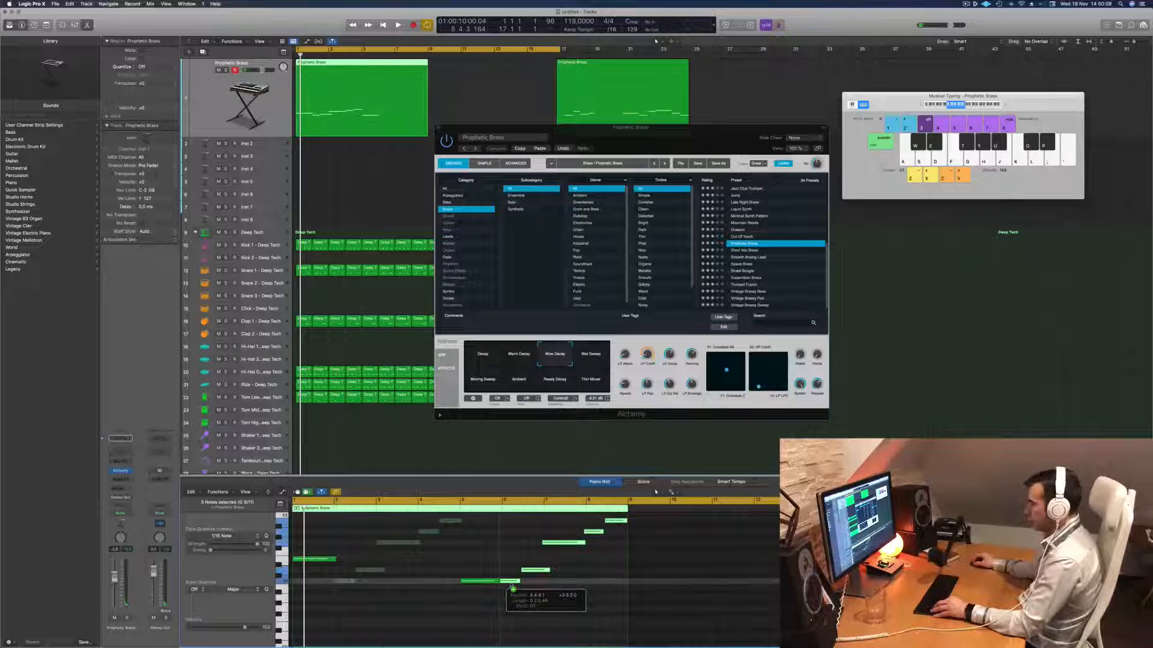
drag(513, 590, 503, 574)
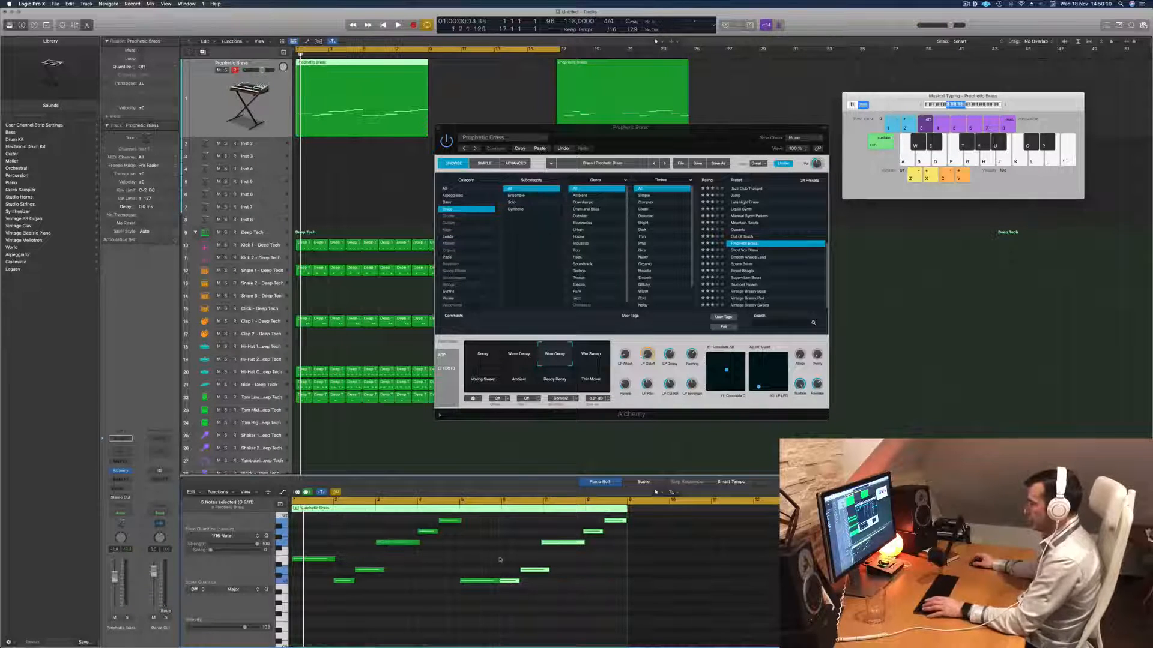
click(509, 581)
key(space)
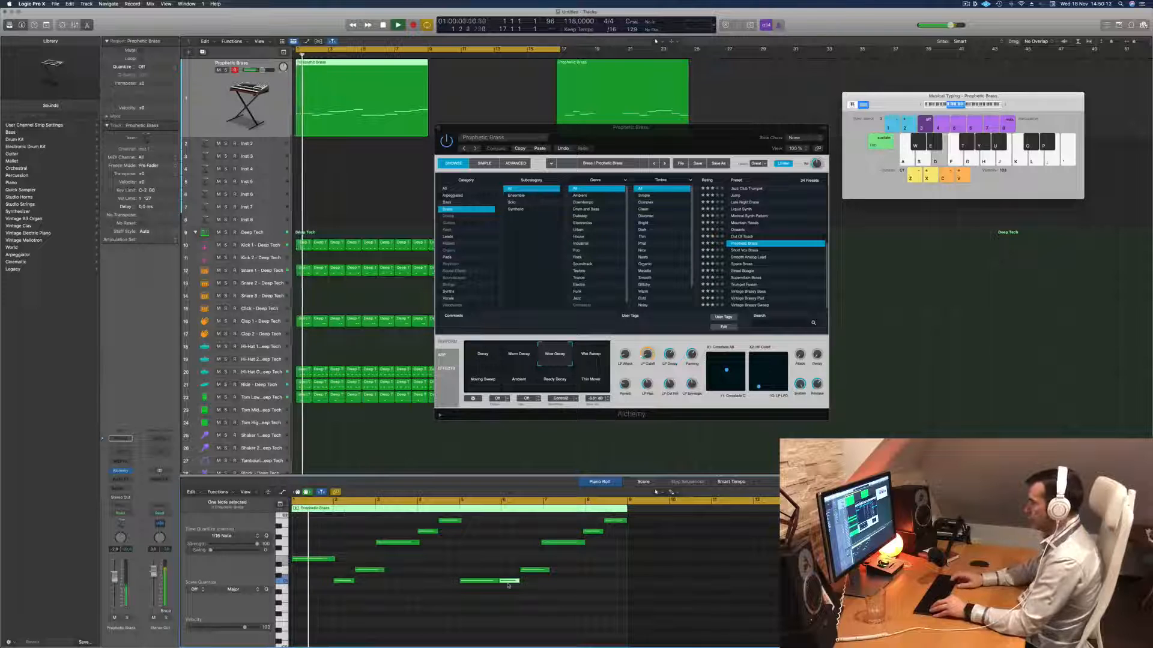
key(alt+Up)
key(alt+Up)
key(alt+Up)
key(alt+Up)
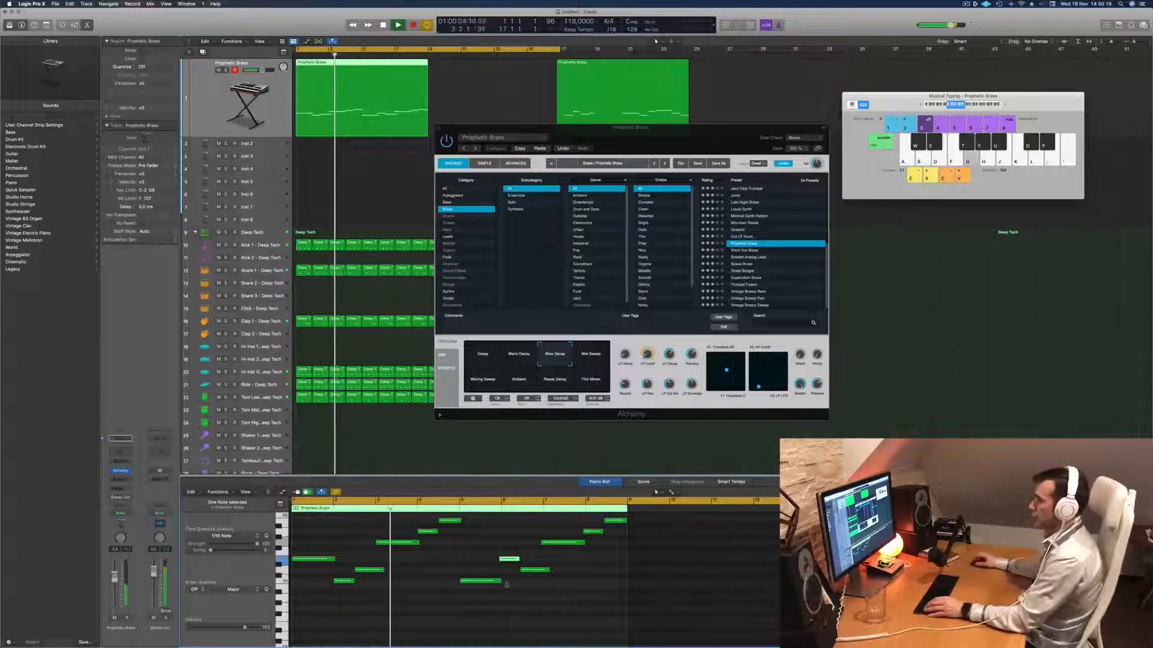
- Switch the Prophetic Brass performance variation in Alchemy to Decay while the melody plays
drag(670, 128, 554, 98)
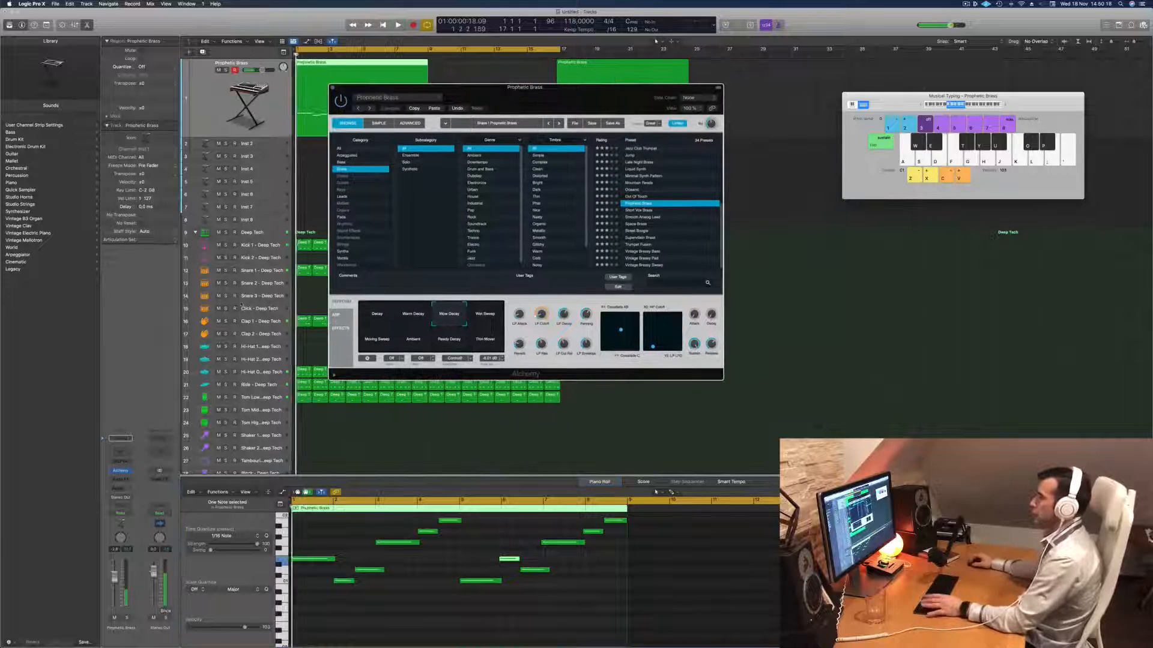
key(space)
key(space)
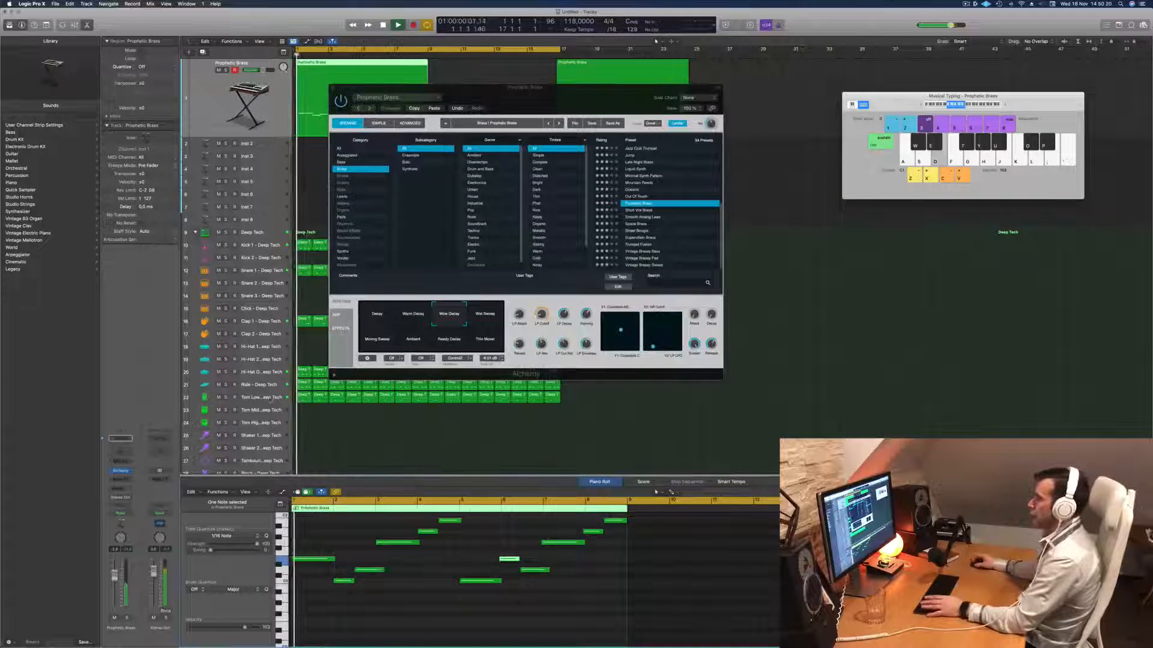
drag(579, 97, 648, 91)
click(446, 292)
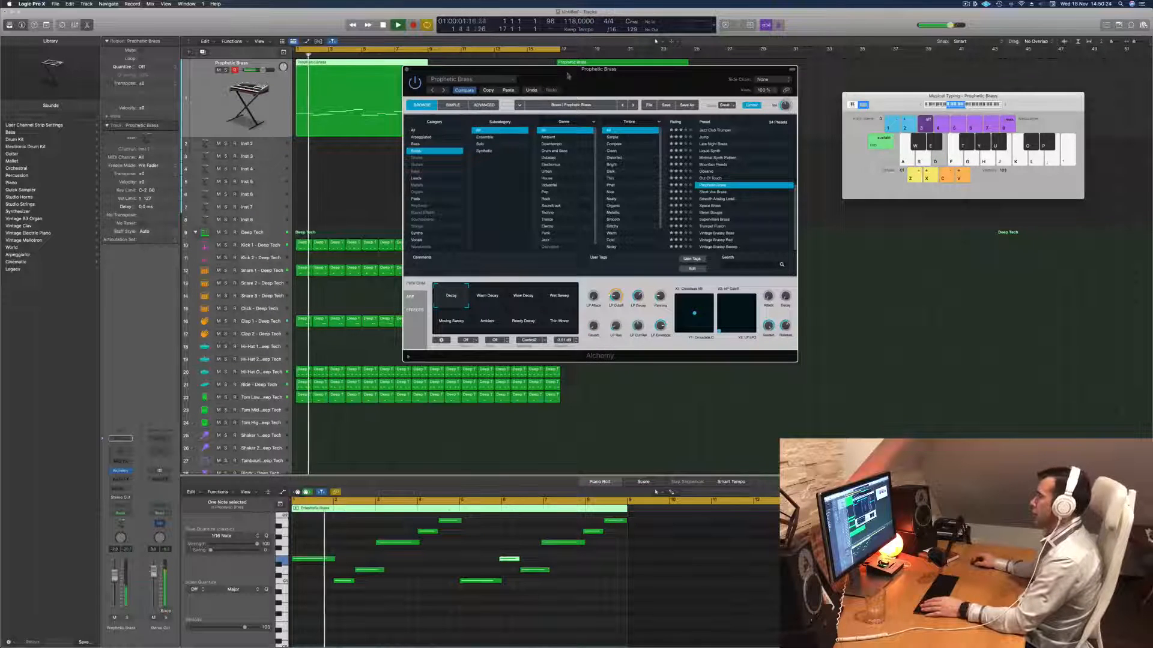
- Move the Alchemy window clear of the first melody region and play the edited eight-bar melody
drag(568, 77, 665, 120)
drag(738, 129, 792, 148)
key(space)
scroll(404, 582, up, 2)
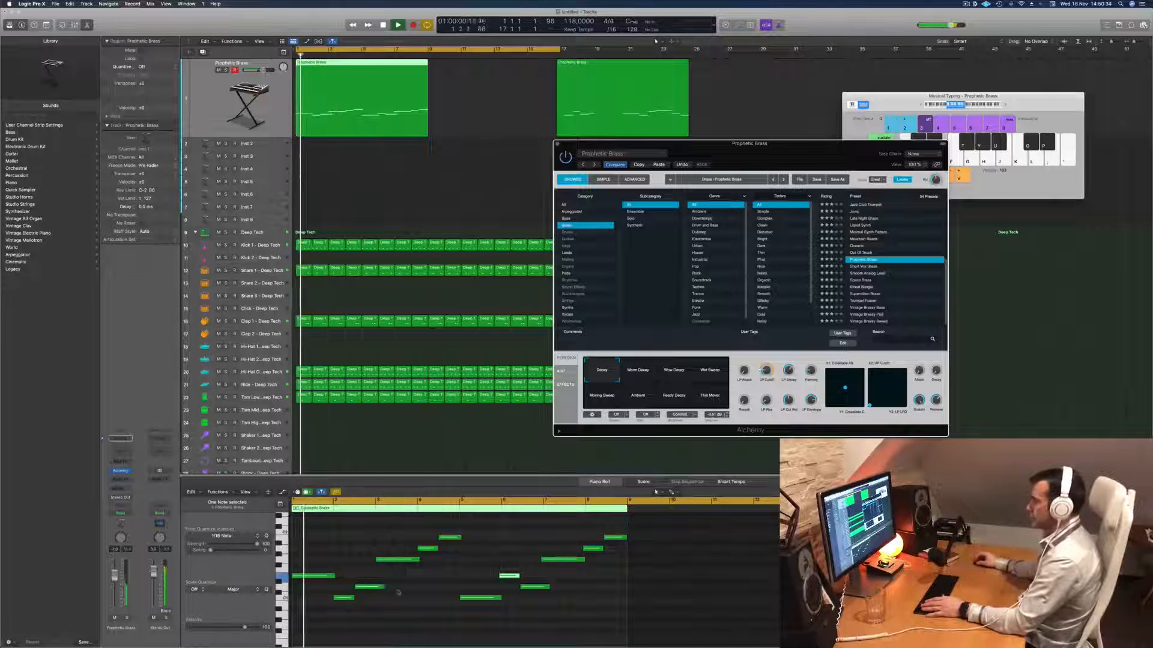
click(458, 516)
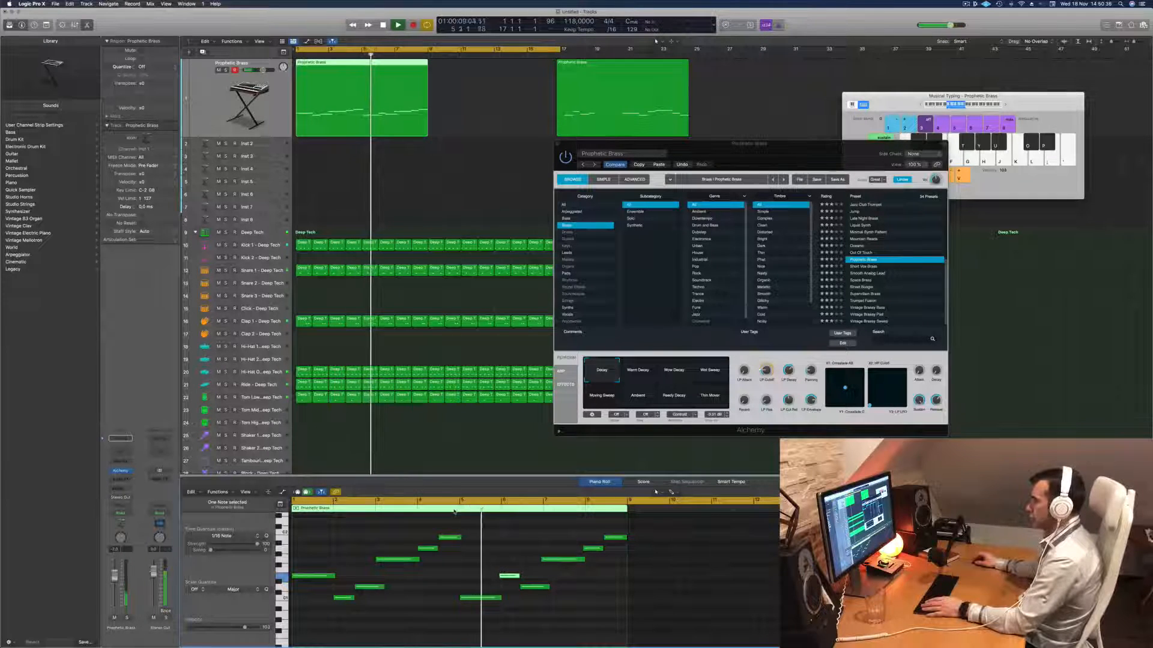
- Replay the eight-bar brass melody from the start and select its last five notes for review
scroll(359, 594, down, 3)
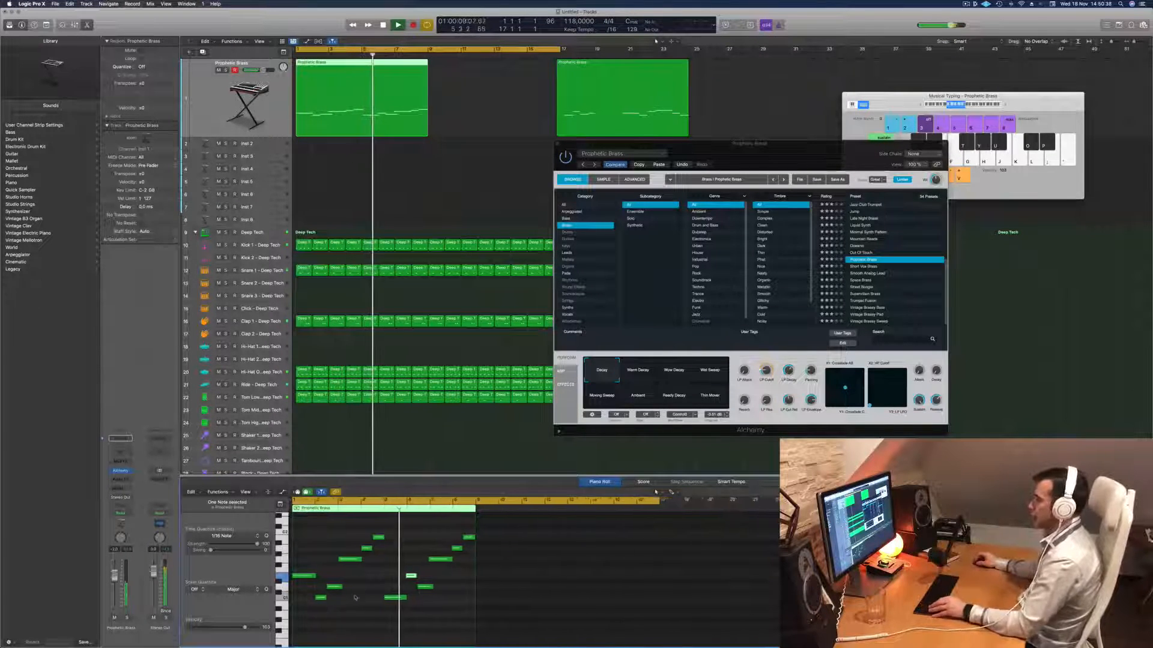
scroll(360, 593, up, 1)
key(Return)
scroll(373, 587, up, 3)
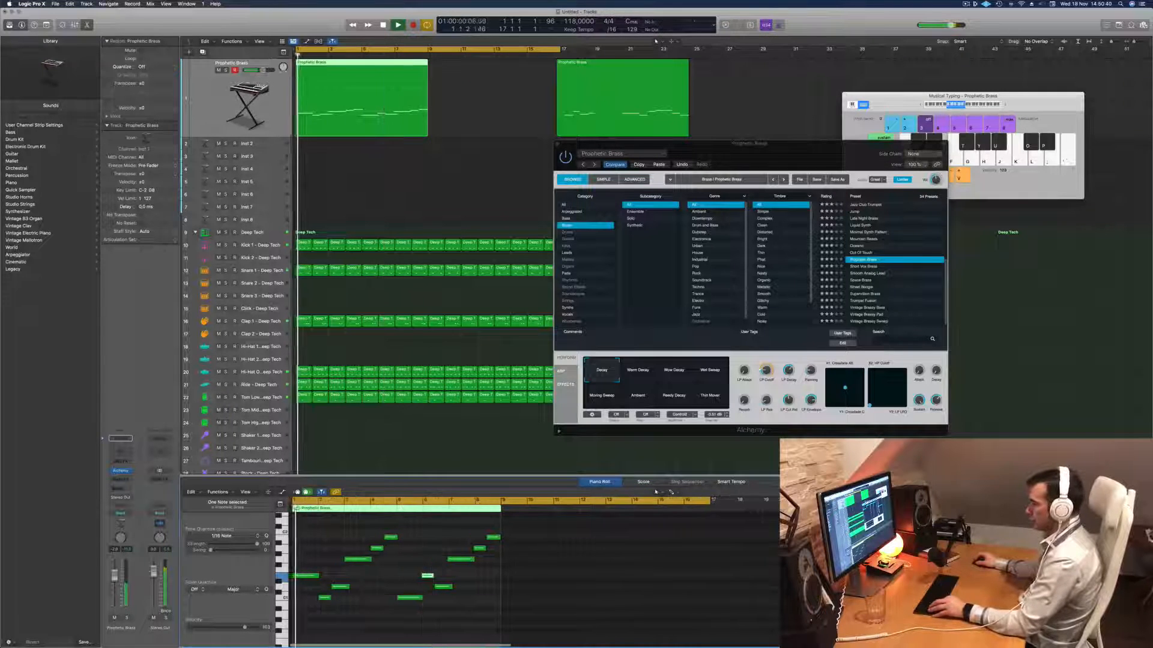
scroll(398, 585, up, 2)
scroll(524, 562, up, 2)
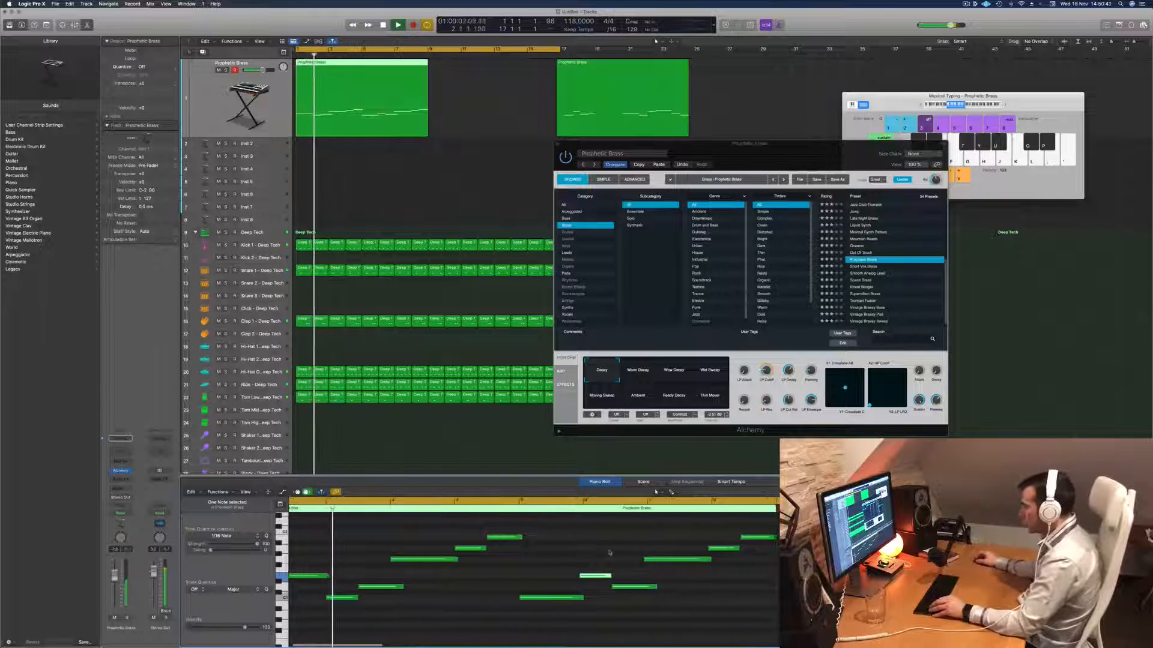
drag(602, 536, 781, 625)
key(space)
key(space)
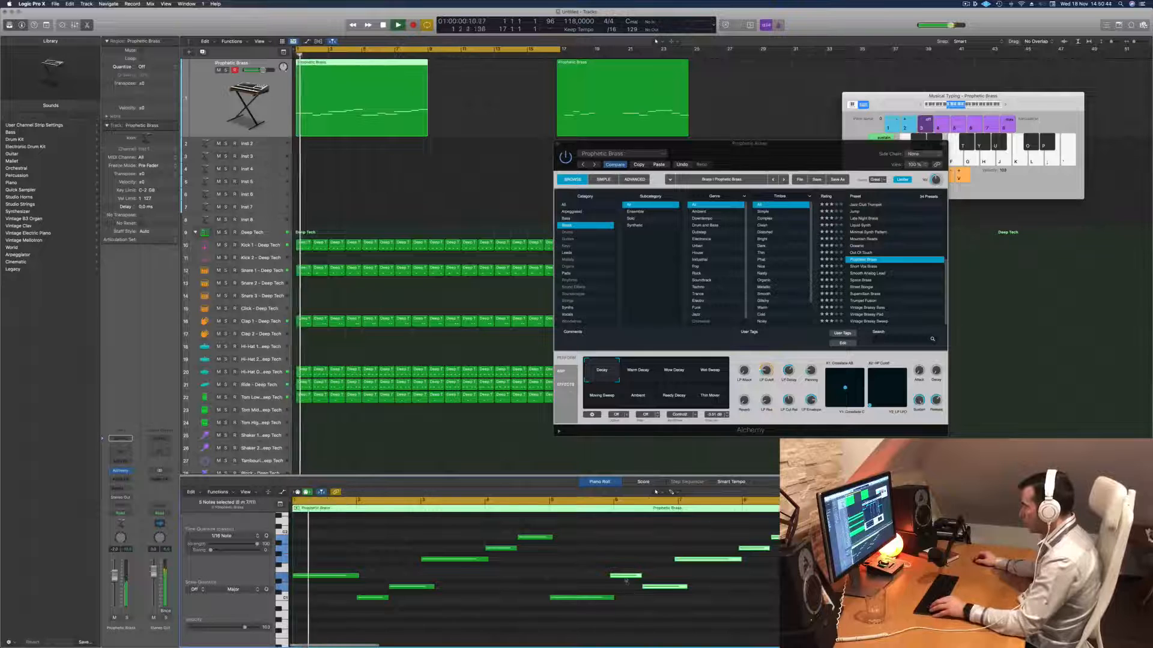
drag(625, 580, 626, 582)
scroll(581, 585, down, 2)
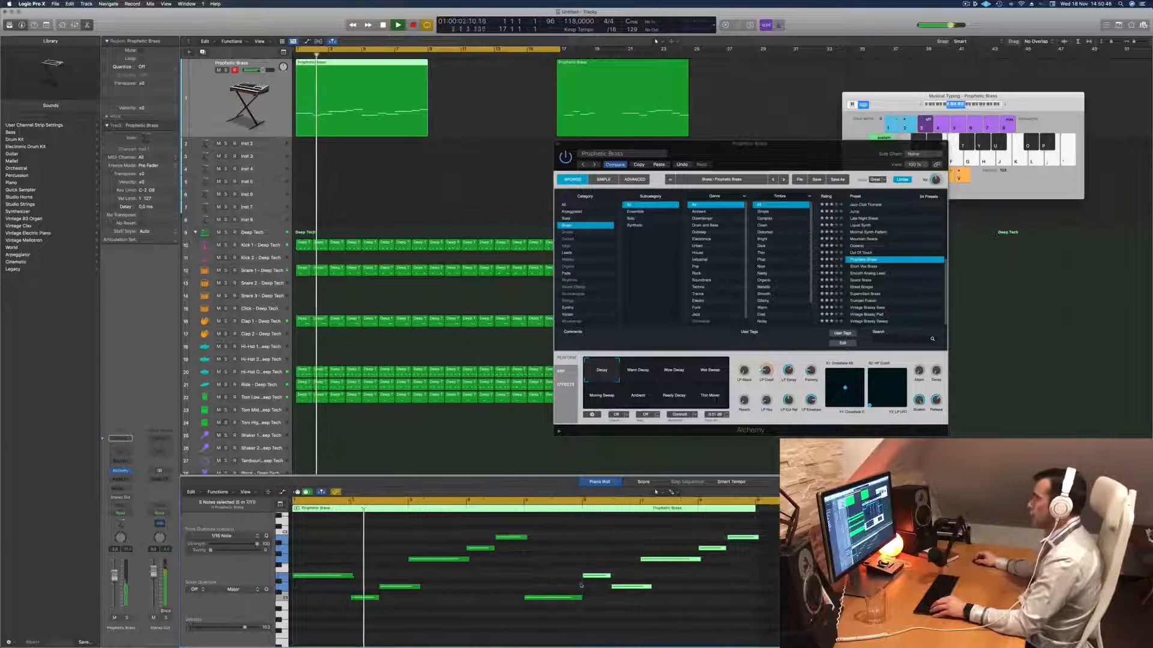
scroll(390, 592, down, 2)
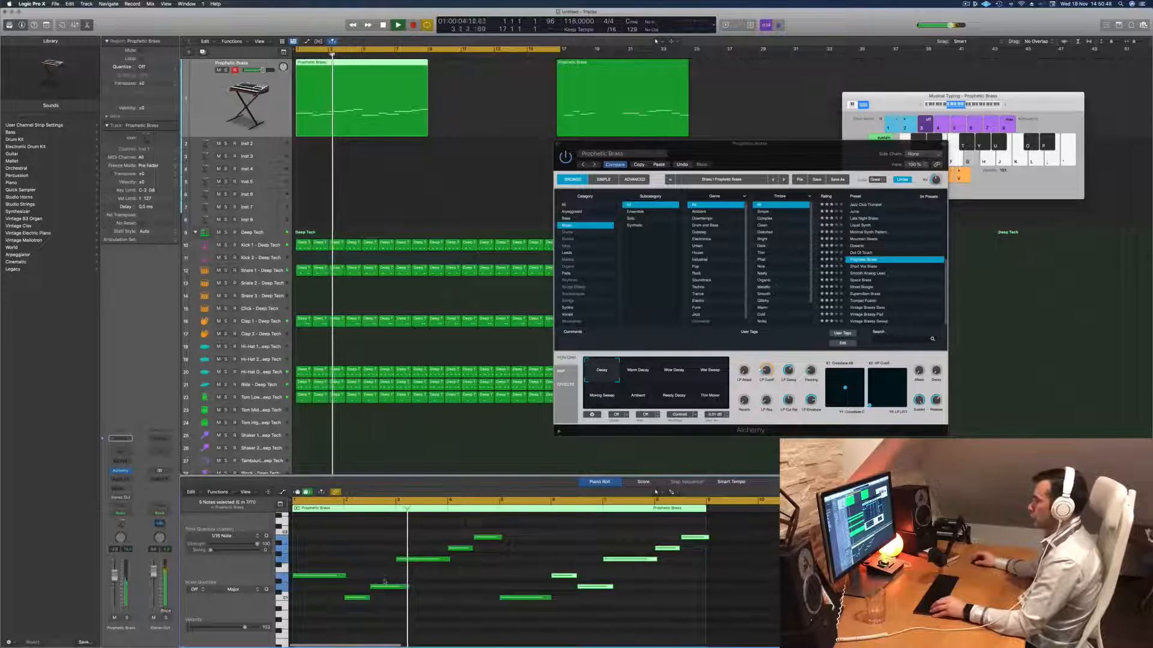
- Lower the melody note at bar 3 to the opening note's pitch and replay the phrase
click(428, 560)
key(space)
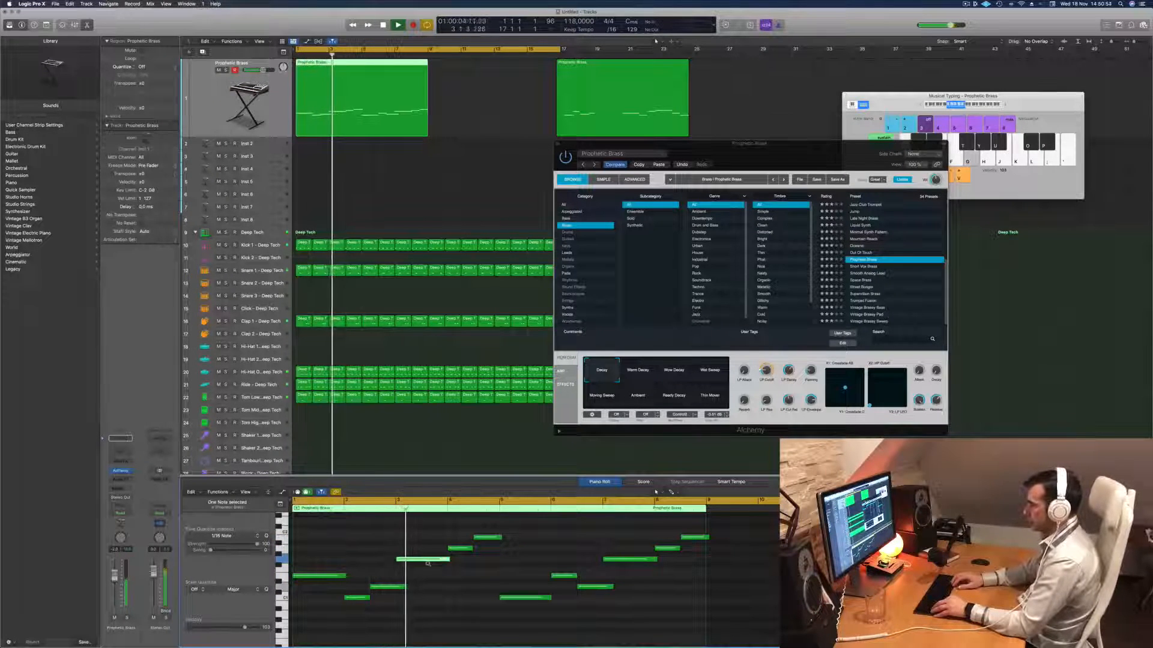
key(alt+Up)
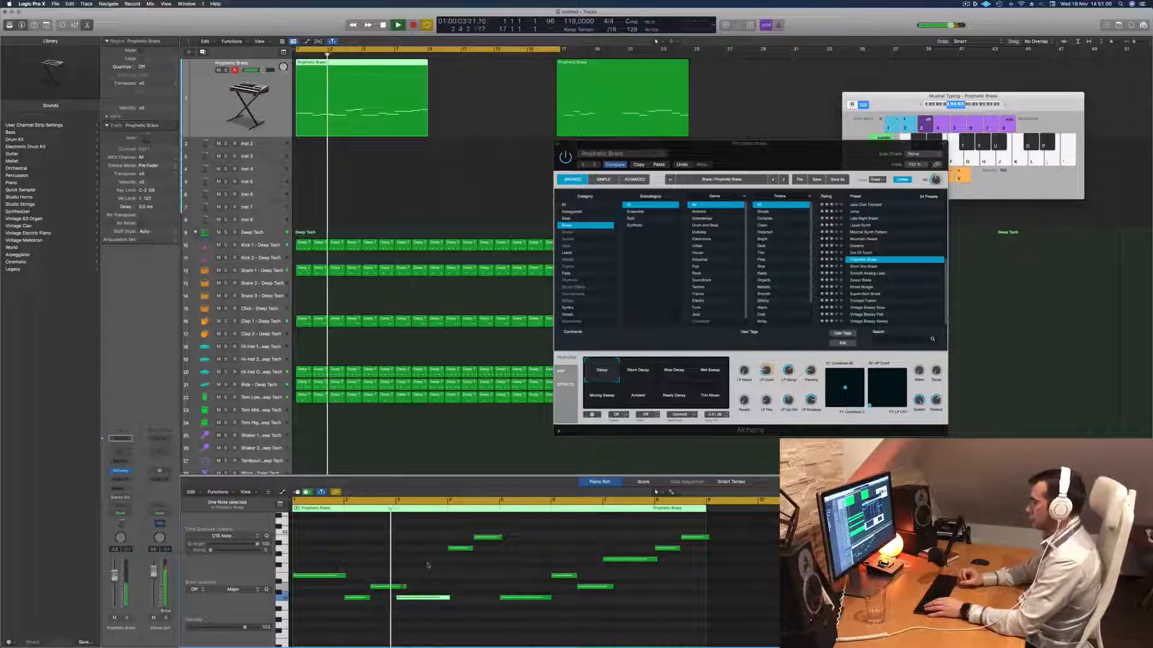
key(alt+Up)
key(alt+Up)
key(alt+Up)
key(alt+Up)
key(space)
key(space)
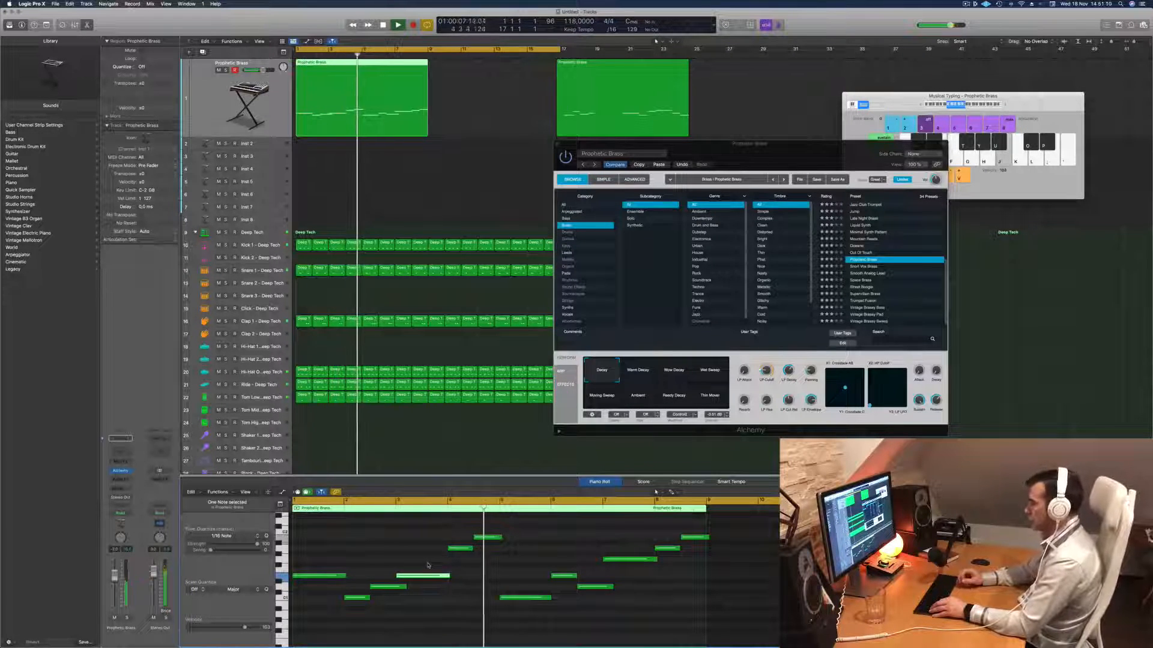
- Lower the short melody note at bar 4 to the second note's pitch and play the phrase from the start
key(Return)
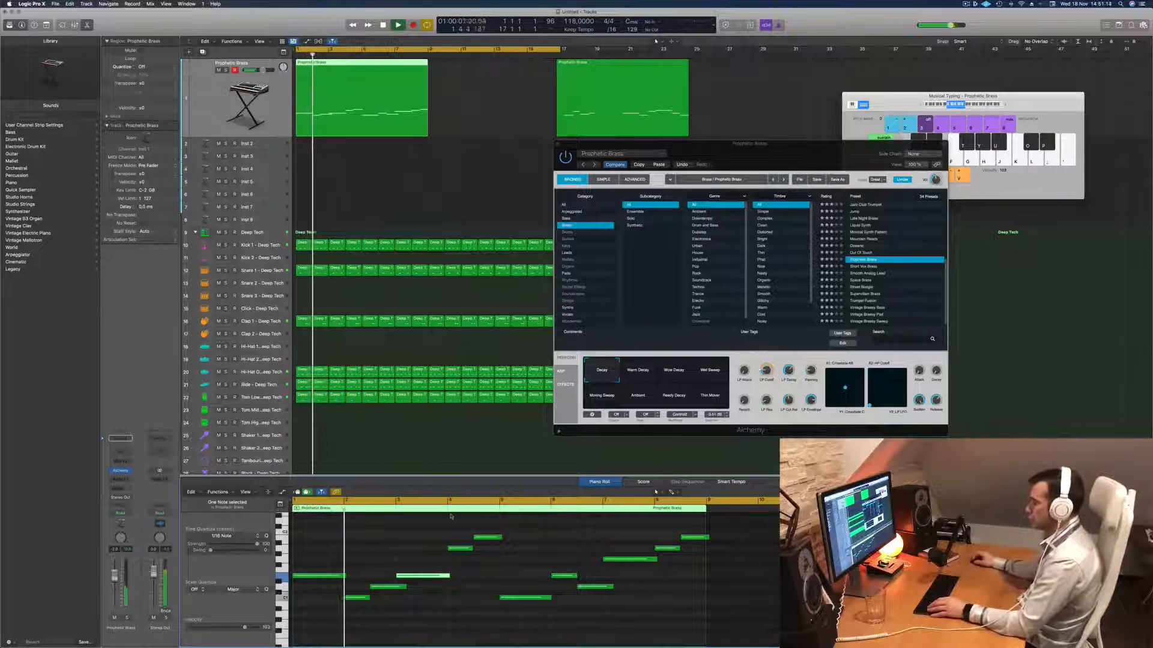
drag(452, 528, 461, 553)
key(Return)
key(alt+Down)
key(alt+Down)
key(alt+Down)
key(alt+Down)
key(alt+Down)
key(alt+Down)
key(alt+Down)
key(alt+Down)
key(alt+Down)
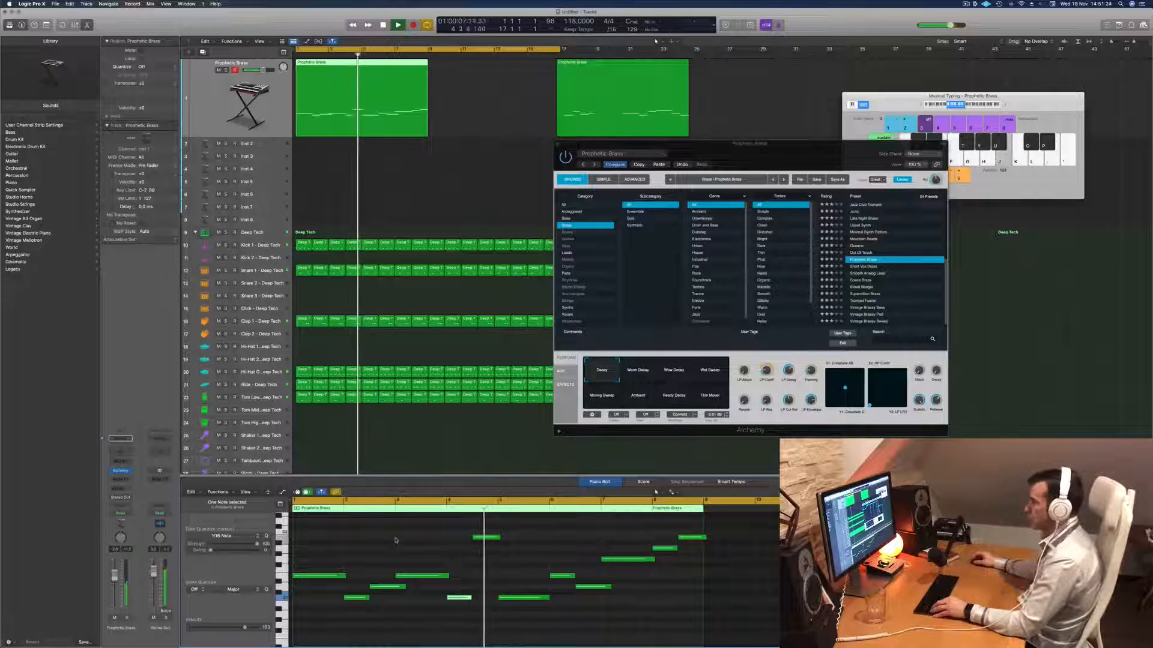
key(Return)
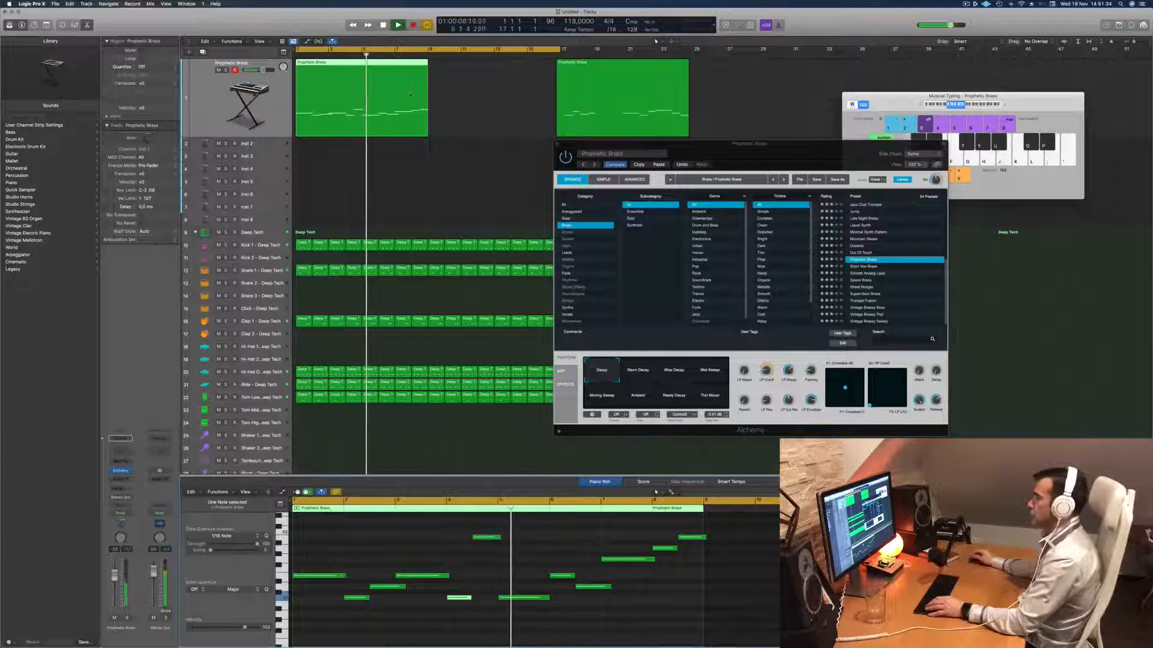
key(Return)
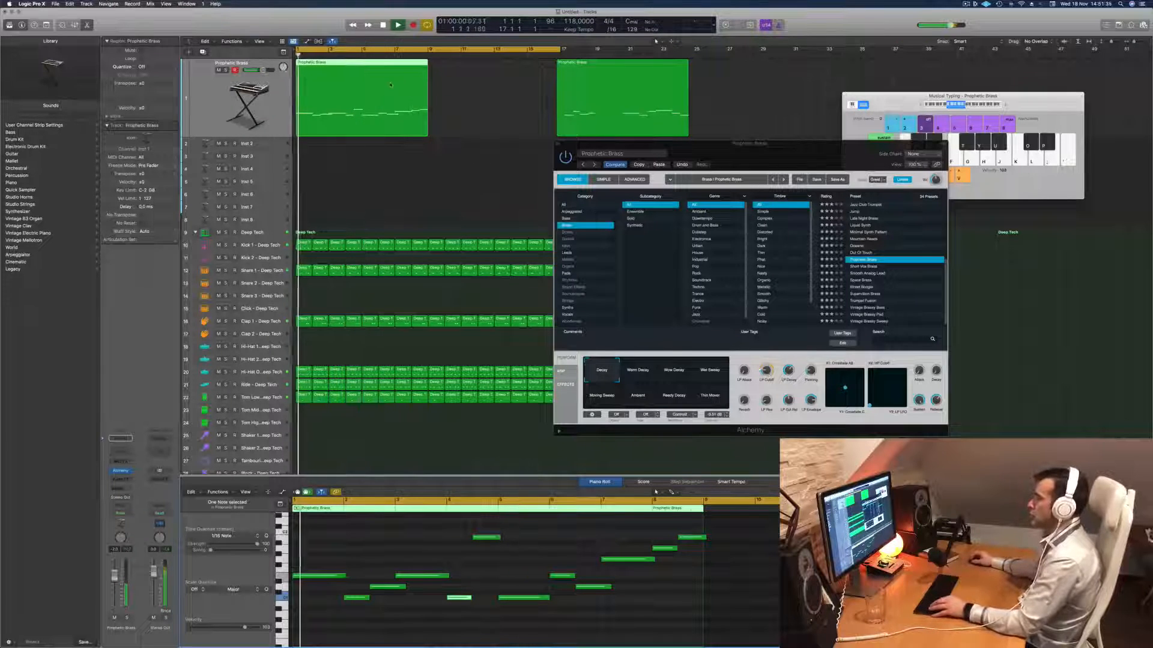
- Split the brass region at bar 5, splitting crossing notes, and replace the second half with a repeat of the first four bars
click(362, 69)
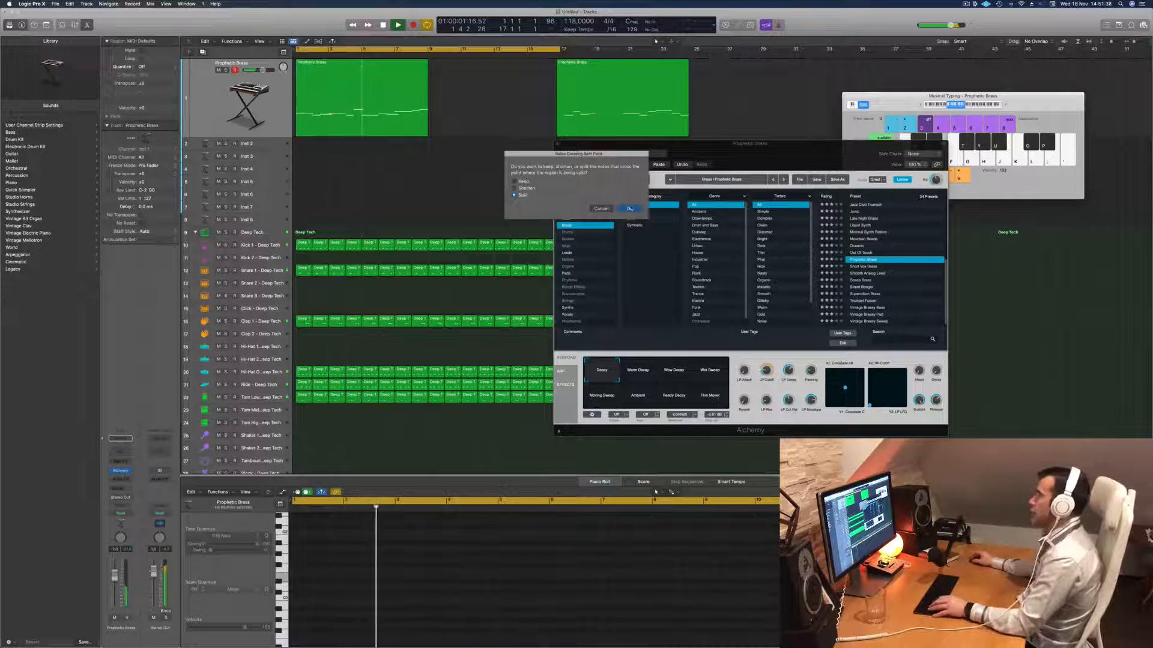
key(Return)
key(Delete)
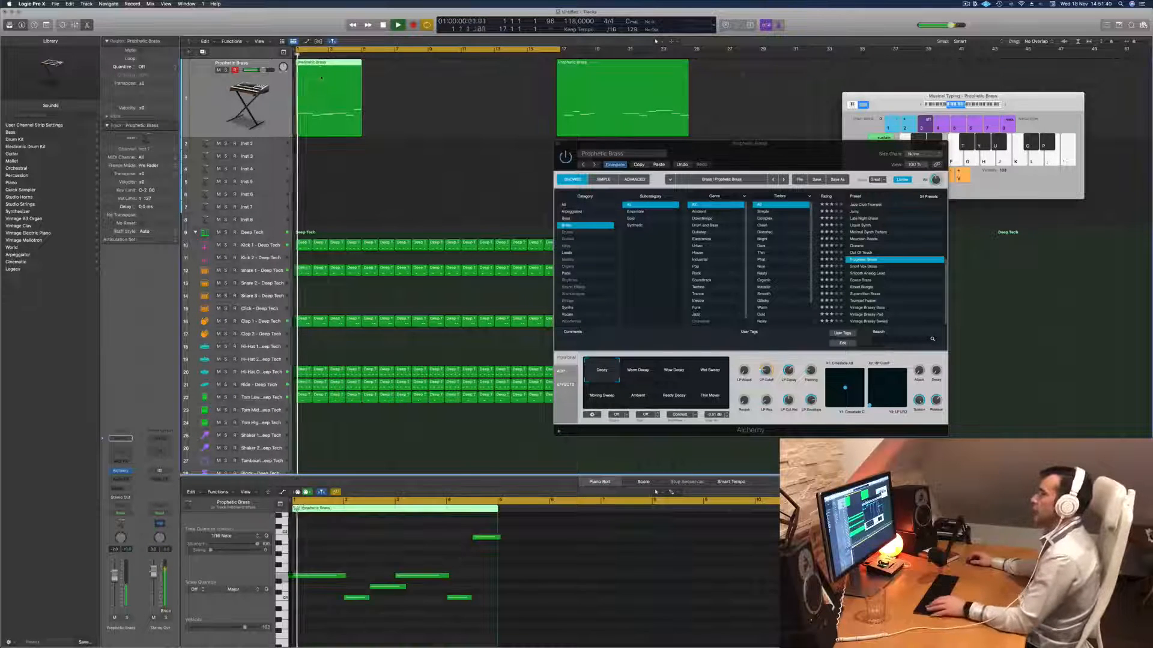
key(super+r)
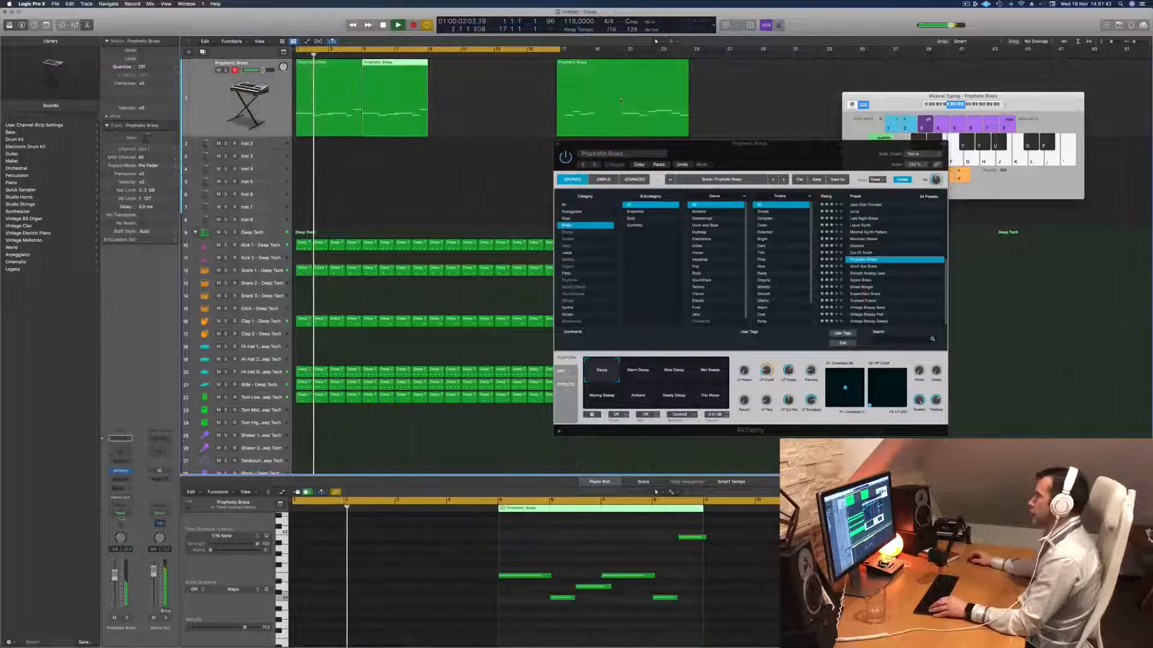
- Delete the old brass region at bar 17 and repeat the four-bar region through bar 16
click(621, 101)
key(Delete)
click(399, 91)
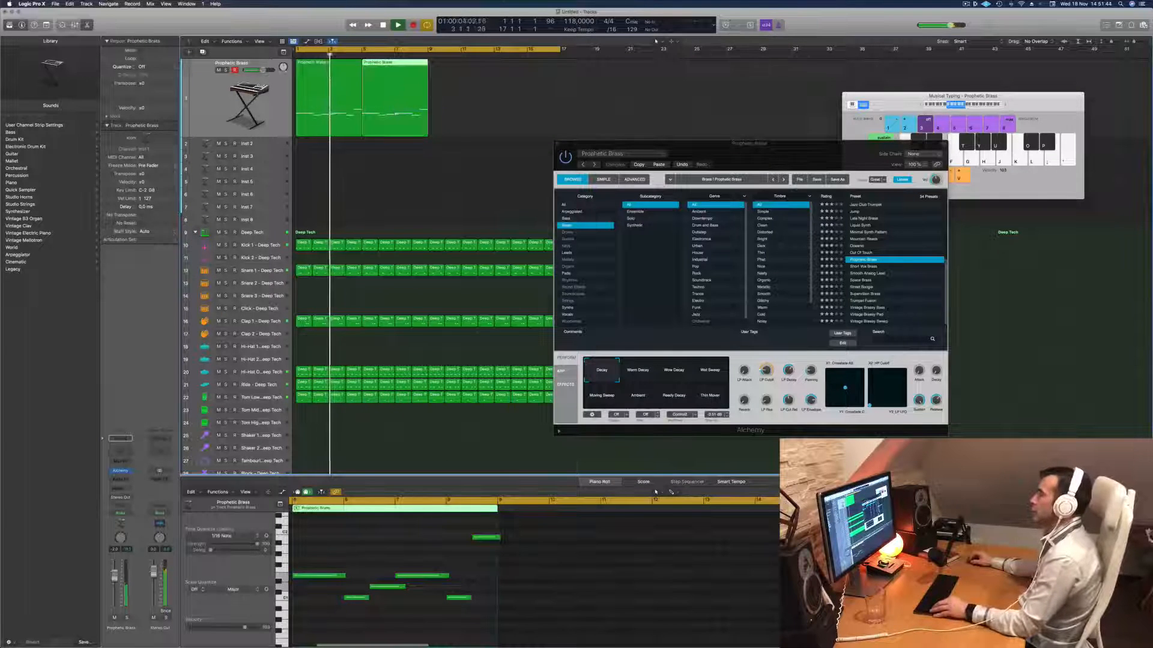
key(super+r)
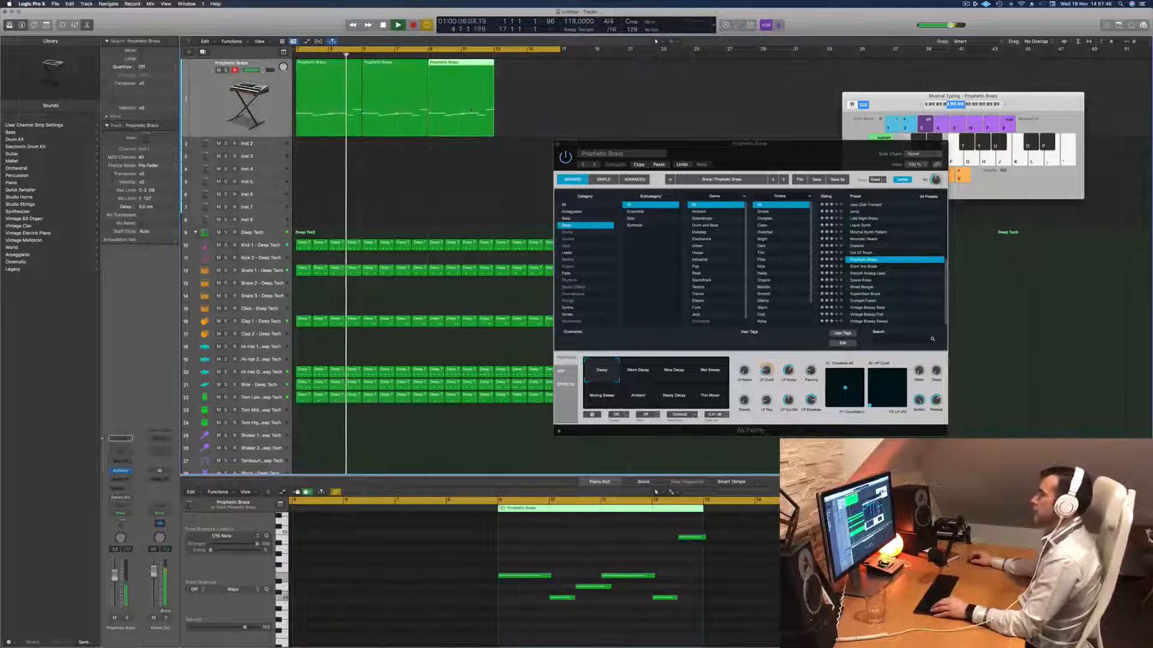
drag(474, 112, 538, 119)
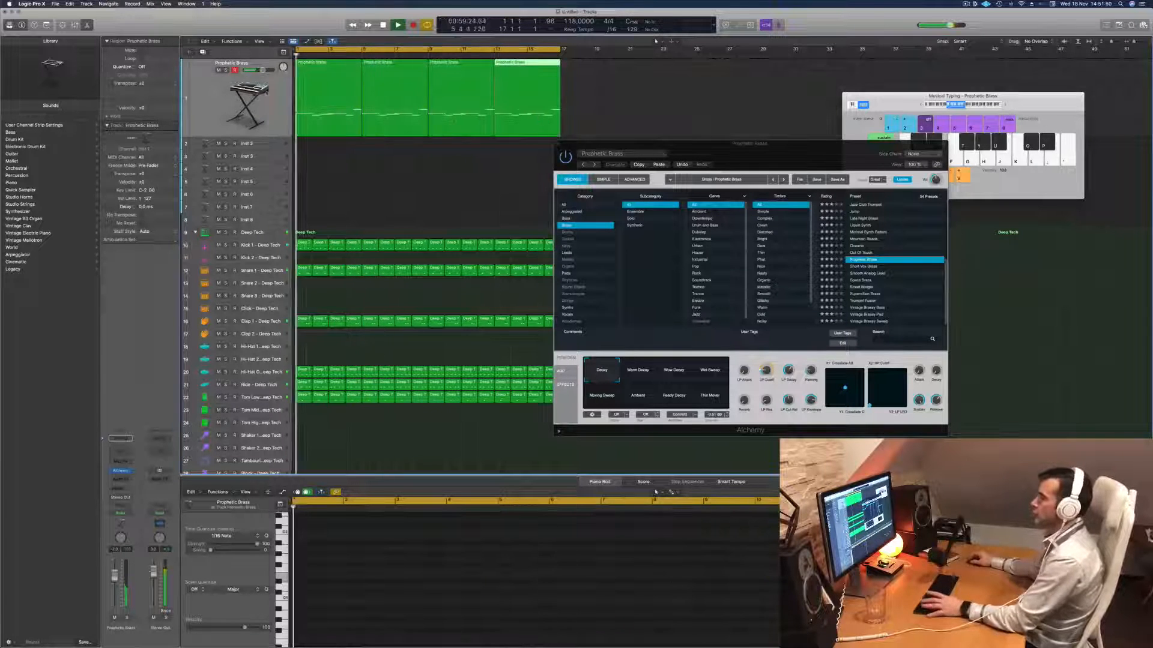
key(Return)
key(super+a)
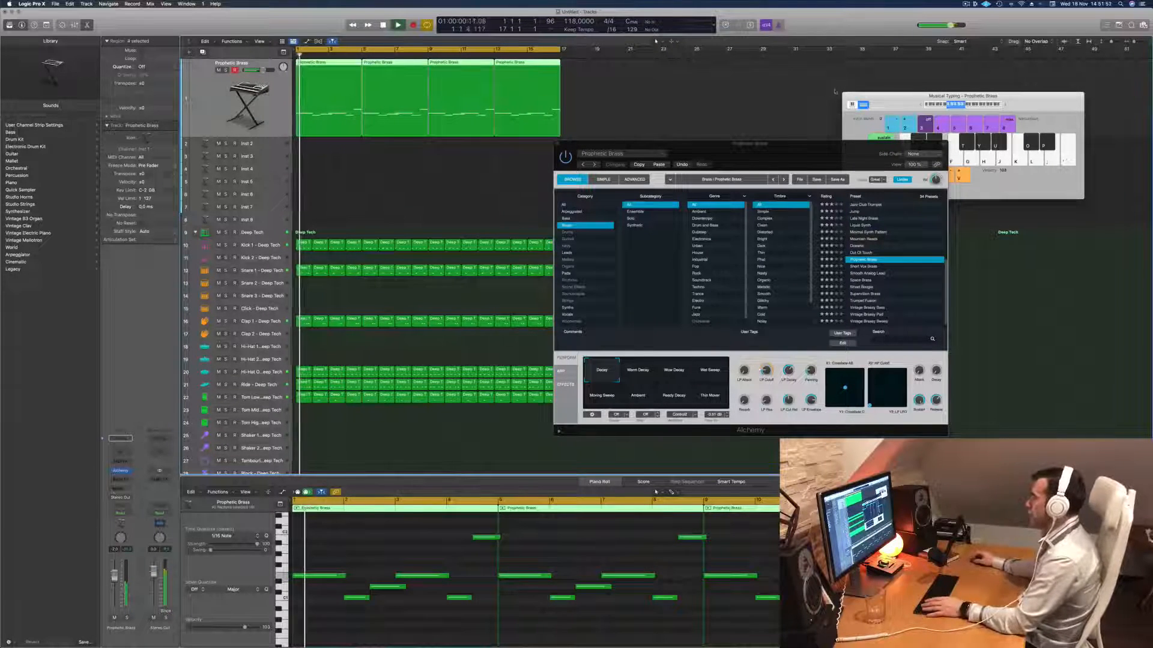
- Insert a stereo Compressor on the Prophetic Brass channel and set its side chain to Kick 1 - Deep Tech
drag(788, 150, 641, 119)
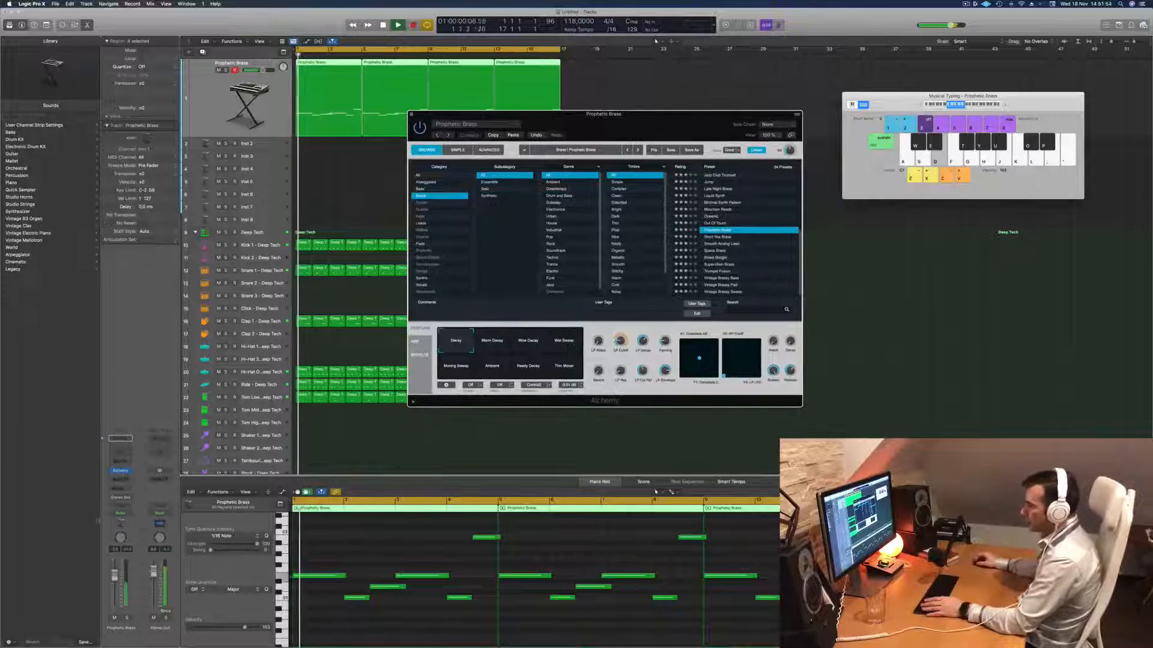
click(118, 482)
mouse_move(132, 508)
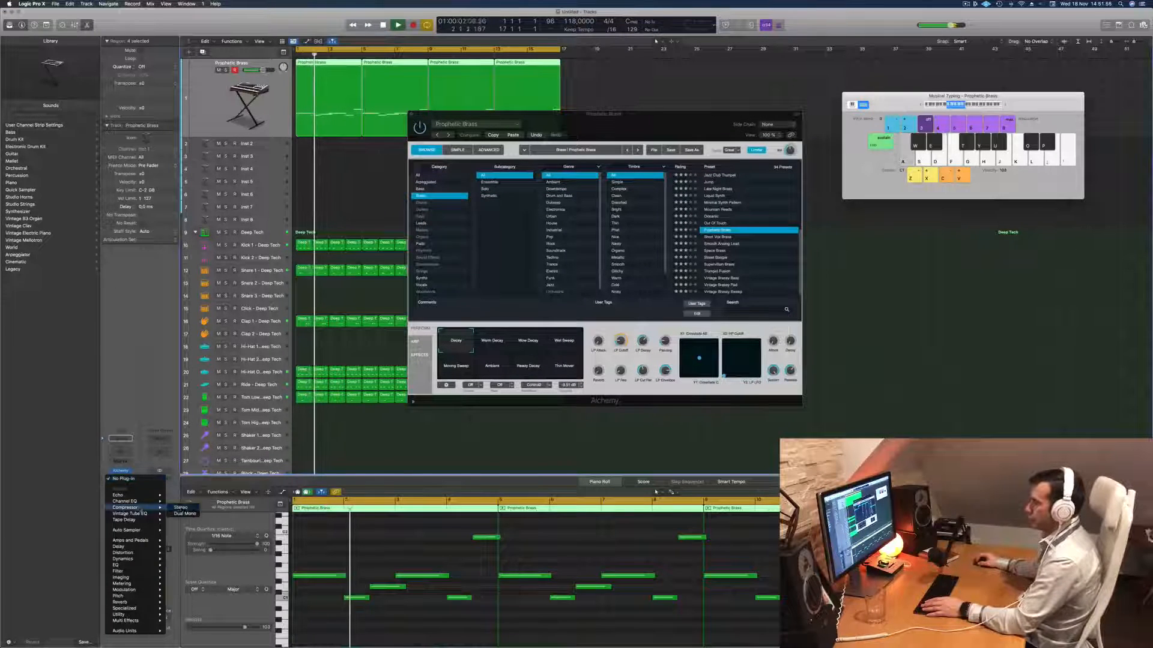
click(181, 508)
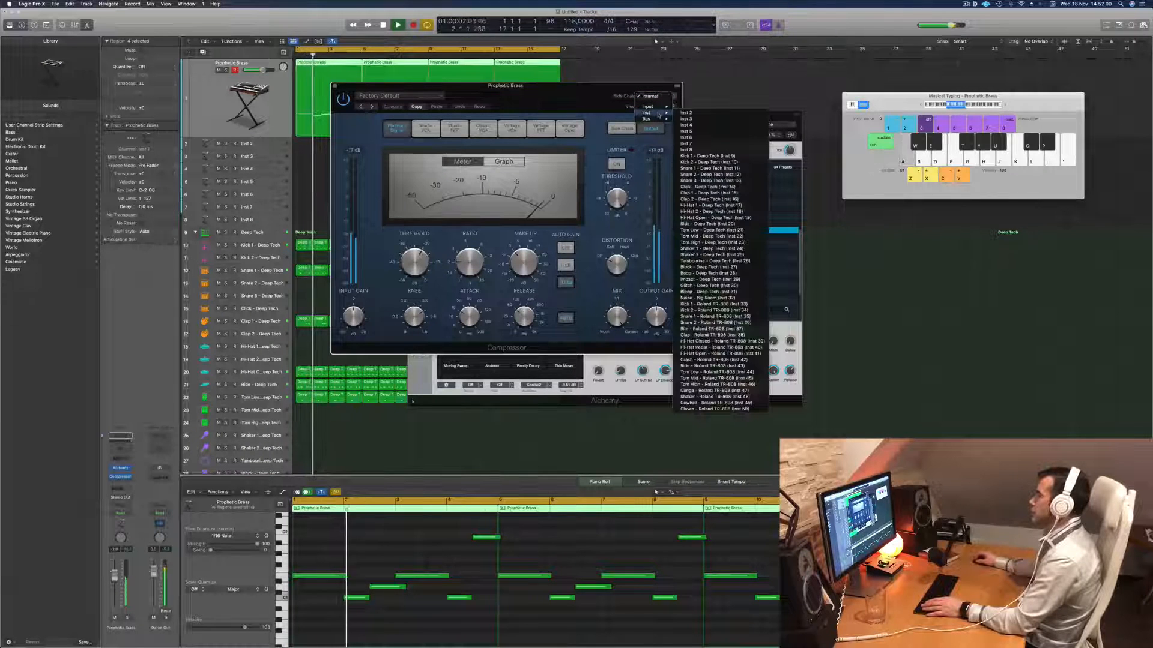
mouse_move(658, 114)
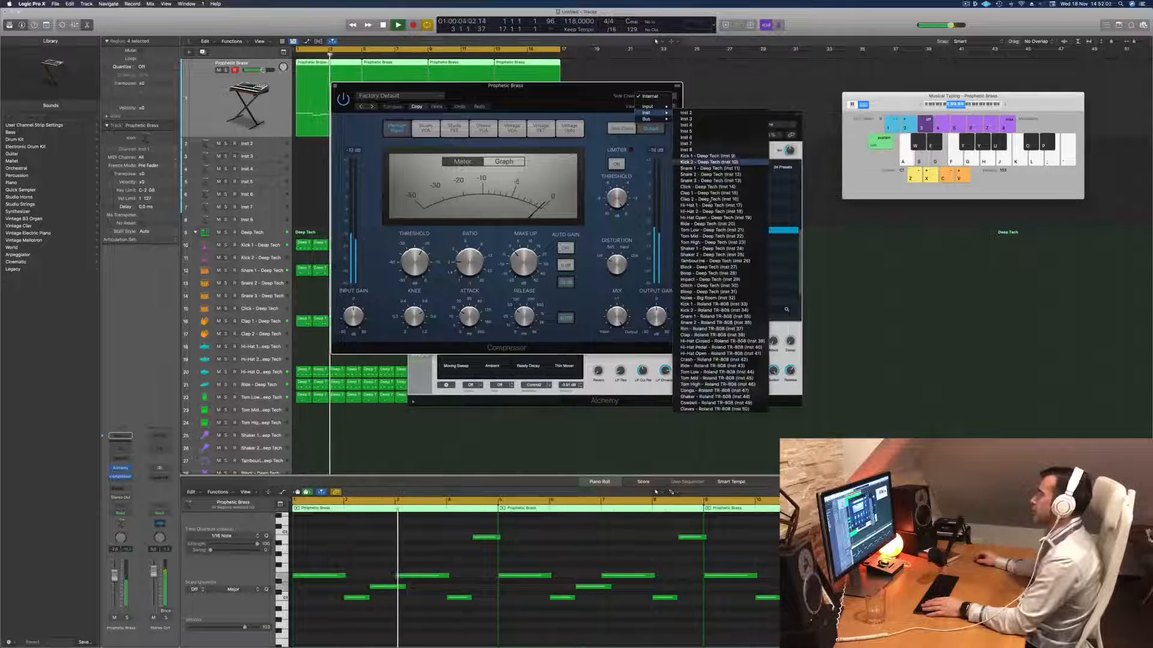
click(714, 155)
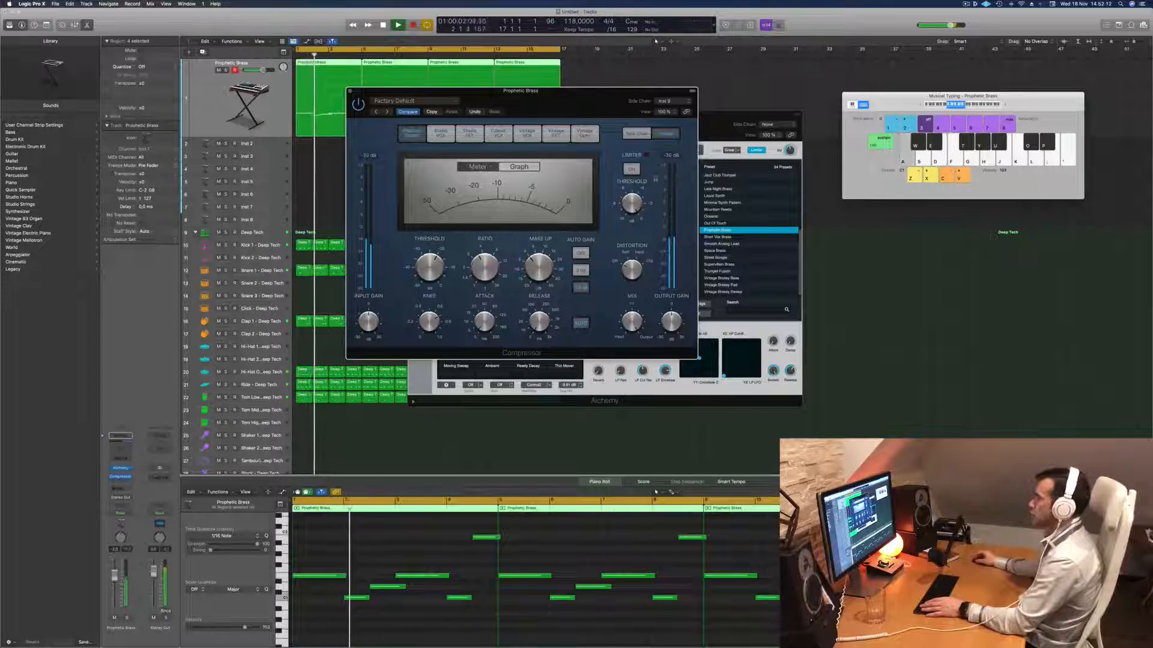
drag(381, 93, 397, 120)
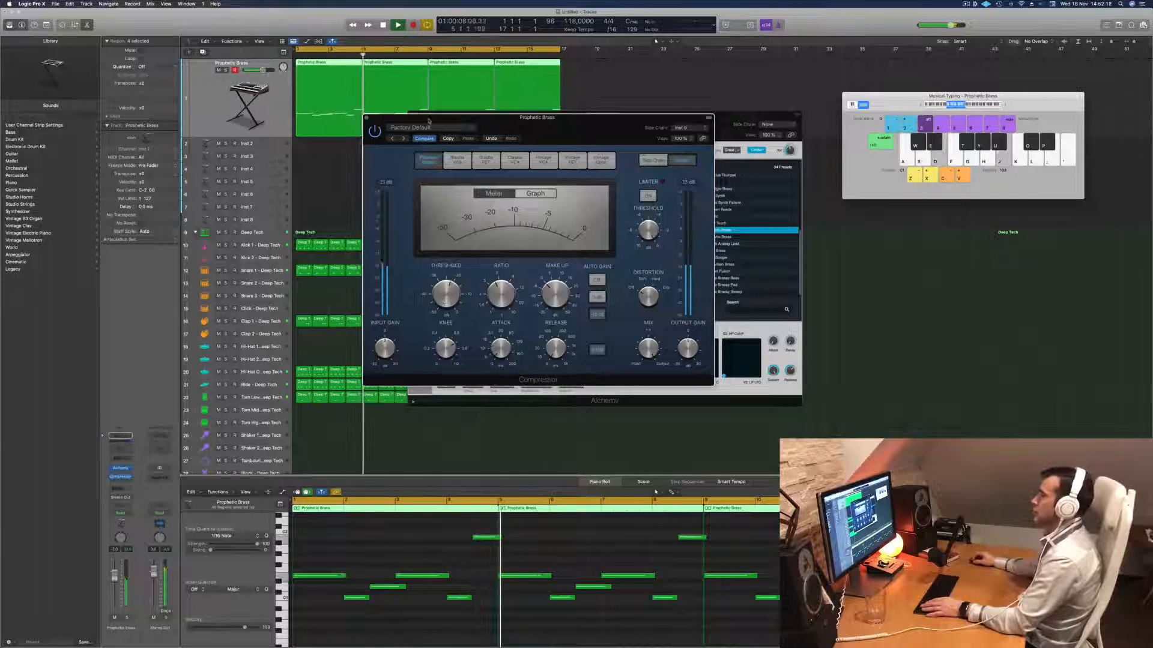
key(space)
- Close the open plug-in window, replay the arrangement, and reopen Alchemy on the Prophetic Brass channel
drag(601, 114, 629, 119)
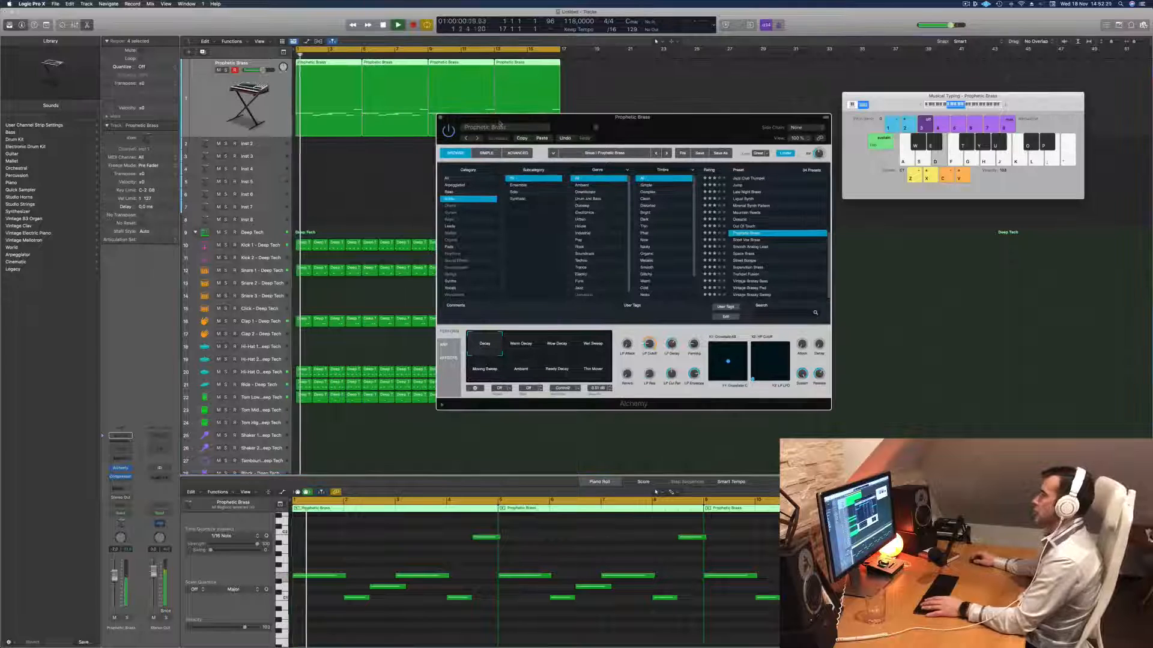
key(super+w)
key(space)
key(space)
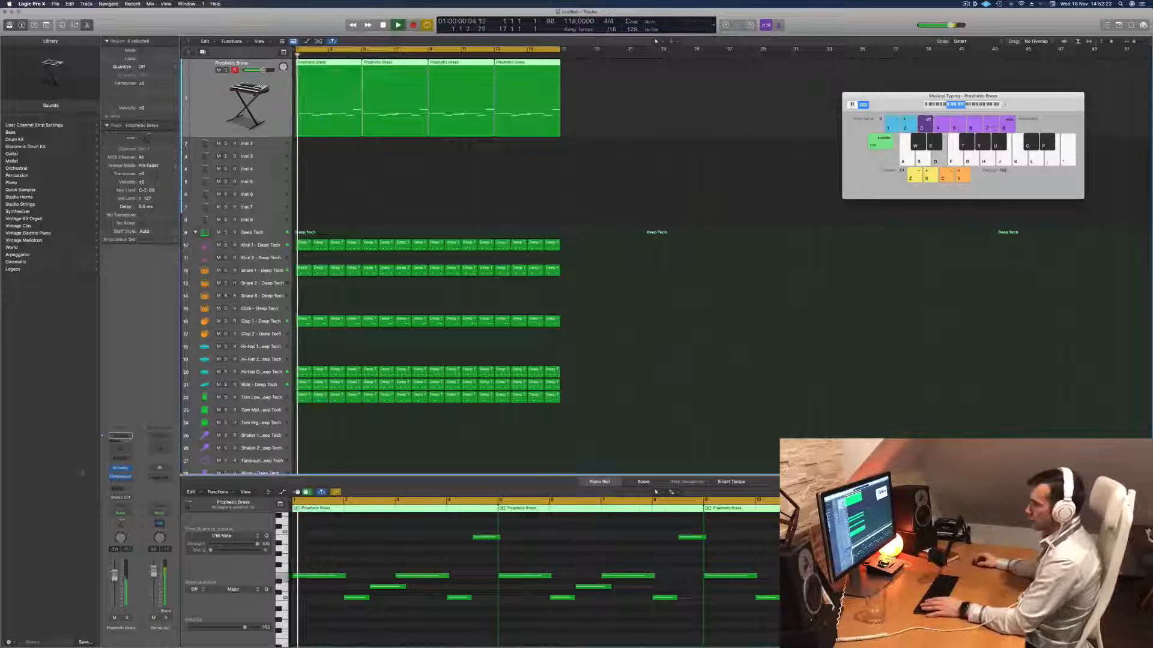
click(121, 469)
key(space)
key(space)
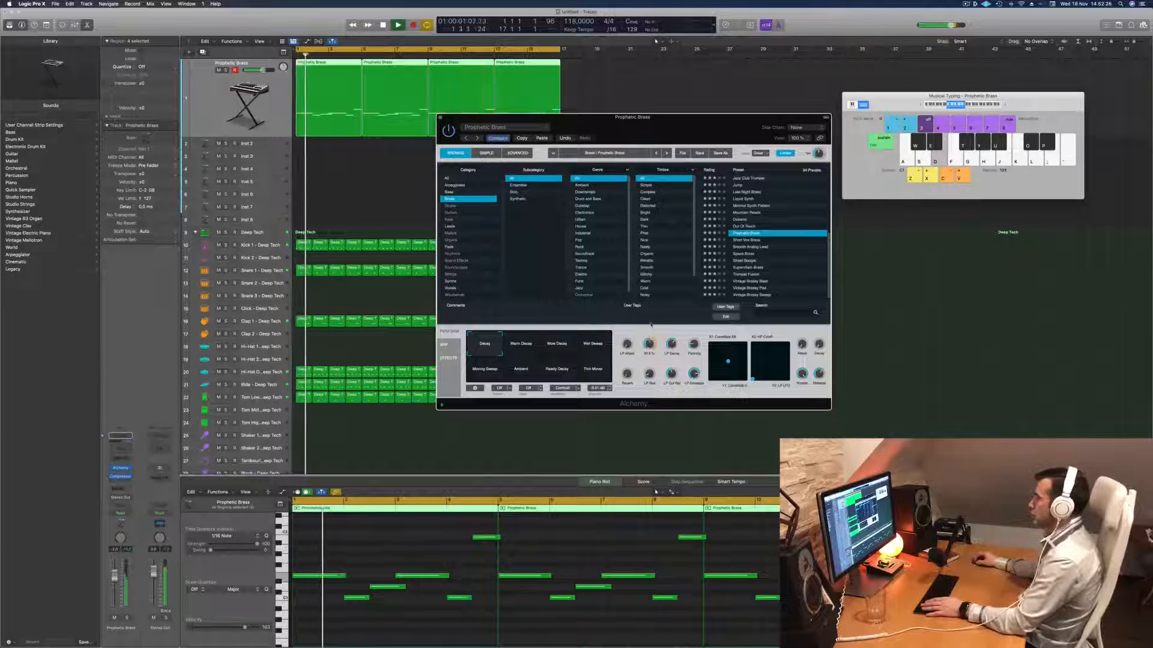
- Try a lower LP Cutoff on the Decay variation in Alchemy while the brass melody plays
key(space)
key(space)
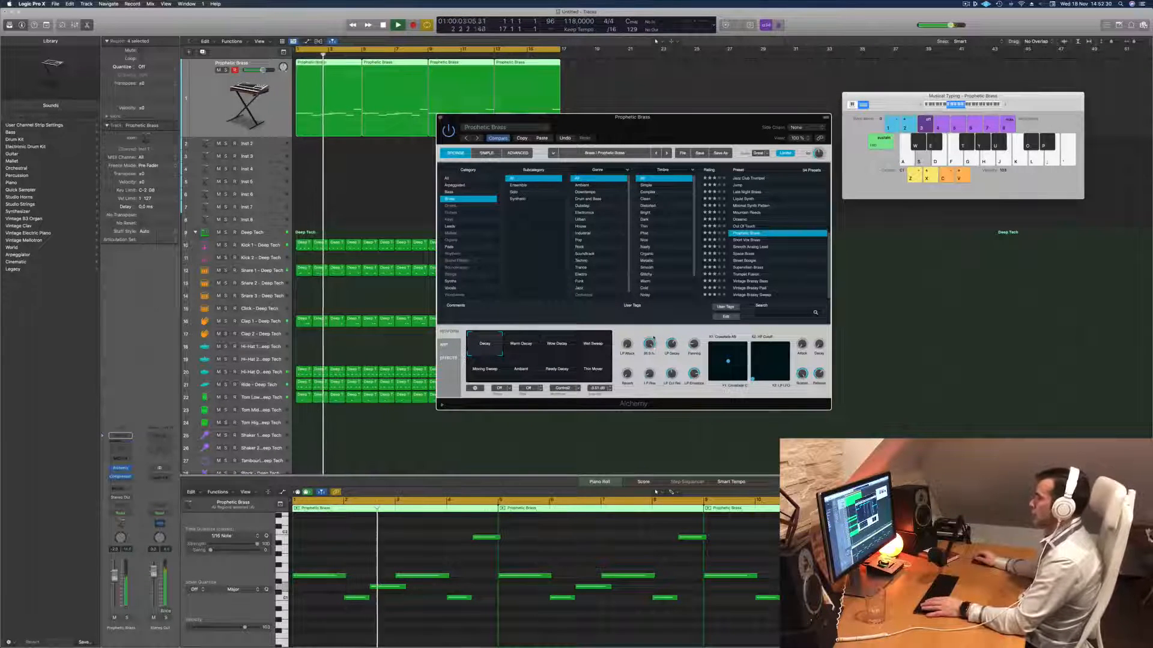
drag(651, 348, 653, 410)
key(space)
key(space)
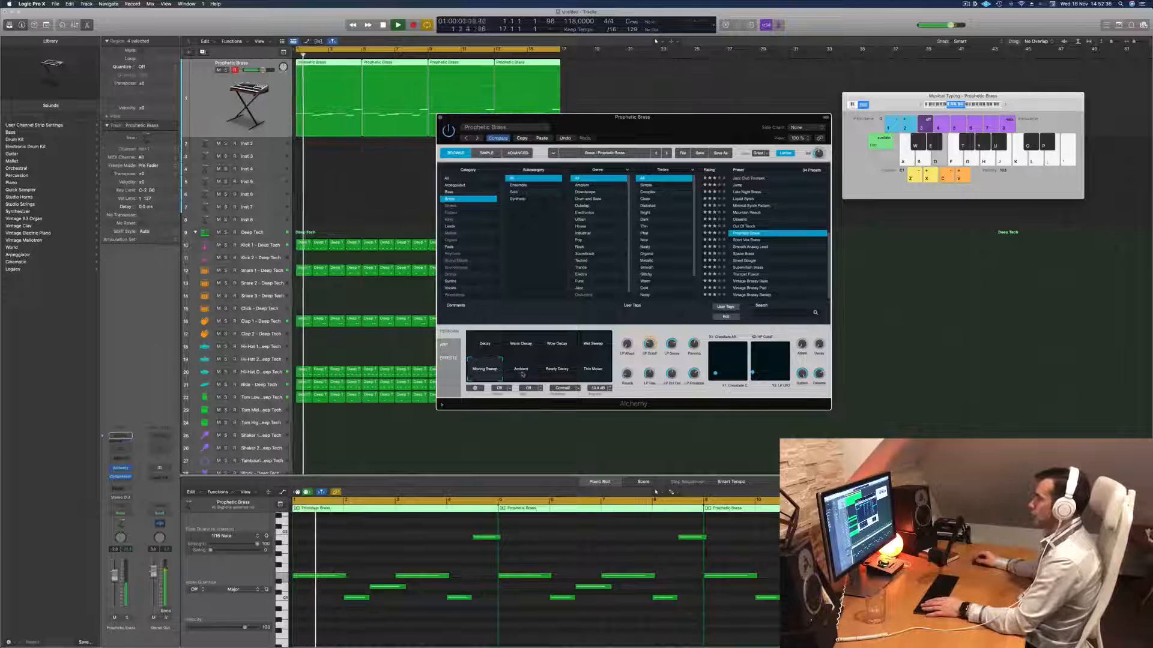
- Audition Alchemy's performance variations starting with Ambient, and settle on the decay variation between Warm Decay and the sweep in the upper row
click(521, 375)
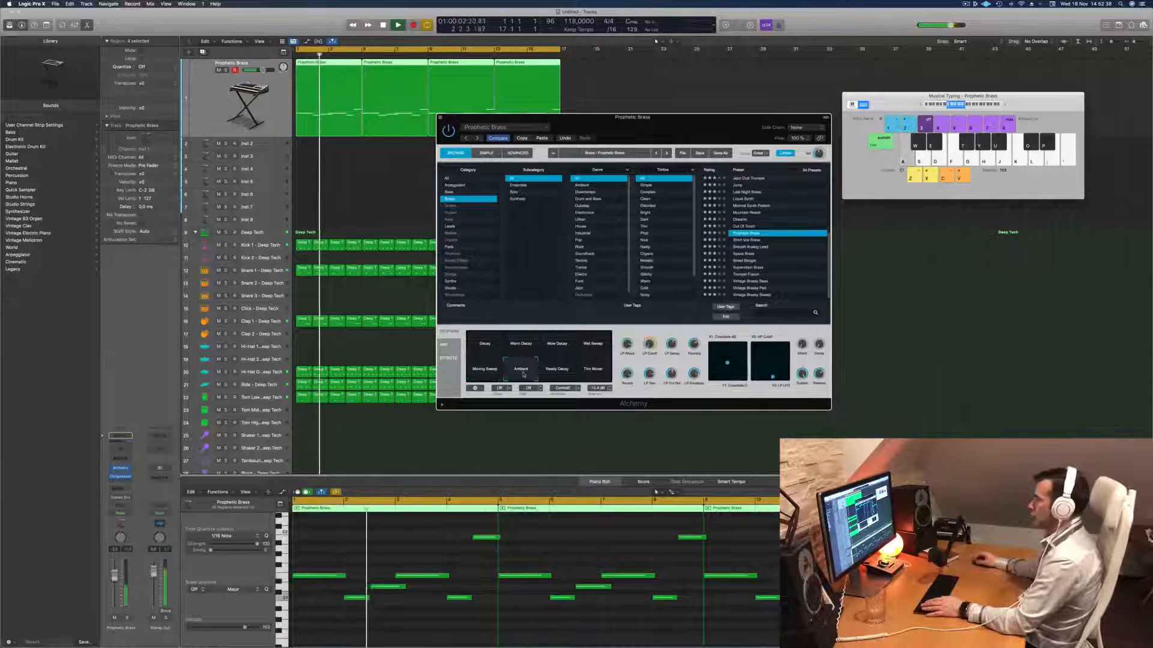
click(558, 376)
click(592, 345)
key(space)
key(space)
click(569, 347)
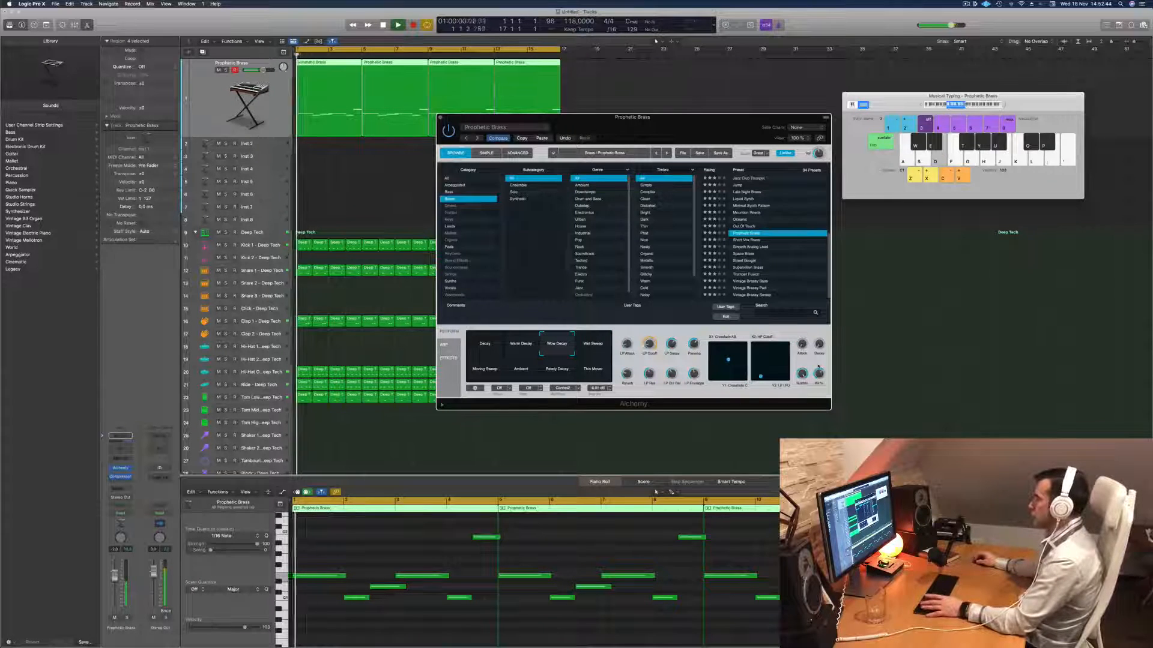
key(space)
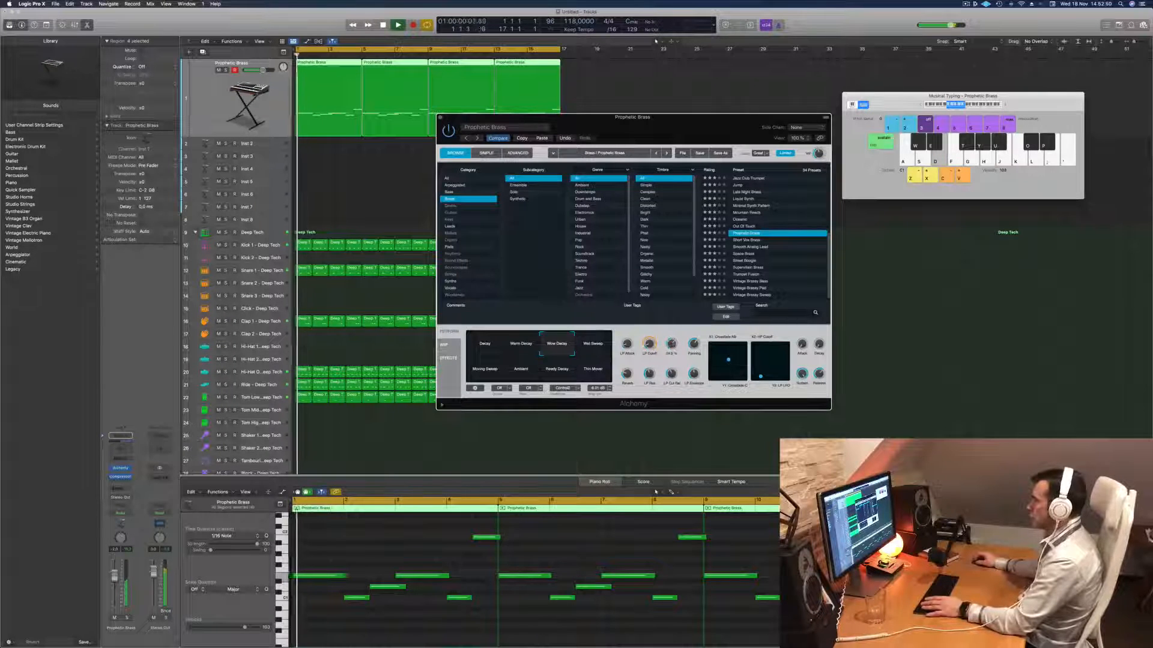
key(space)
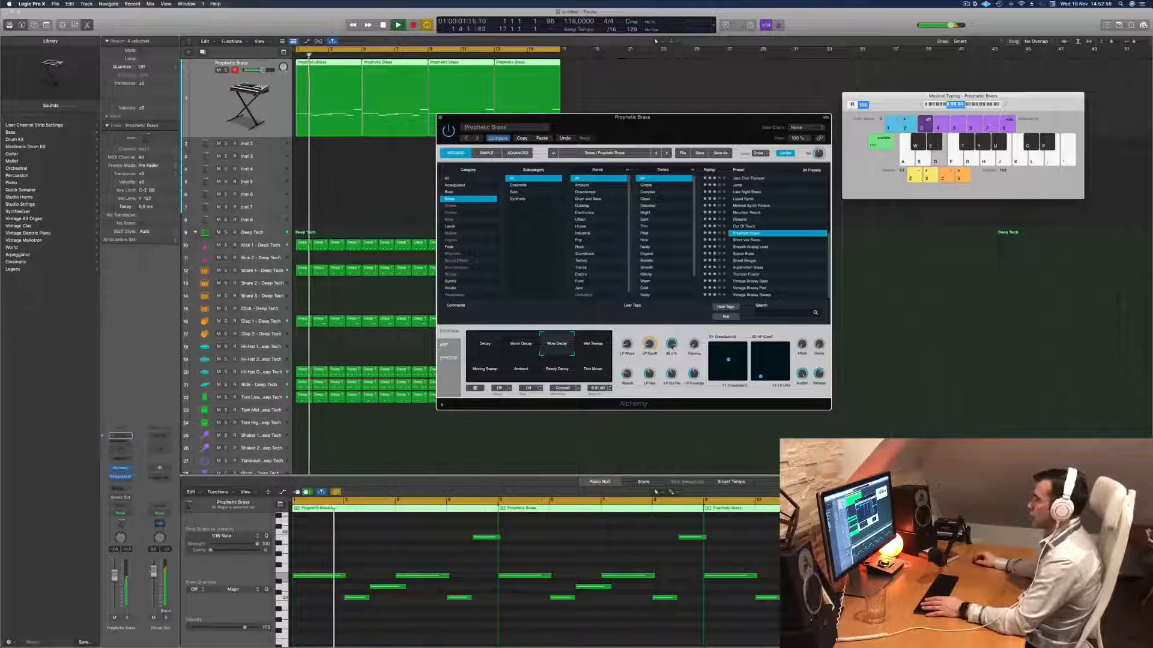
- Lower the LP Decay of the brass sound in Alchemy and replay the arrangement from the start to check it
drag(672, 346, 672, 359)
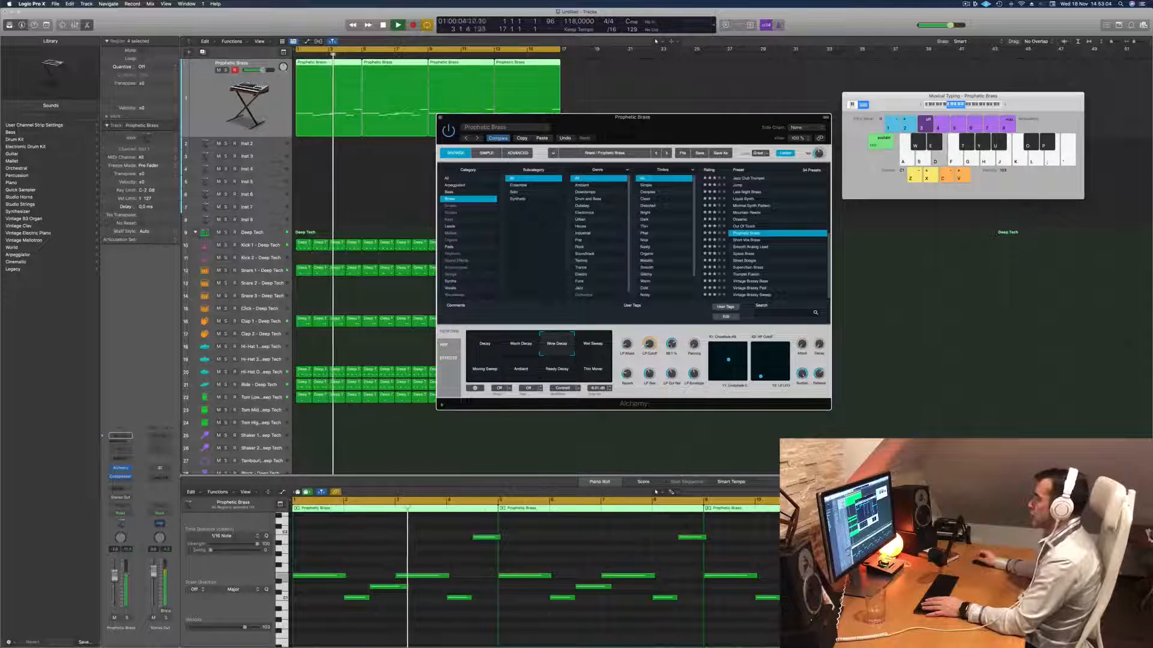
key(Return)
key(Return)
key(Return)
key(Return)
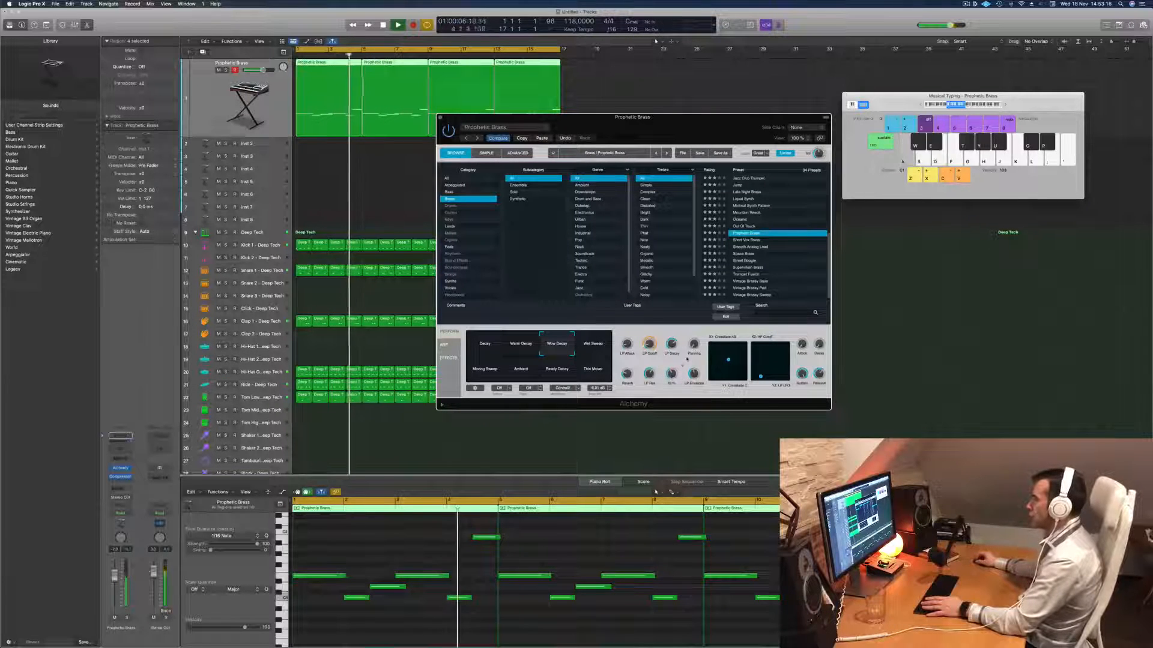
key(Return)
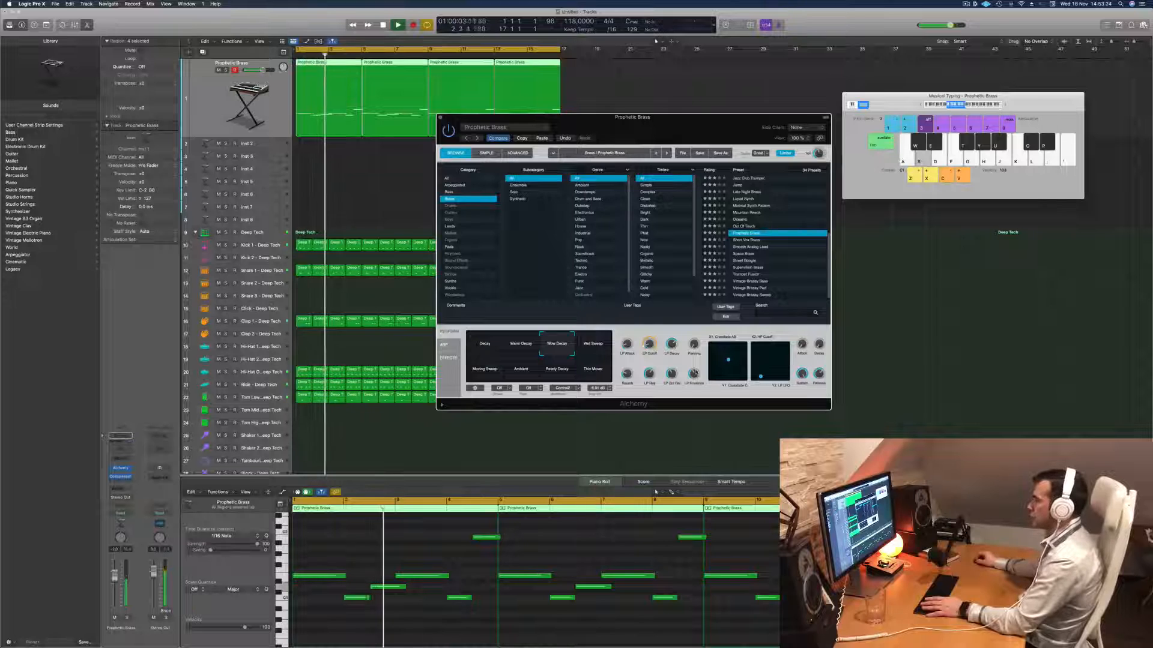
key(Return)
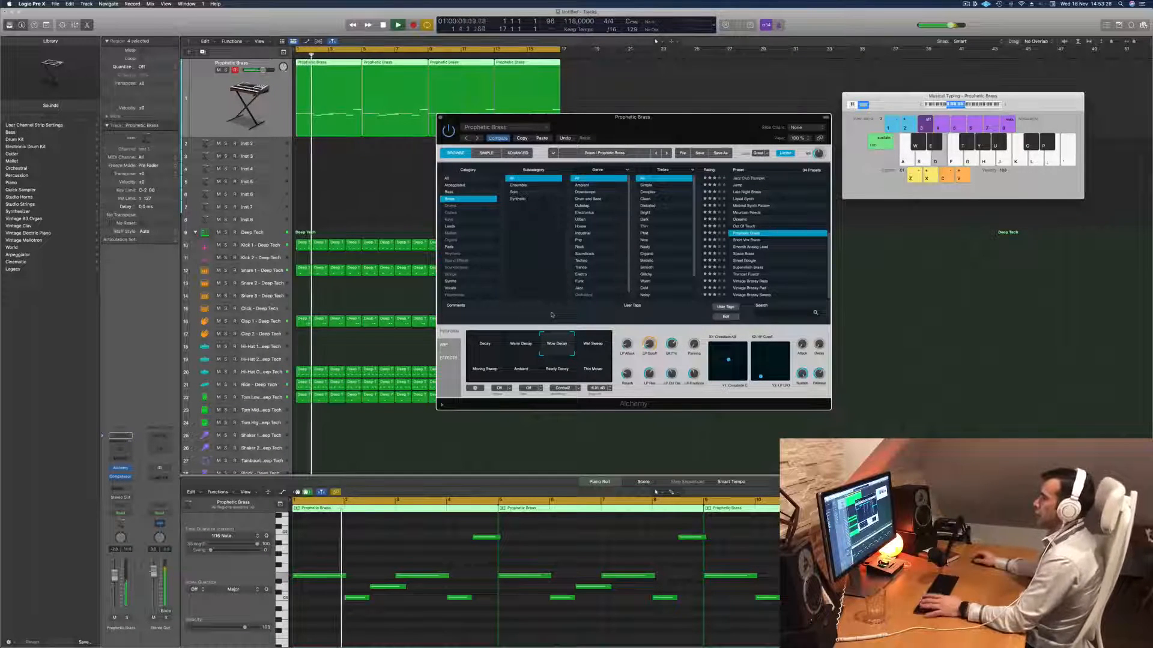
- Select the melody's third note in the brass region, close the Alchemy window, and replay the arrangement from the start
drag(663, 118, 797, 209)
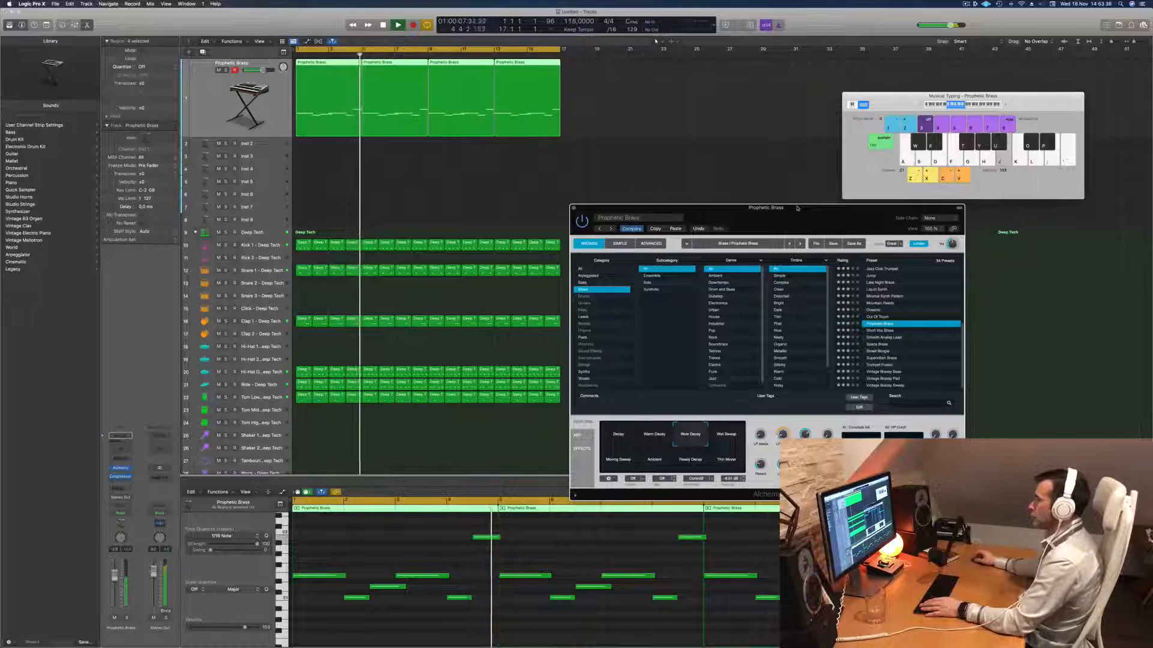
click(377, 588)
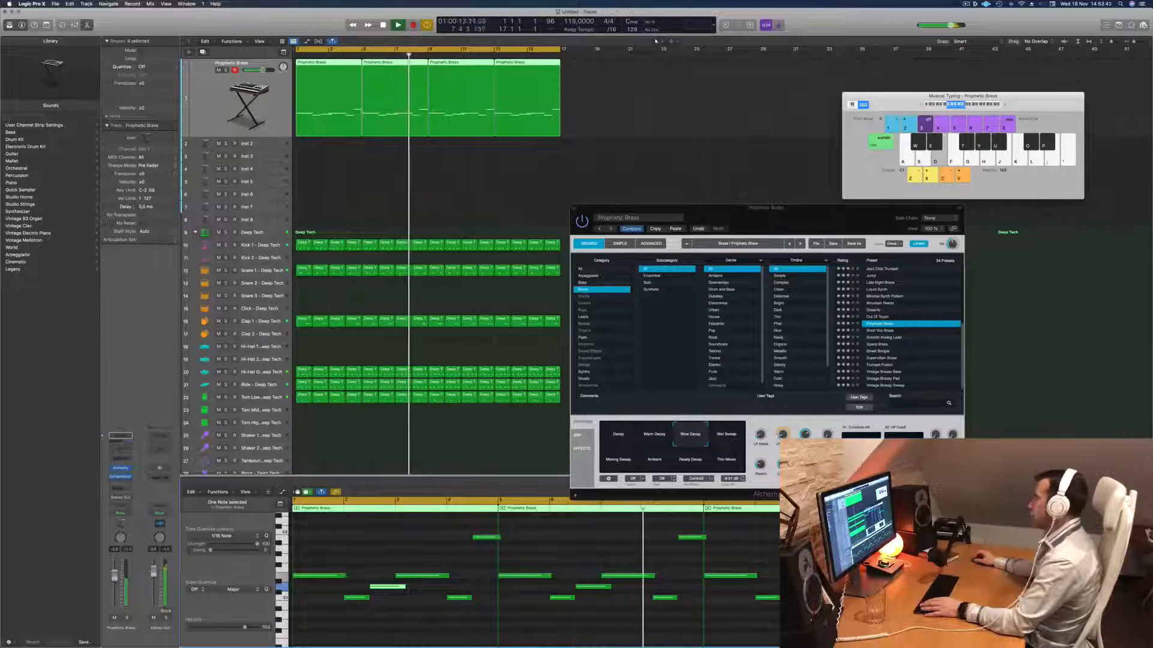
drag(838, 214, 796, 217)
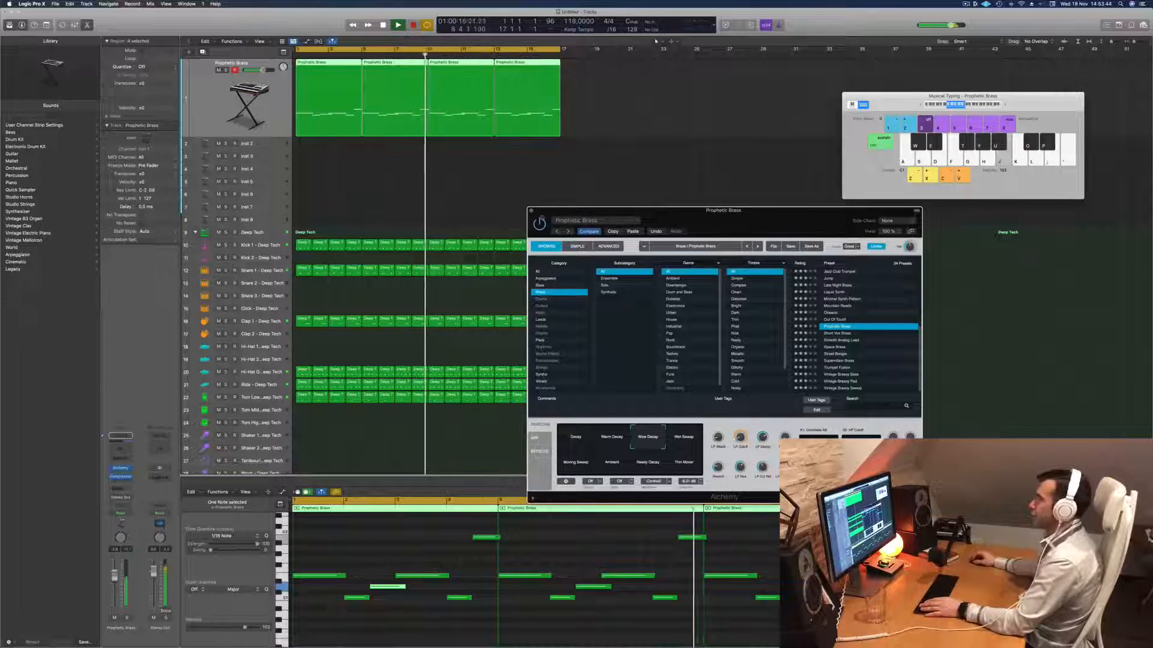
click(532, 211)
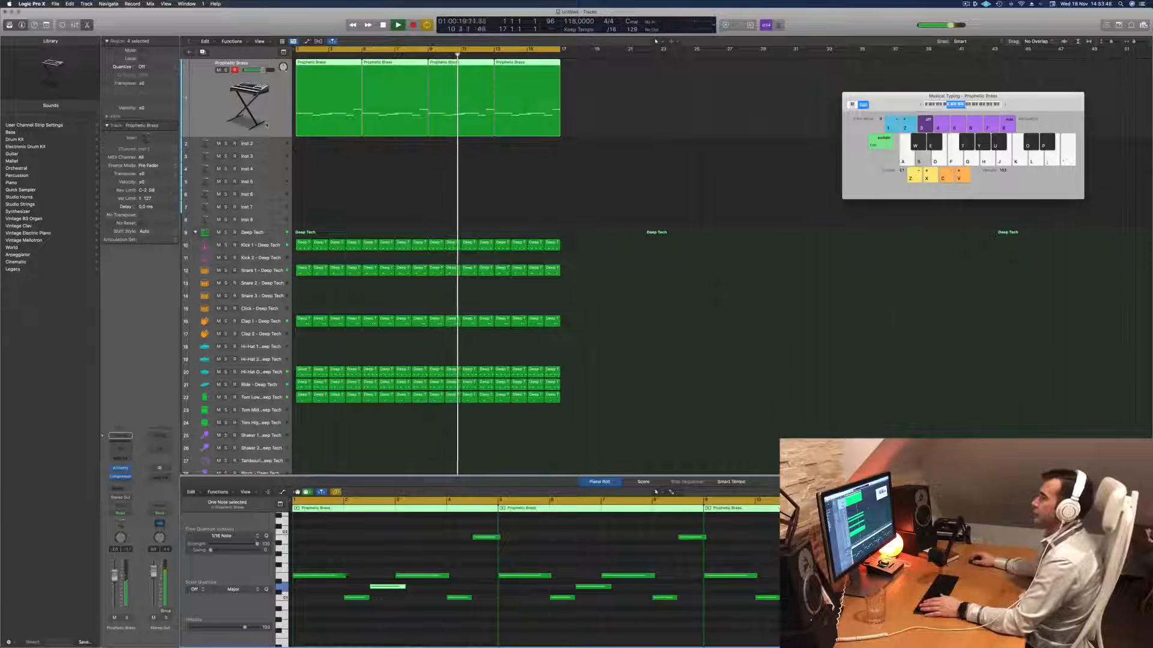
key(Return)
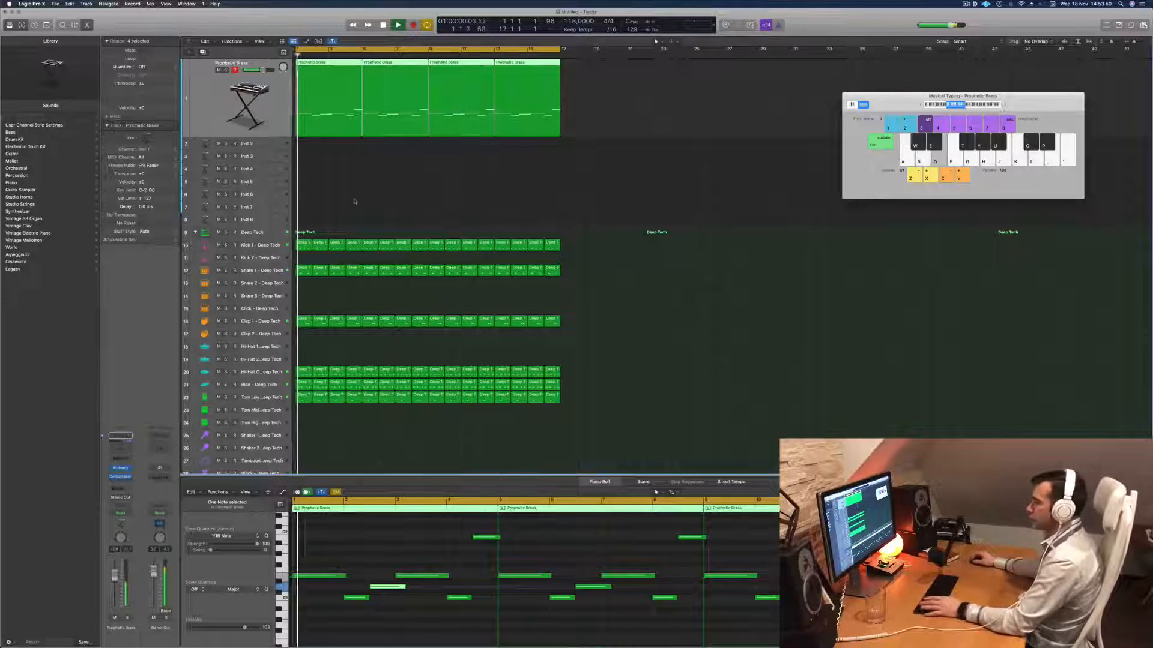
key(Return)
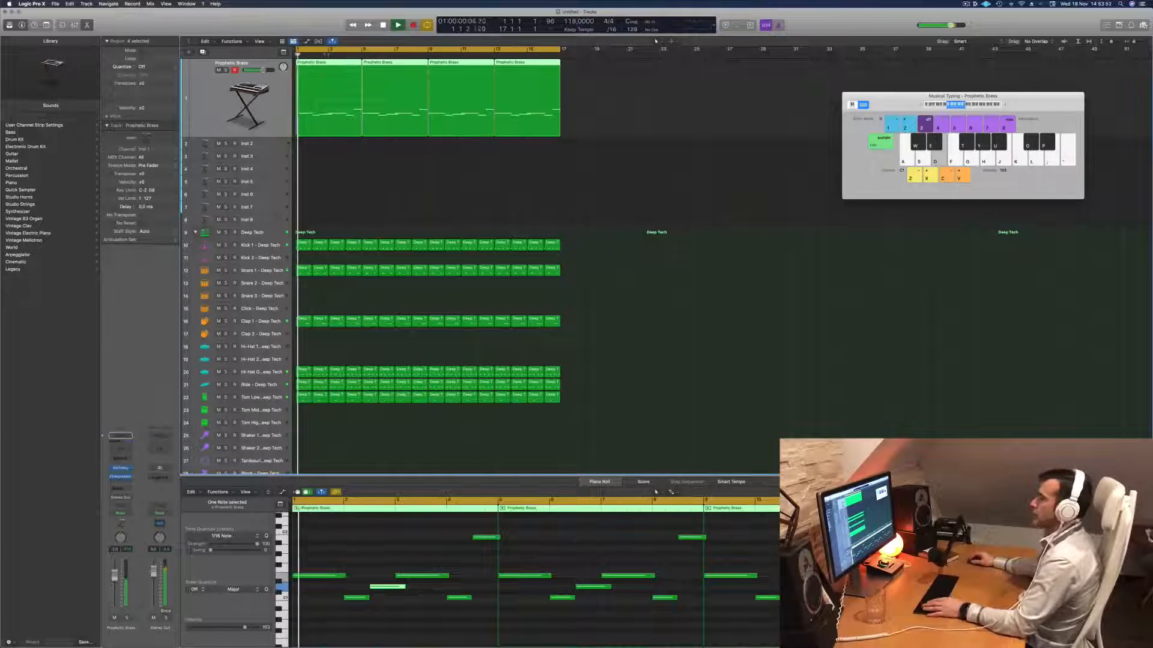
- Copy the first Prophetic Brass region onto the Inst 2 track at bar 1, and enlarge that track with Track Zoom
click(356, 163)
key(Return)
drag(316, 104, 316, 148)
key(space)
drag(381, 127, 314, 127)
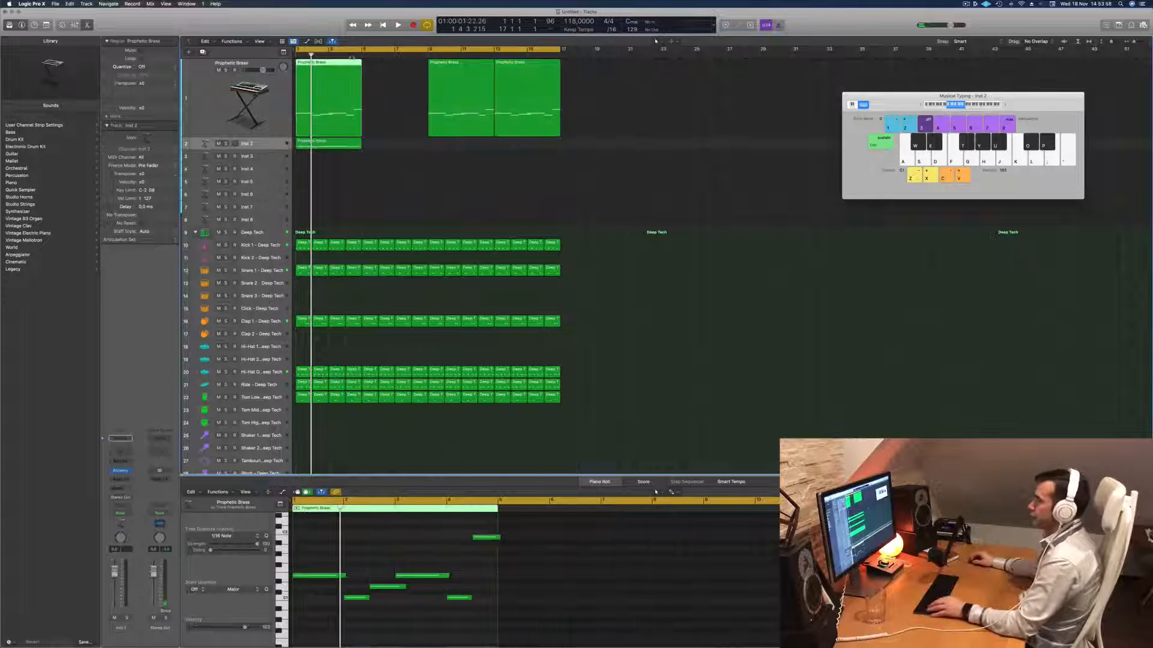
drag(336, 63, 398, 72)
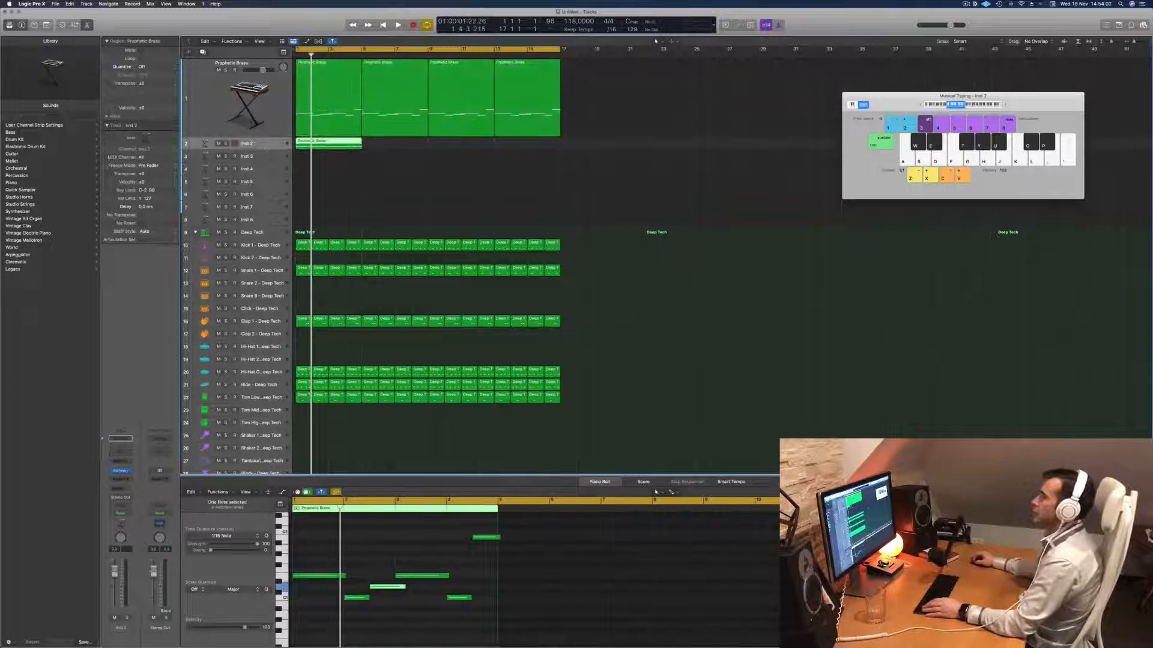
key(ctrl+alt+super+t)
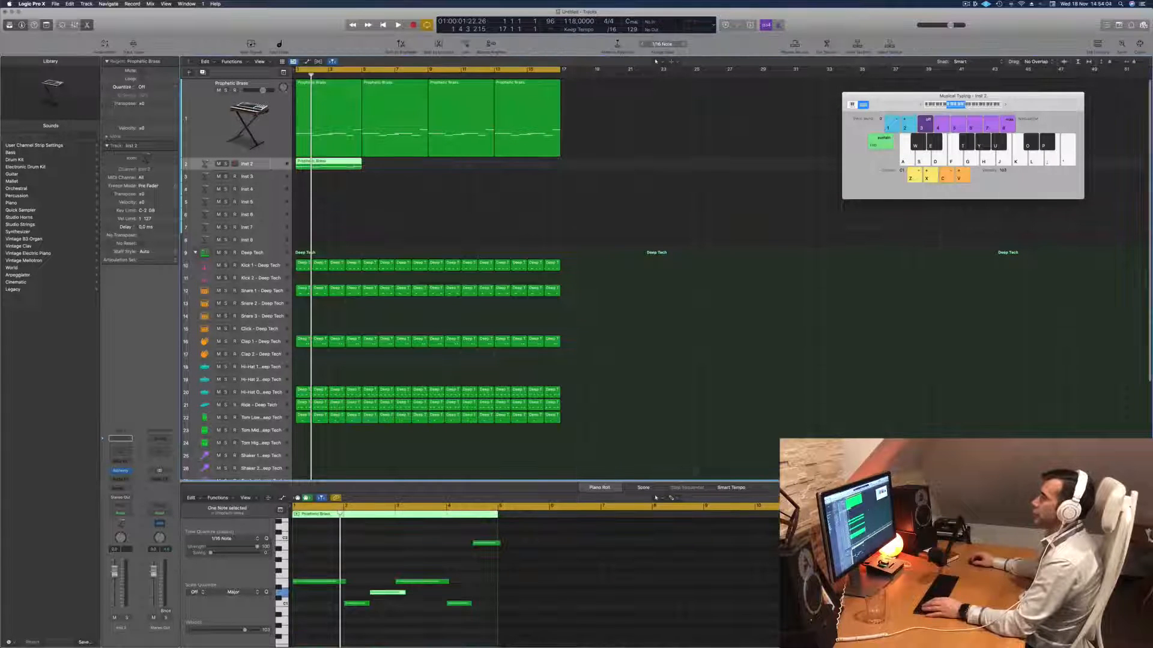
click(133, 44)
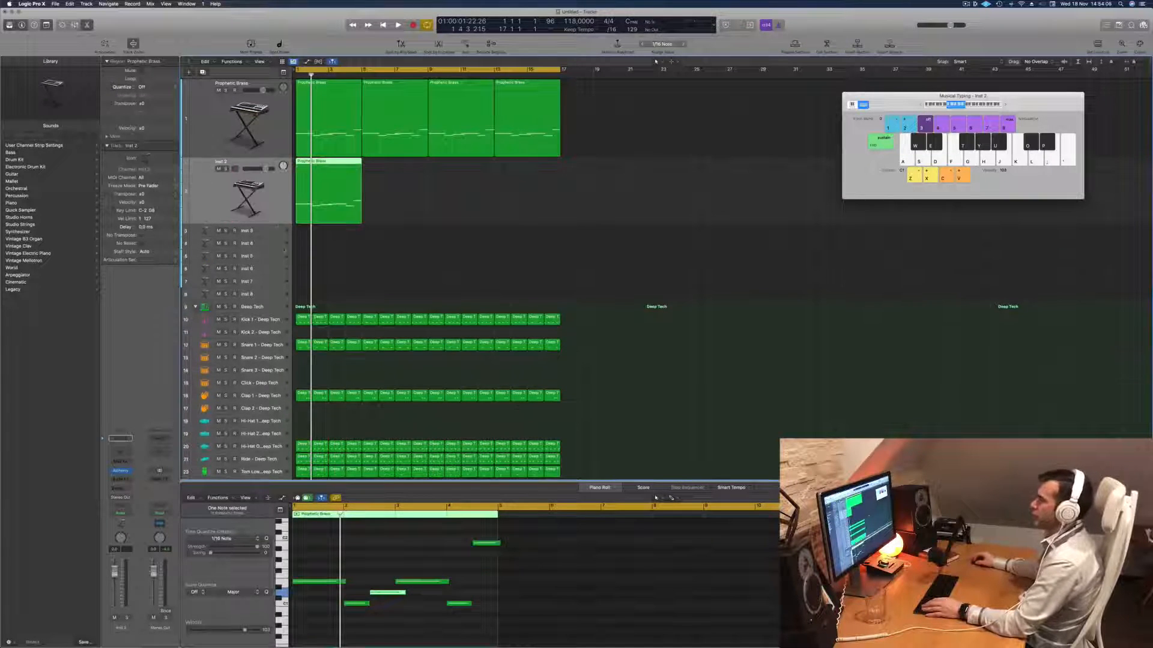
- Reduce the Inst 2 region to its first note, stretched to about four bars and duplicated one octave higher
drag(368, 548, 498, 643)
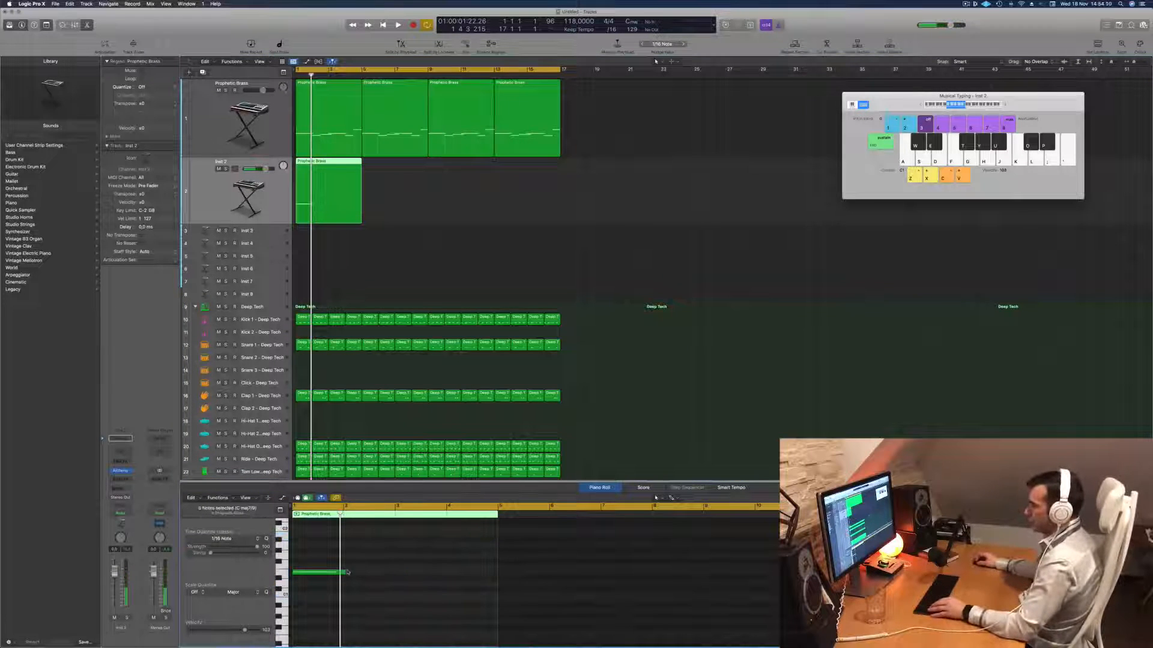
drag(344, 572, 491, 581)
scroll(334, 600, up, 4)
drag(318, 605, 322, 544)
- Open Alchemy on the Inst 2 track, load the Arpeggiated preset Capricorn, and play it with the arrangement
click(265, 203)
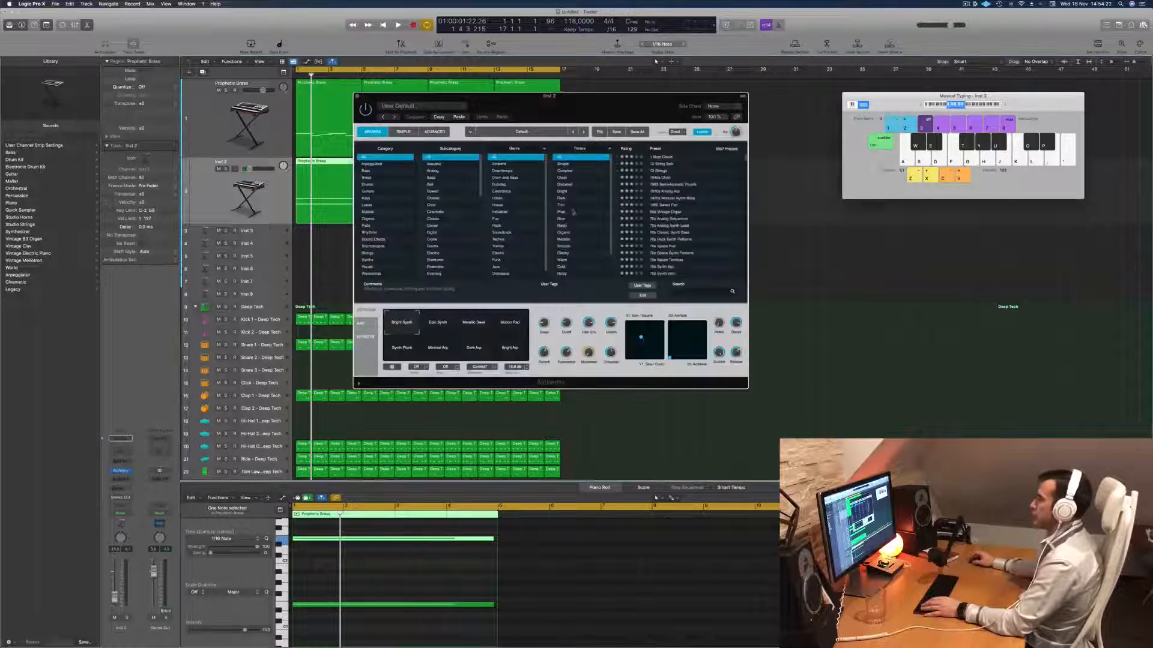
click(371, 164)
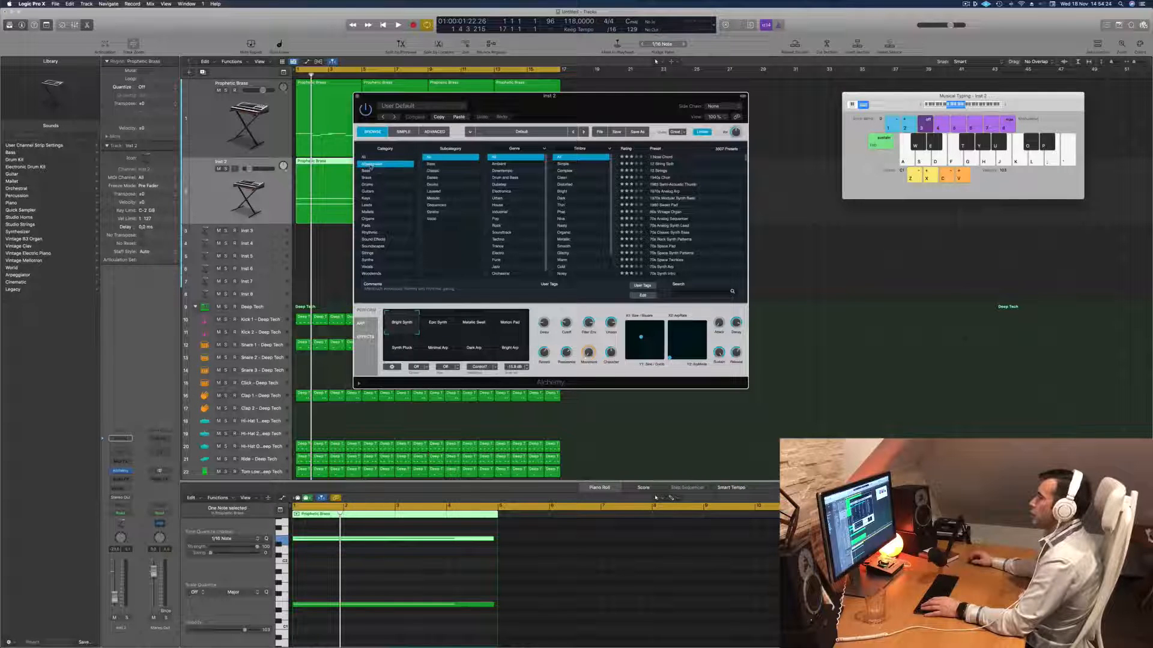
scroll(679, 225, down, 5)
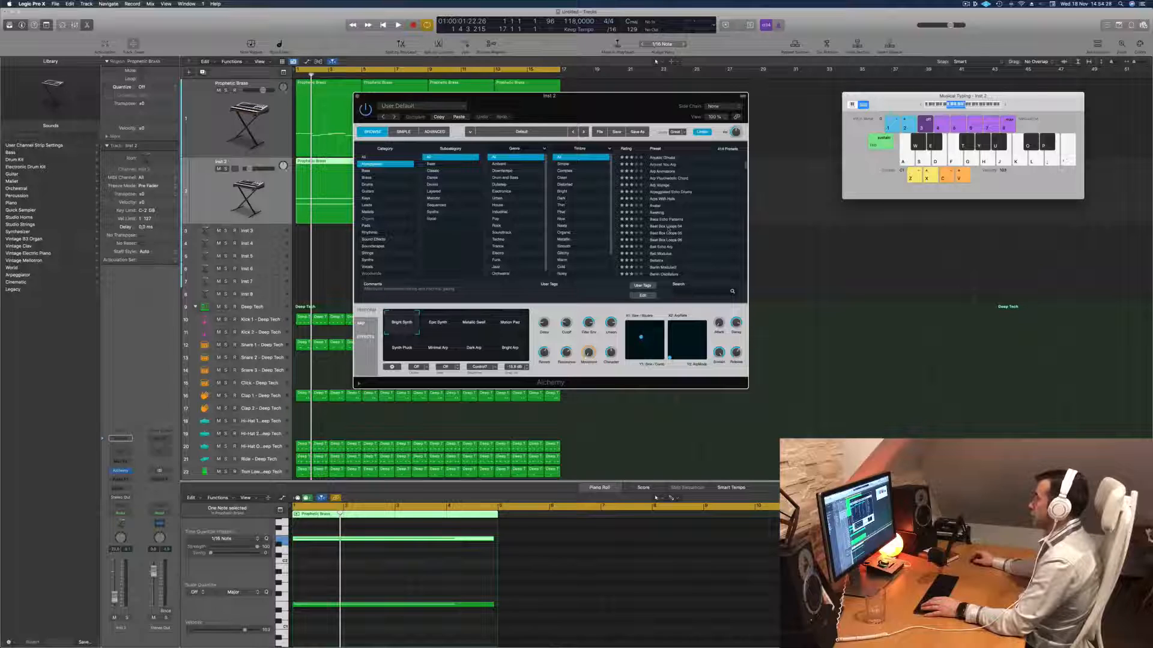
scroll(659, 249, down, 4)
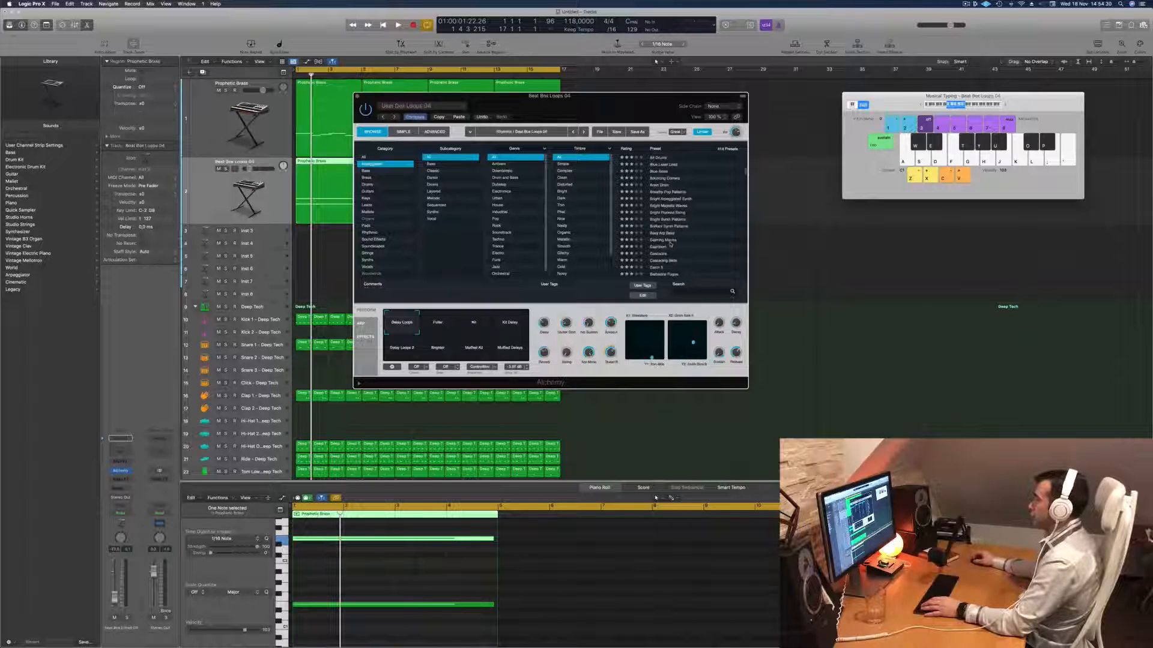
click(659, 248)
drag(636, 97, 932, 160)
key(space)
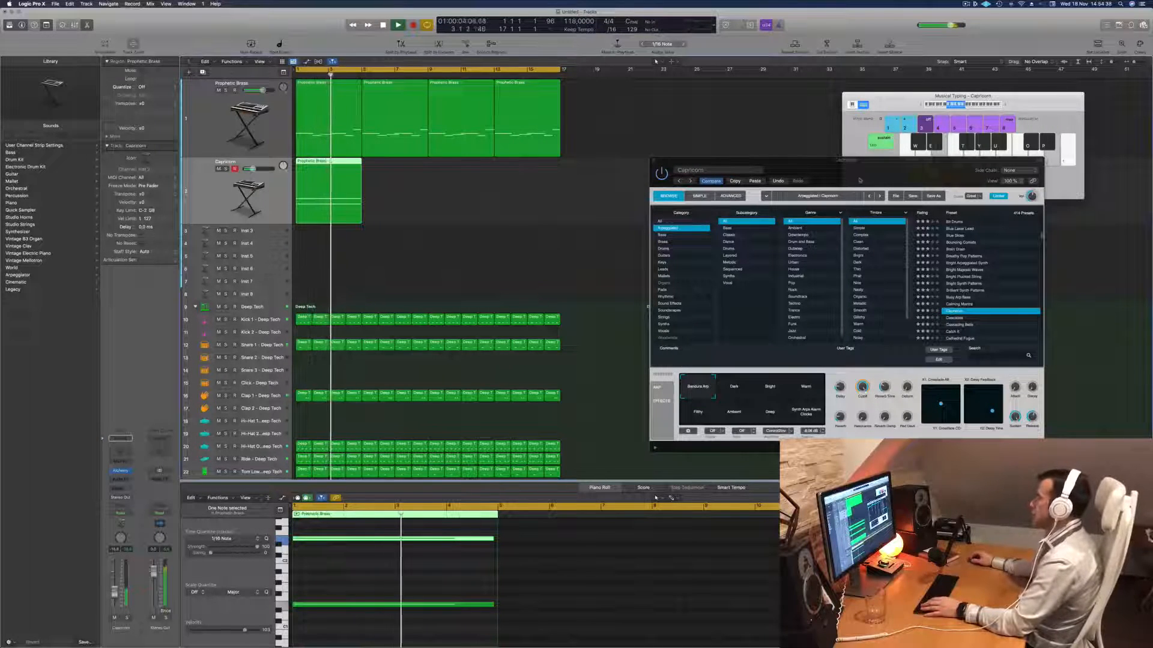
- Audition Capricorn's Dark and Synth Arps Warm performance variations during playback
drag(860, 180, 758, 151)
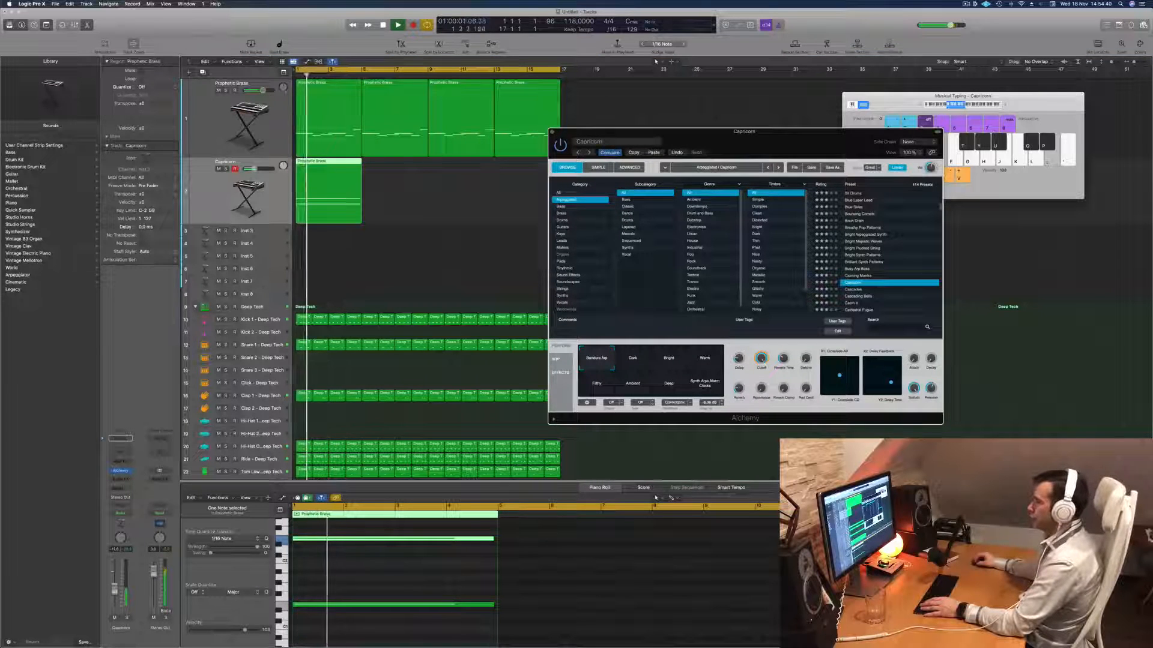
click(628, 365)
click(705, 384)
drag(745, 131, 668, 115)
- Load the Cathedral Fugue arpeggiated preset, try its Huge Reverb variation, and switch to the Delay variation
scroll(793, 256, down, 2)
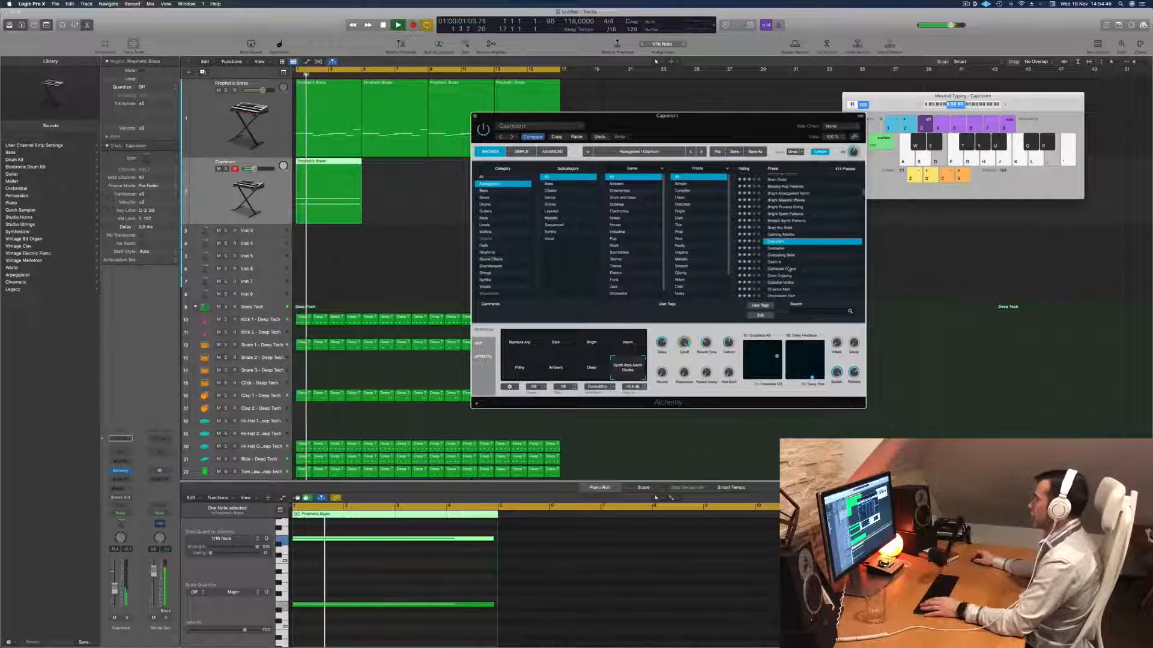
click(789, 270)
drag(716, 122, 829, 104)
click(742, 330)
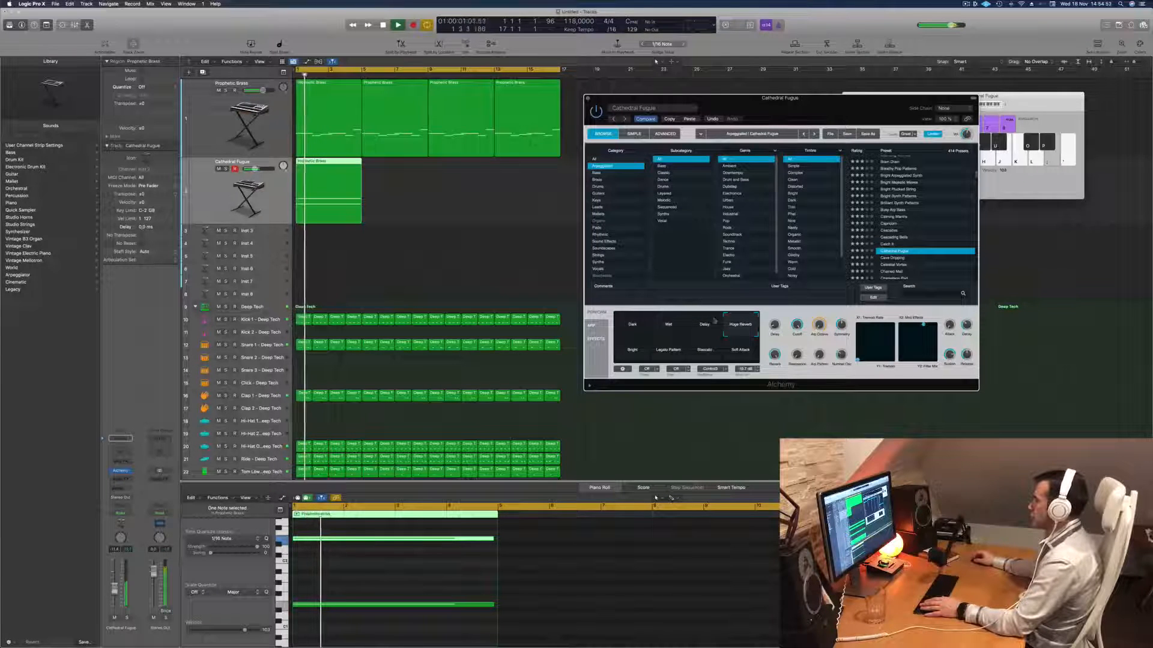
click(691, 326)
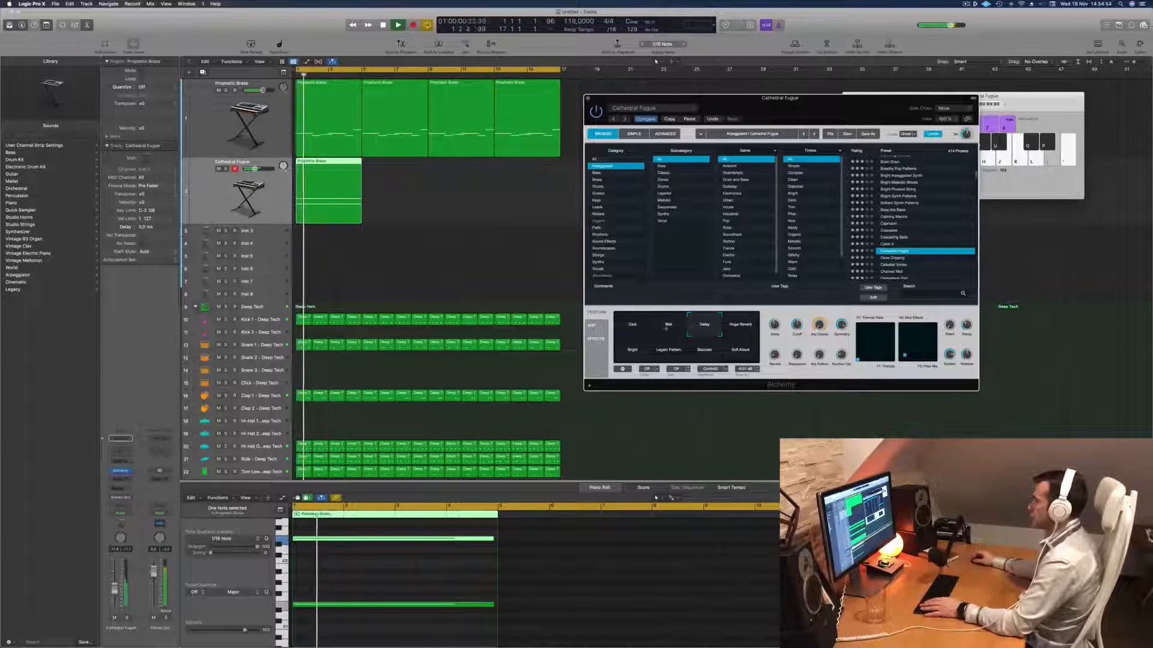
- Adjust the Pattern setting in Cathedral Fugue's arpeggiator during playback and slightly lower the channel volume
click(592, 326)
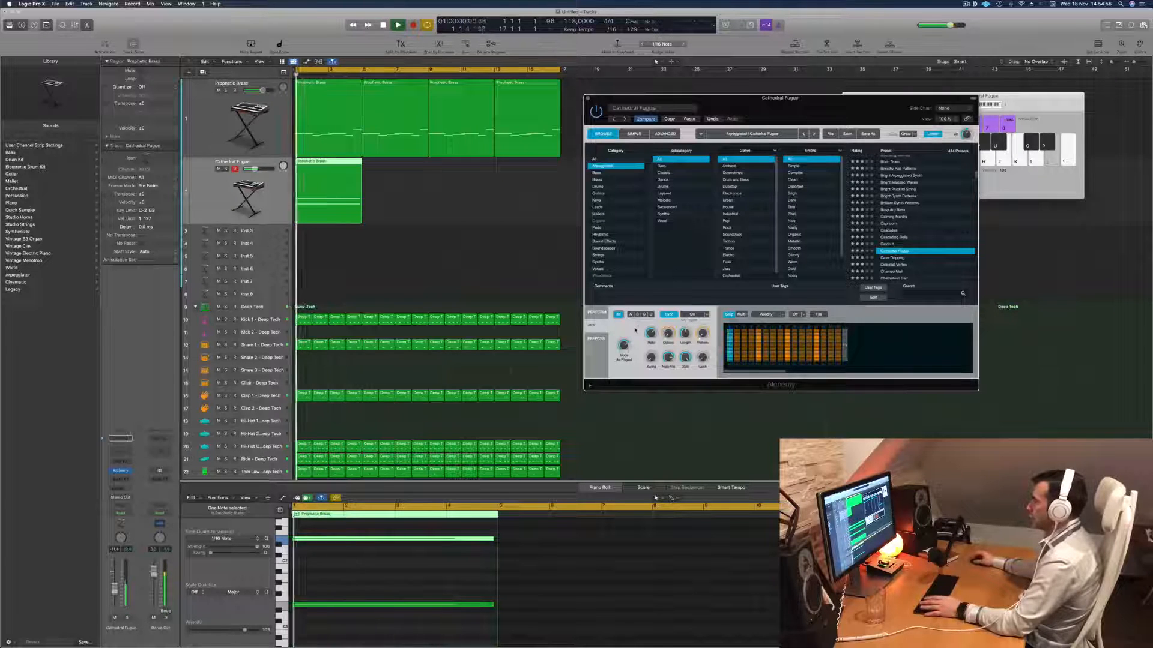
drag(702, 334, 703, 332)
key(space)
key(space)
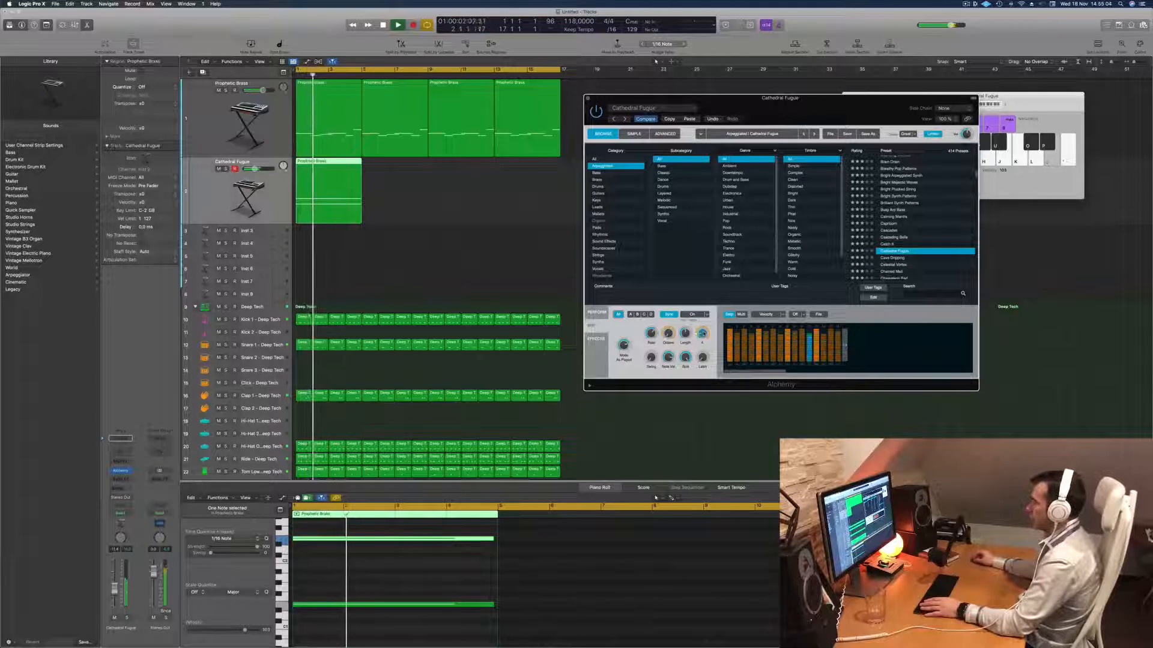
key(space)
key(space)
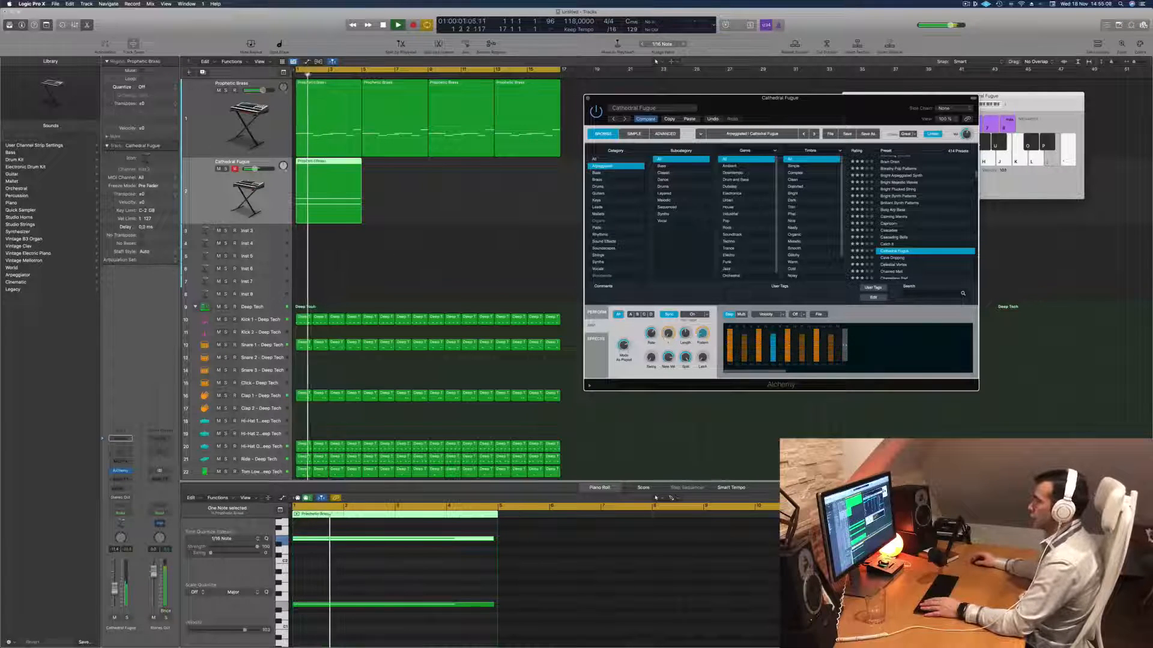
click(115, 588)
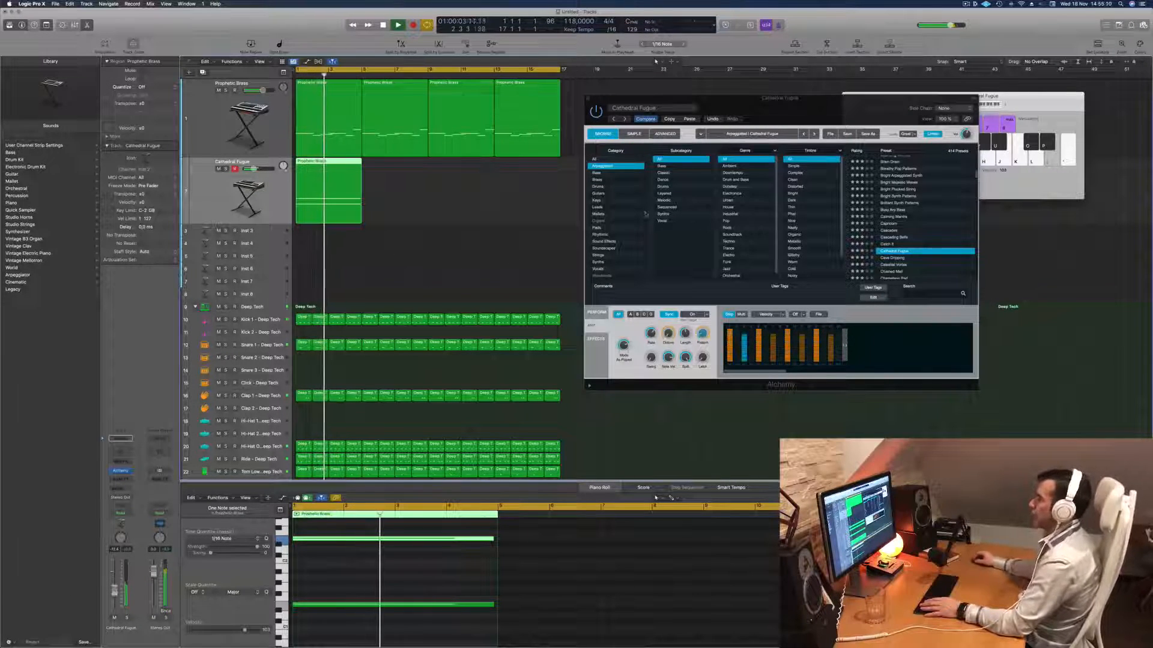
- Copy the four-bar Cathedral Fugue region end to end so that it fills all 16 bars
drag(803, 108, 794, 197)
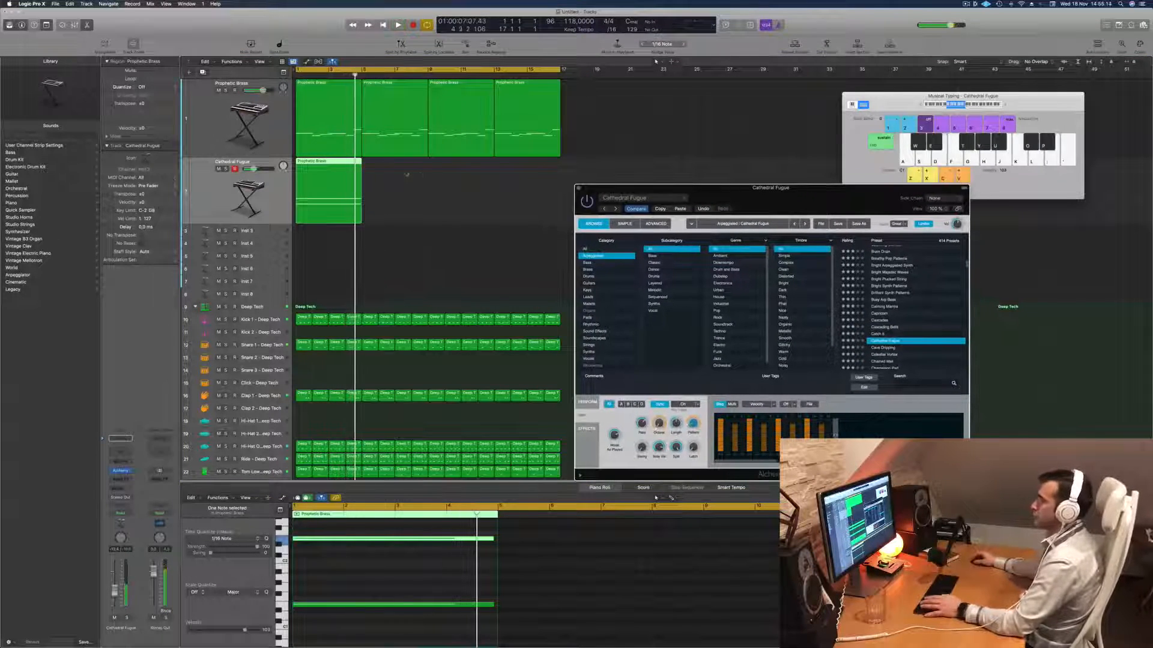
key(space)
drag(340, 164, 472, 172)
shift+click(328, 161)
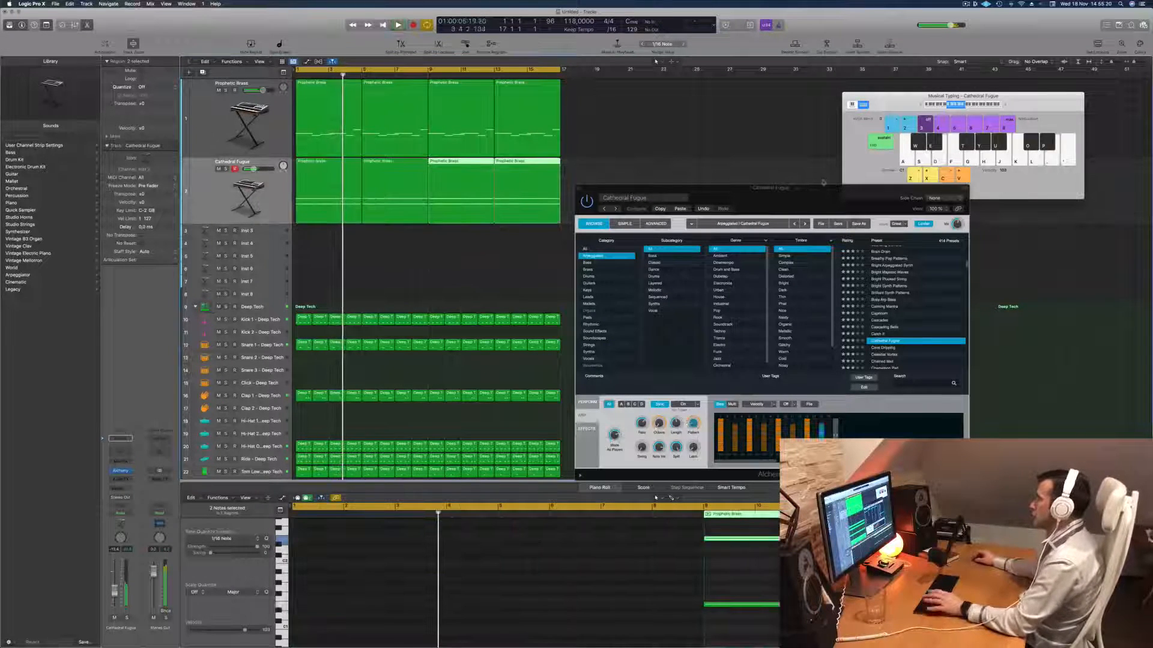
- Play the arrangement from the start with the first Prophetic Brass region's notes shown in the Piano Roll
key(Return)
click(311, 119)
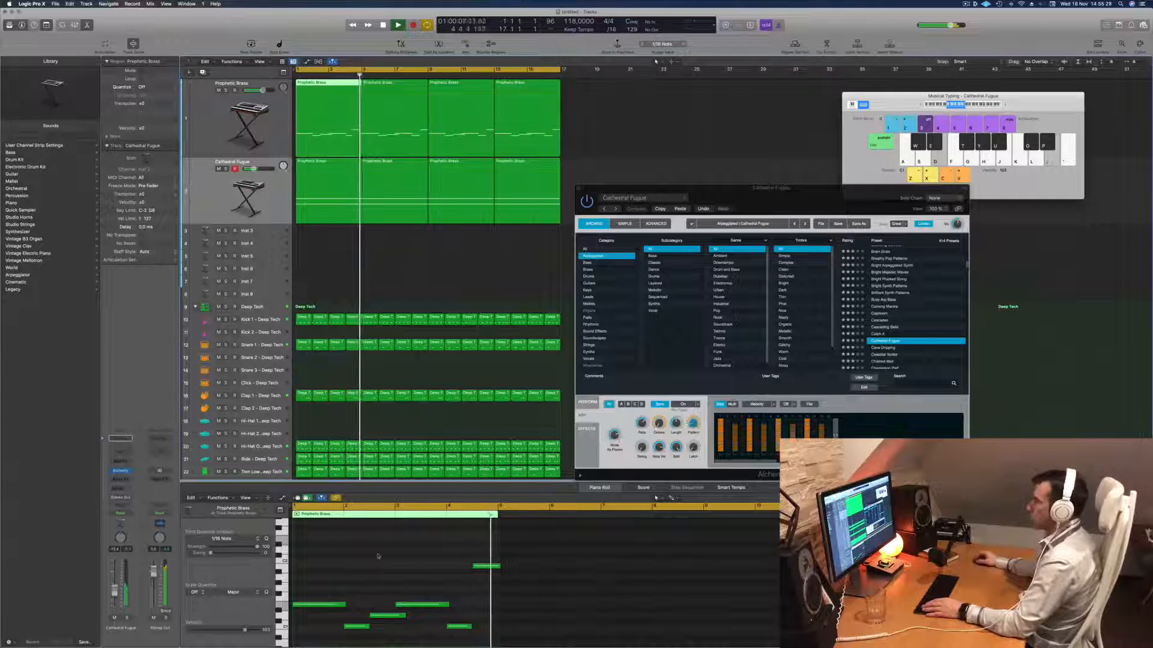
key(Return)
drag(751, 200, 748, 157)
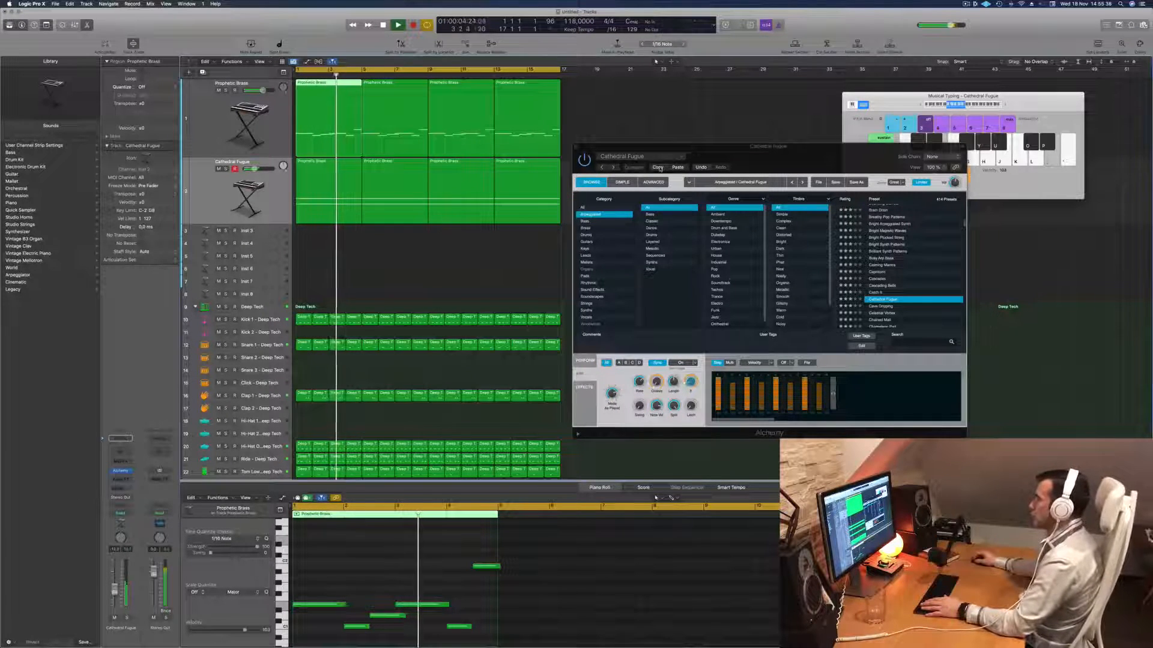
- Stop and restart playback repeatedly to audition the Cathedral Fugue arpeggio pattern against the brass melody and drums
click(839, 163)
key(space)
key(space)
key(space)
key(space)
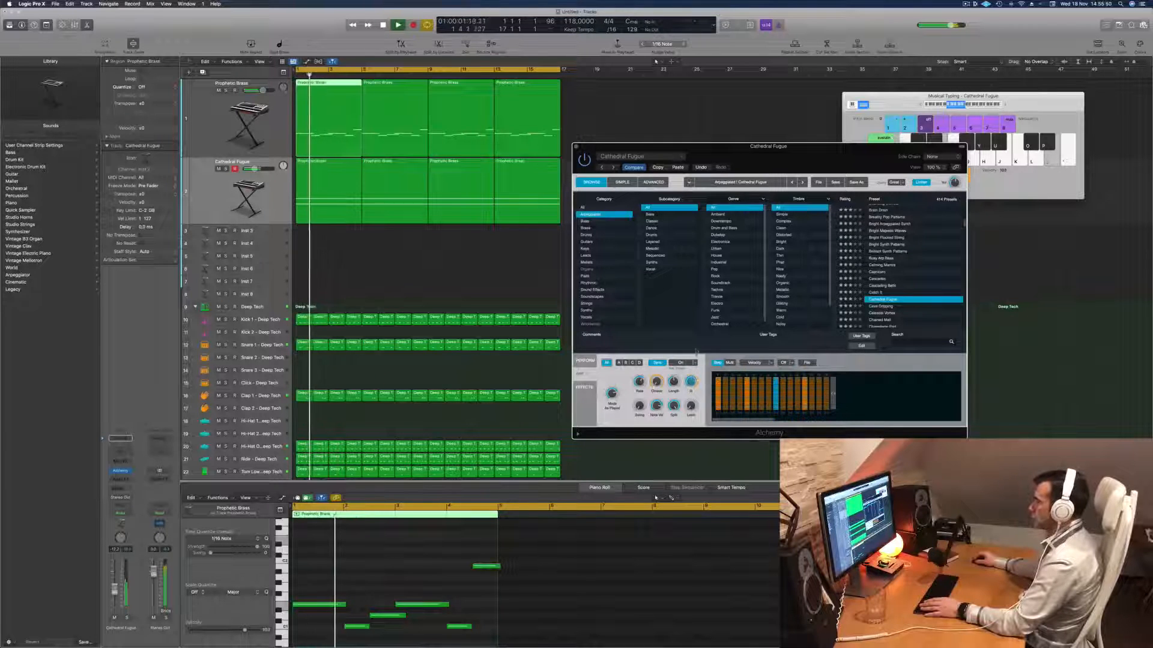
key(space)
key(space)
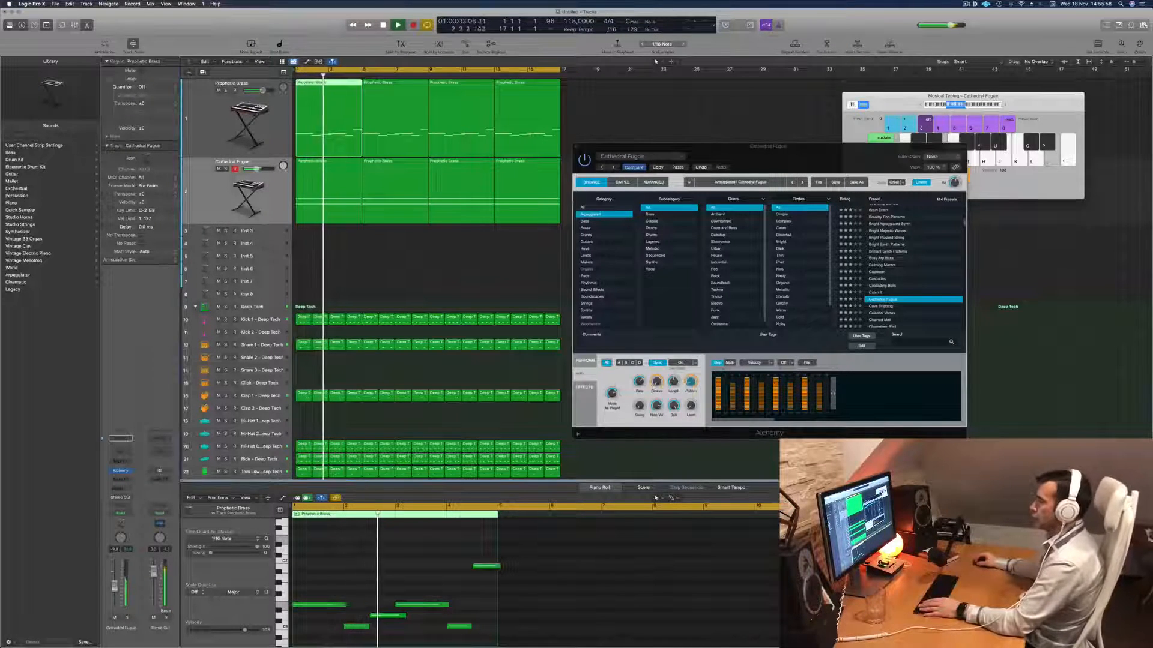
key(space)
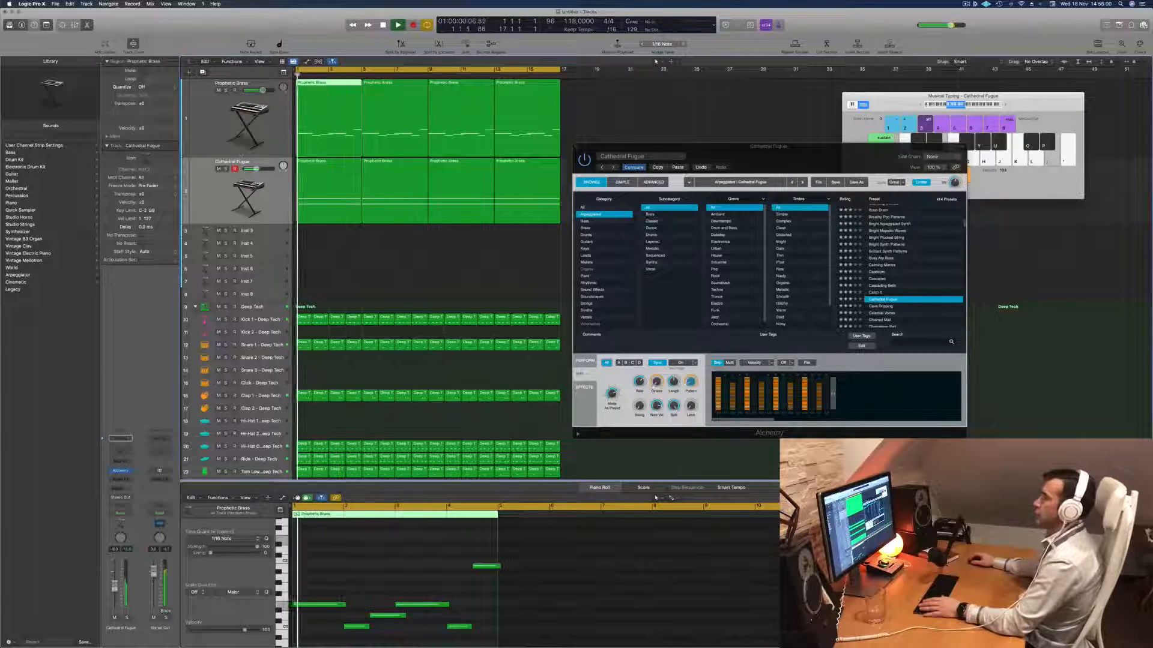
- Inspect the Prophetic Brass track's Alchemy settings during playback and close the plug-in window
click(199, 120)
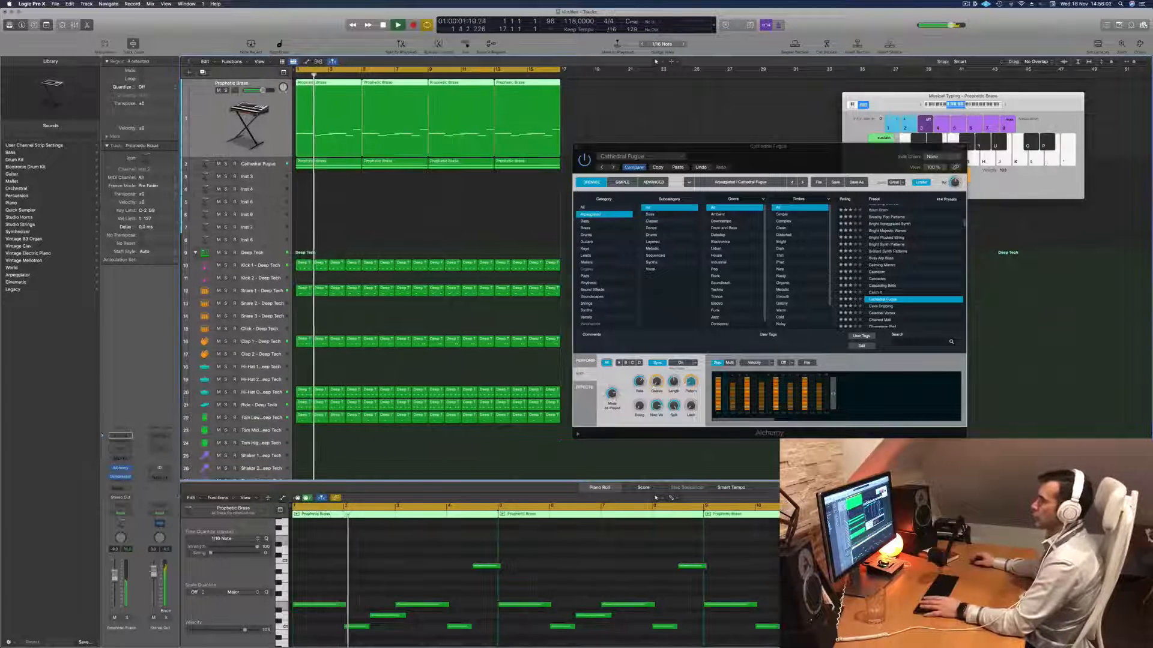
click(120, 468)
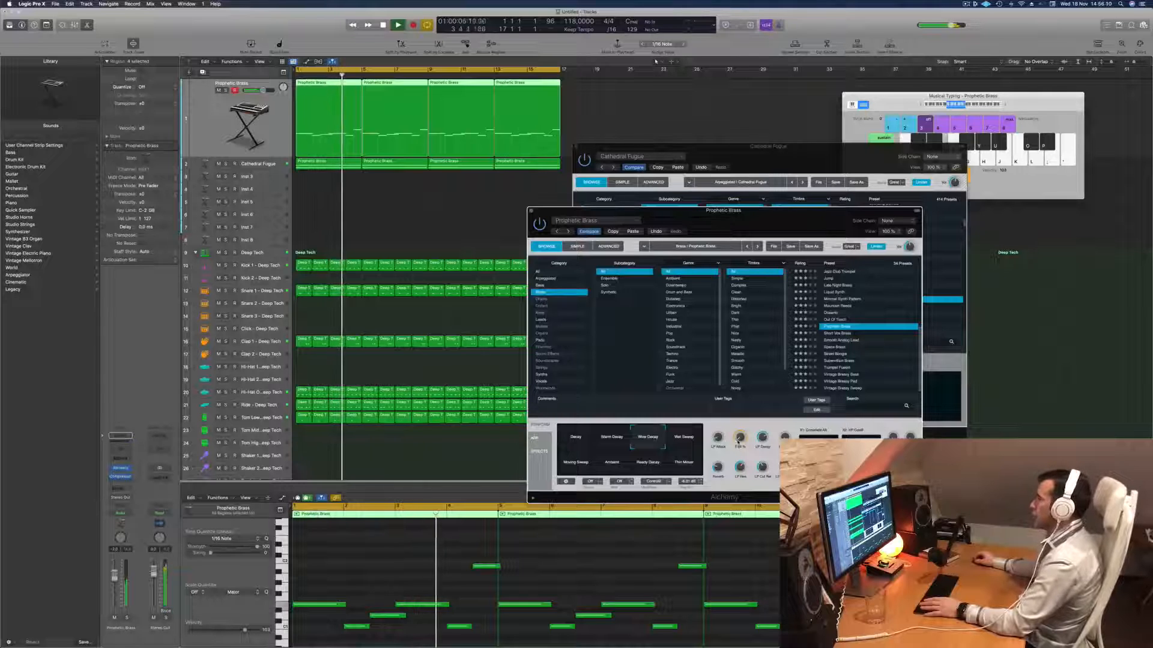
drag(737, 210, 708, 222)
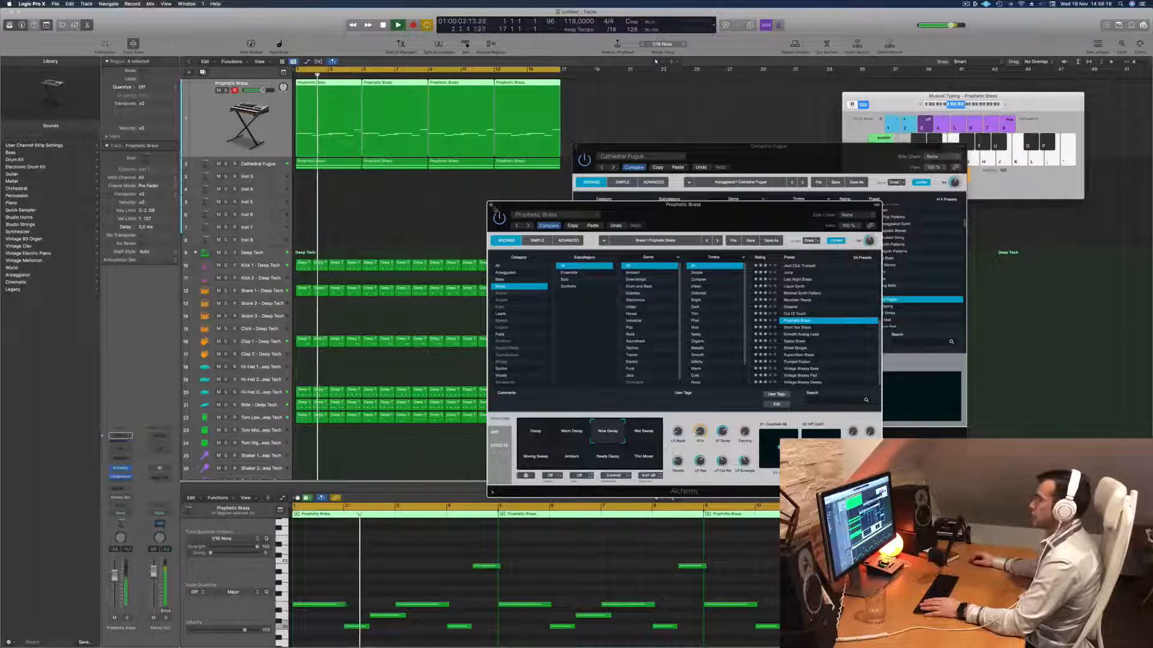
click(492, 206)
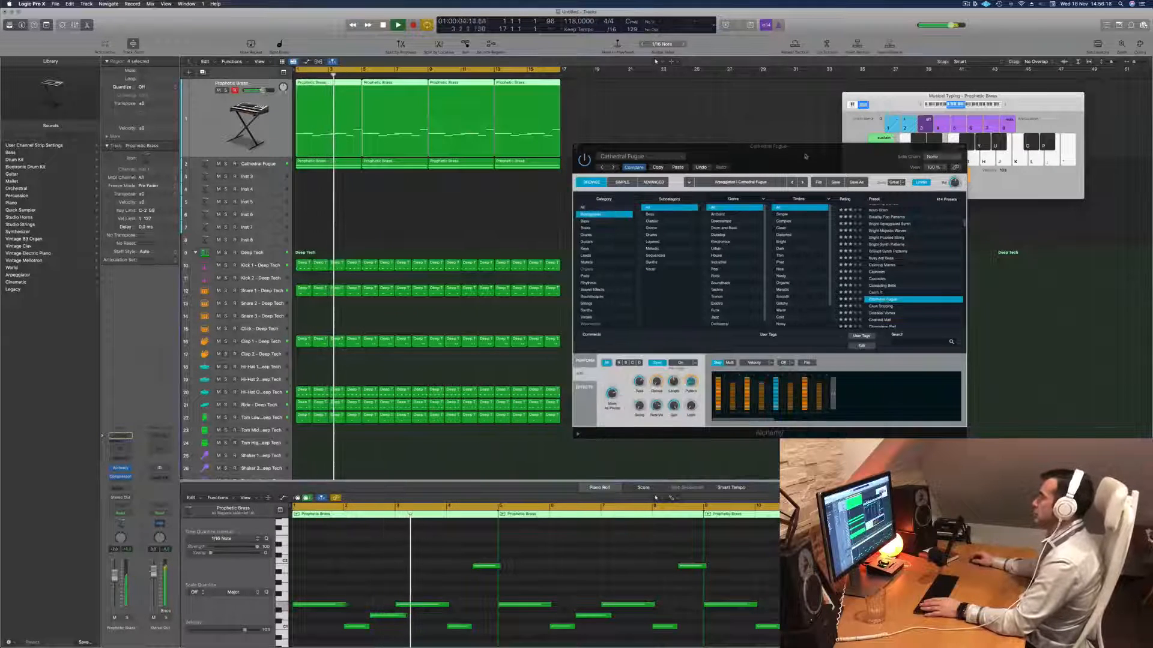
- Add a Channel EQ to the Cathedral Fugue track and set its low cut slightly above 200 Hz during playback
drag(805, 158, 775, 162)
click(270, 165)
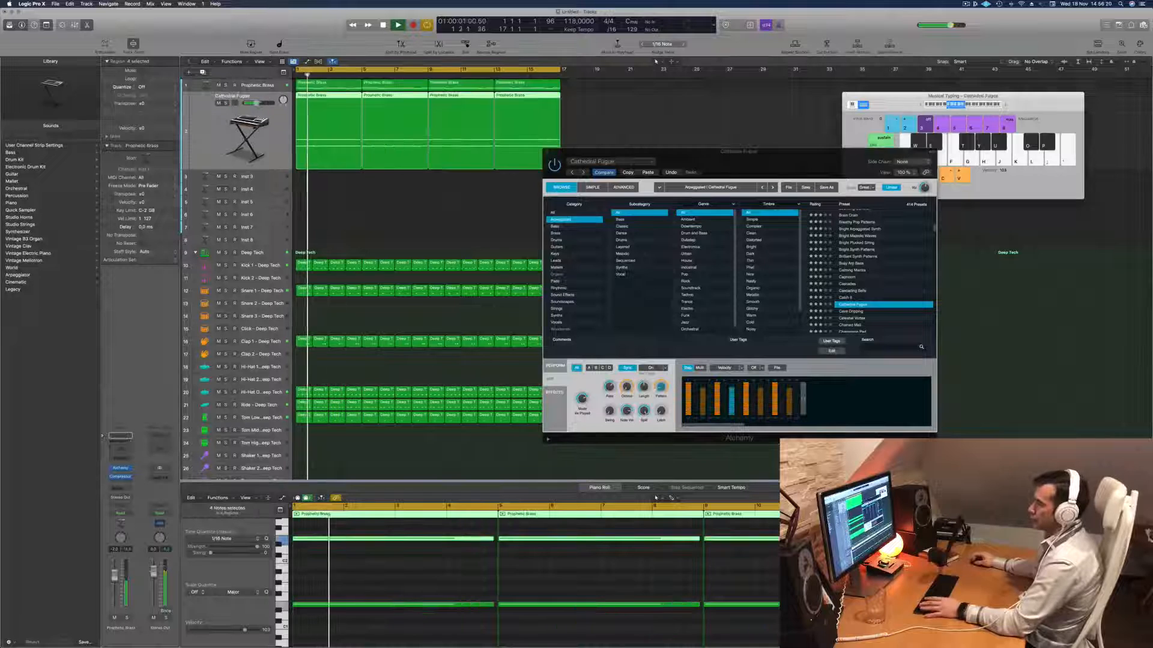
click(125, 453)
key(space)
key(space)
click(396, 135)
key(space)
key(space)
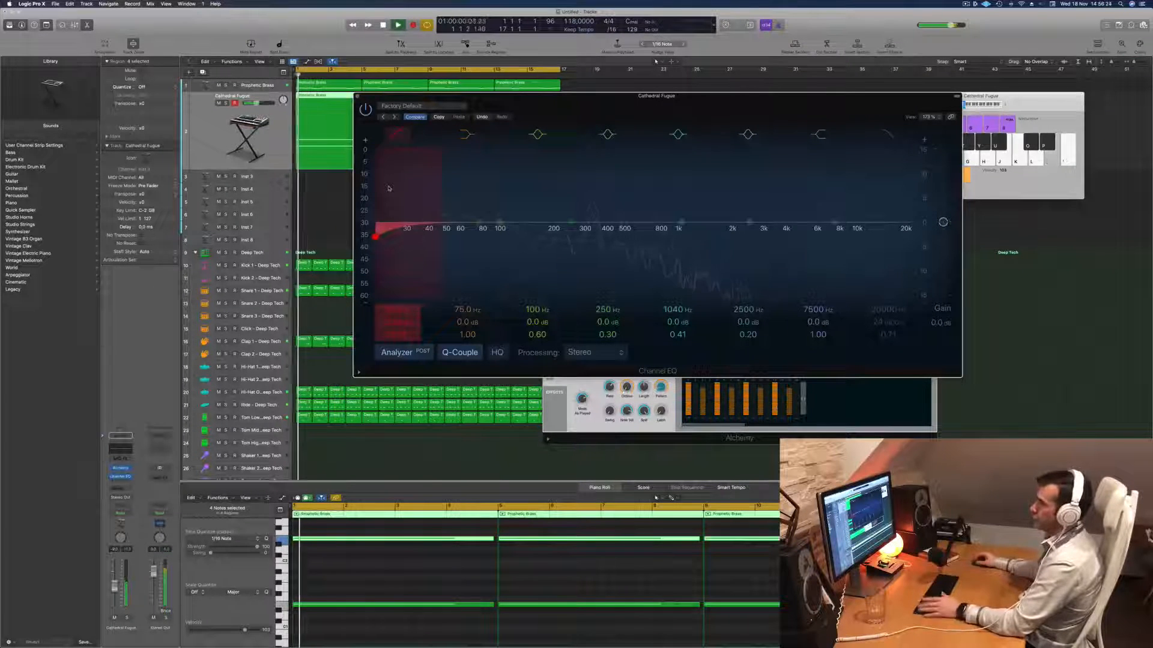
drag(389, 188, 570, 217)
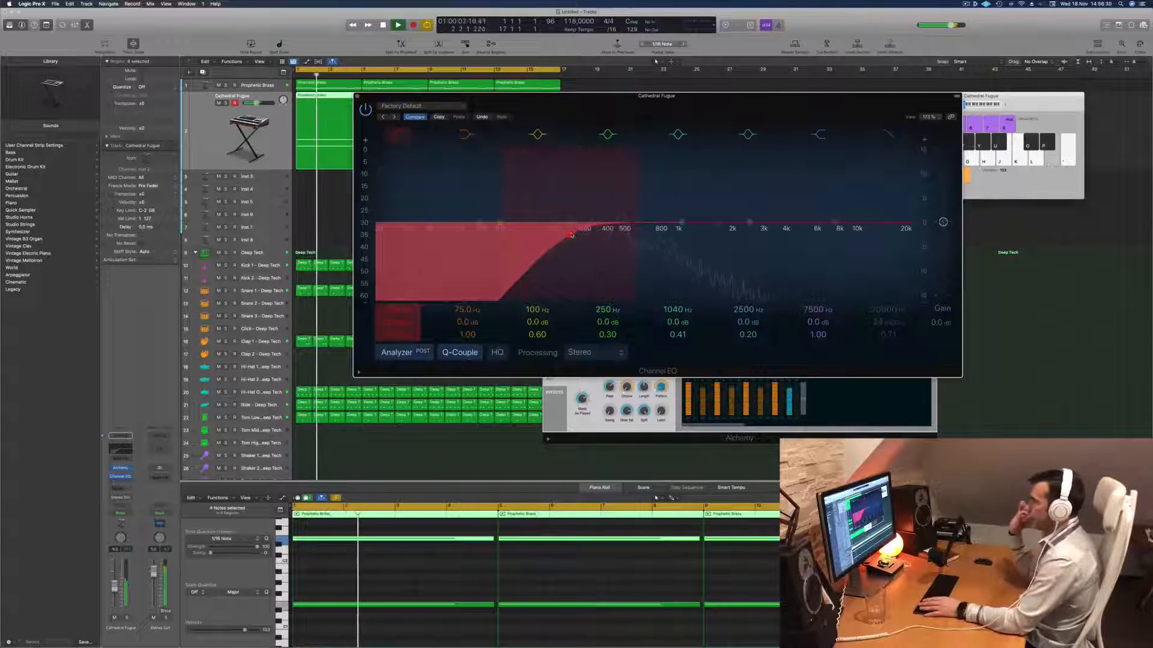
drag(570, 235, 553, 233)
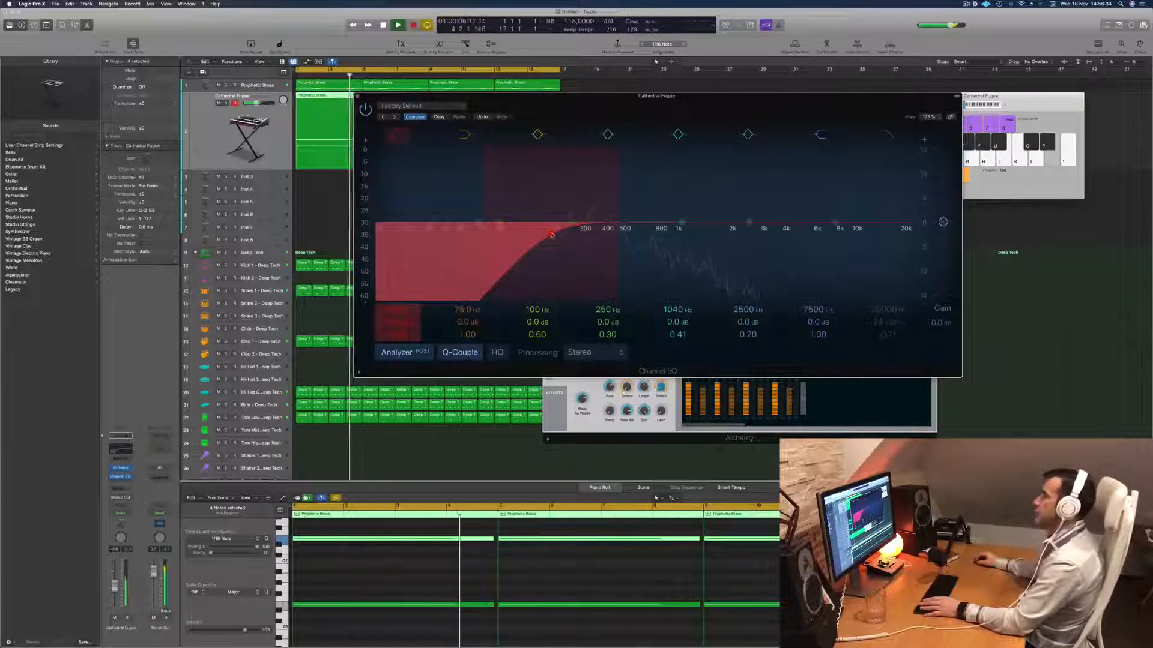
drag(548, 106, 592, 164)
click(400, 153)
- Try different lengths for Cathedral Fugue's arpeggiator step sequence during playback and undo the last change
mouse_move(808, 158)
mouse_down()
mouse_move(784, 159)
mouse_move(828, 148)
mouse_up()
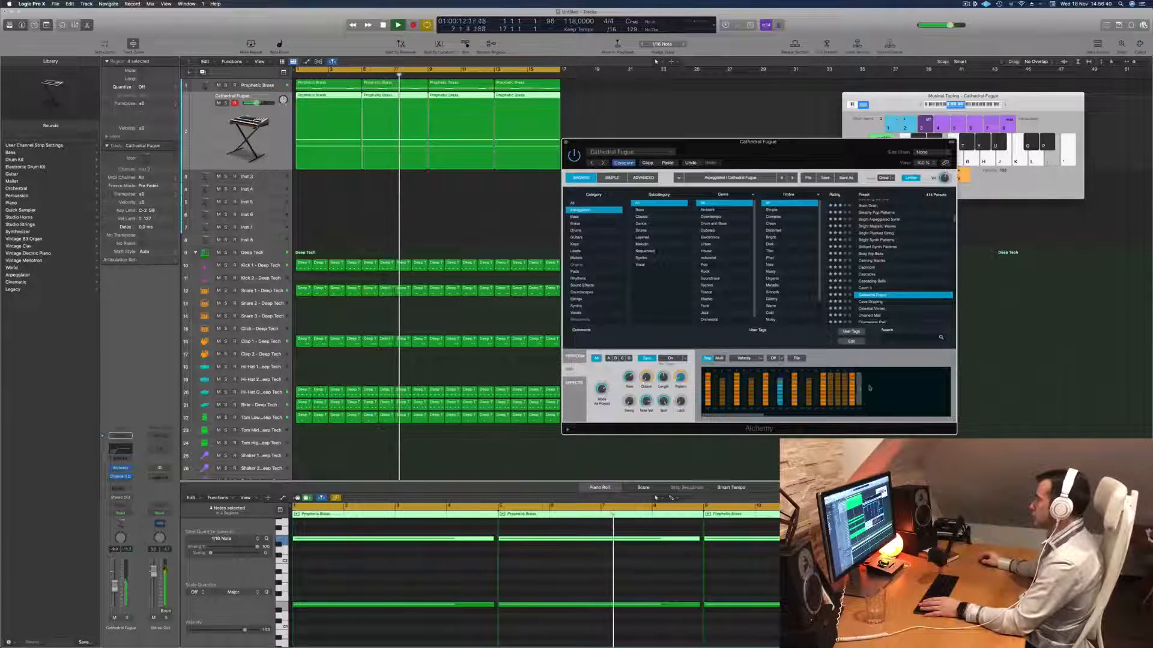
key(Return)
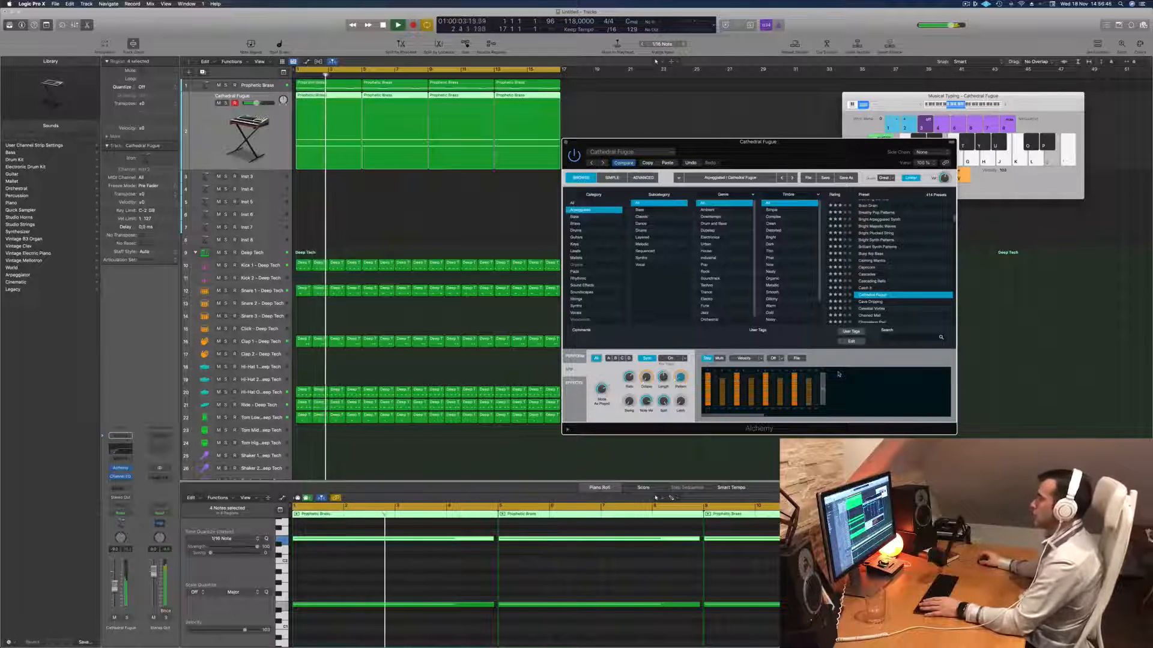
drag(808, 157, 834, 157)
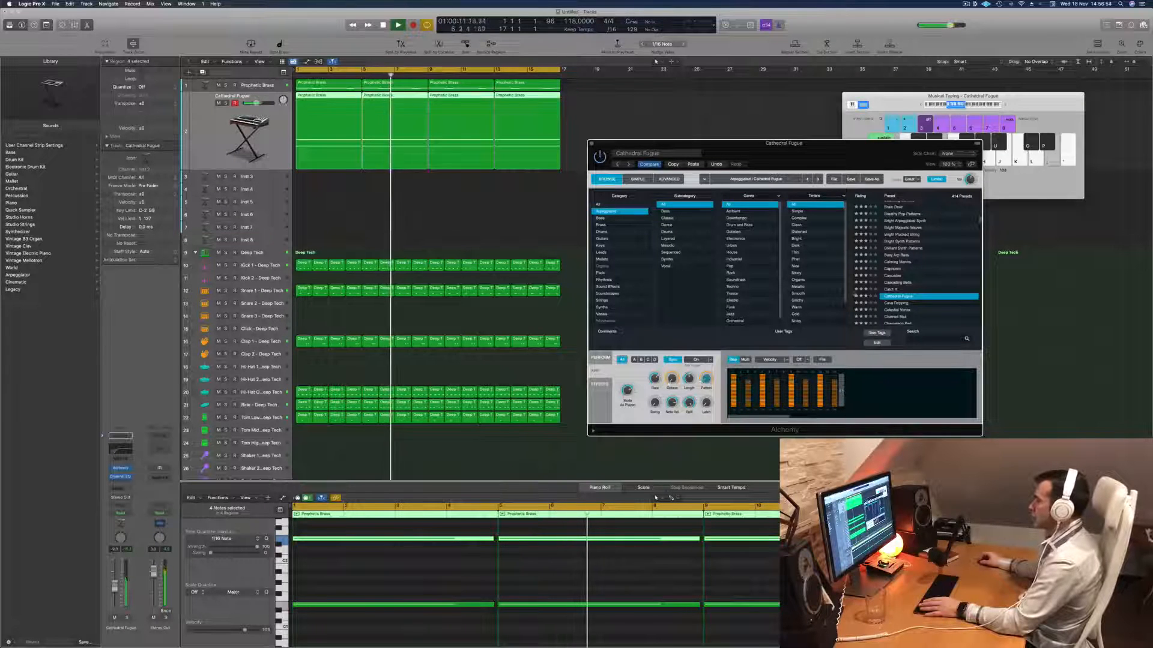
click(714, 164)
key(space)
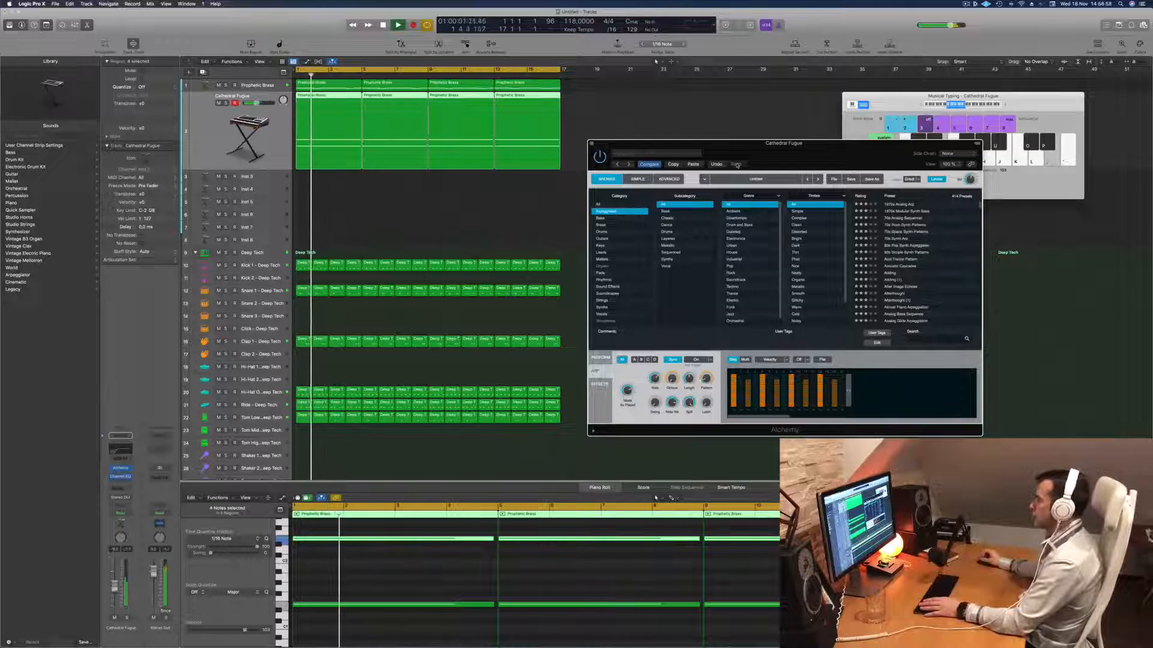
- Adjust Cathedral Fugue's arpeggiator Rate during playback, close the plug-in window and replay the arrangement from the start
drag(780, 148, 810, 109)
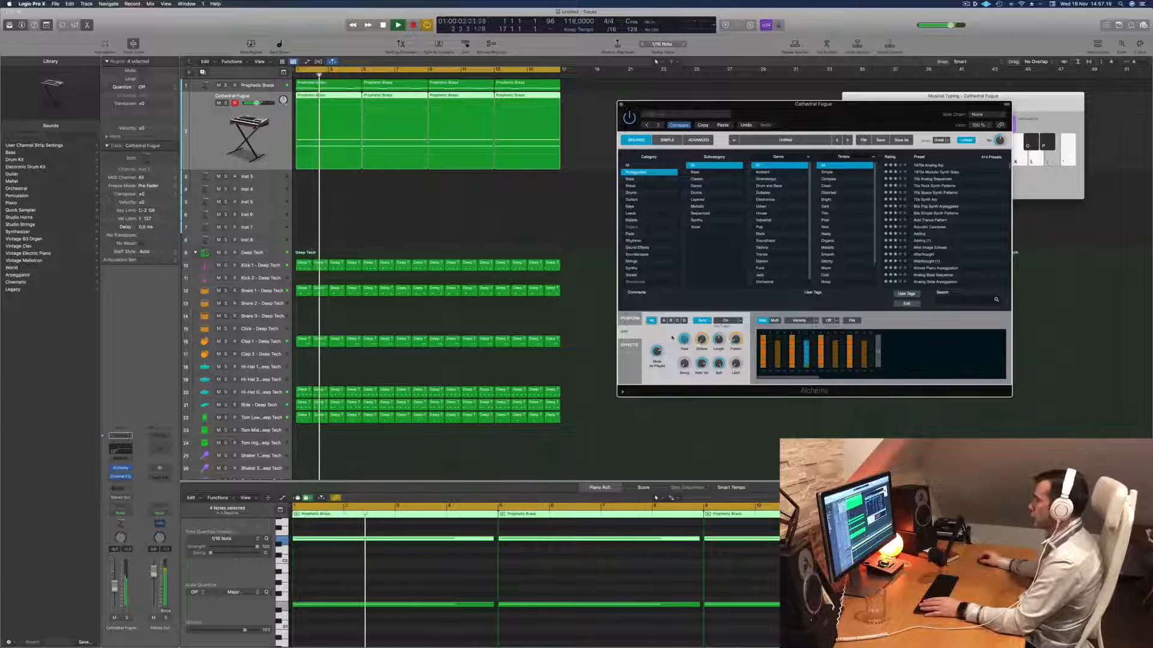
key(Return)
drag(844, 116, 865, 117)
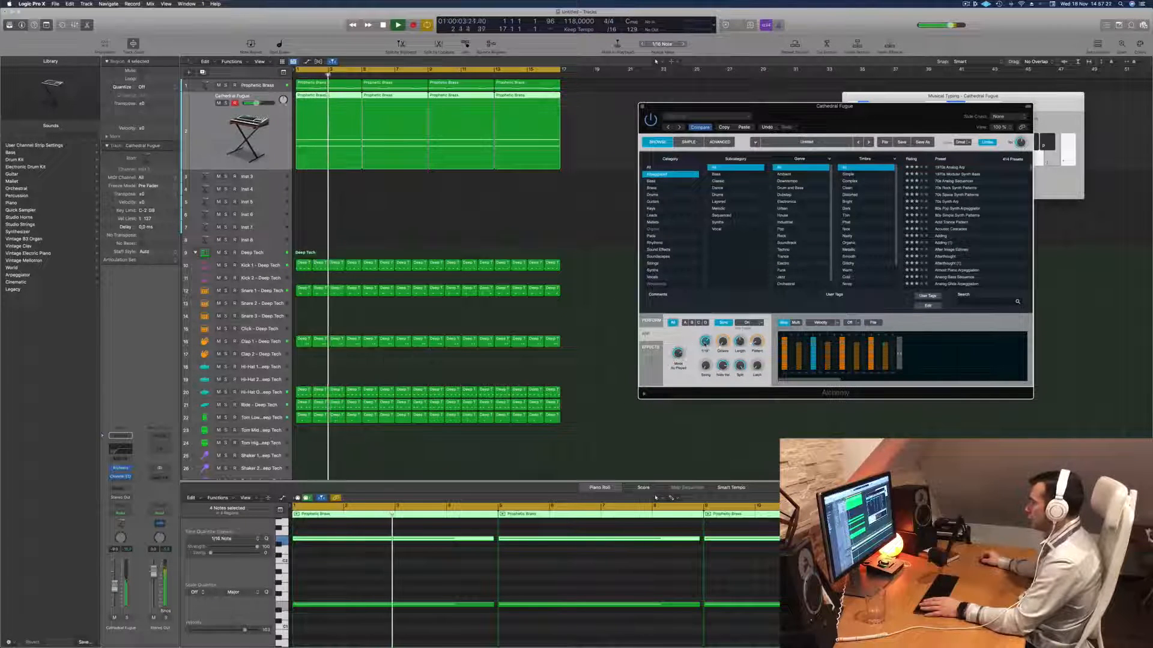
drag(836, 118, 826, 88)
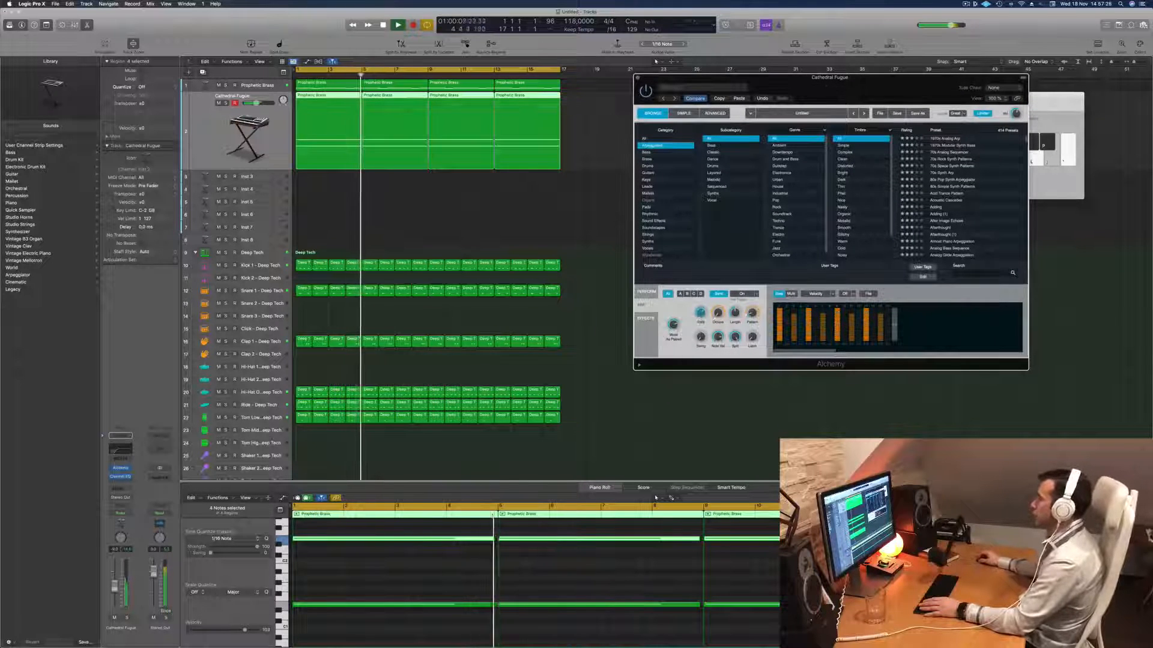
key(space)
key(space)
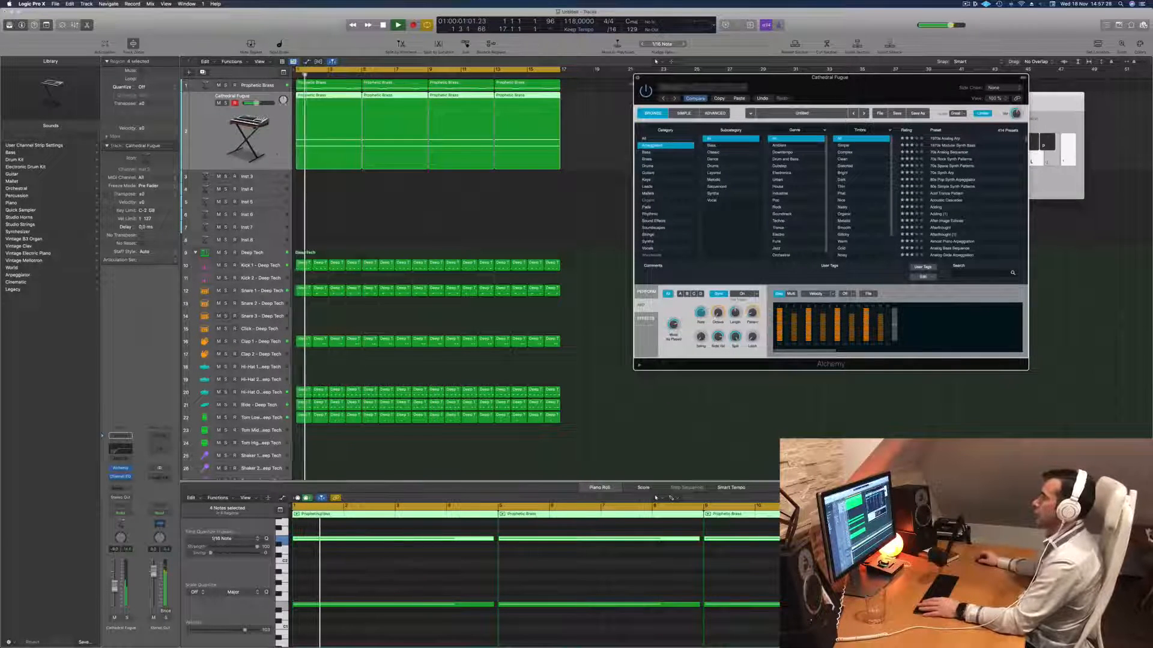
key(super+w)
key(space)
key(space)
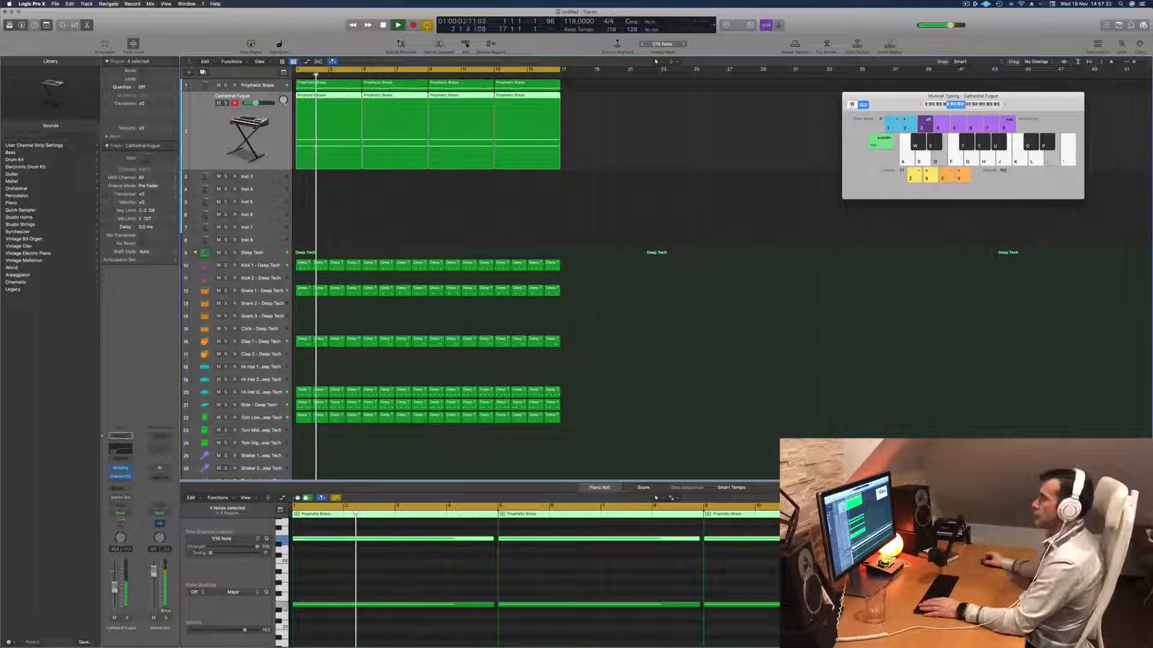
- Duplicate the Cathedral Fugue track with its settings and copy the first four-bar region onto the new track
click(369, 240)
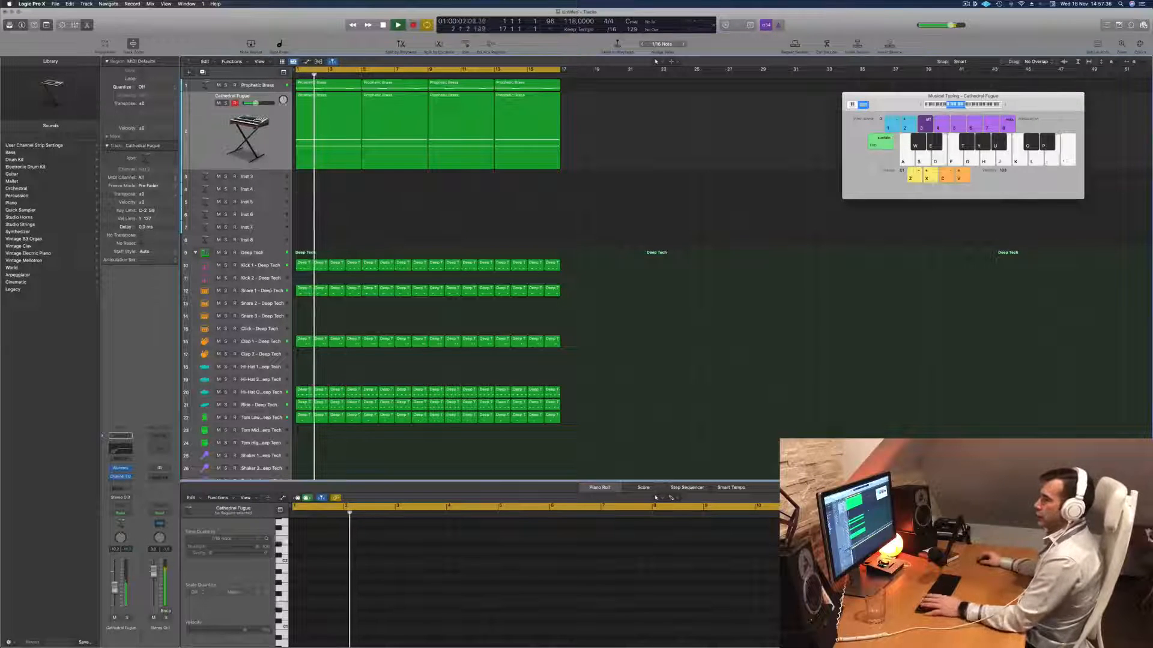
click(275, 154)
key(space)
key(space)
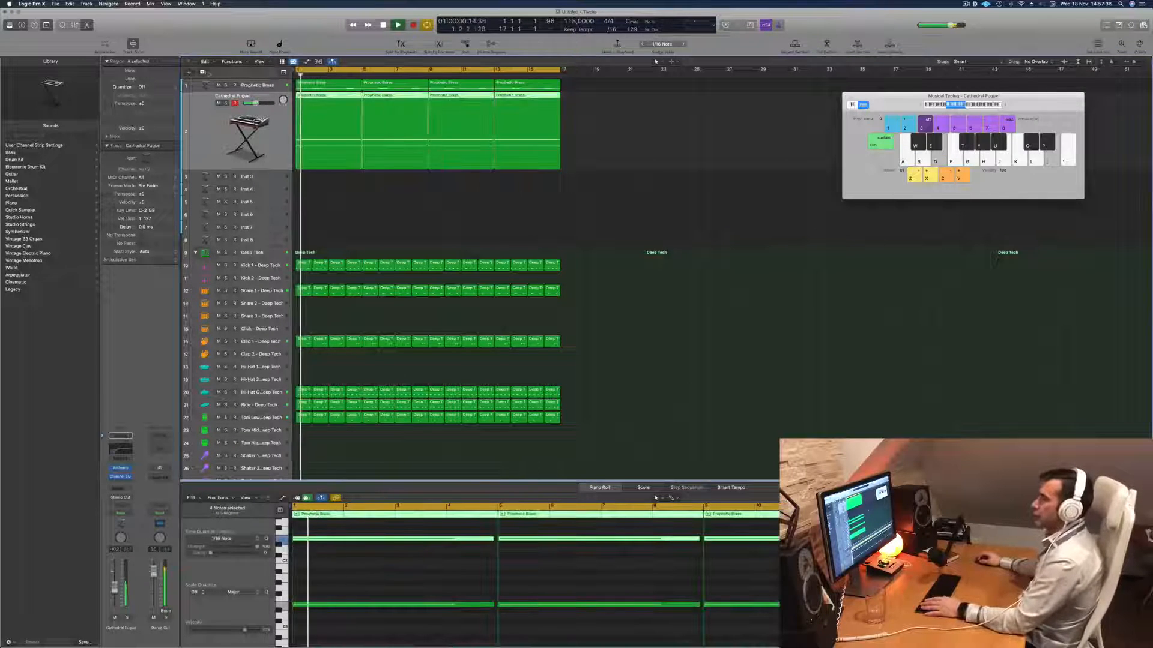
key(super+d)
drag(313, 99, 314, 167)
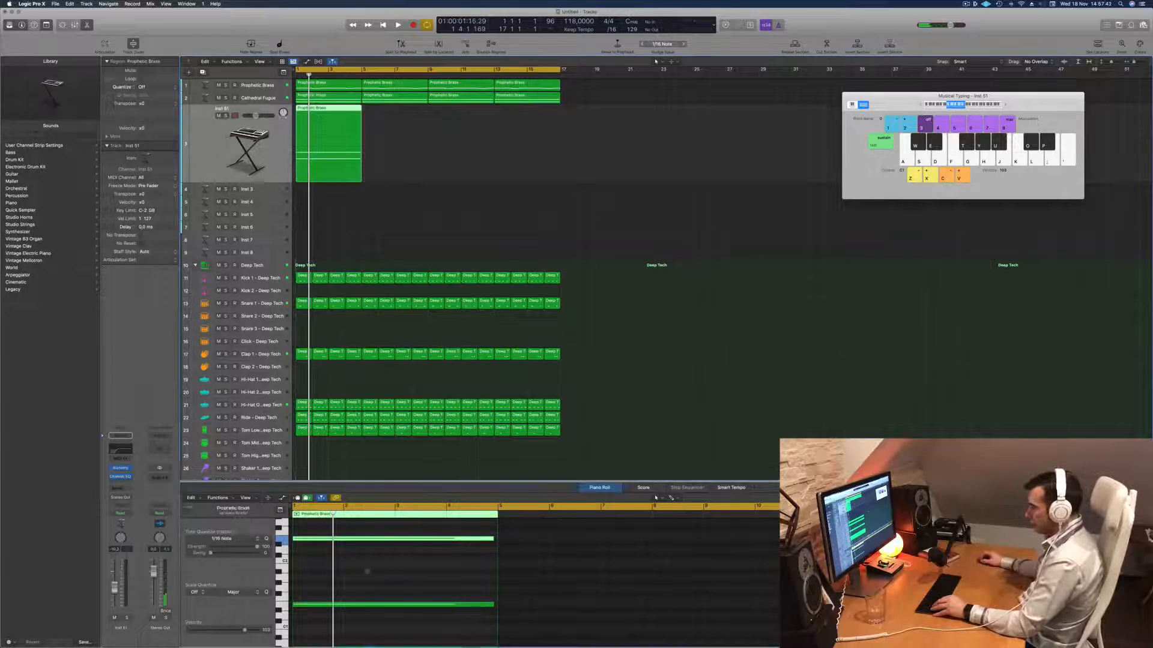
- Shorten the copied region's two long notes to short stabs and repeat the pair at bar 2 beat 3 and at bar 4
drag(365, 553, 377, 645)
drag(491, 583, 298, 587)
key(space)
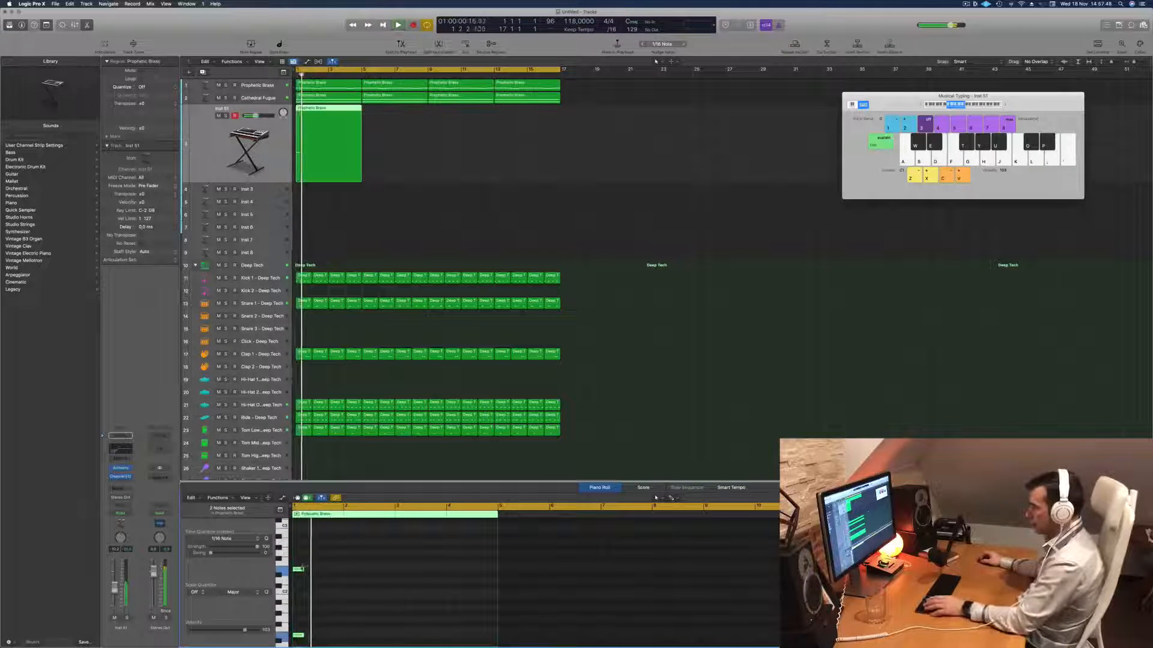
drag(299, 569, 455, 577)
key(space)
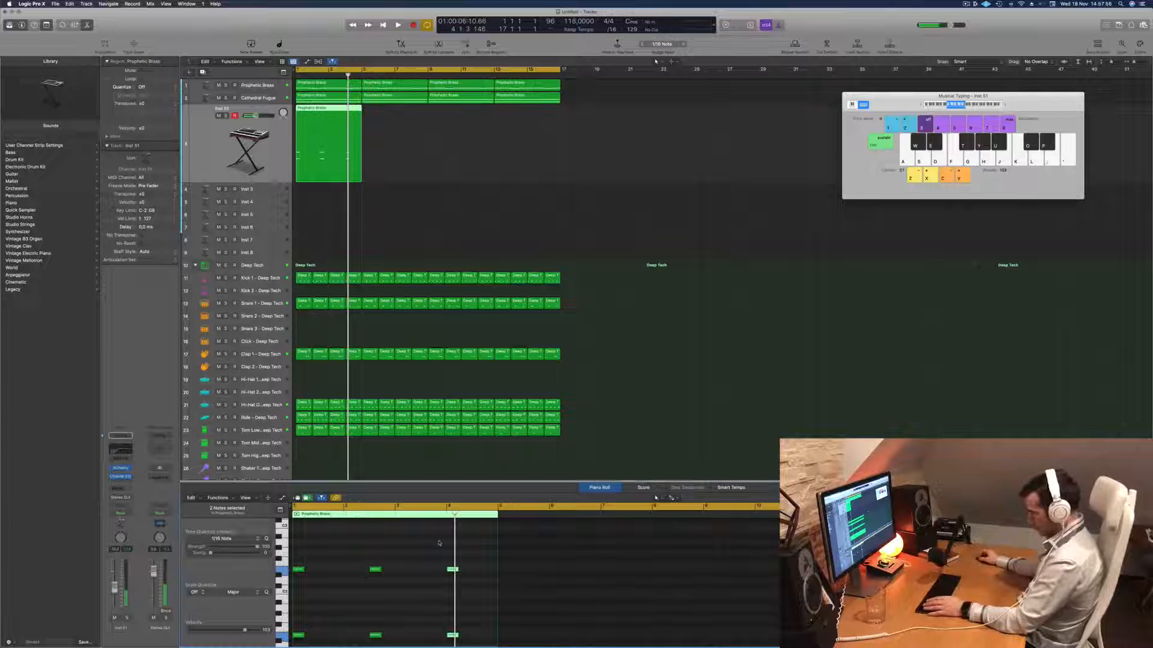
key(space)
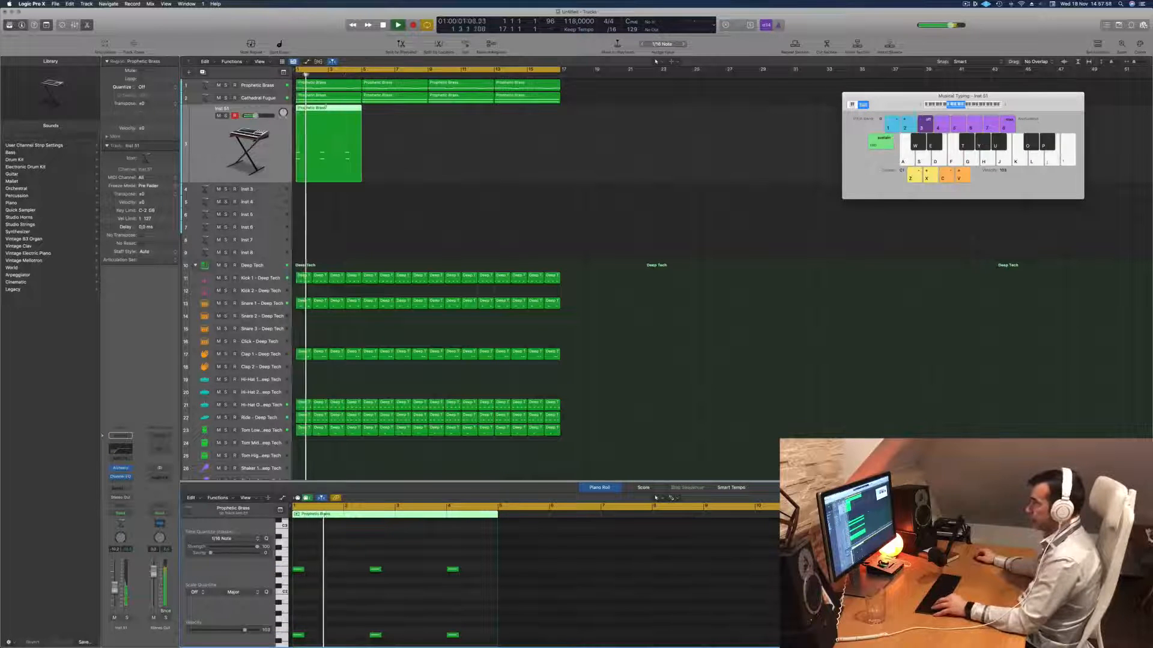
- Shorten the stab region on the new track to its first two bars and replay it from the start
click(329, 111)
key(Delete)
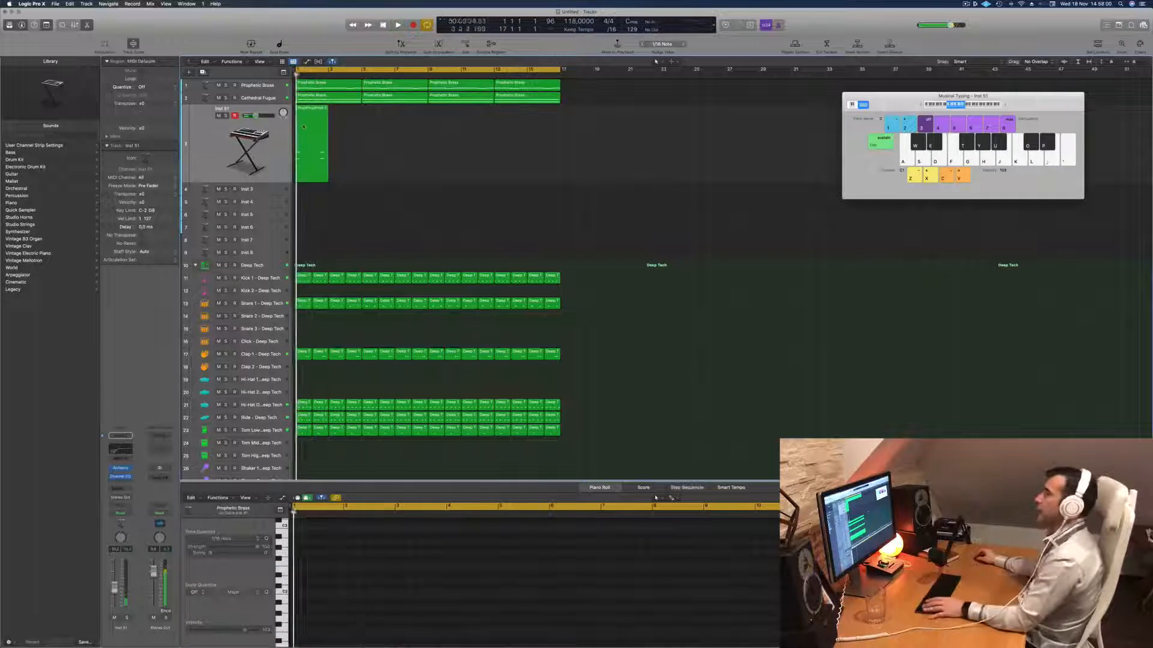
key(space)
key(space)
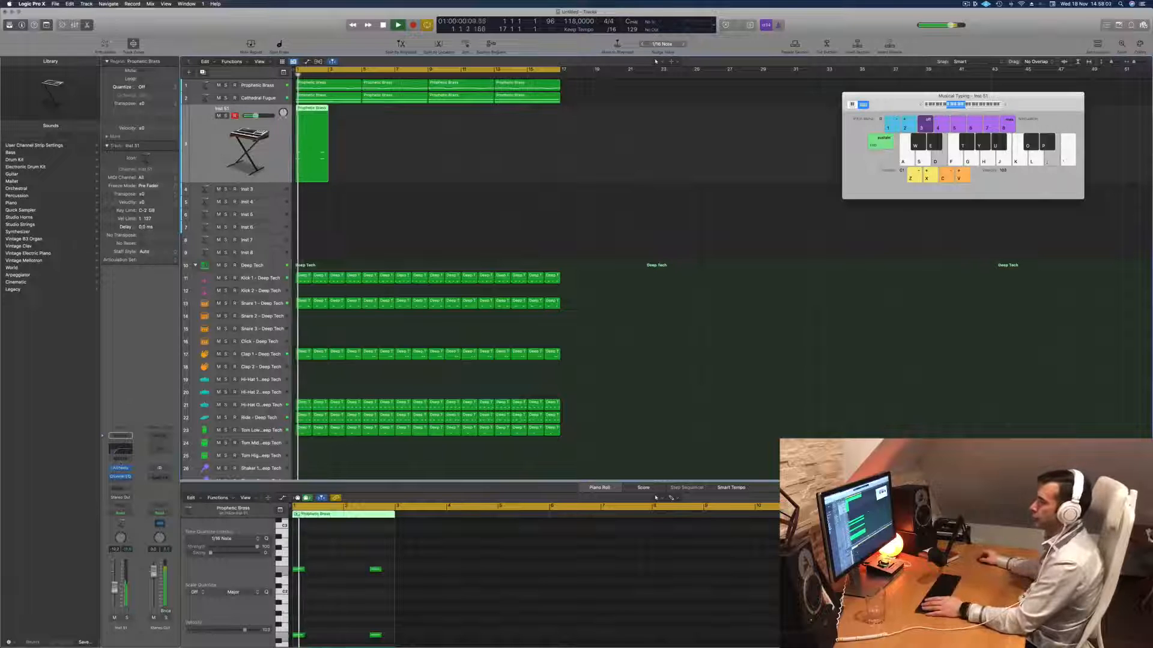
- Load the Spacey Dream Bell preset from Alchemy's fast-attack pads on the new track and raise the channel volume
click(121, 469)
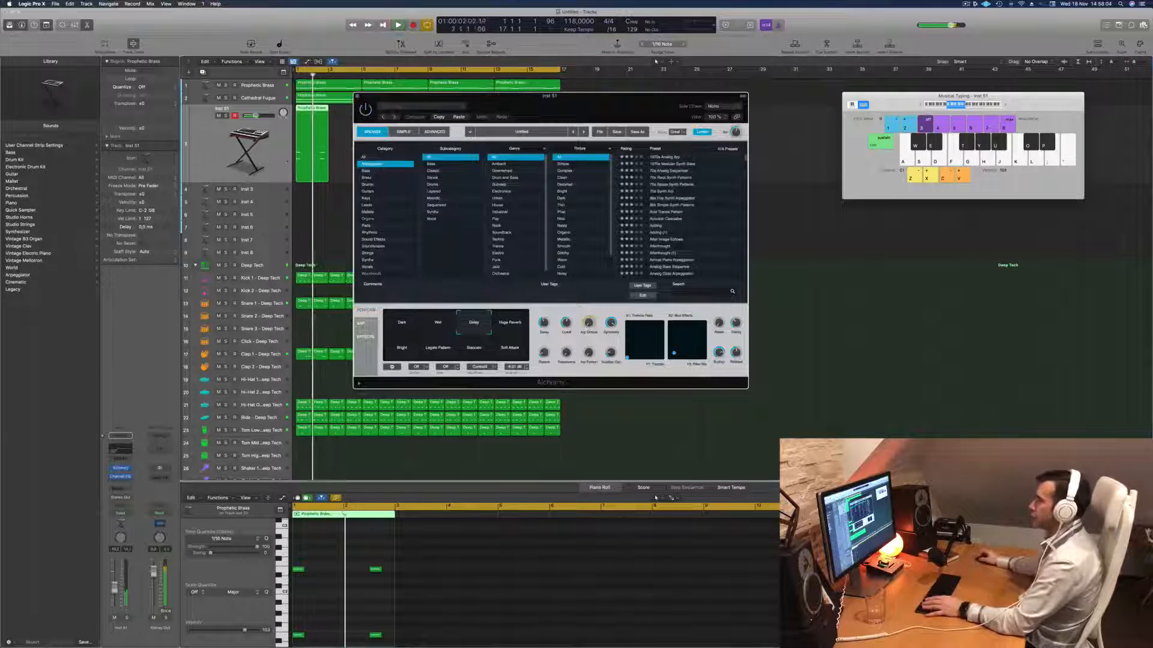
click(365, 206)
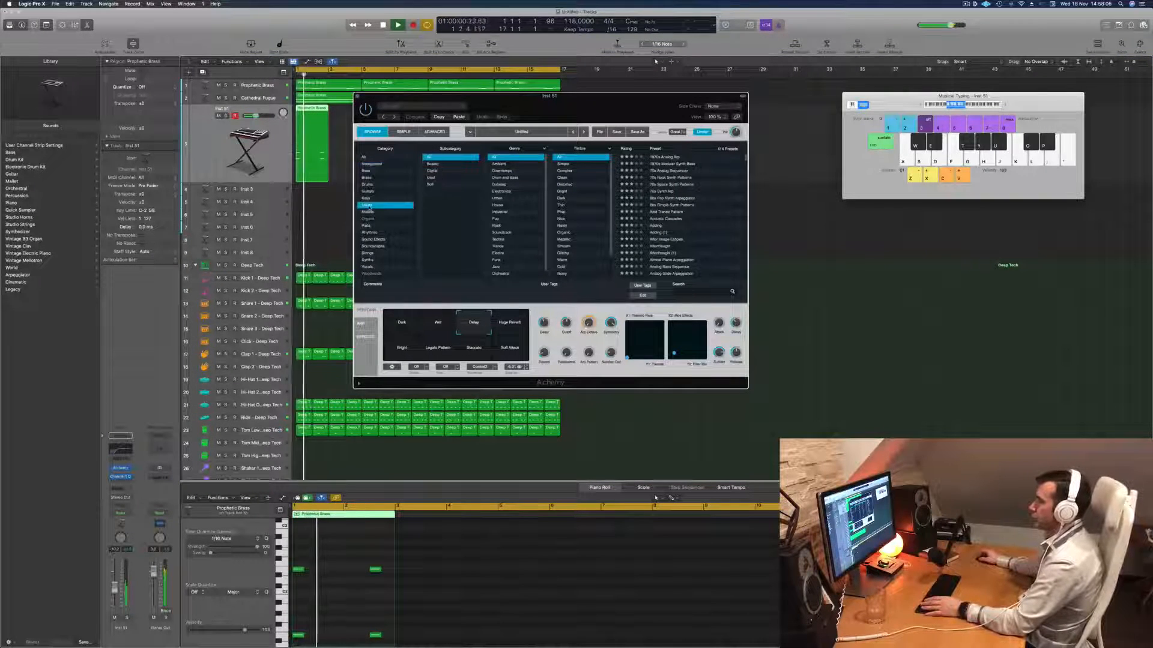
click(366, 226)
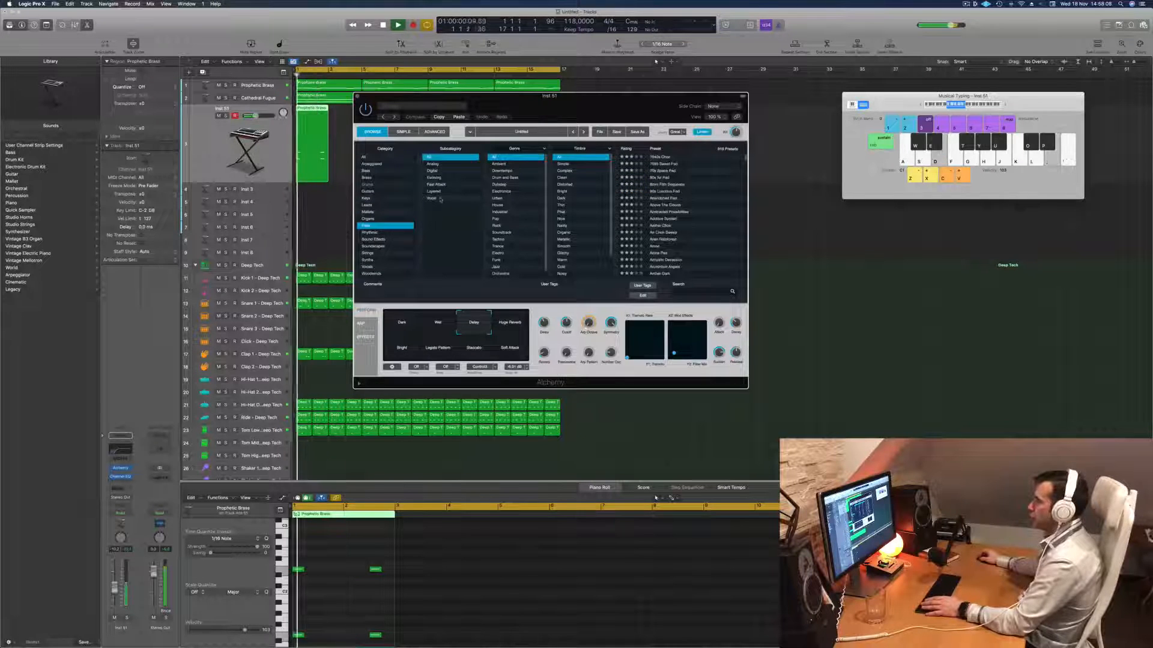
click(434, 191)
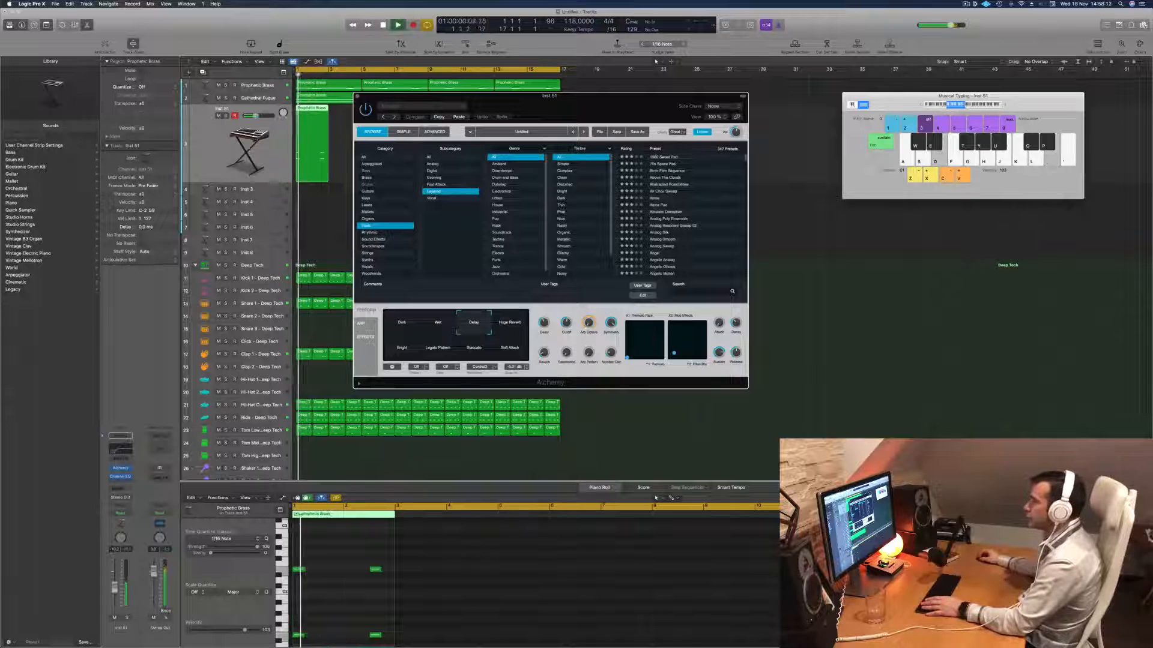
scroll(668, 222, down, 10)
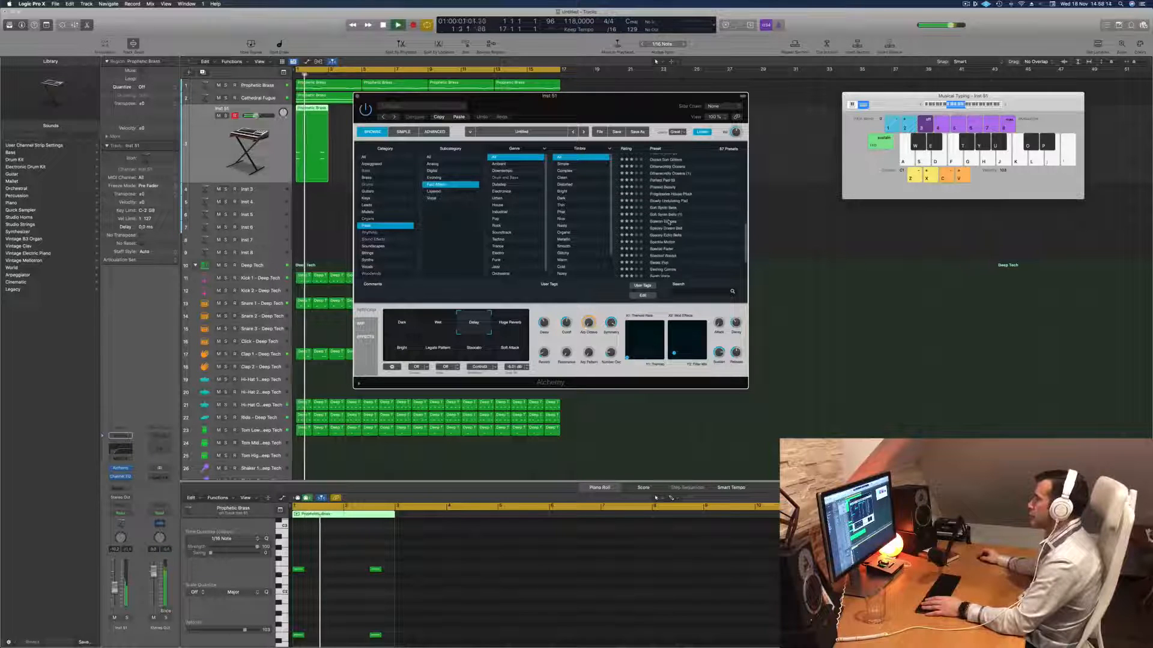
click(665, 228)
drag(618, 117, 839, 111)
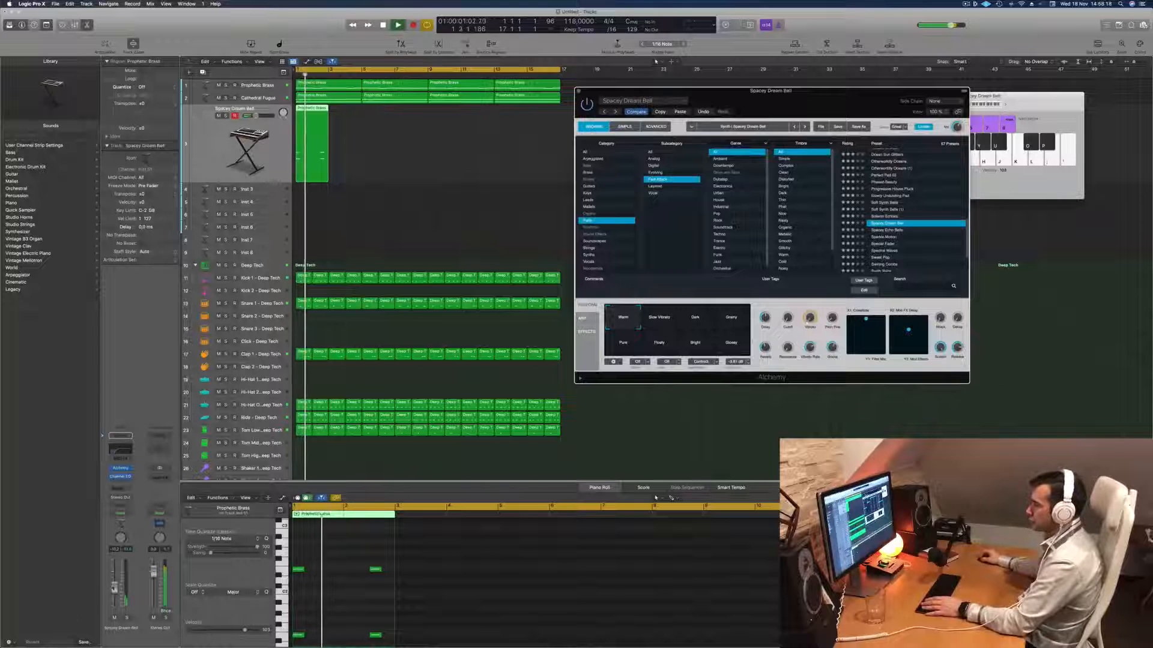
click(114, 579)
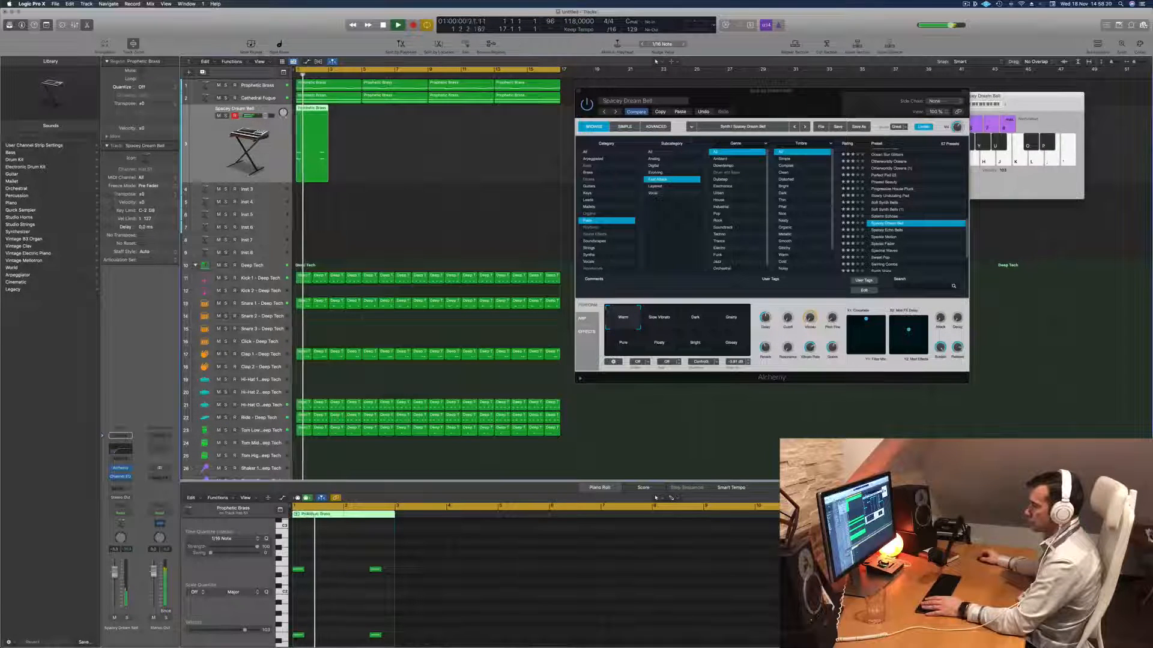
- Switch the new track's Alchemy preset to Spectral Waves and adjust the synth's output volume during playback
scroll(911, 241, down, 3)
click(884, 216)
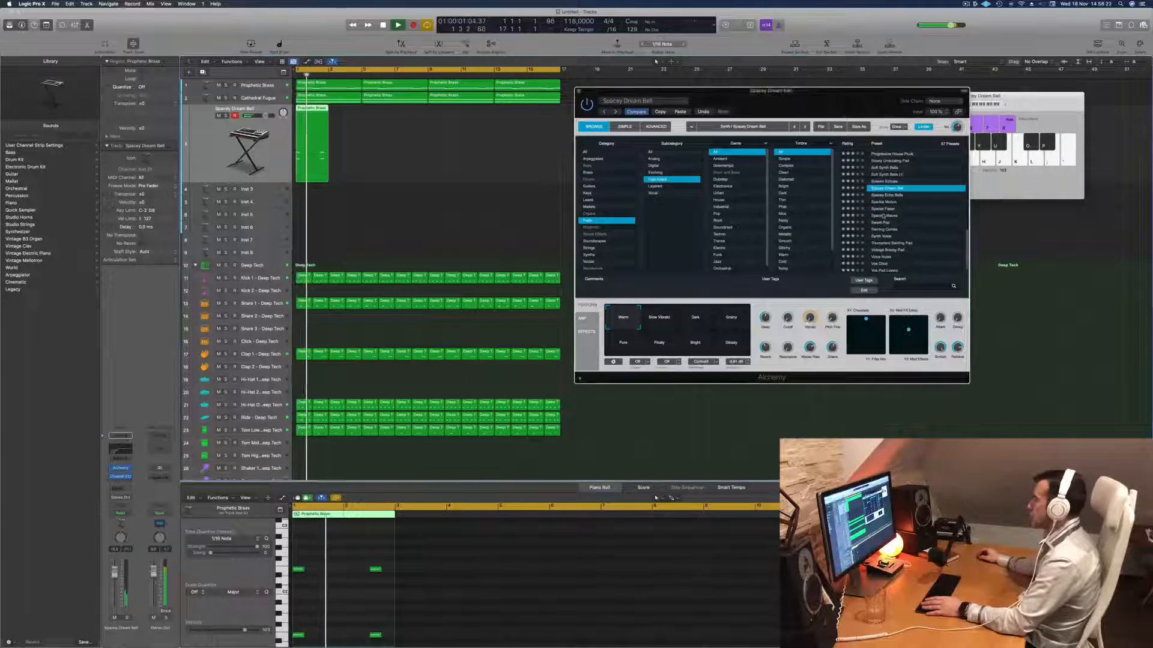
click(883, 216)
key(space)
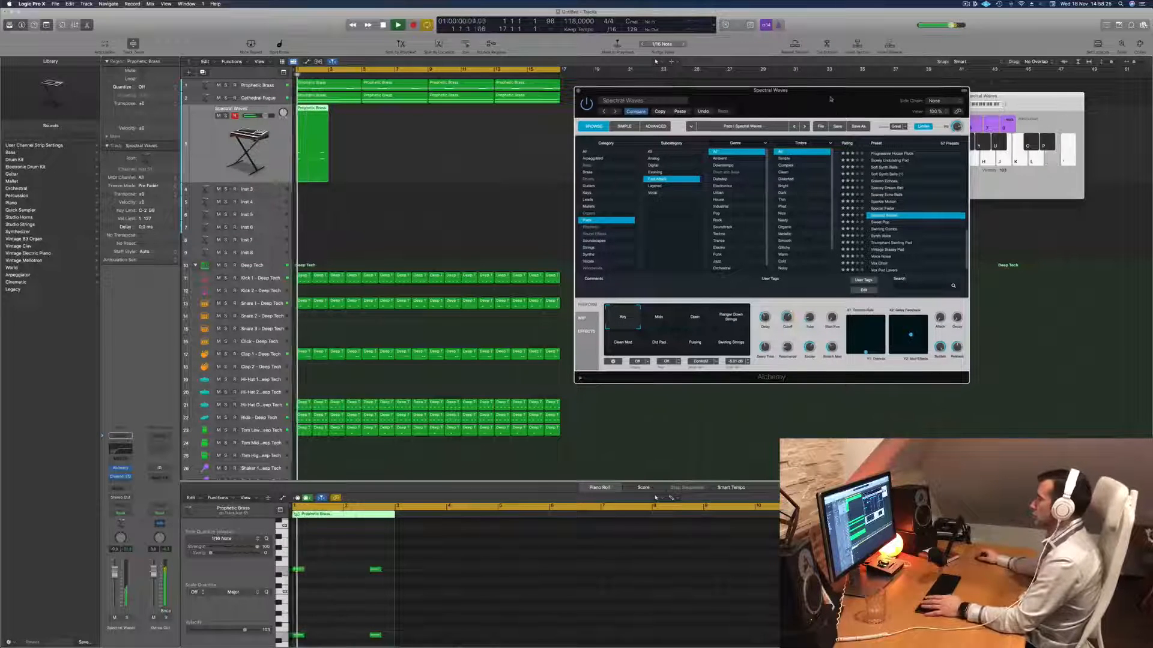
drag(841, 101, 796, 94)
key(Return)
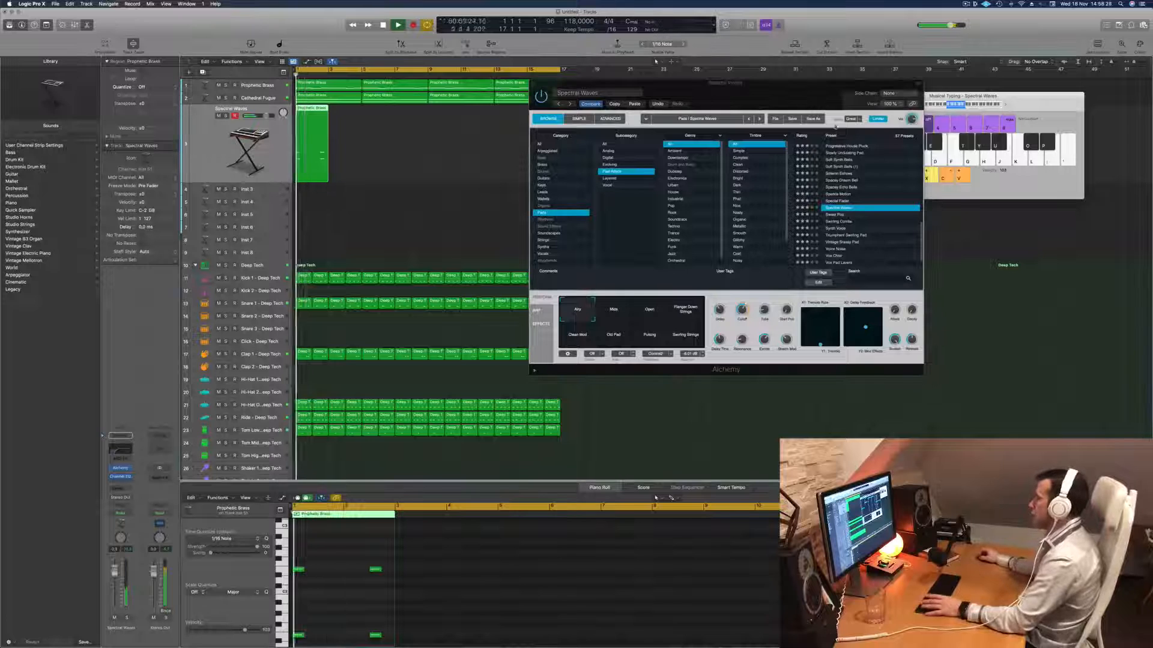
click(911, 120)
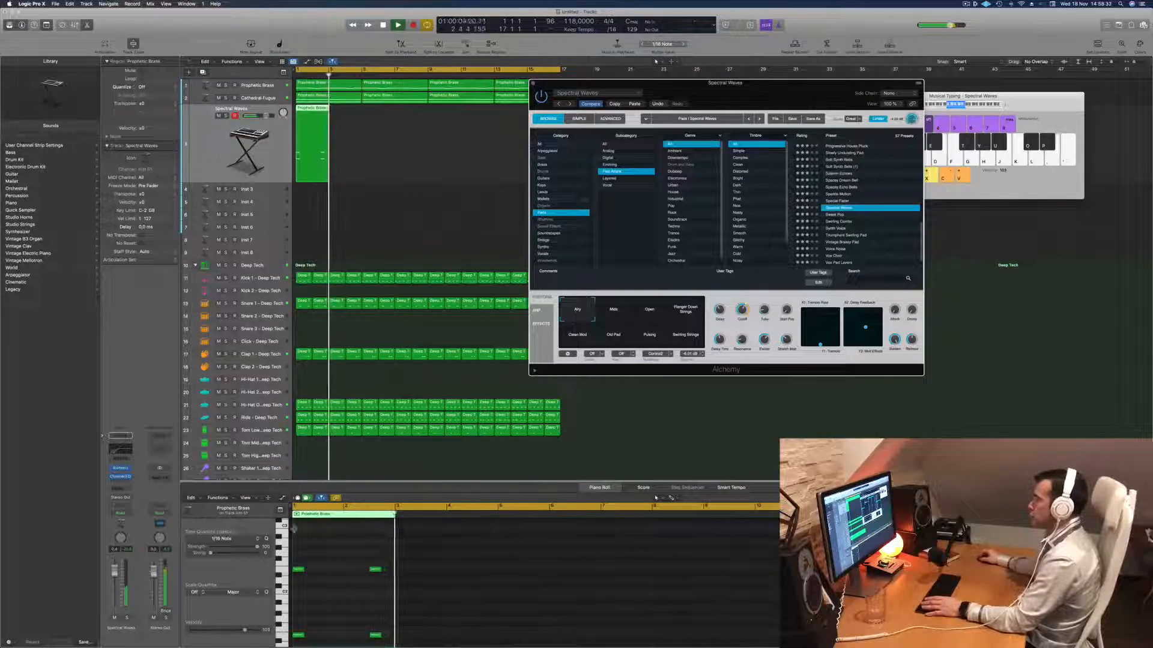
- Select the second pair of stab notes in the Spectral Waves region
drag(347, 543, 390, 621)
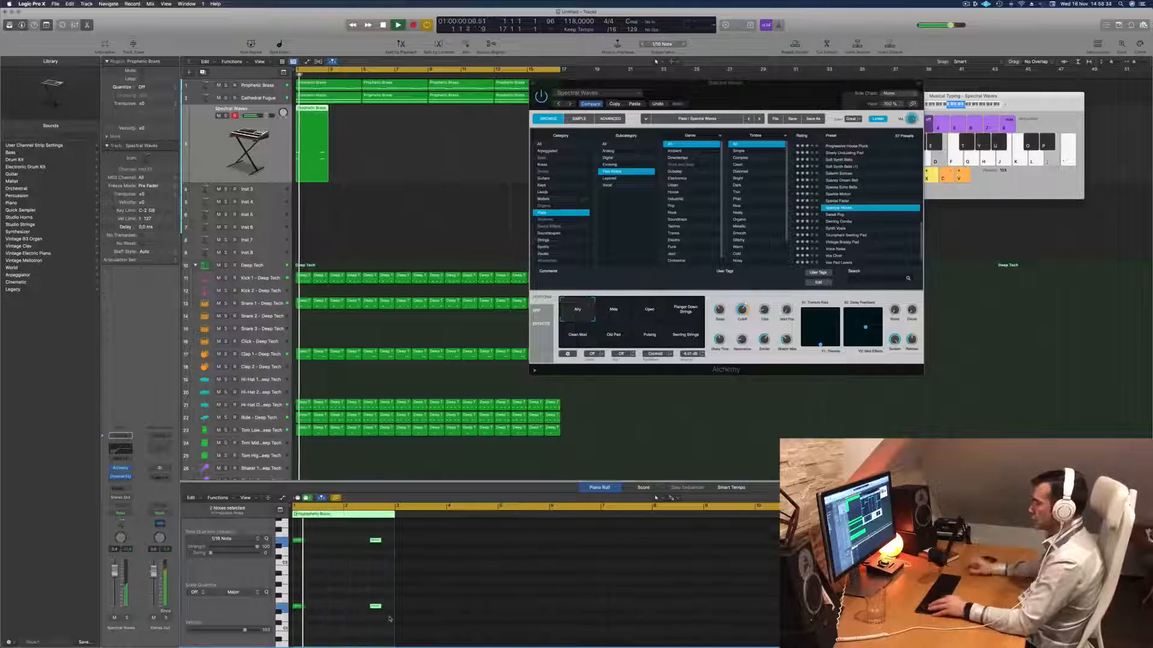
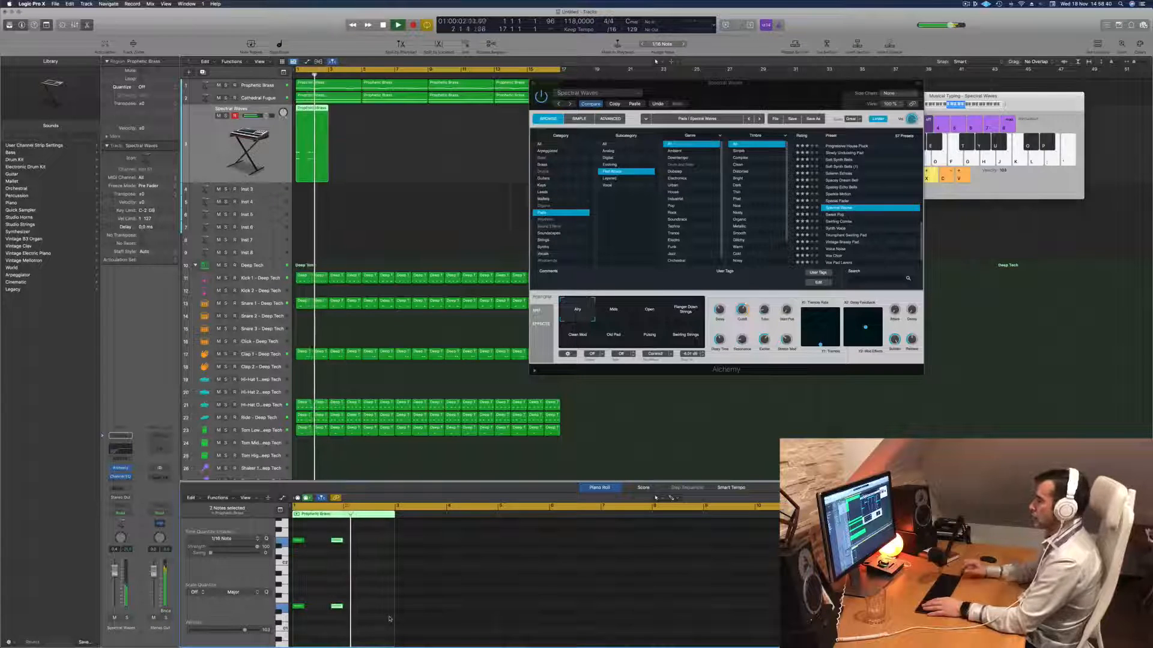
- Copy the selected stab-note pair to a third position near the end of bar 2 in the Spectral Waves region and replay it
key(space)
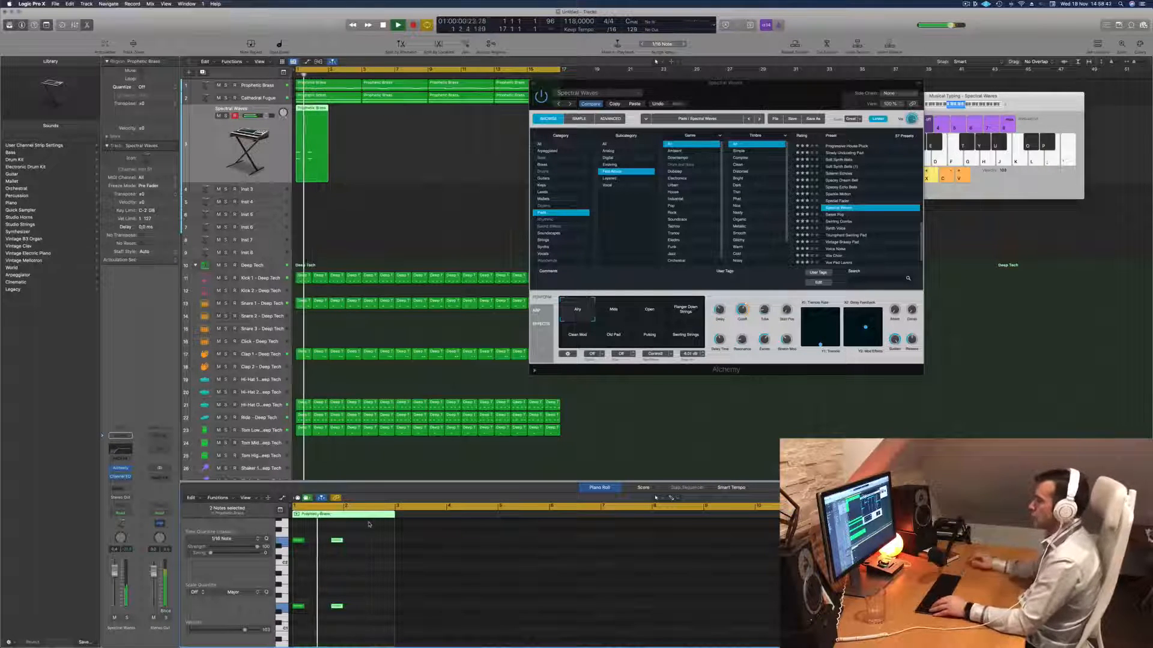
drag(340, 542, 378, 547)
key(space)
key(space)
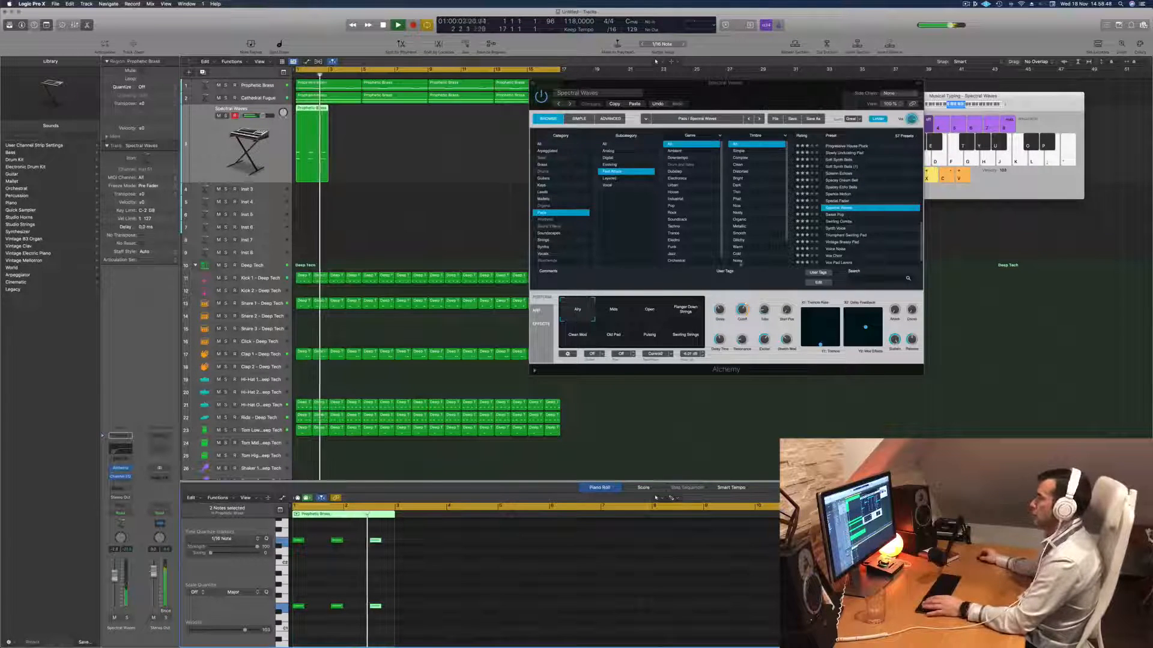
- Tweak Alchemy's cutoff on Spectral Waves and low-cut its Channel EQ at 127 Hz with a 12 dB/Oct slope
drag(743, 309, 743, 311)
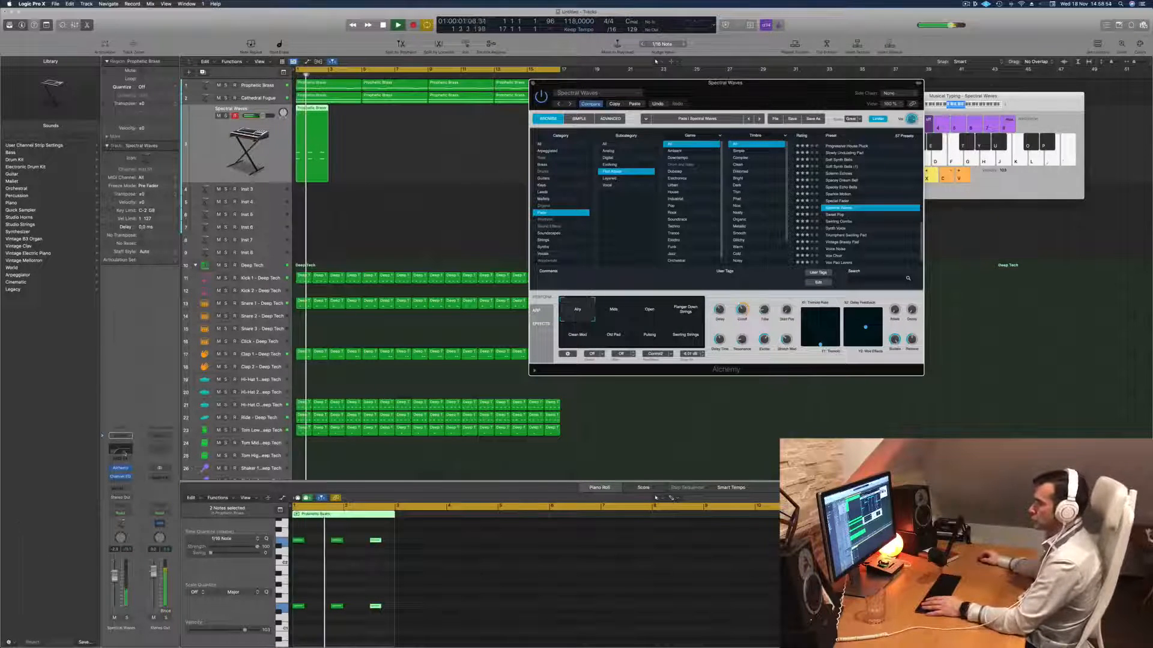
click(127, 453)
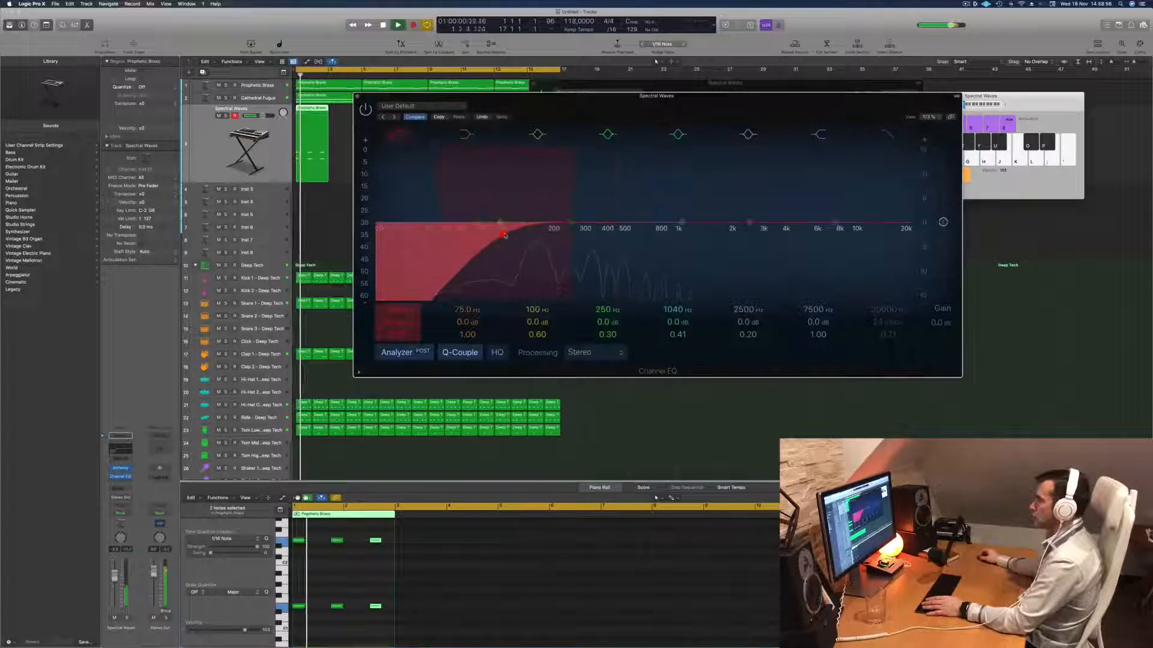
click(505, 236)
key(space)
click(375, 540)
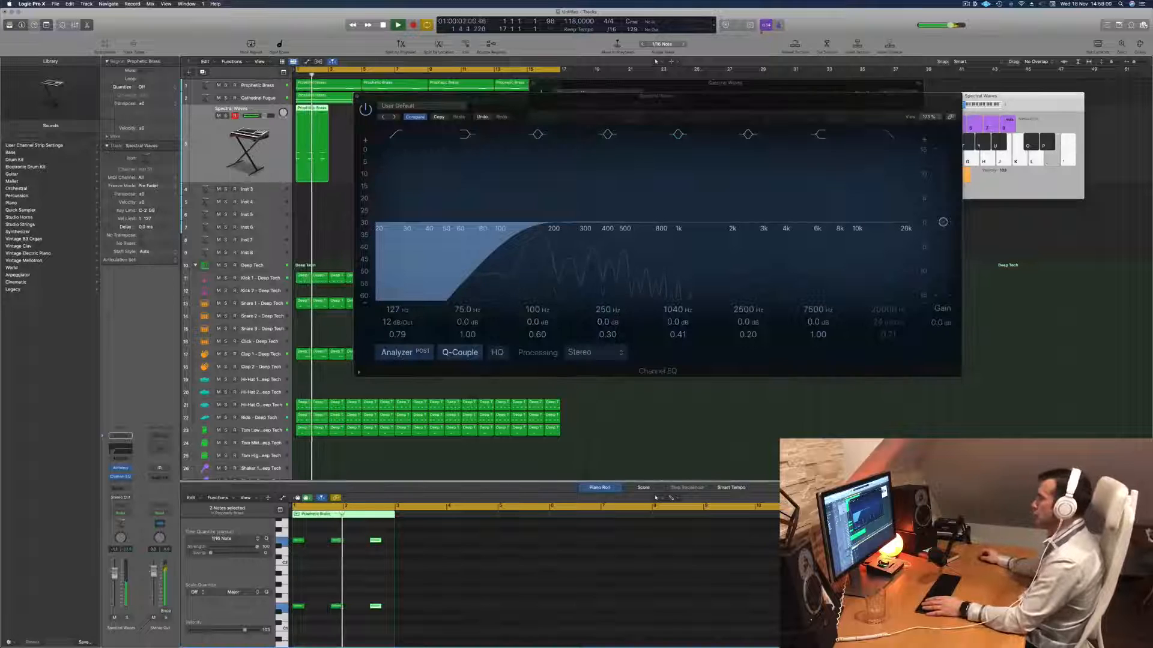
drag(703, 106, 682, 234)
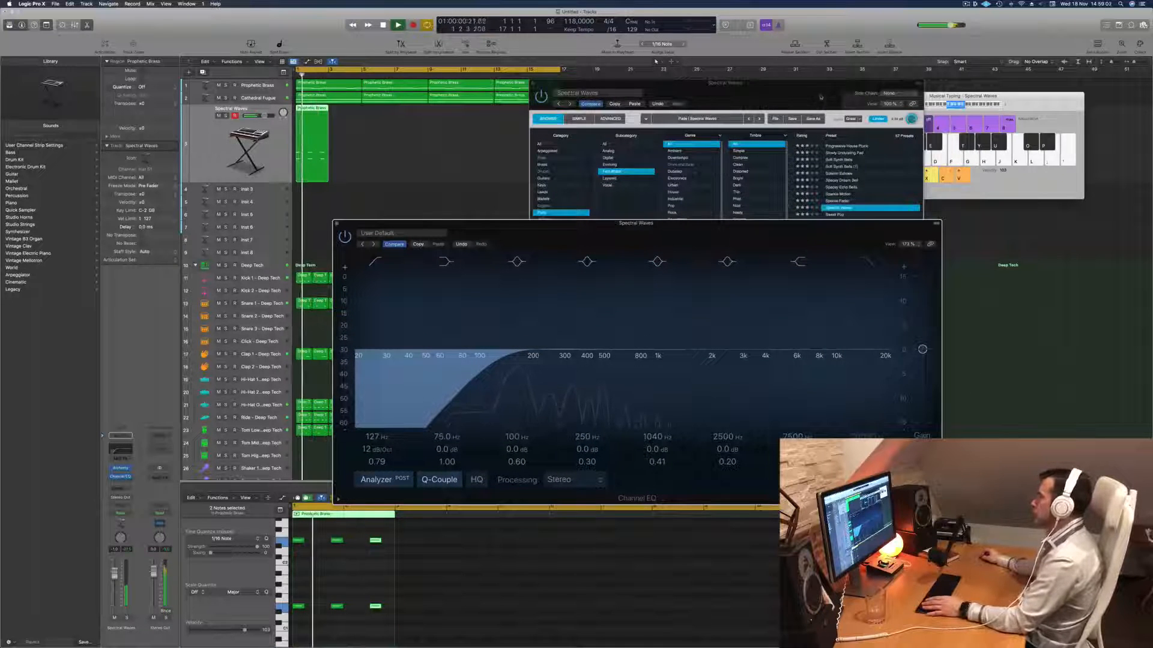
click(798, 95)
drag(798, 95, 818, 85)
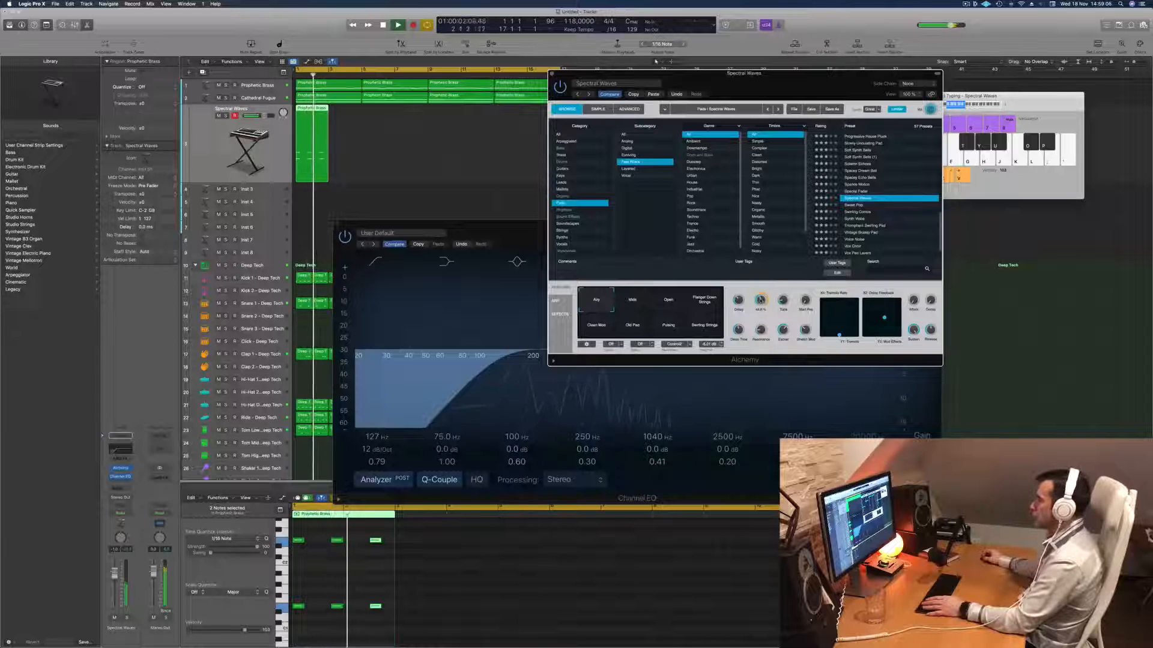
drag(516, 235, 568, 237)
click(390, 225)
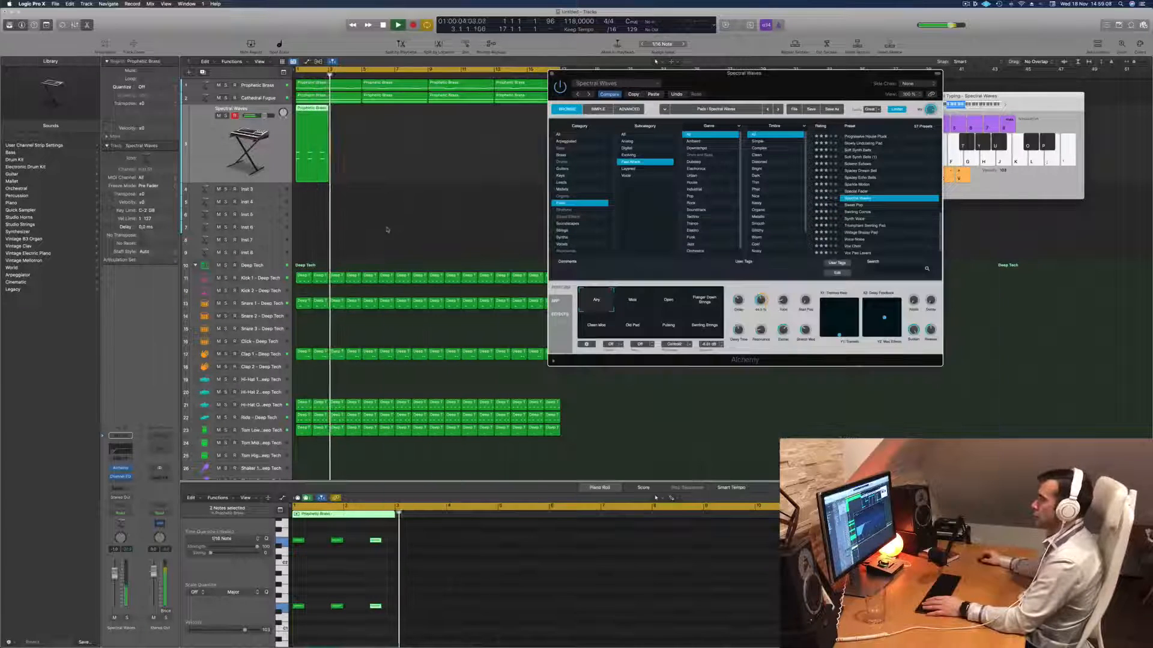
- Copy the two-bar Spectral Waves stab region so the copy starts directly after the original at bar 3
drag(310, 119, 344, 119)
scroll(408, 166, left, 3)
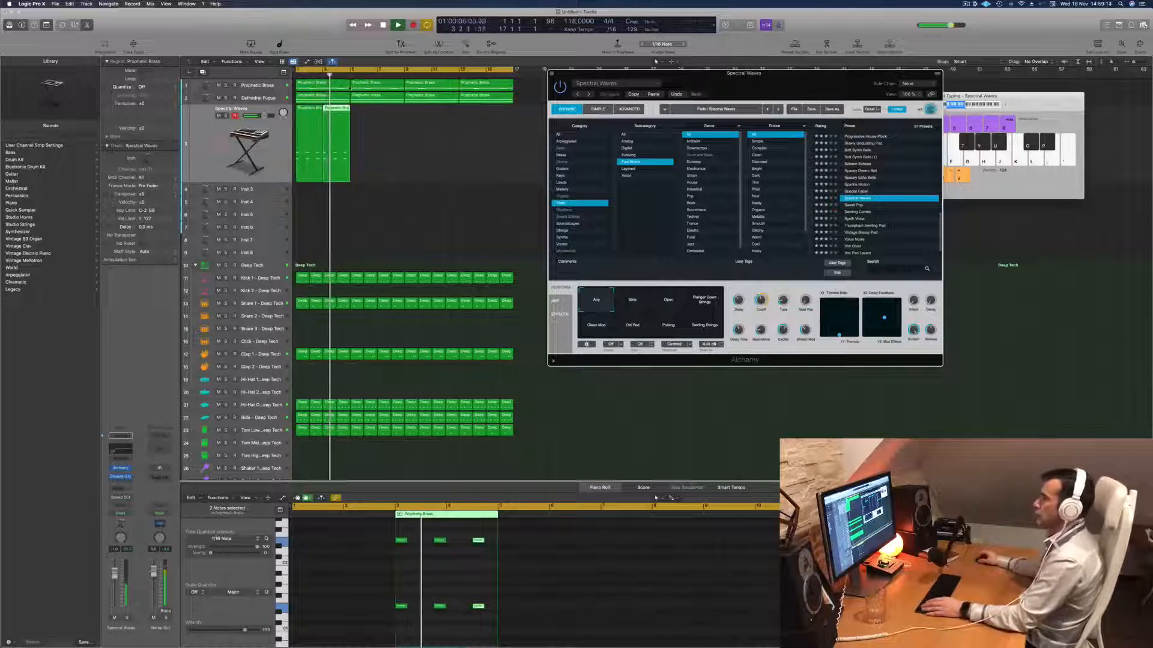
- Add a Channel EQ to the Prophetic Brass track with a high cut at 202 Hz and 18 dB/Oct, and replay from the start
click(234, 89)
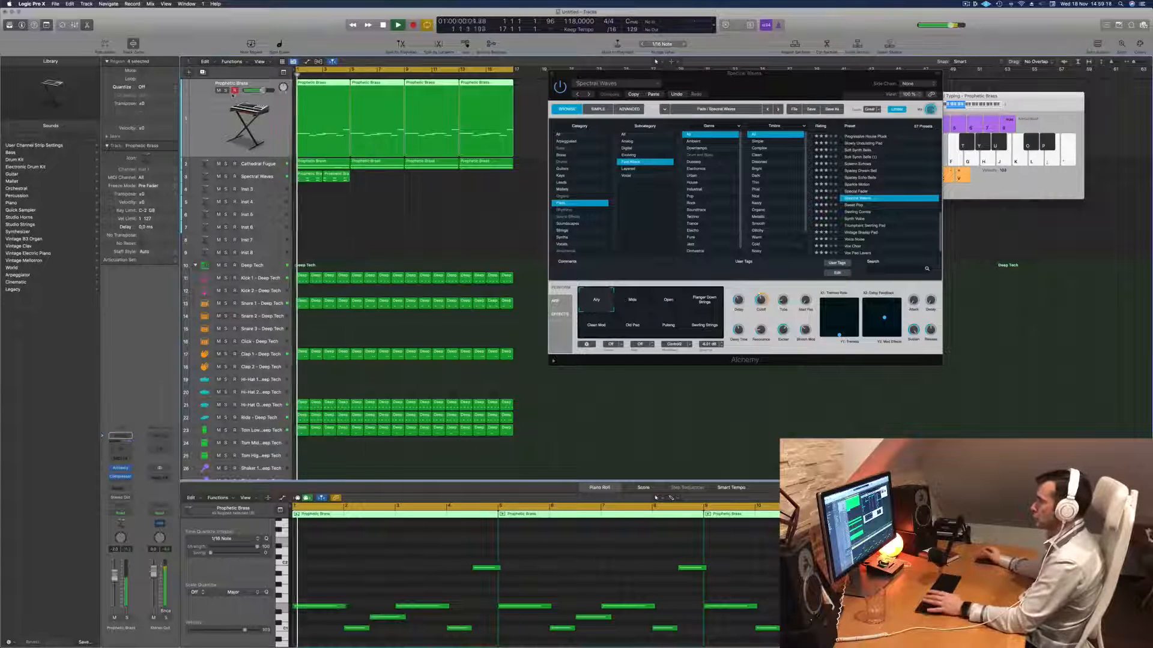
drag(770, 86, 795, 87)
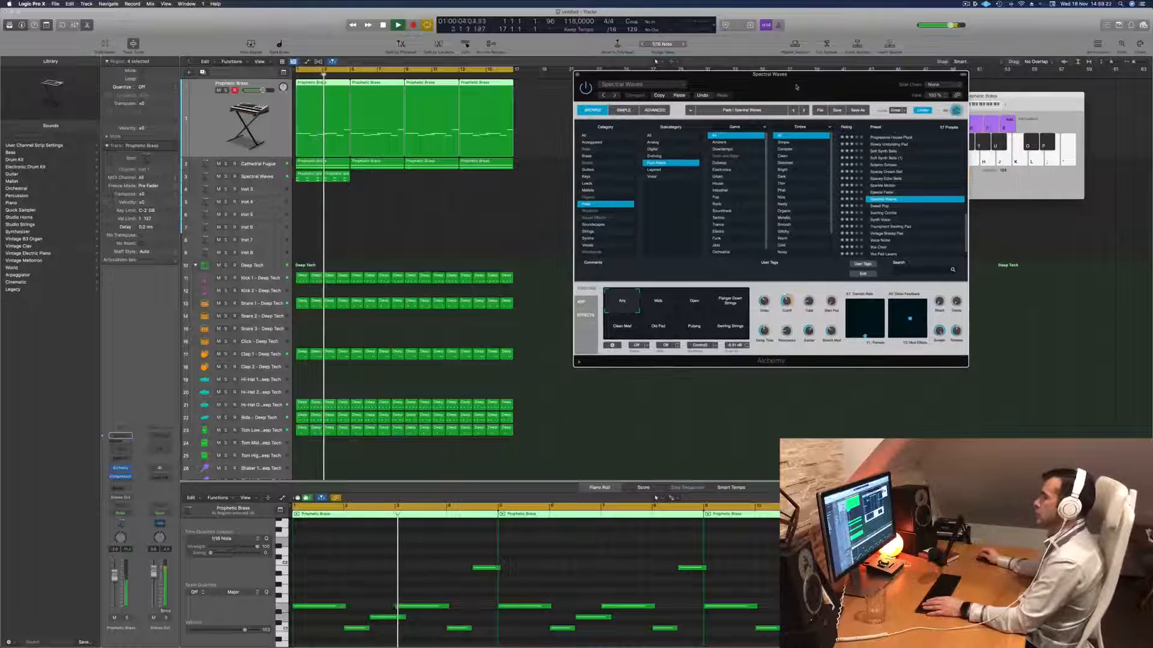
key(Return)
click(119, 439)
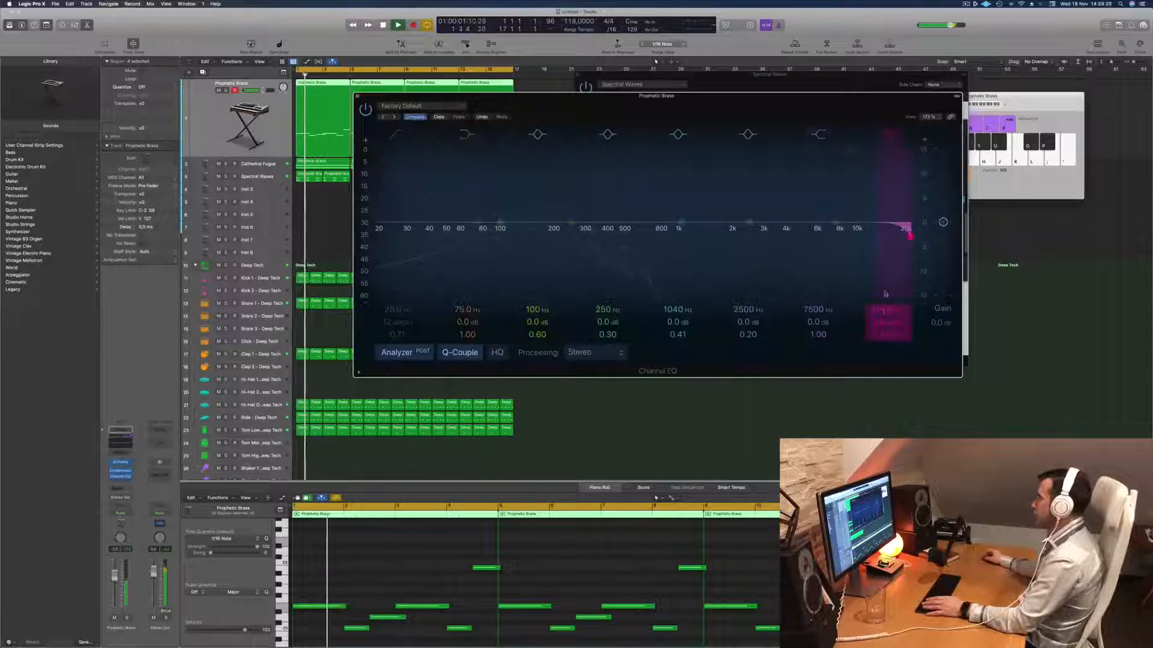
drag(910, 236, 554, 237)
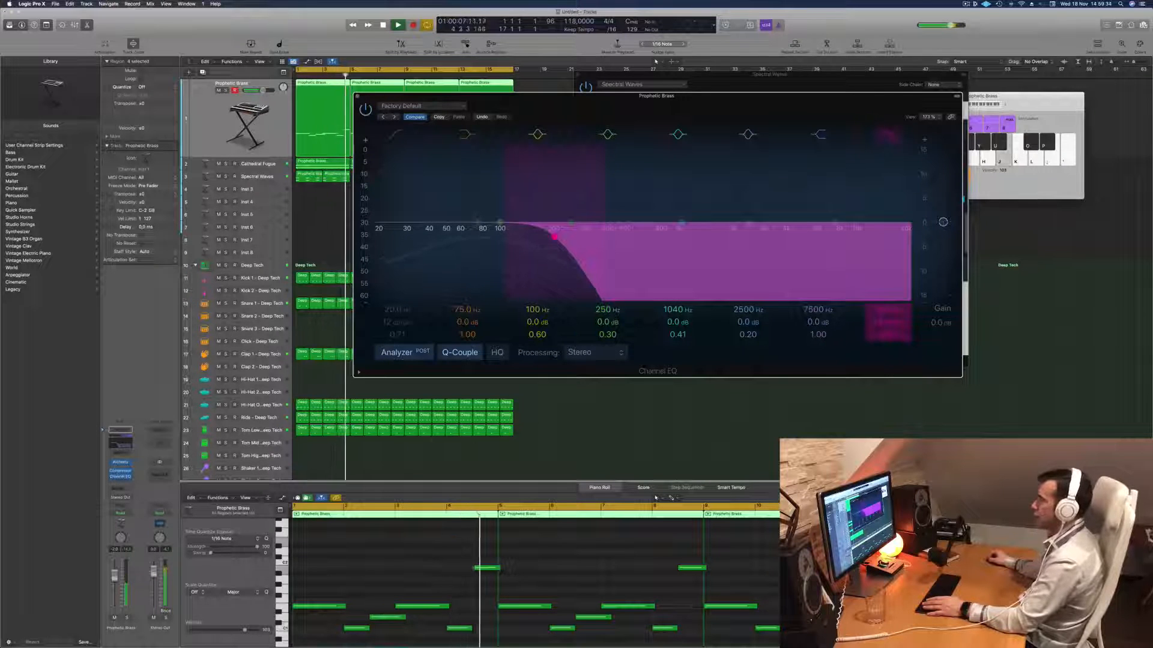
key(Return)
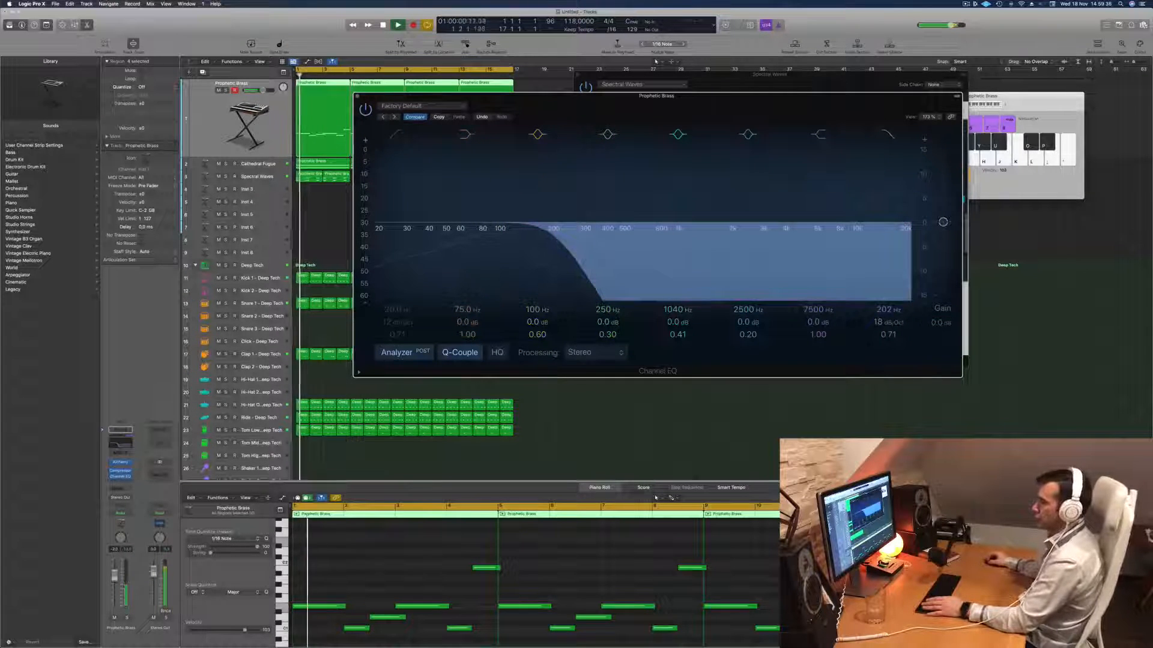
click(114, 577)
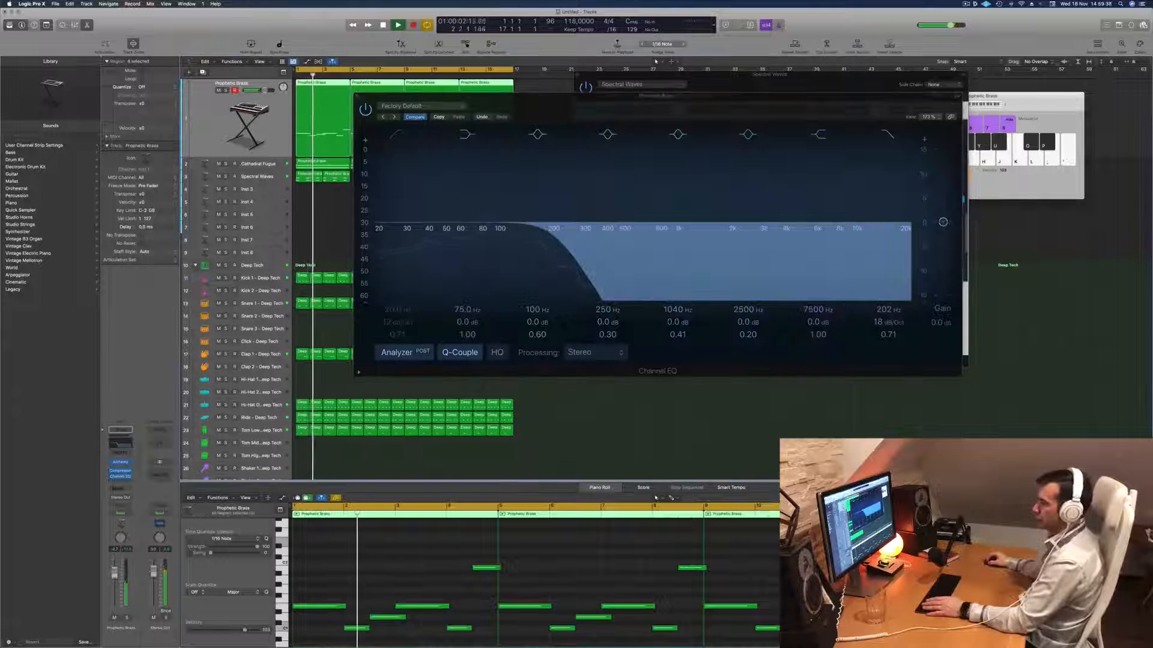
click(358, 97)
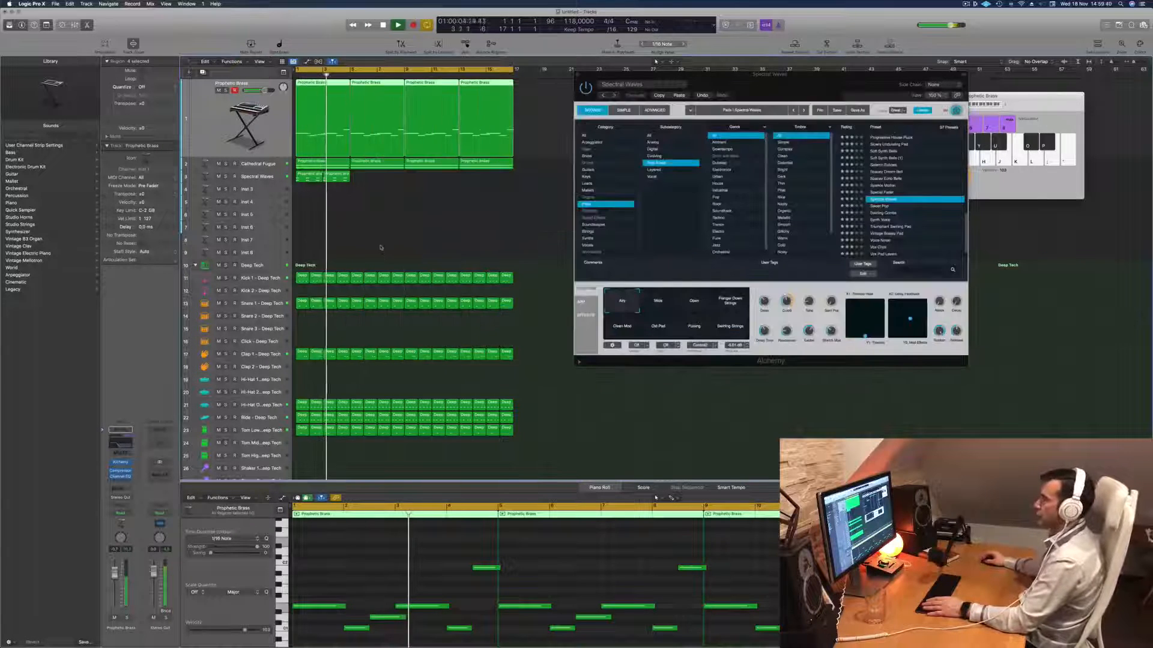
key(Return)
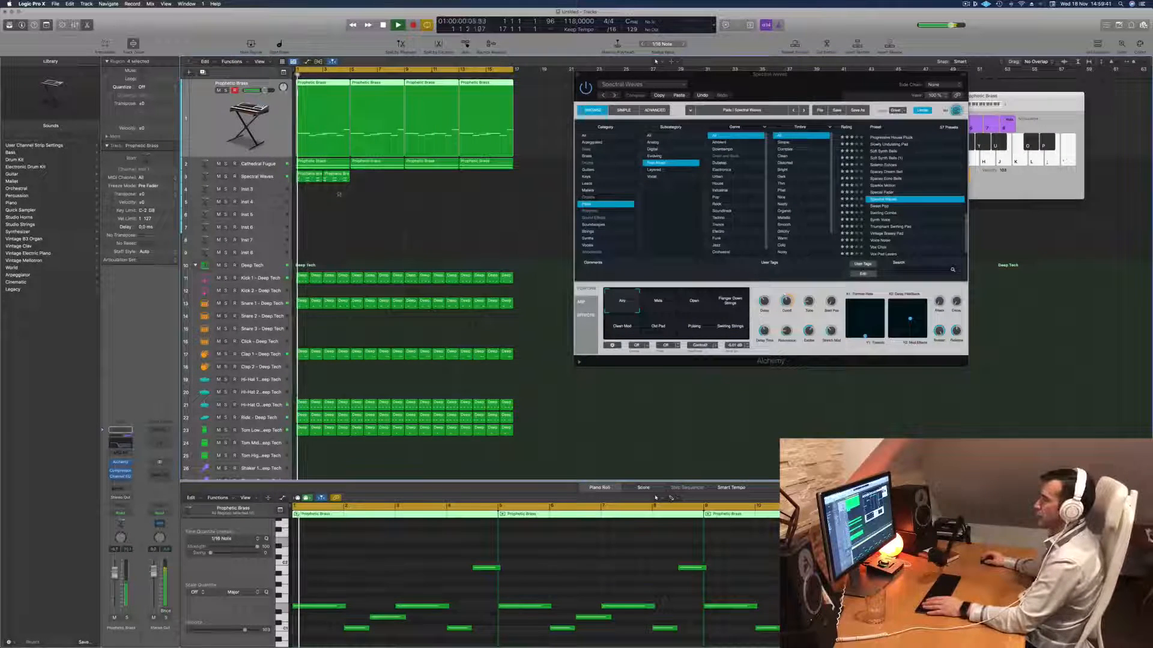
- Delete the third stab-note pair from the first Spectral Waves region and remove the copied second region
click(309, 177)
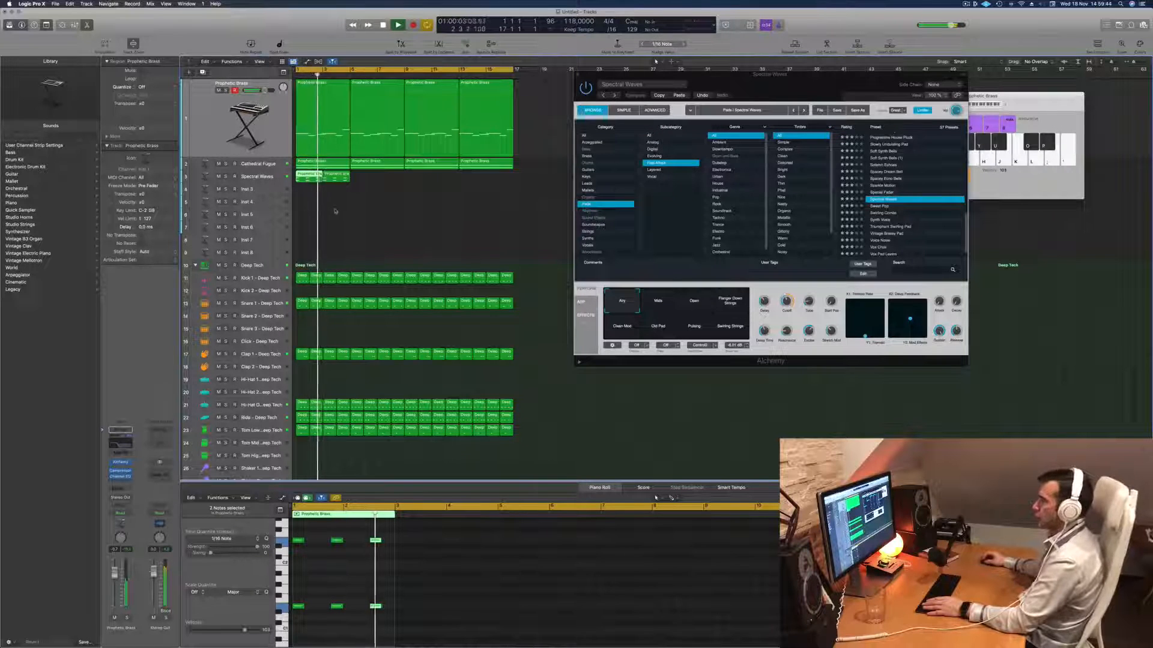
key(space)
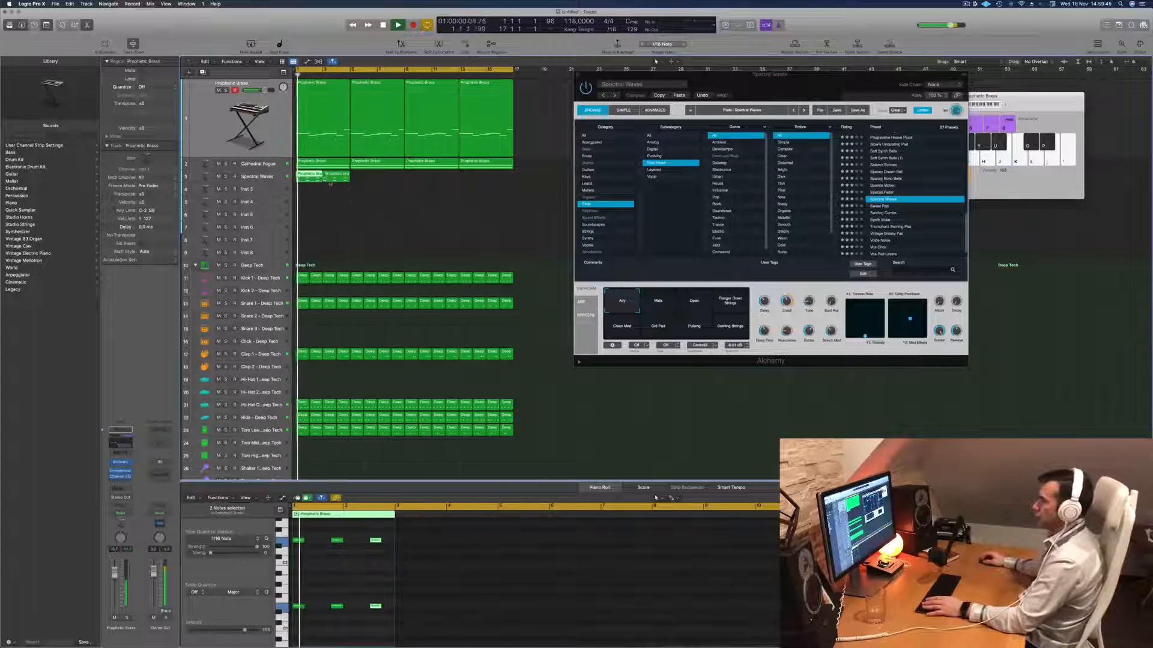
key(Delete)
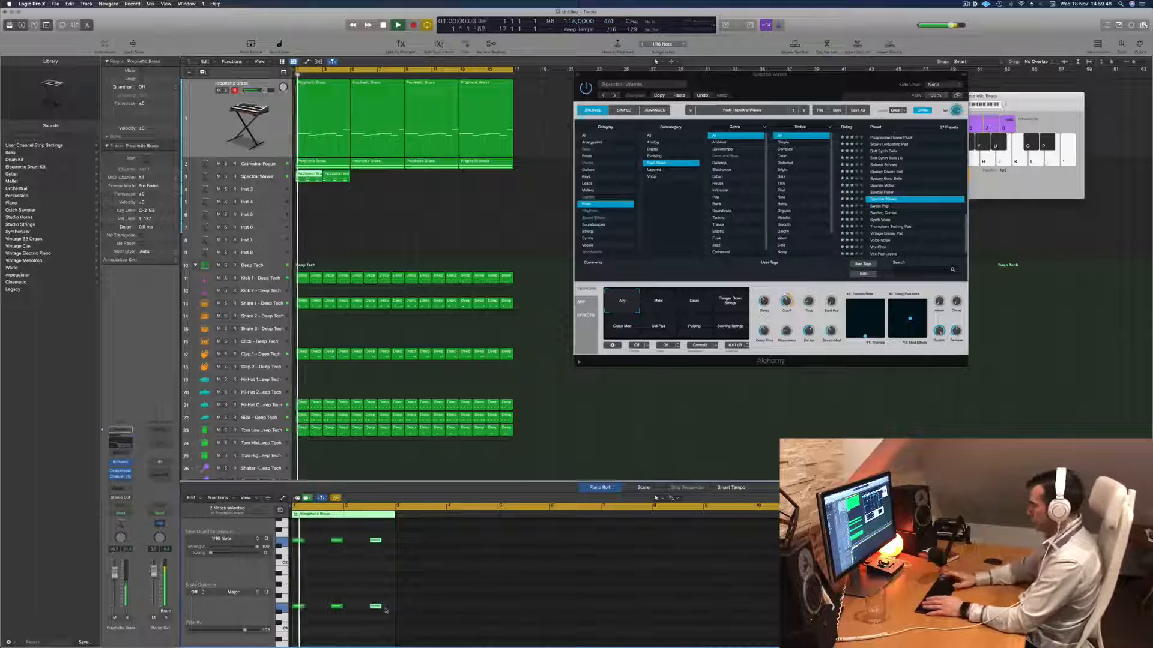
click(341, 179)
key(Delete)
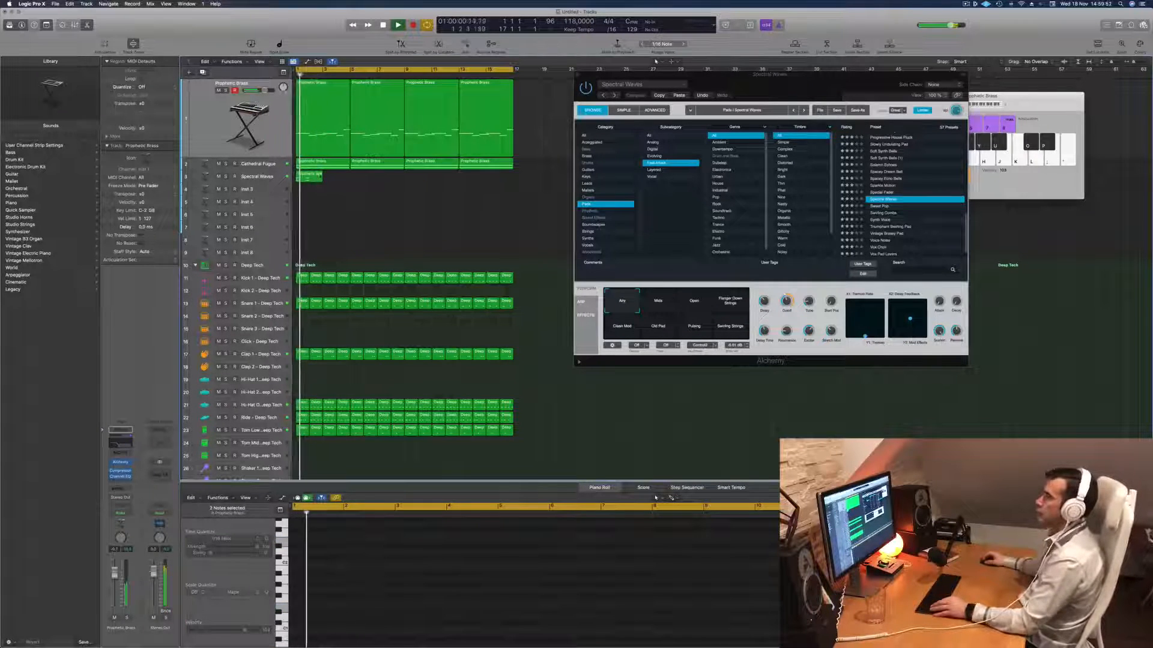
- Repeat the two-bar Spectral Waves stab region back to back until it fills all 16 bars
click(318, 176)
drag(312, 176, 416, 180)
- Audition the Spectral Waves performance snapshots, including Open, Flanger Down Strings, Clean Mod, Old Pad and Pulsing, during playback and return to the first snapshot
drag(694, 213, 683, 215)
click(654, 300)
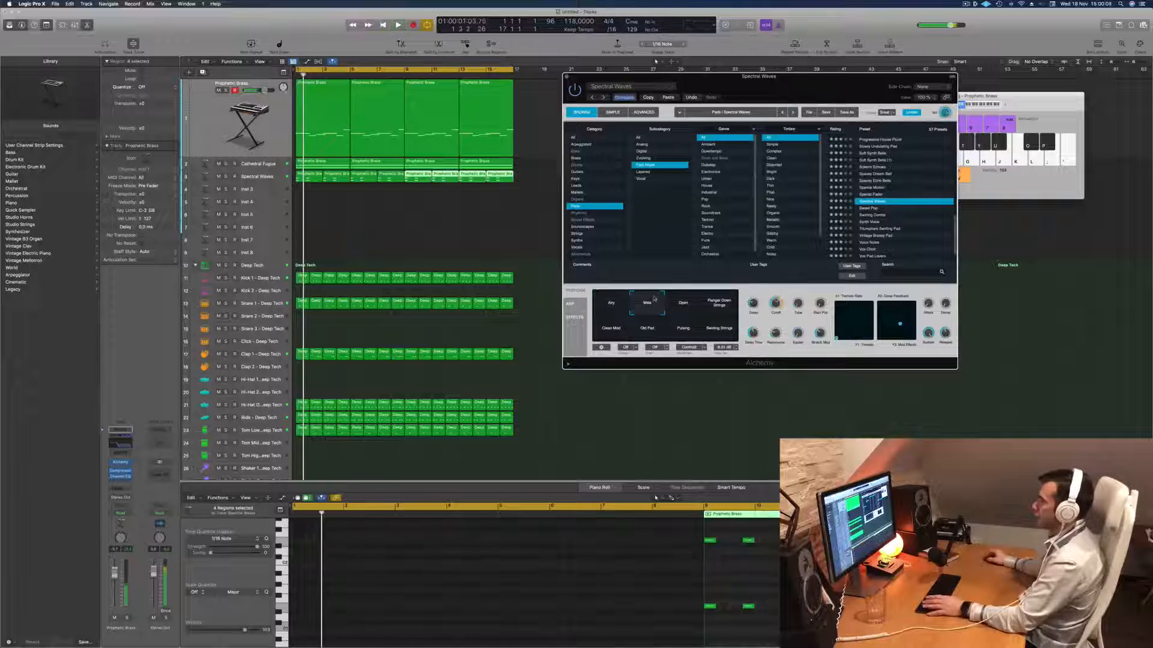
click(692, 305)
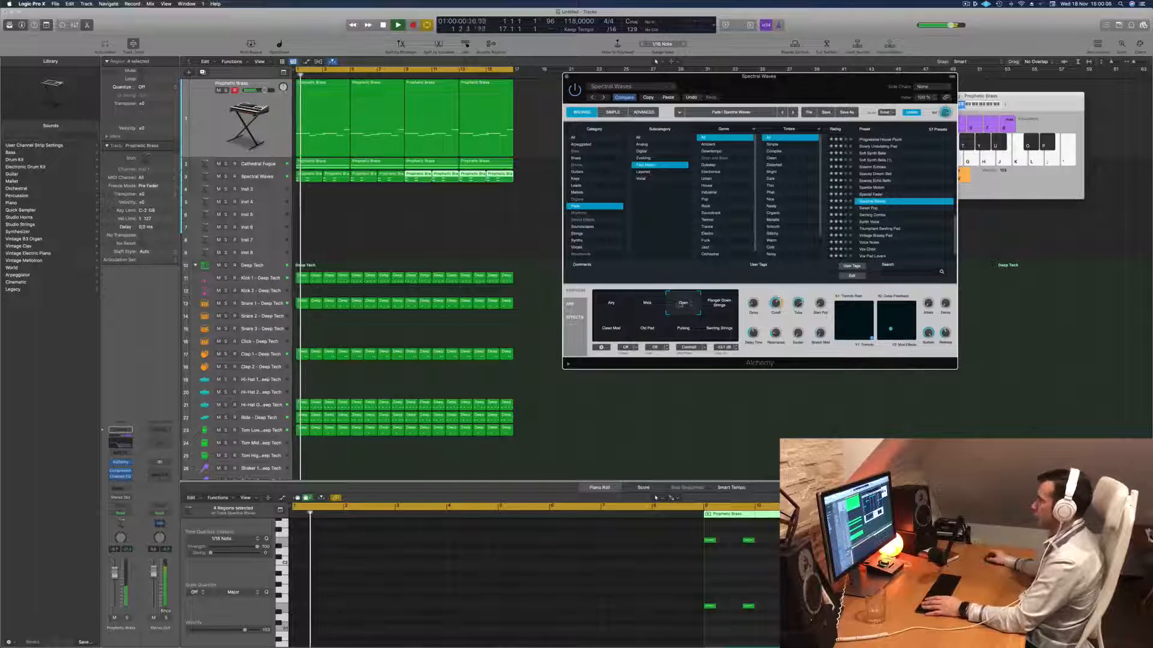
click(723, 309)
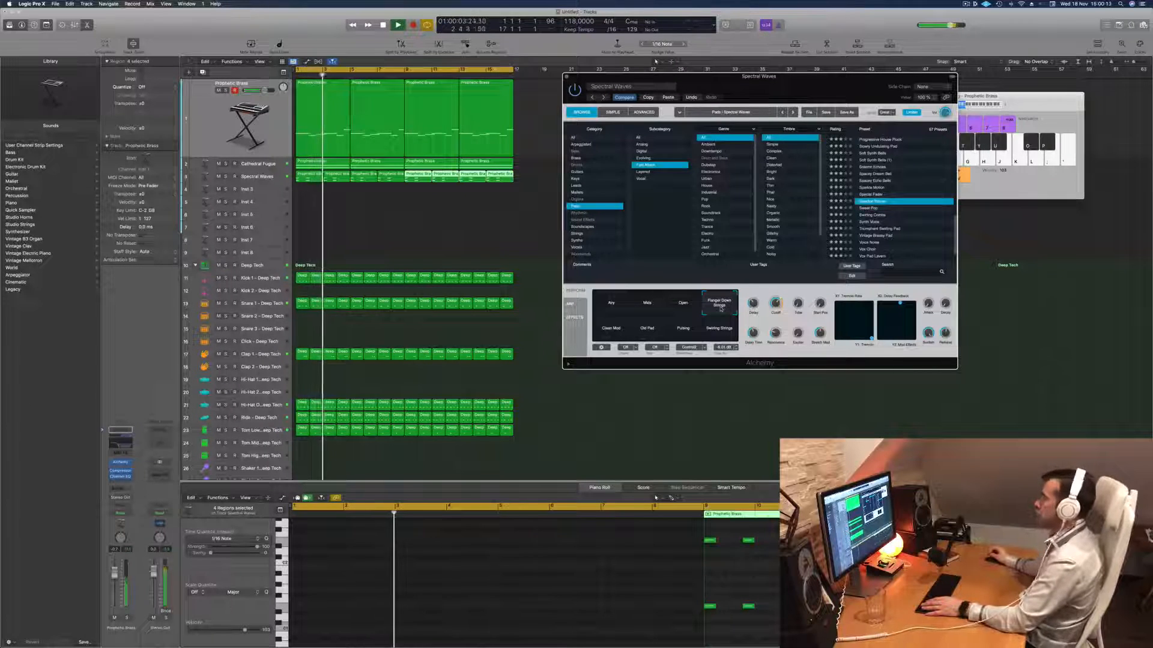
key(Return)
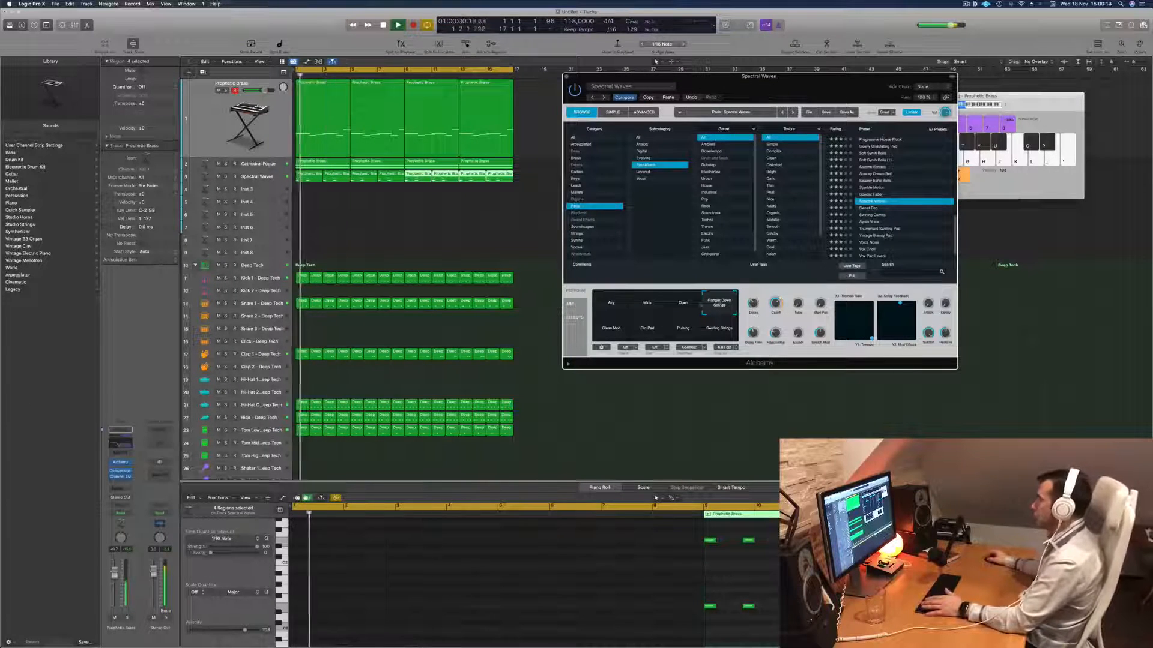
click(611, 330)
click(641, 330)
key(Return)
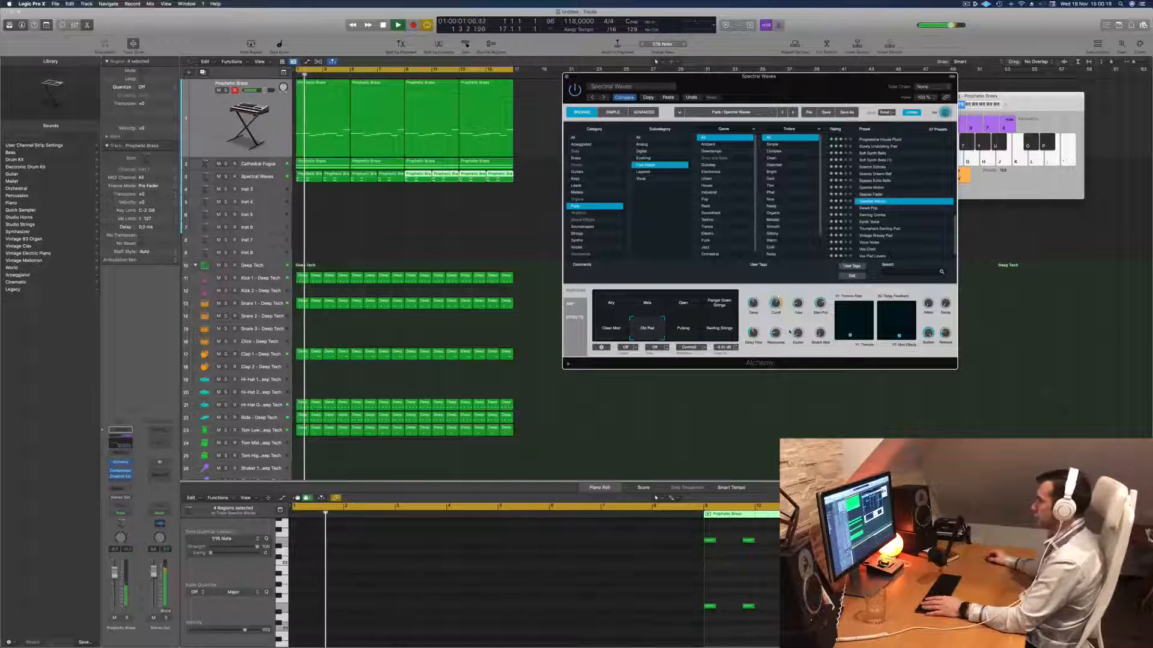
click(683, 331)
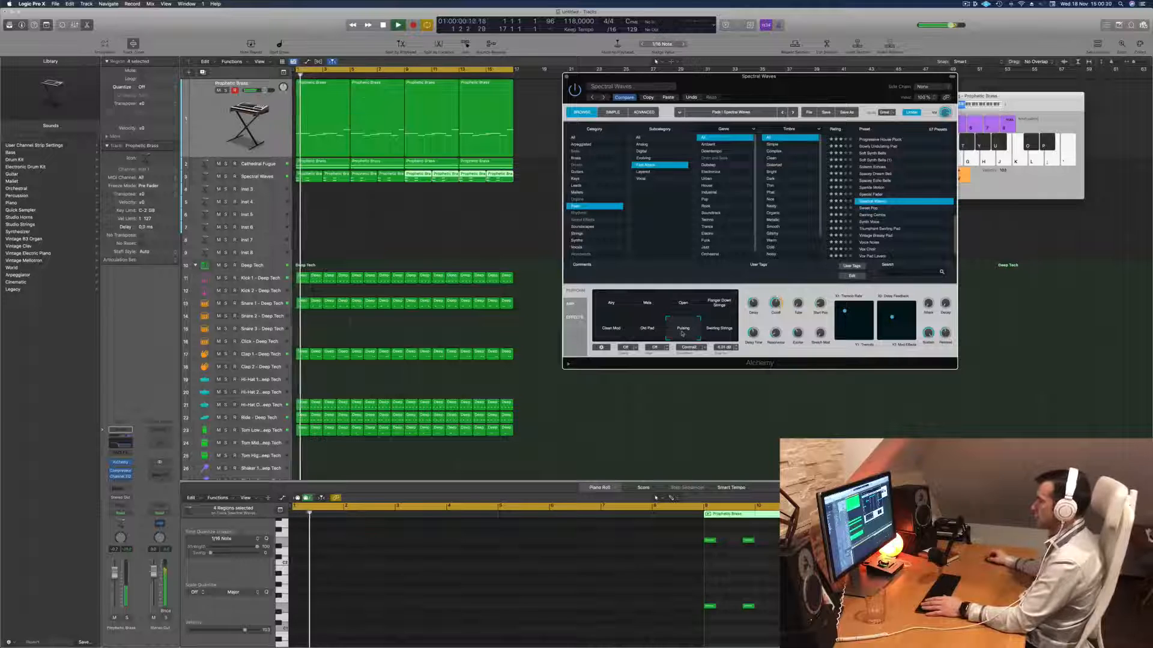
click(723, 327)
key(Return)
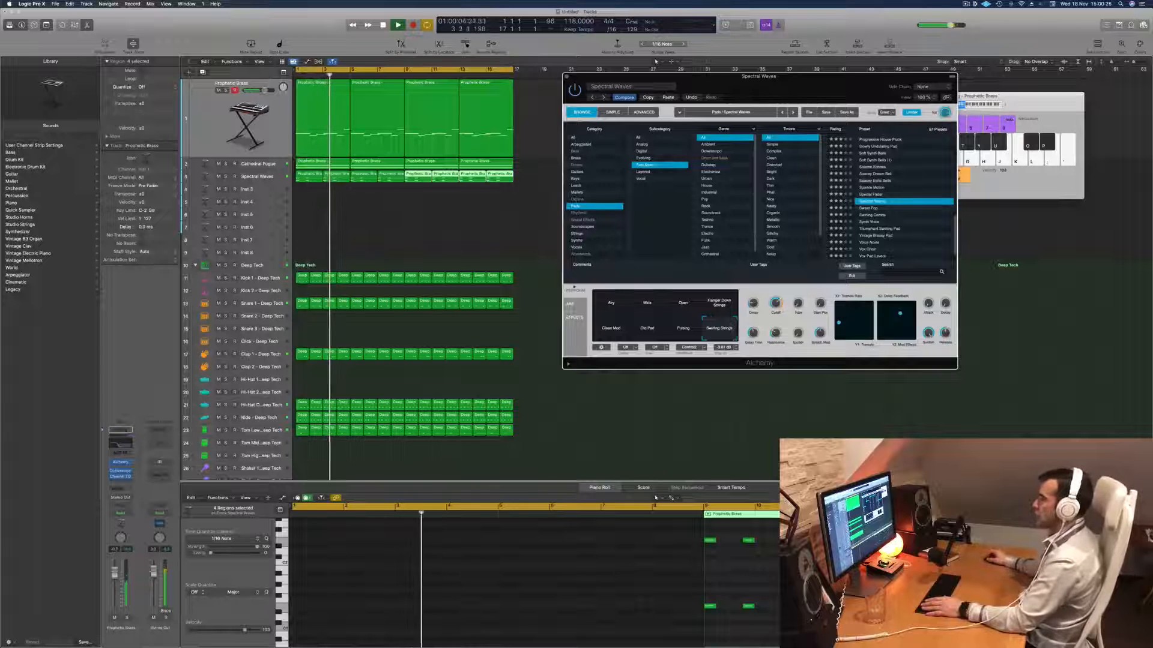
click(611, 303)
key(space)
key(space)
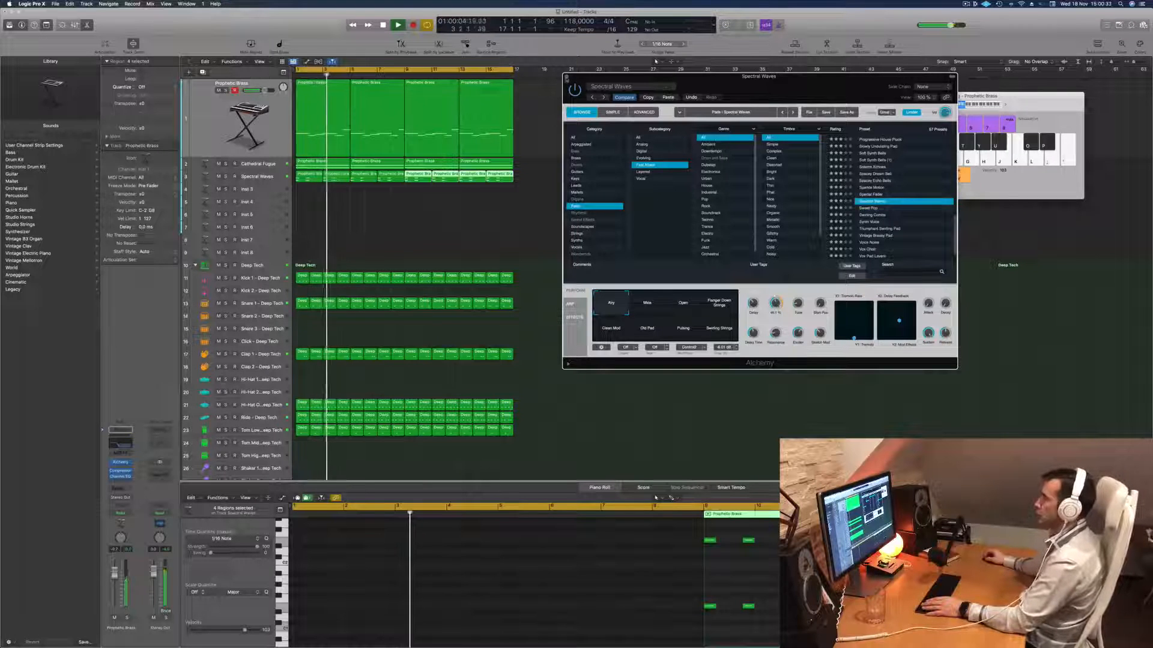
- Close the Alchemy window, select the Spectral Waves track and replay the arrangement from the start
key(super+w)
click(264, 177)
key(space)
key(space)
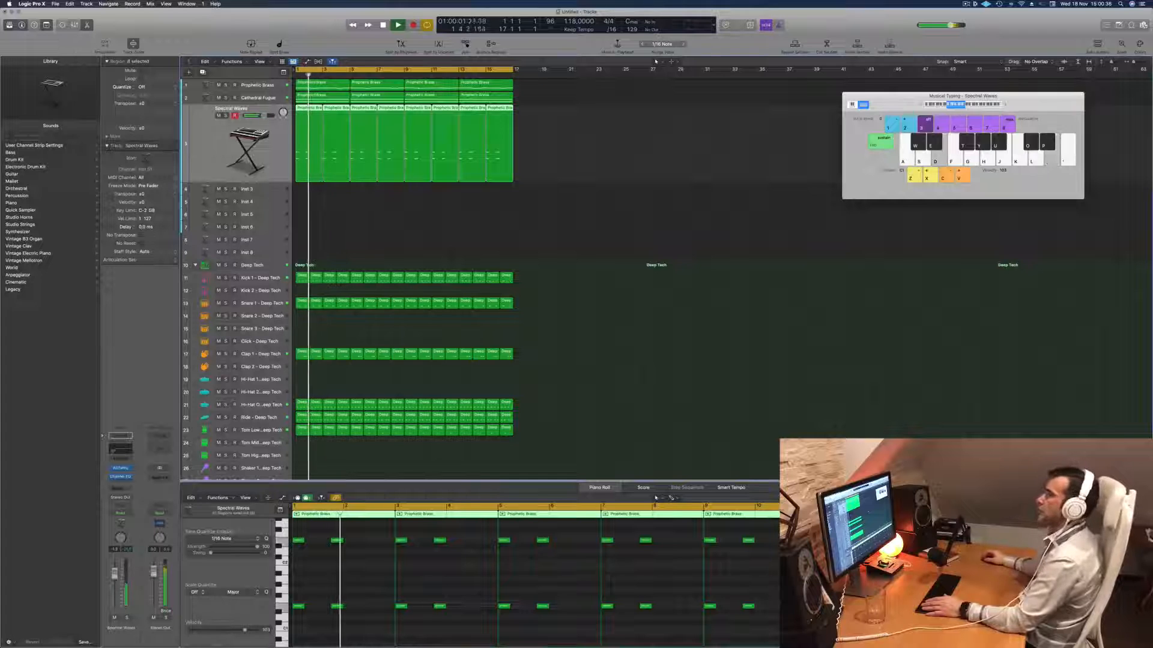
- Open Alchemy on the Inst 3 track and load the Blue Through the Porthole preset from the Vocals category
click(265, 188)
key(space)
key(space)
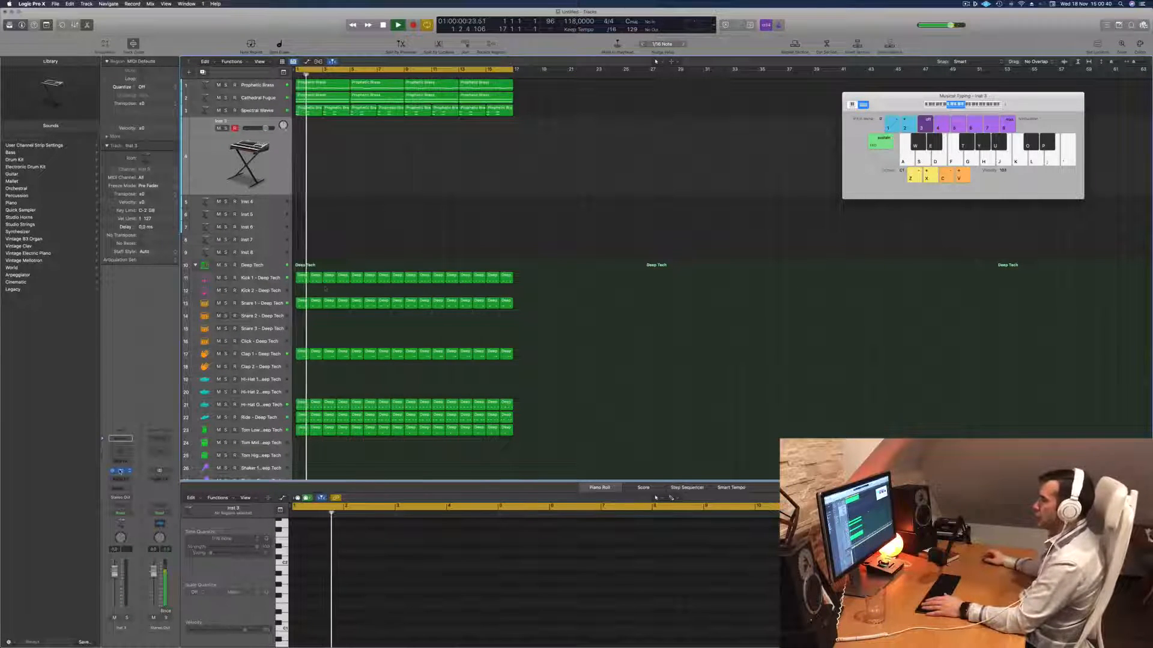
click(121, 470)
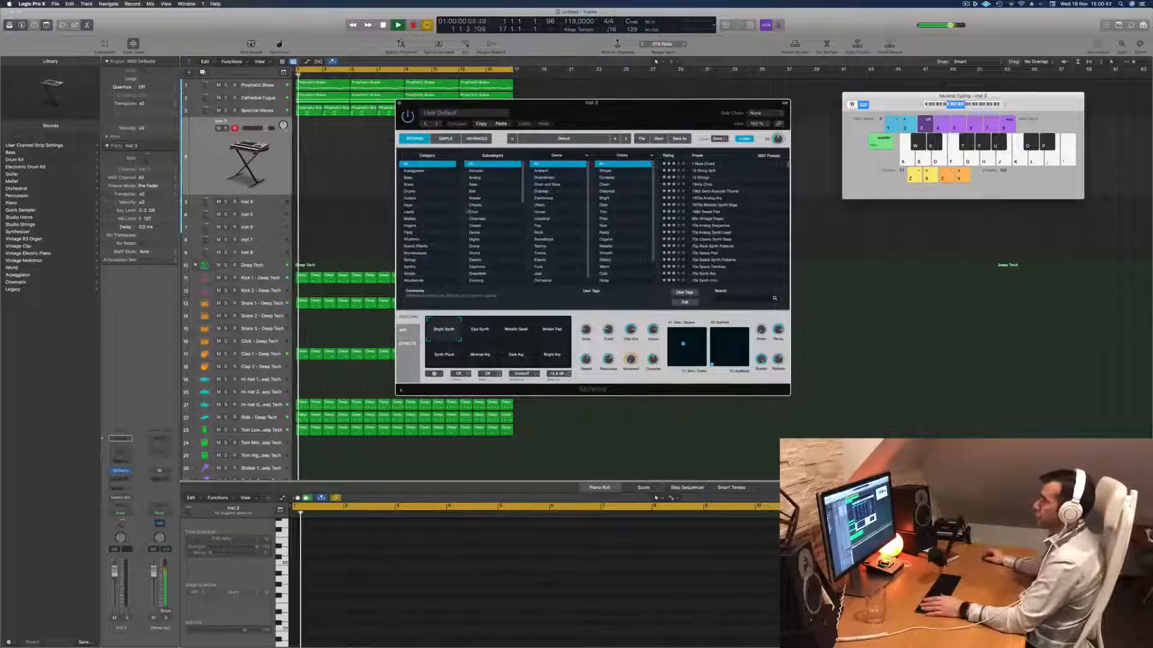
click(427, 274)
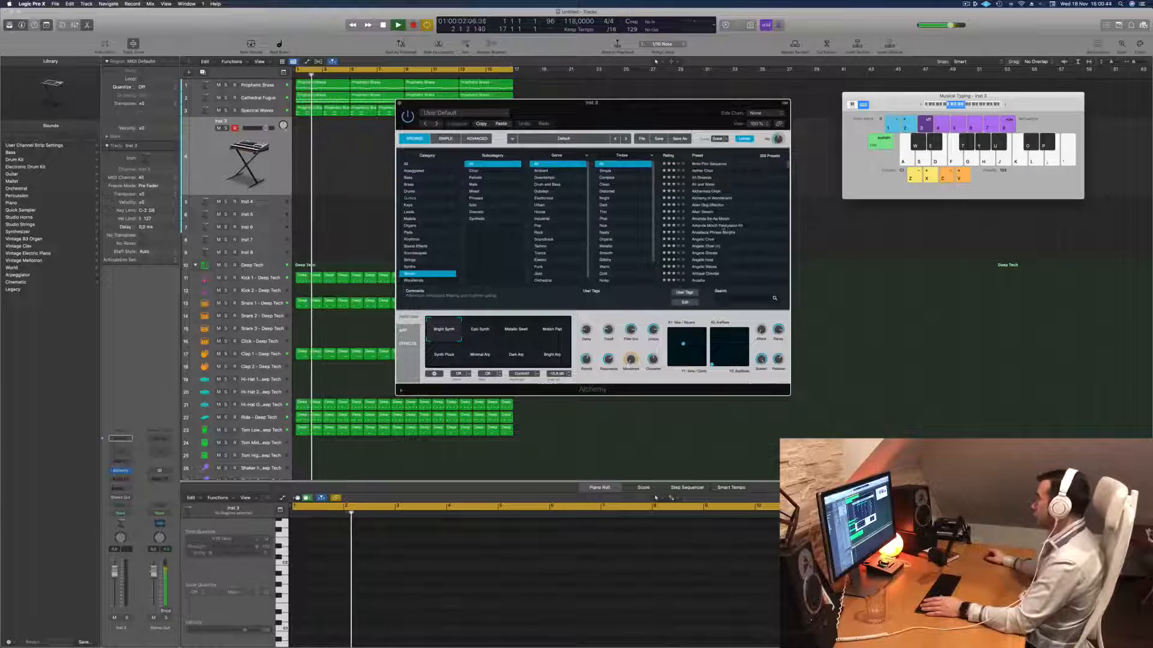
scroll(718, 225, down, 10)
scroll(728, 230, up, 5)
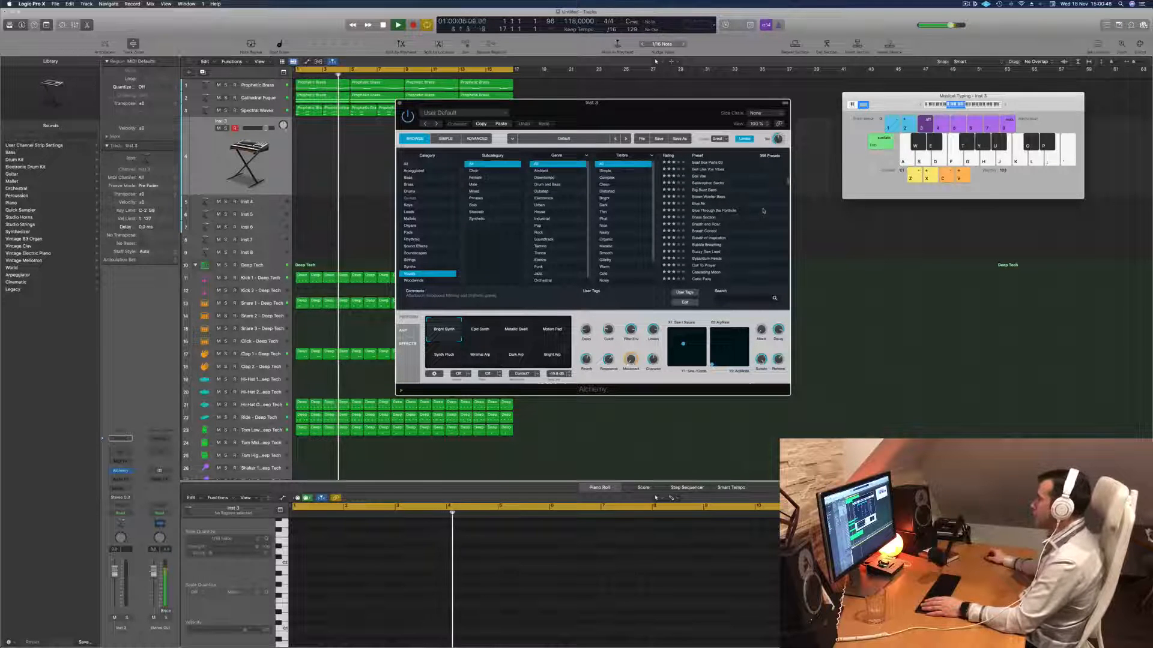
click(723, 211)
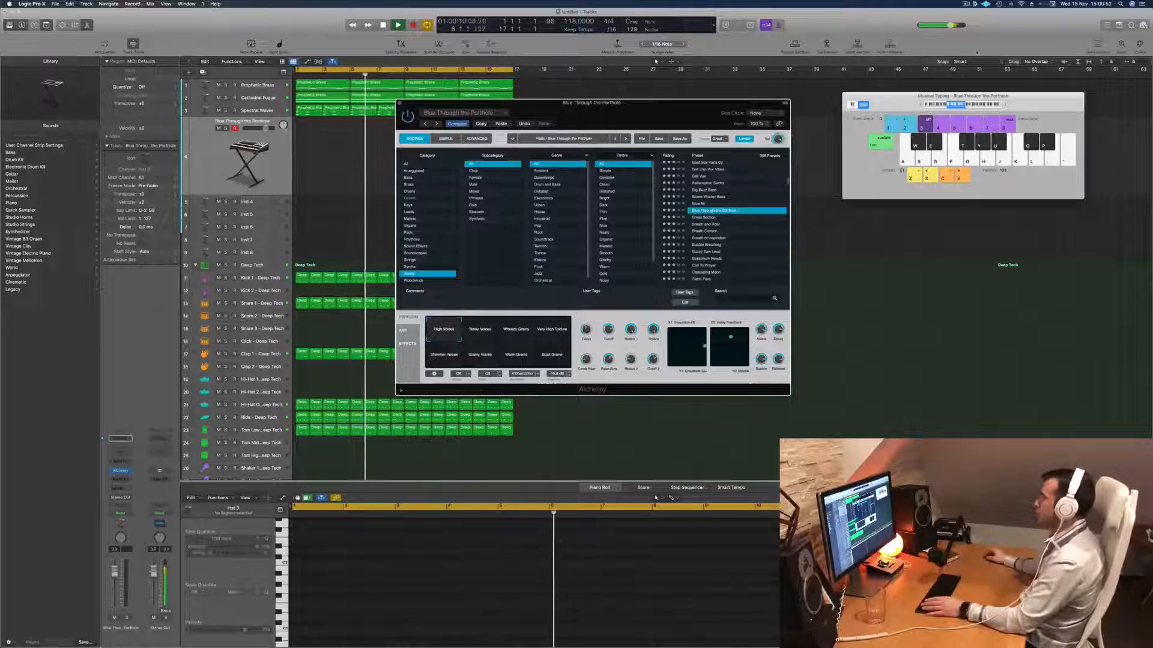
- Move the Musical Typing keyboard aside and audition the Noisy Voices snapshot of Blue Through the Porthole during playback
drag(908, 100, 888, 106)
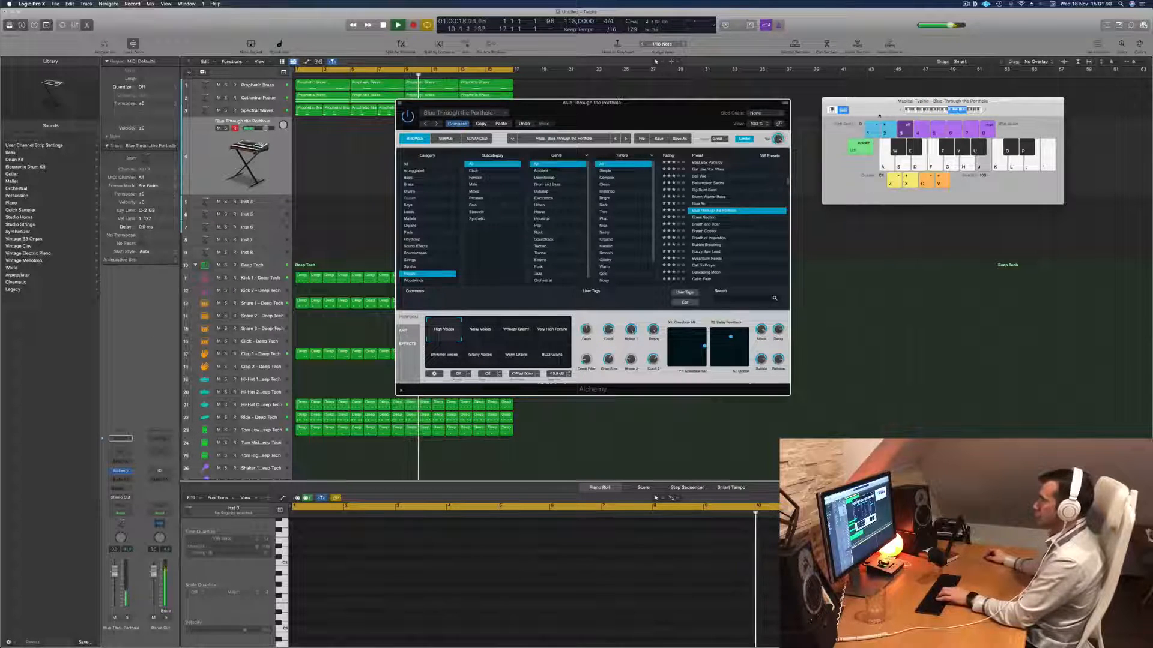
click(479, 330)
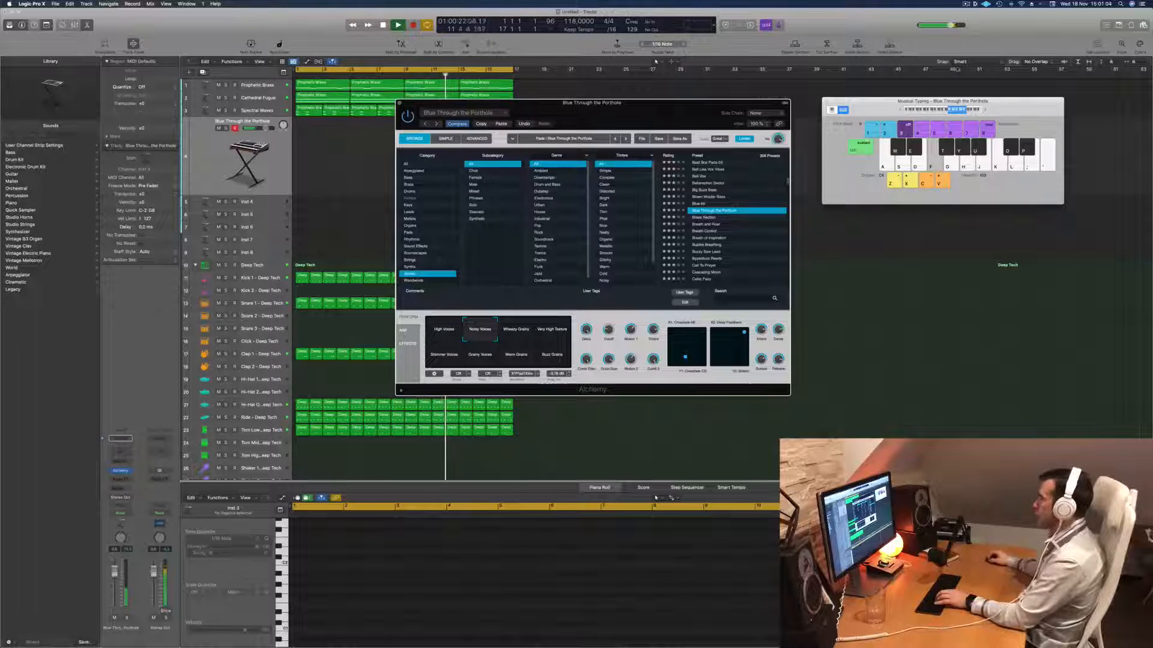
key(z)
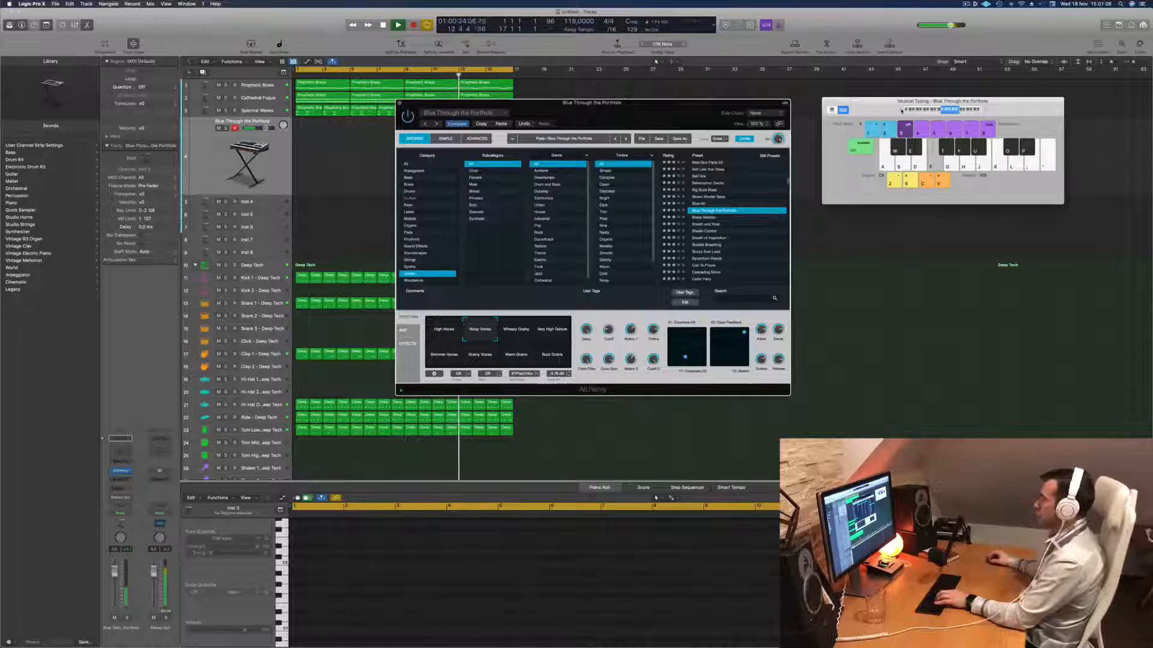
key(g)
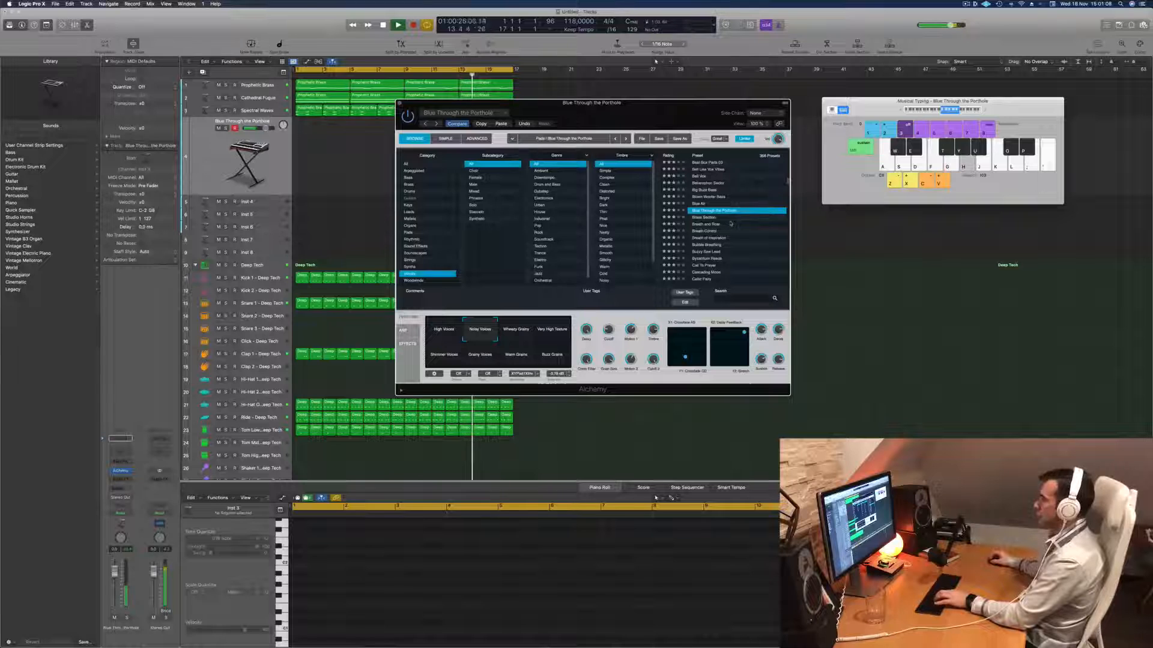
- Load and audition the Bell Like Vox Vibes and Cascading Moon presets from the Vocals category against the running track
scroll(732, 223, up, 1)
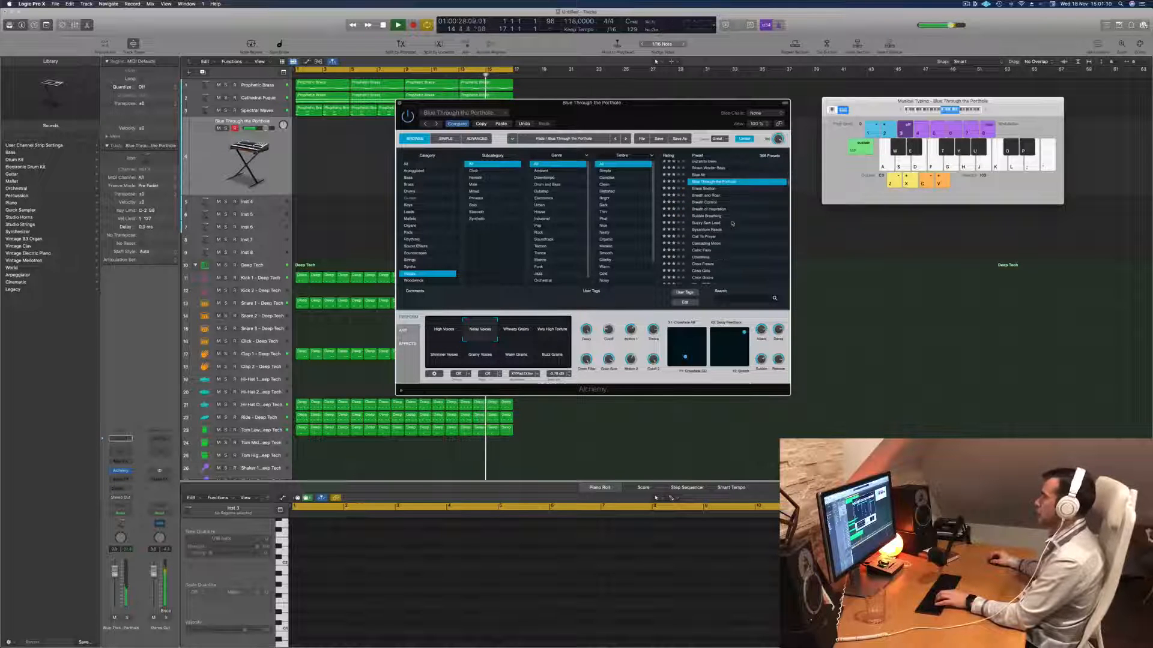
click(710, 174)
key(f)
scroll(750, 241, down, 5)
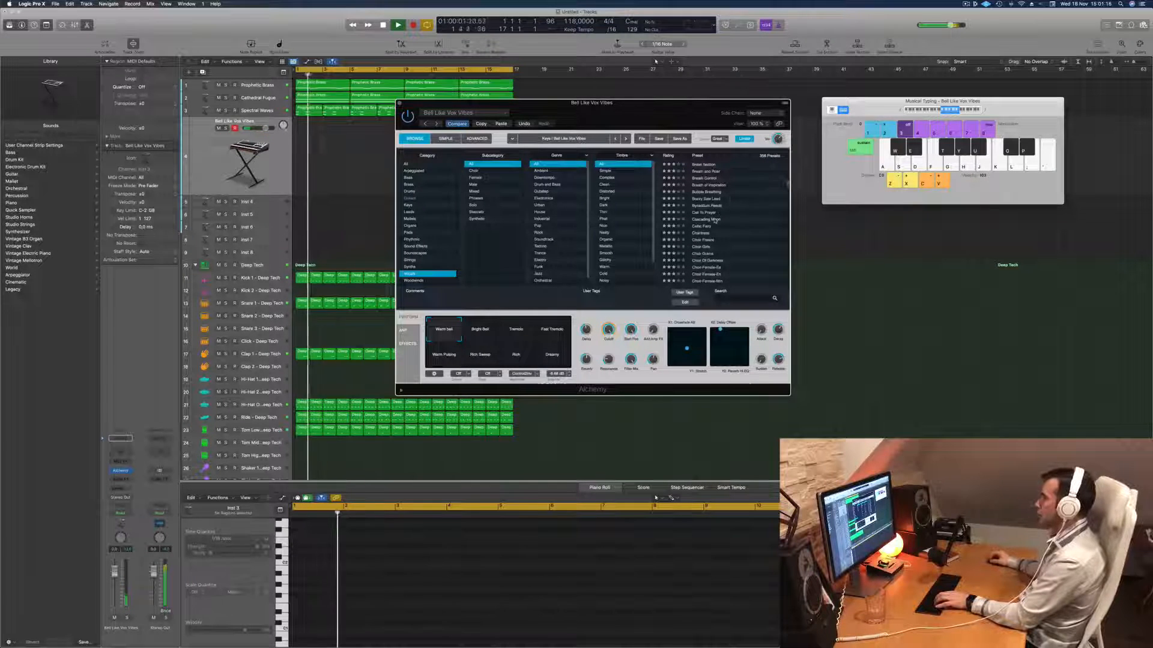
click(724, 219)
key(f)
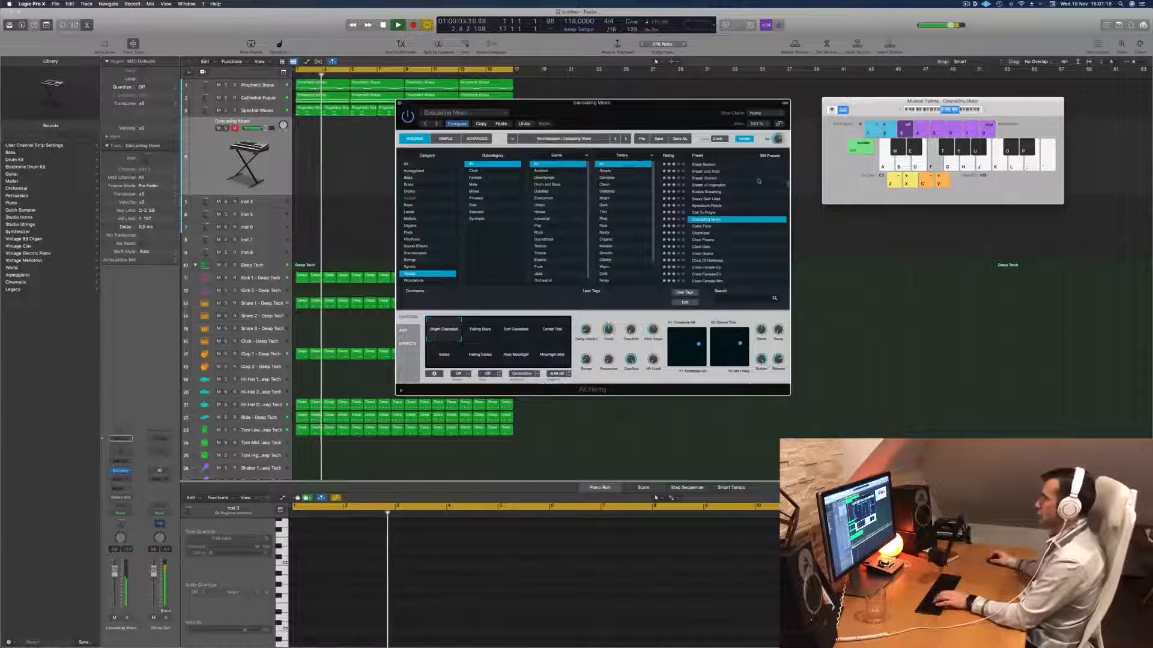
- Load and audition the Celtic Fairy, Chantress and Choir Girls vocal presets during playback
scroll(714, 204, down, 1)
click(706, 211)
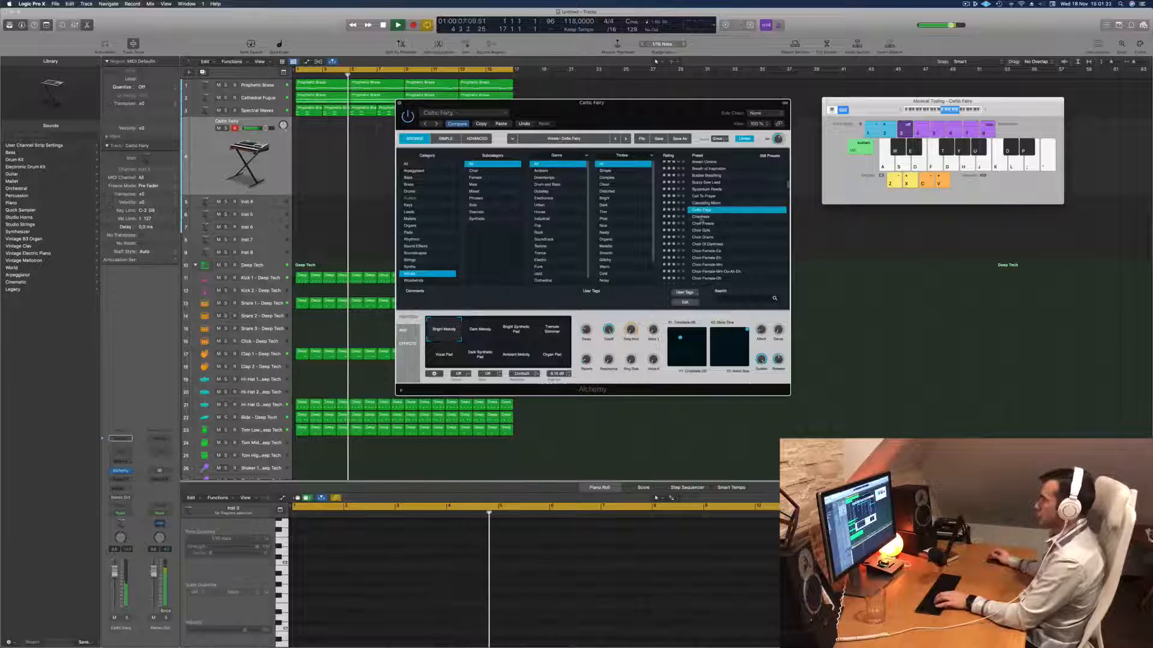
click(701, 219)
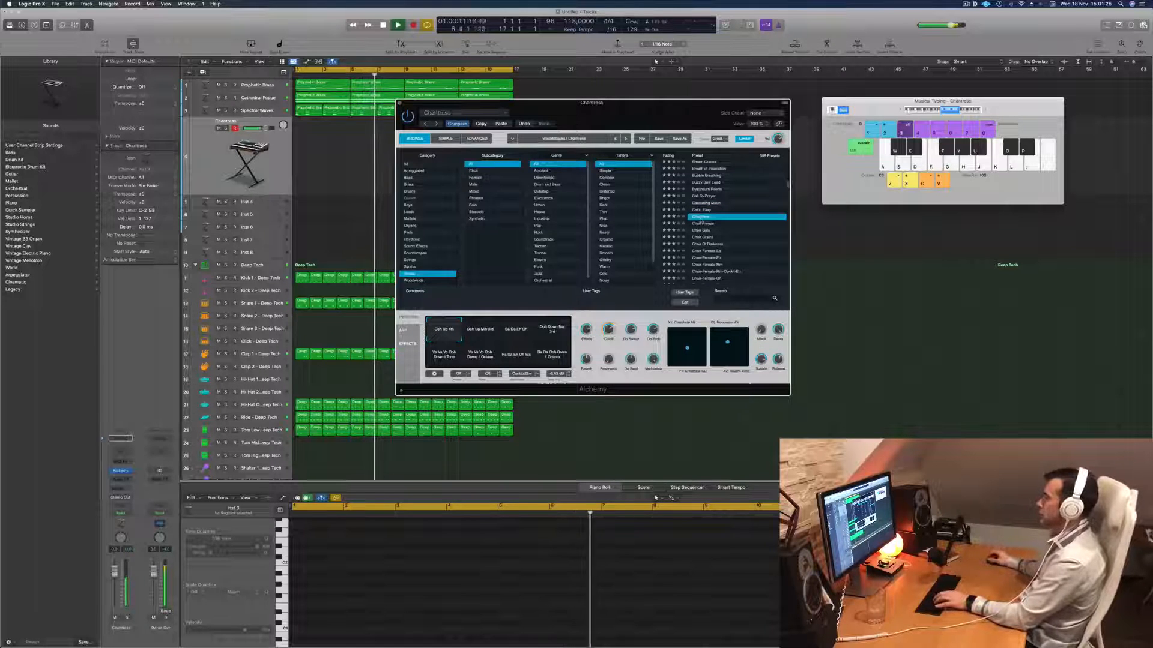
click(704, 231)
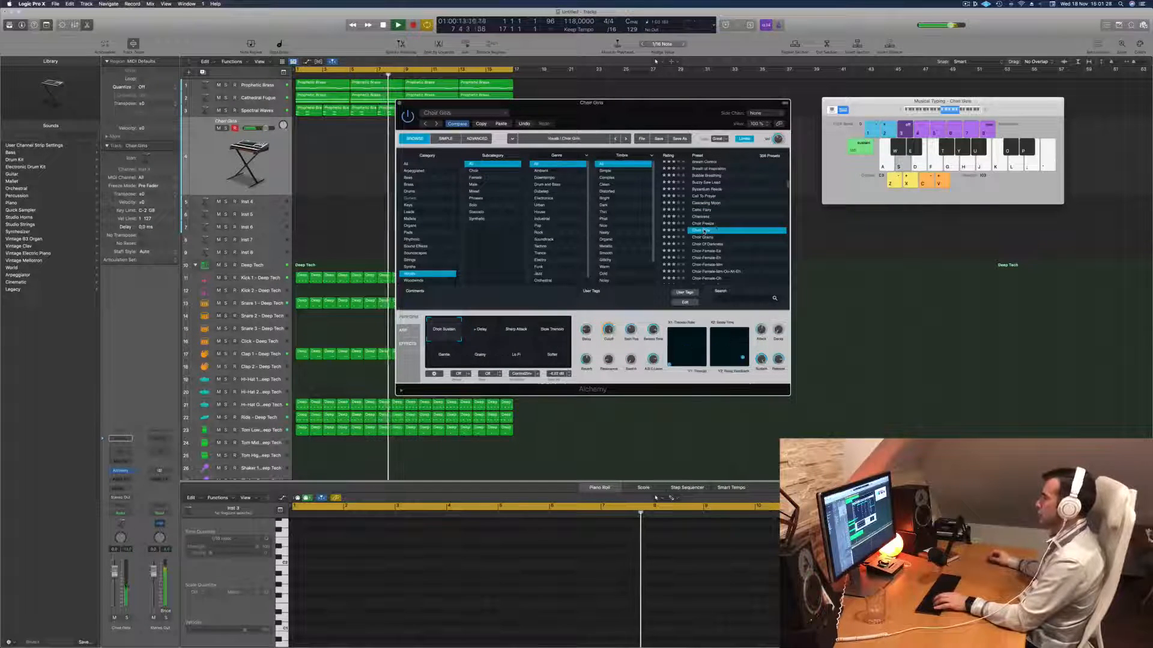
scroll(728, 221, down, 1)
key(f)
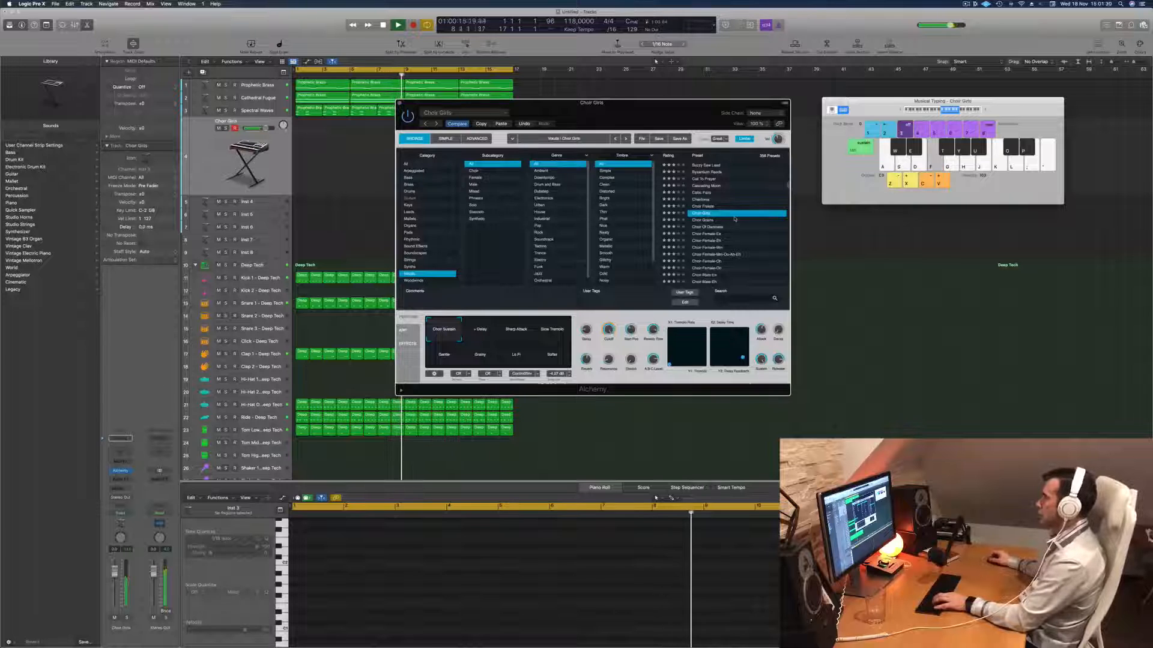
- Load the Choir Of Darkness preset, try its Resonant Bandpass snapshot and lower the vocal track's volume slightly
click(717, 228)
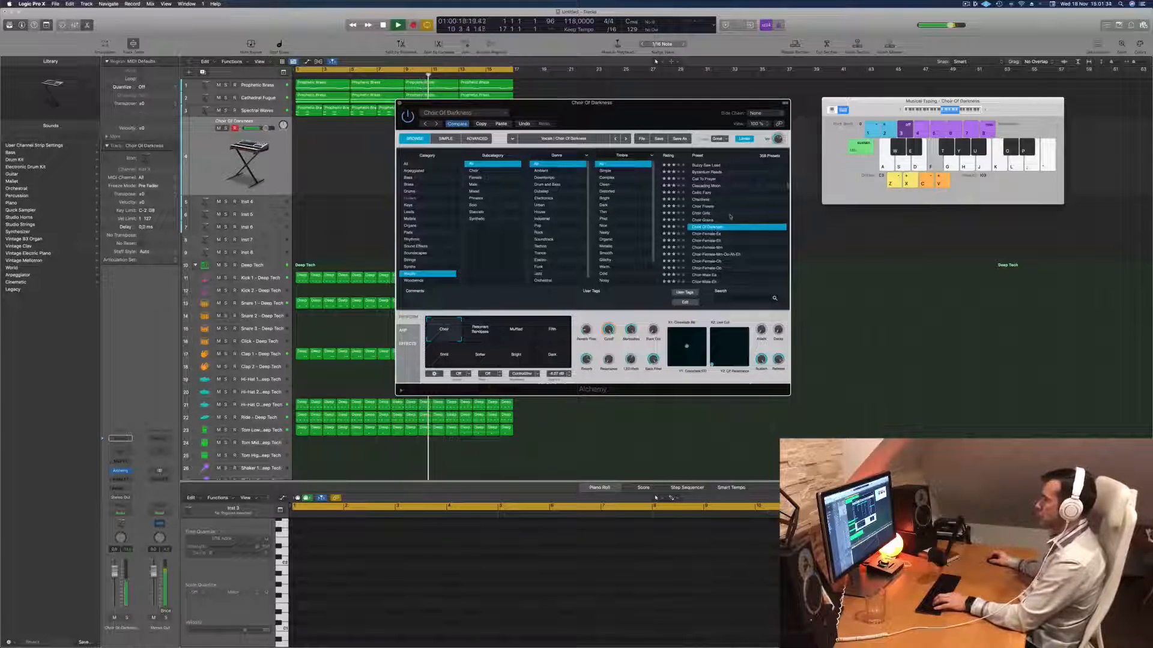
click(483, 332)
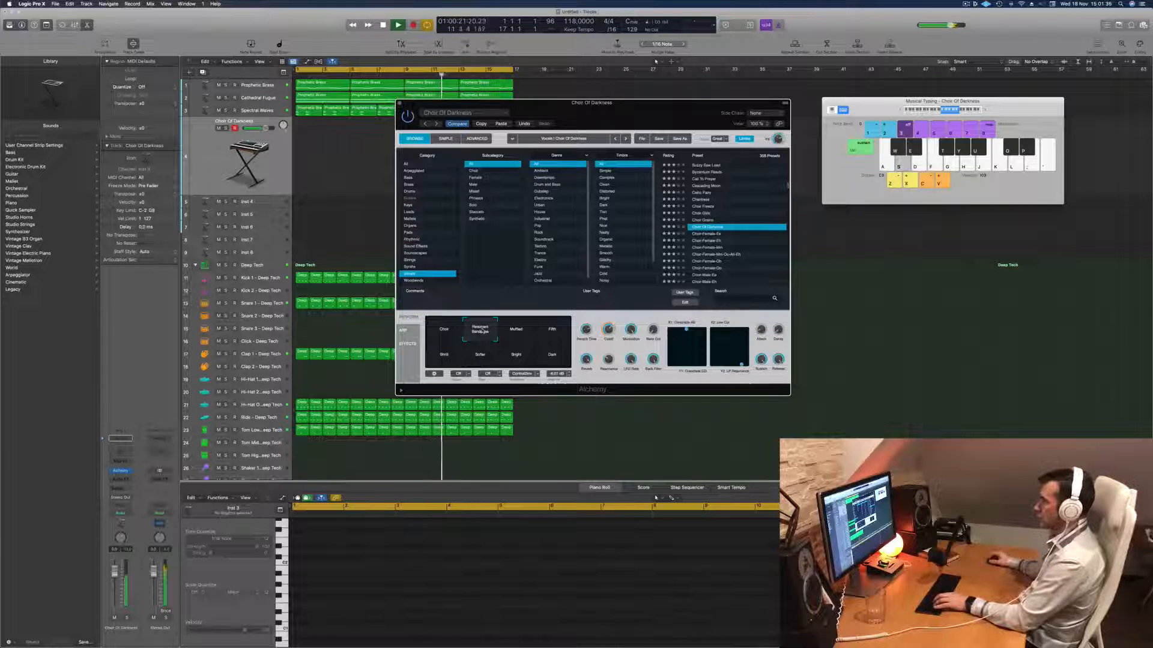
drag(117, 574, 116, 582)
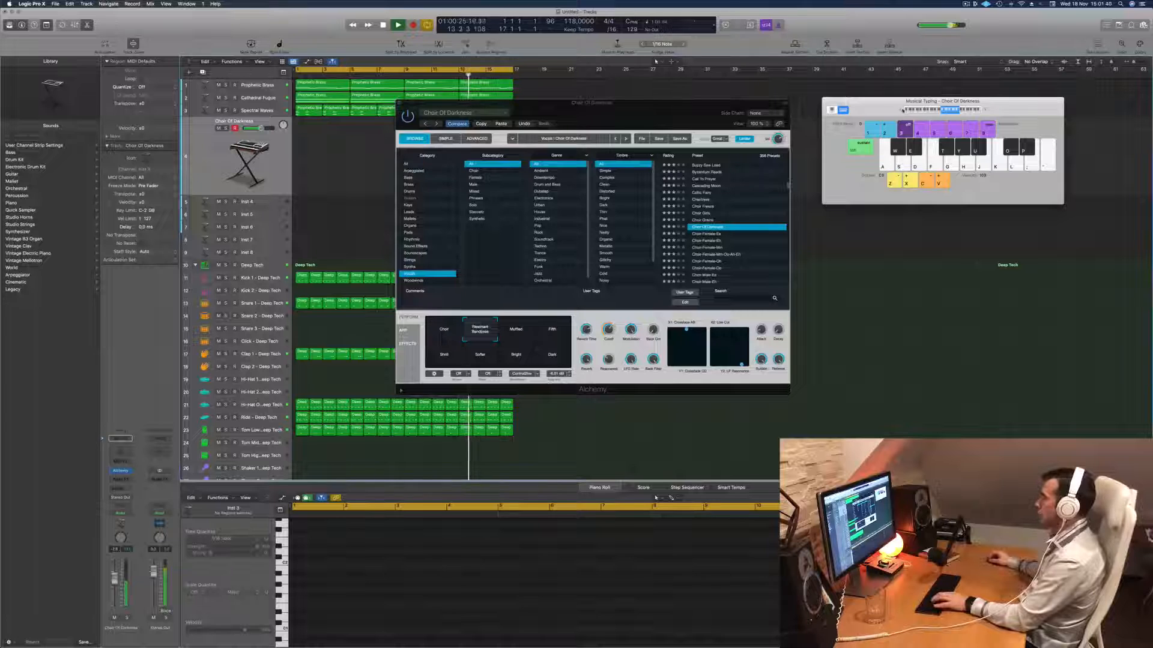
drag(876, 106, 857, 109)
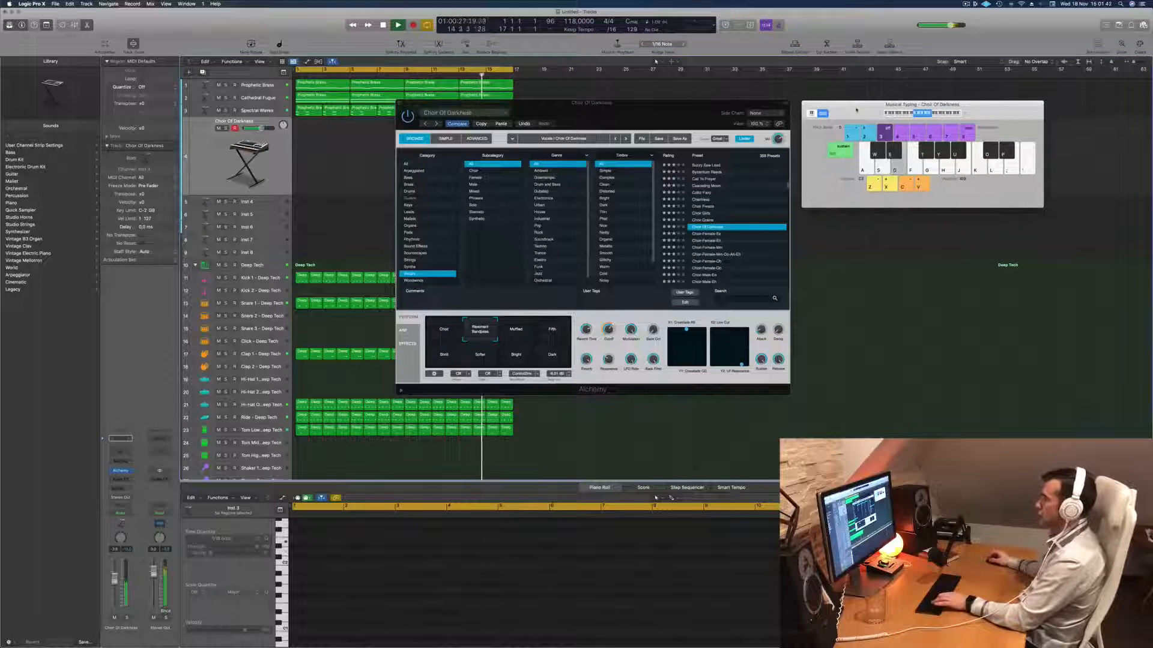
- Audition the remaining Choir Of Darkness snapshots, including Muffled, Softer, Bright and Dark, and lower the vocal track's volume a little further
click(521, 328)
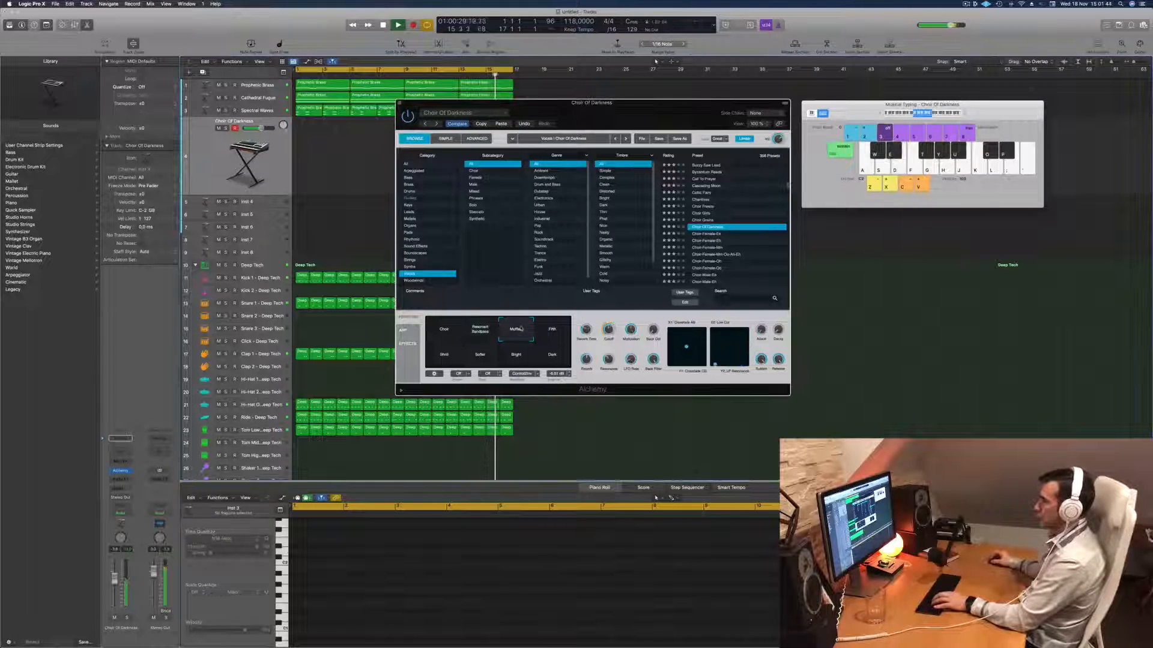
click(552, 329)
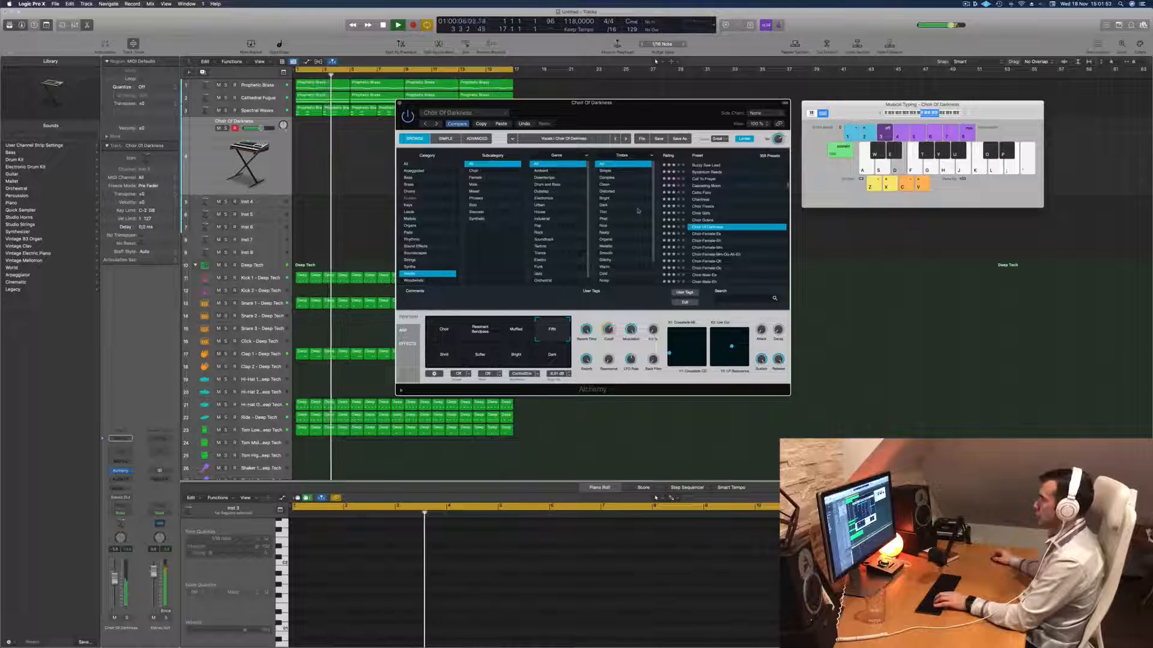
click(444, 355)
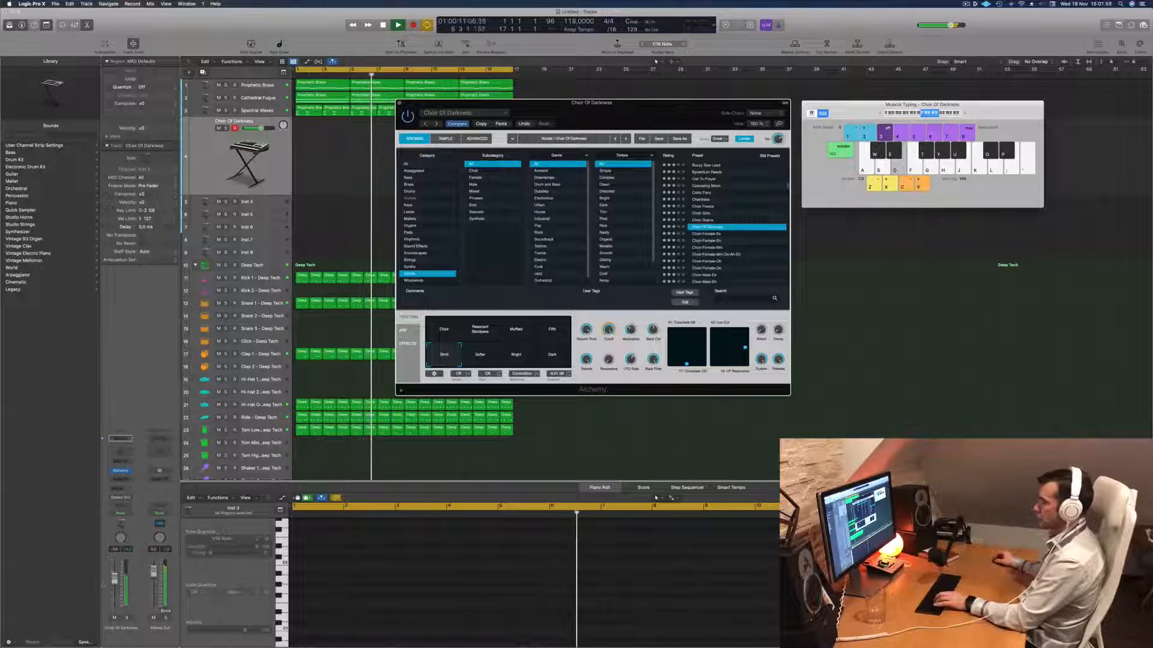
drag(114, 578, 114, 583)
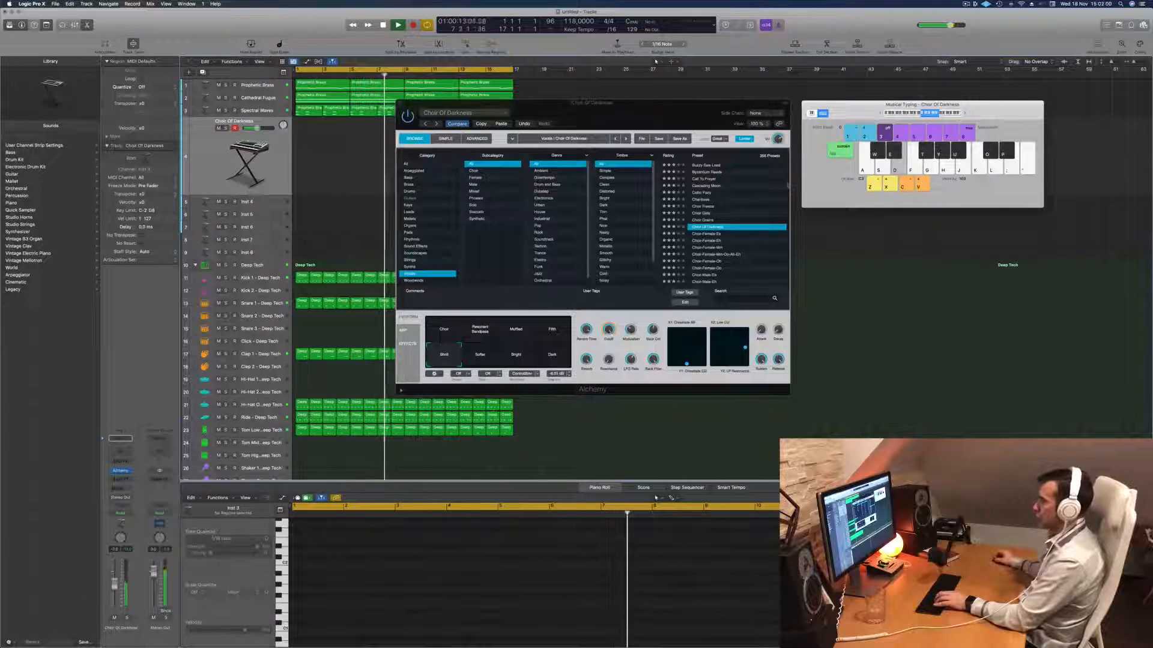
click(490, 358)
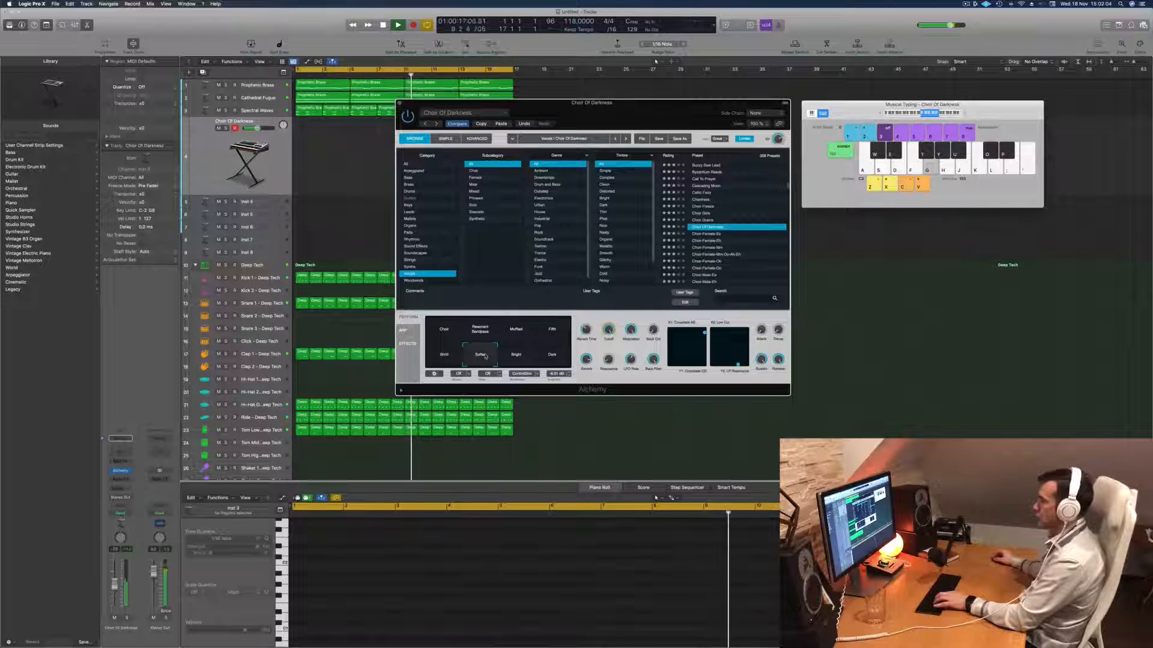
click(520, 358)
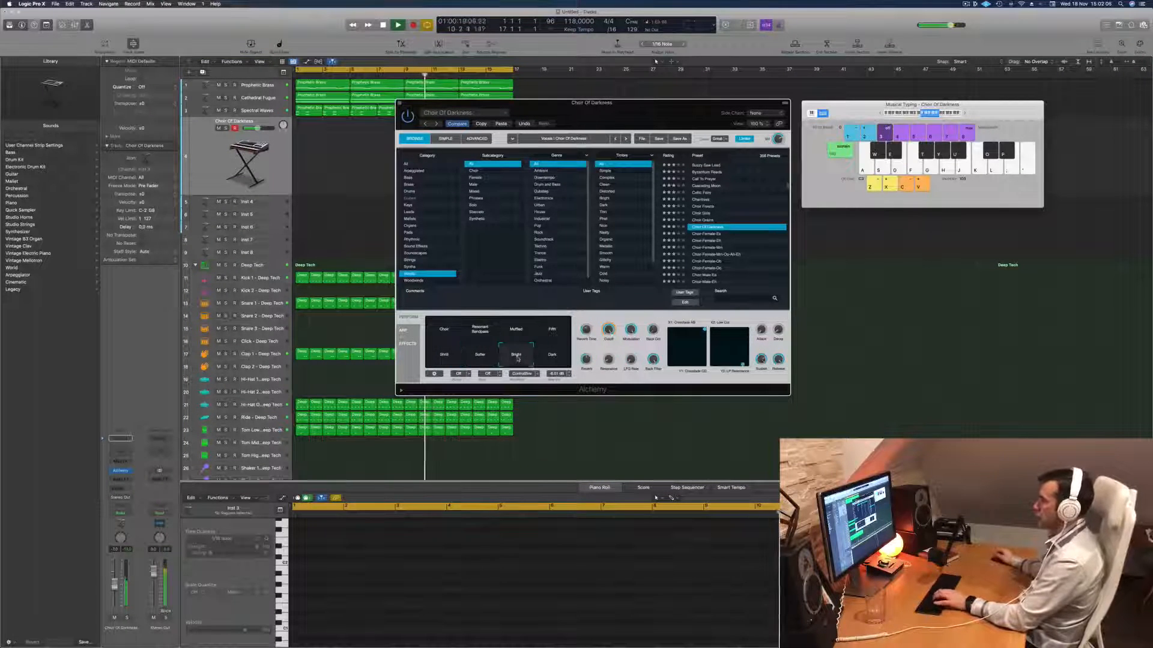
click(544, 358)
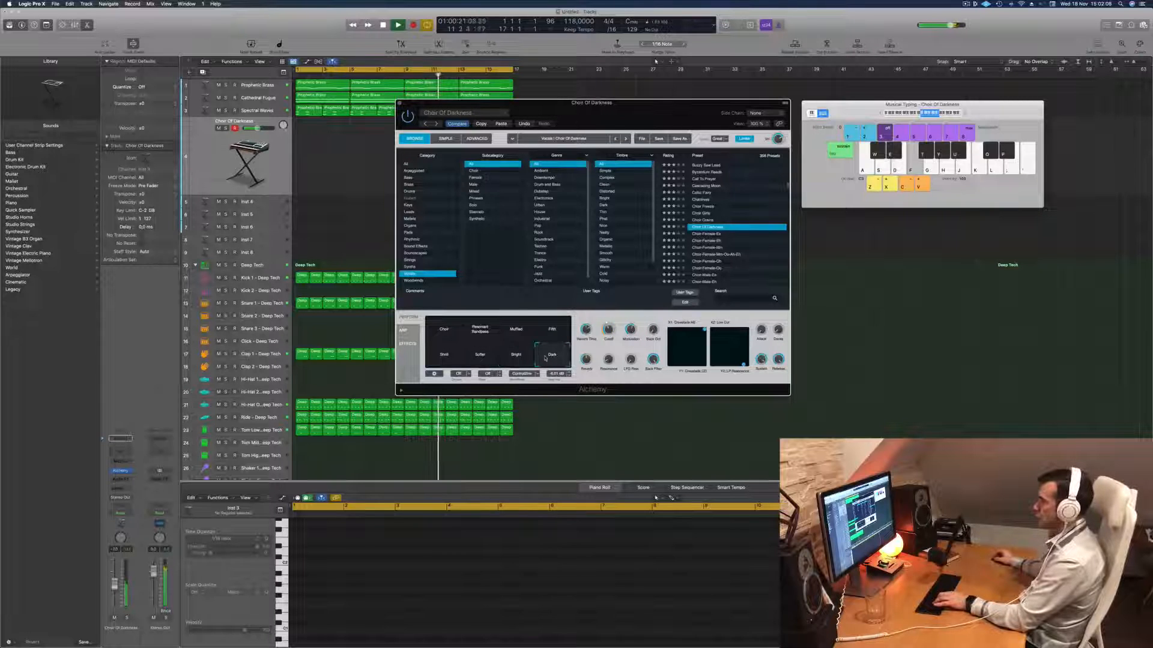
- Load the Choir-Female-Mm-Oo-Ah-Eh preset on the vocal track and play test notes over the running arrangement
scroll(718, 263, down, 2)
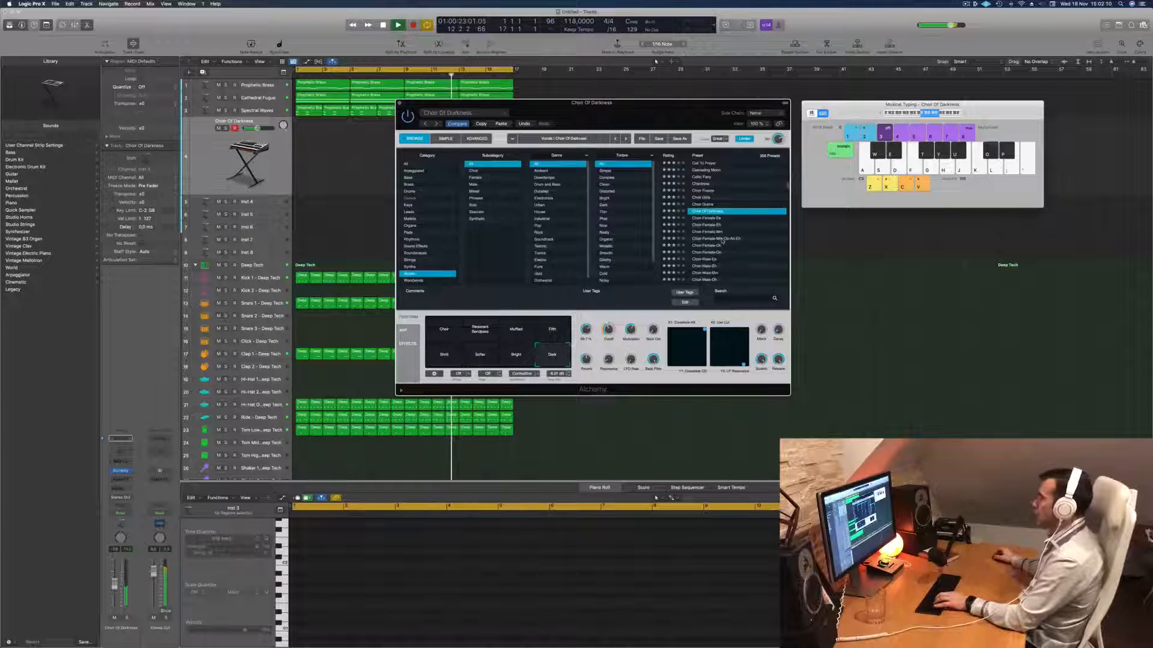
click(722, 239)
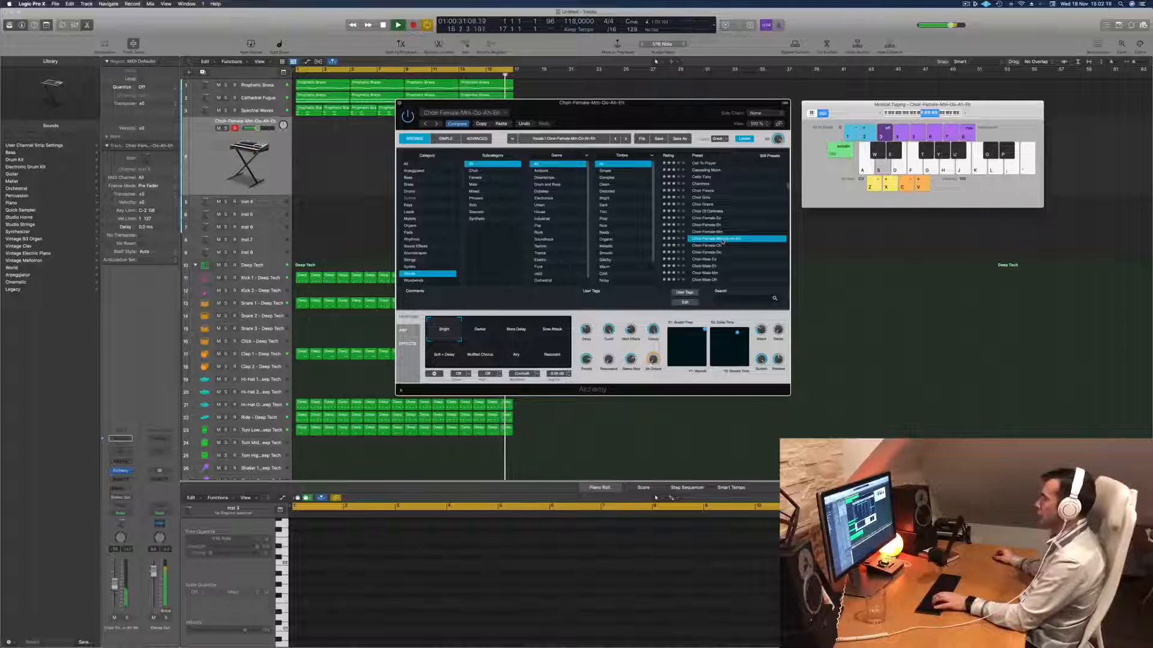
key(s)
key(s)
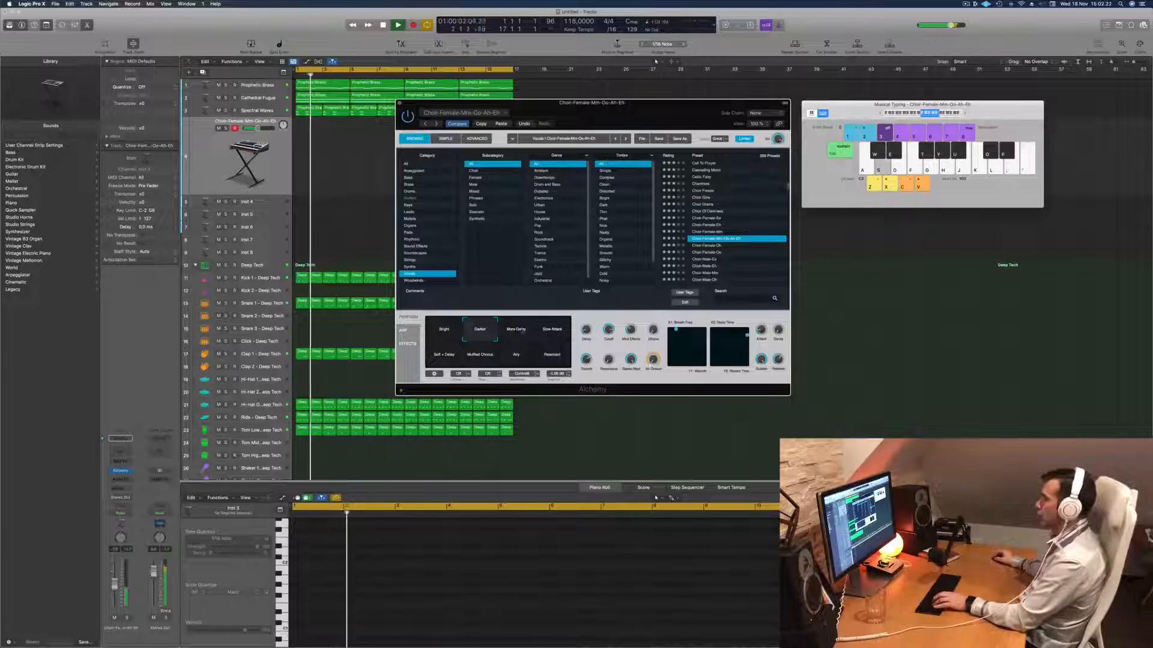
- Compare the choir preset's More Delay, Slow Attack and Soft + Delay snapshots and settle on Muffled Chorus
click(518, 331)
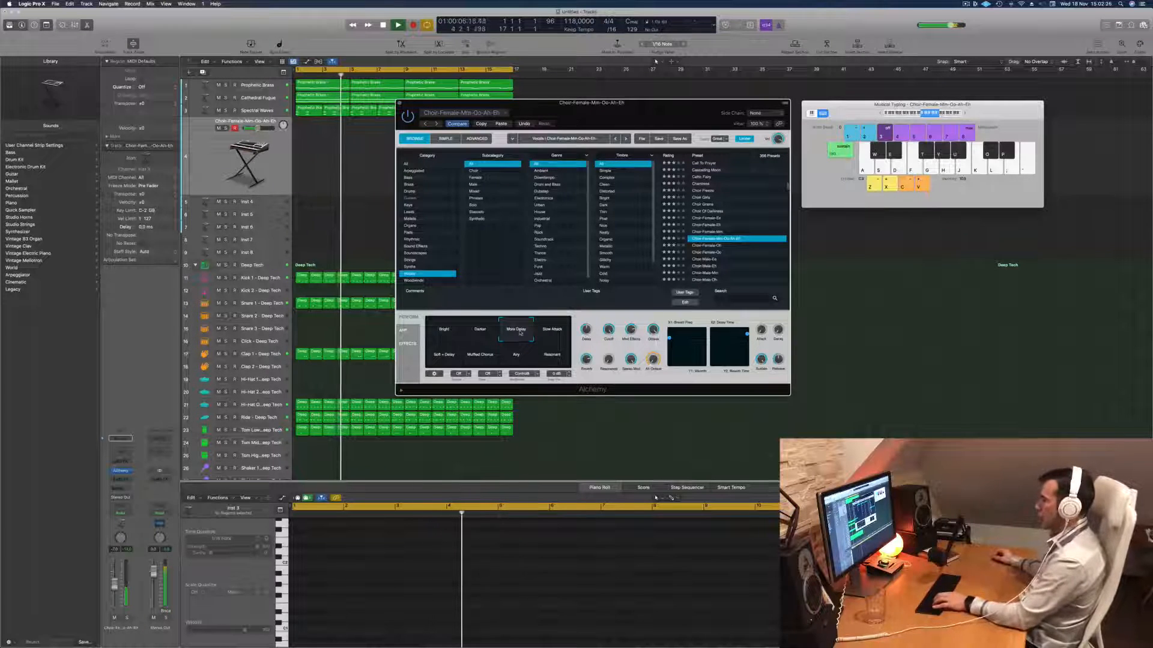
click(552, 330)
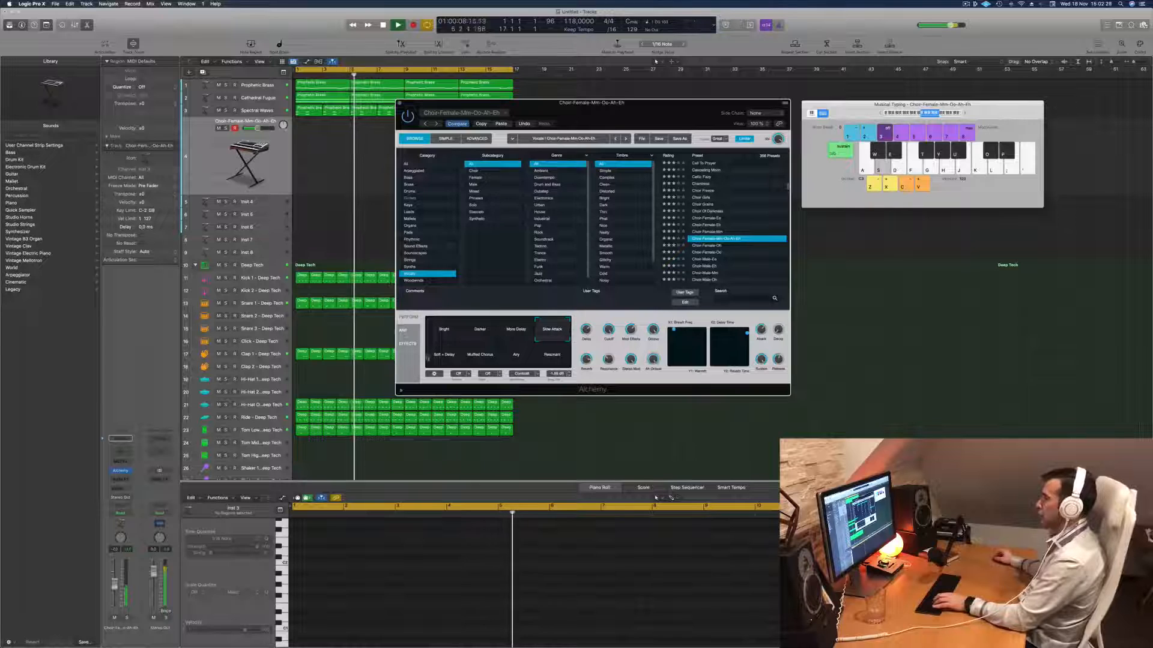
click(445, 355)
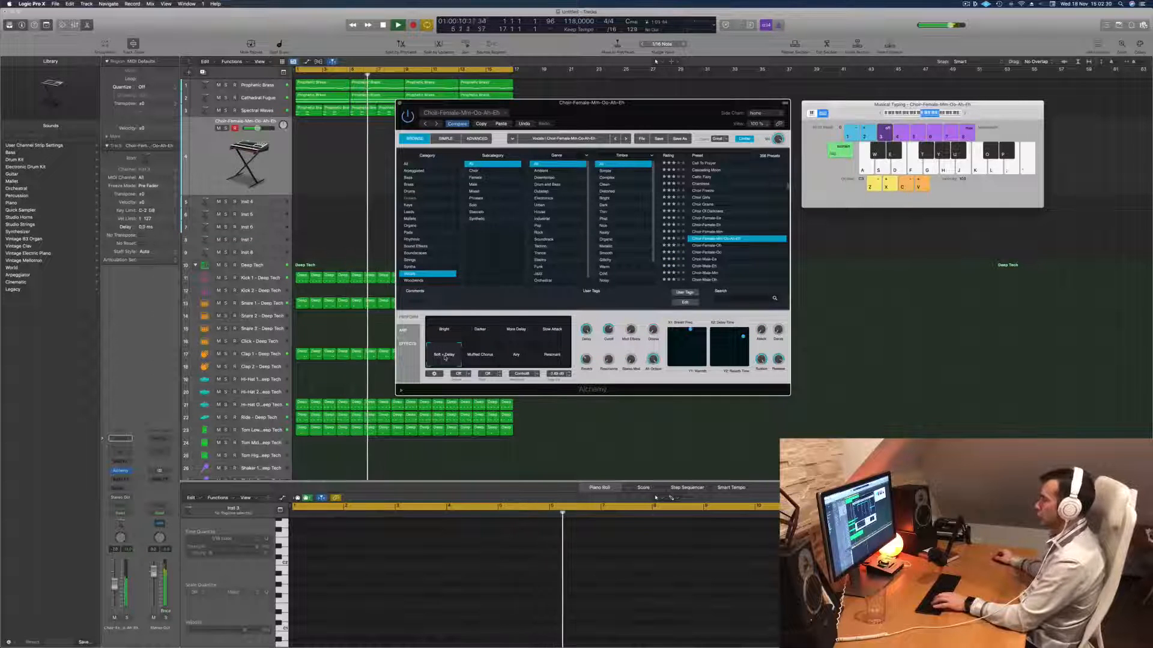
click(480, 357)
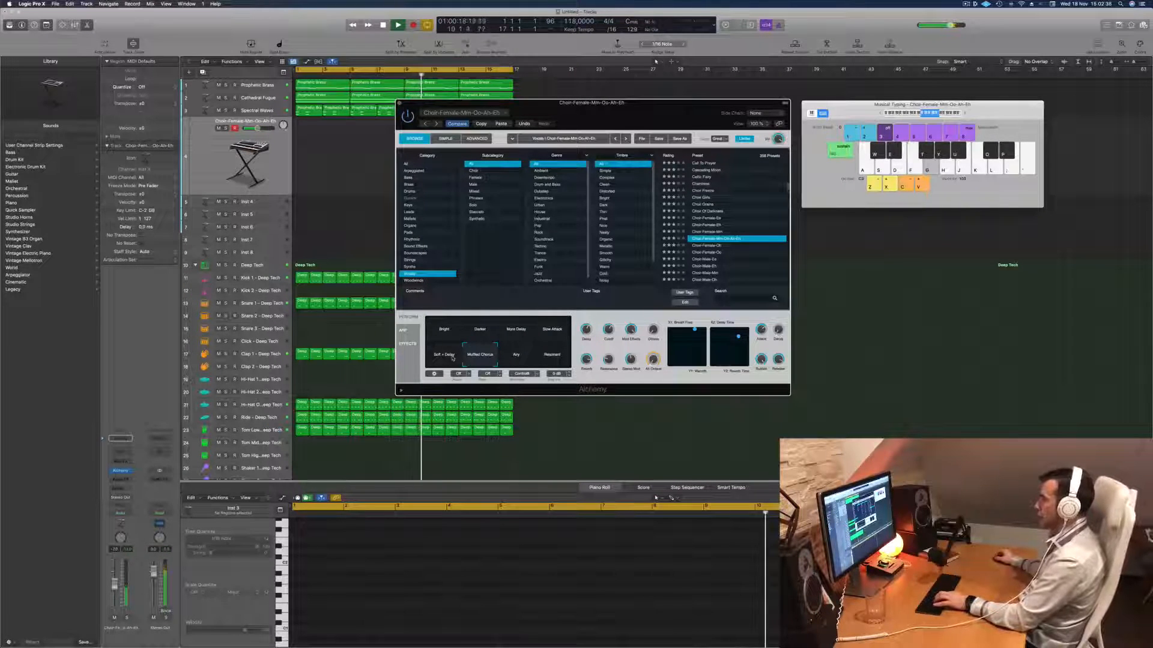
click(516, 355)
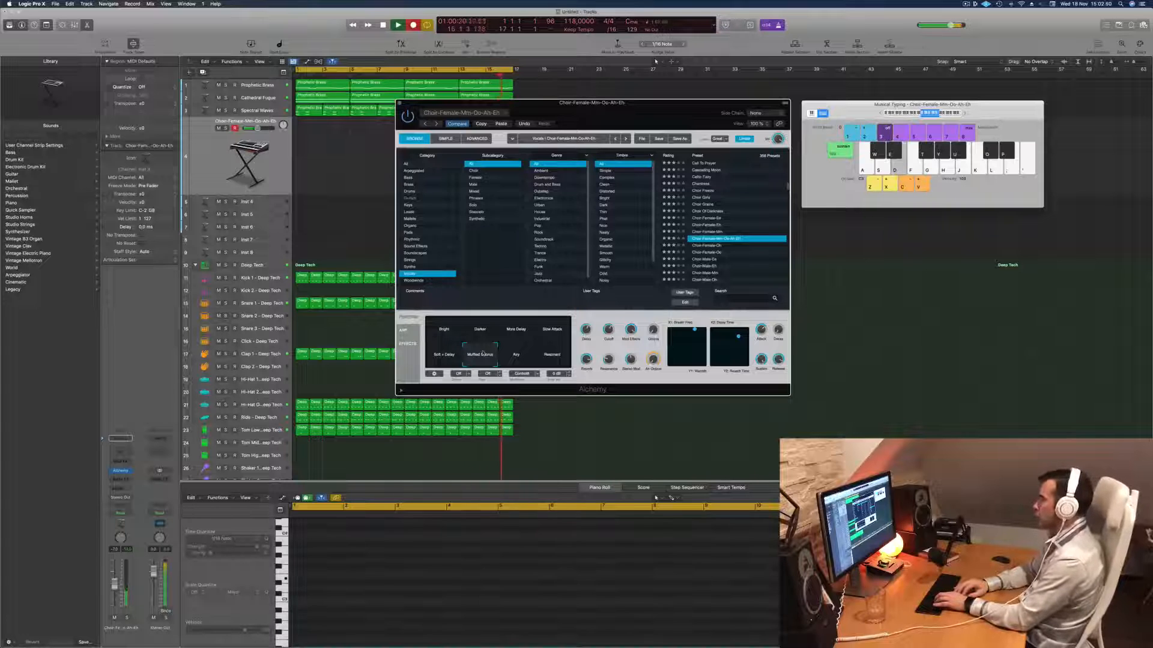
- Record a four-bar choir phrase from bar 1, playing the same sustained note once per bar, and stop after bar 4
key(d)
key(d)
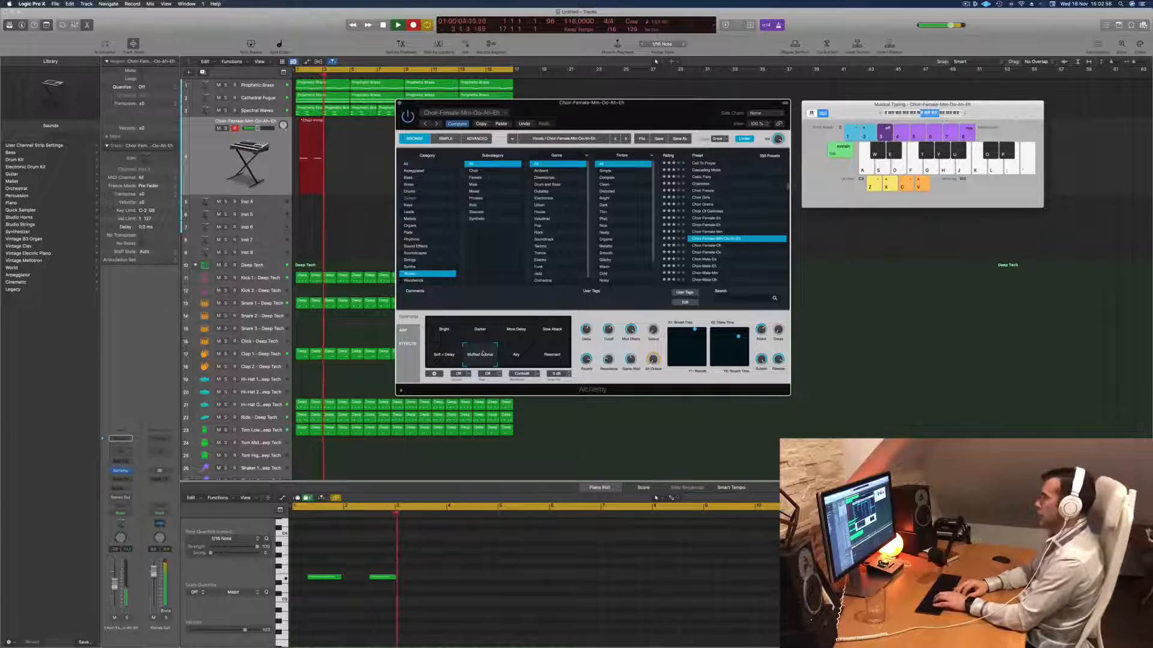
key(d)
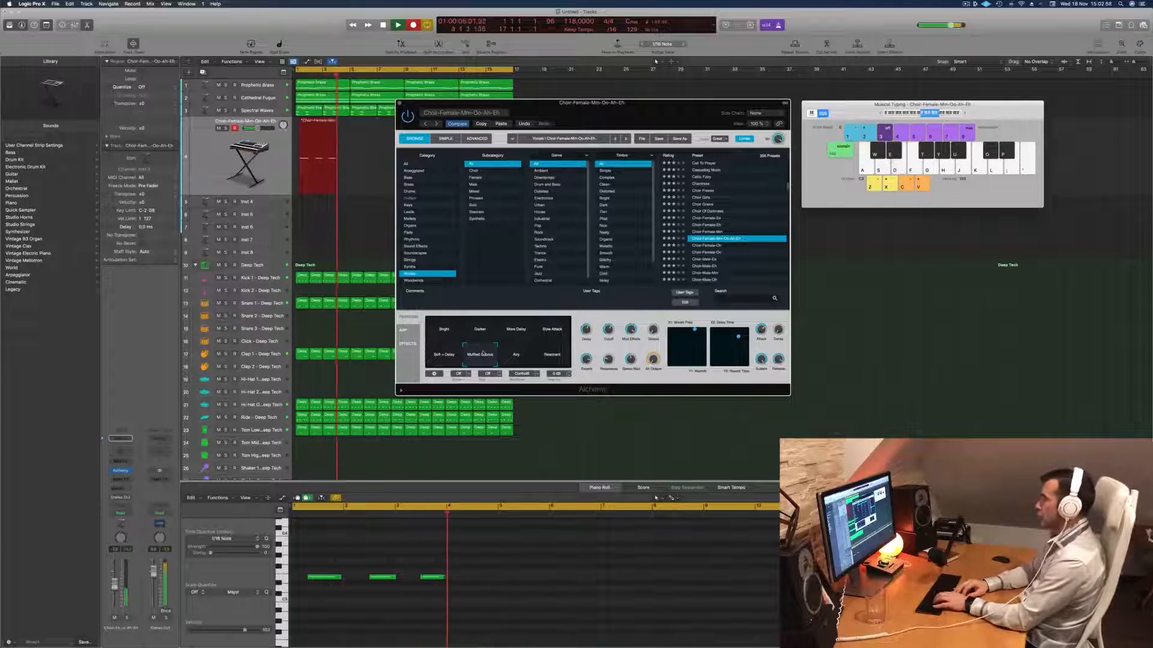
key(d)
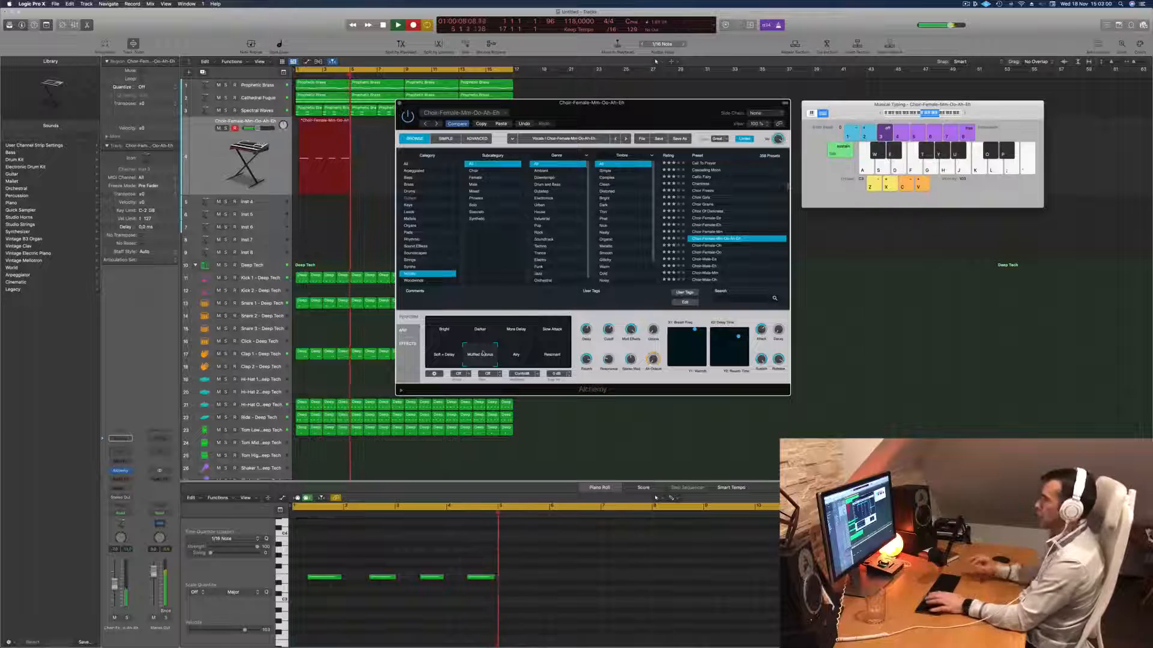
key(space)
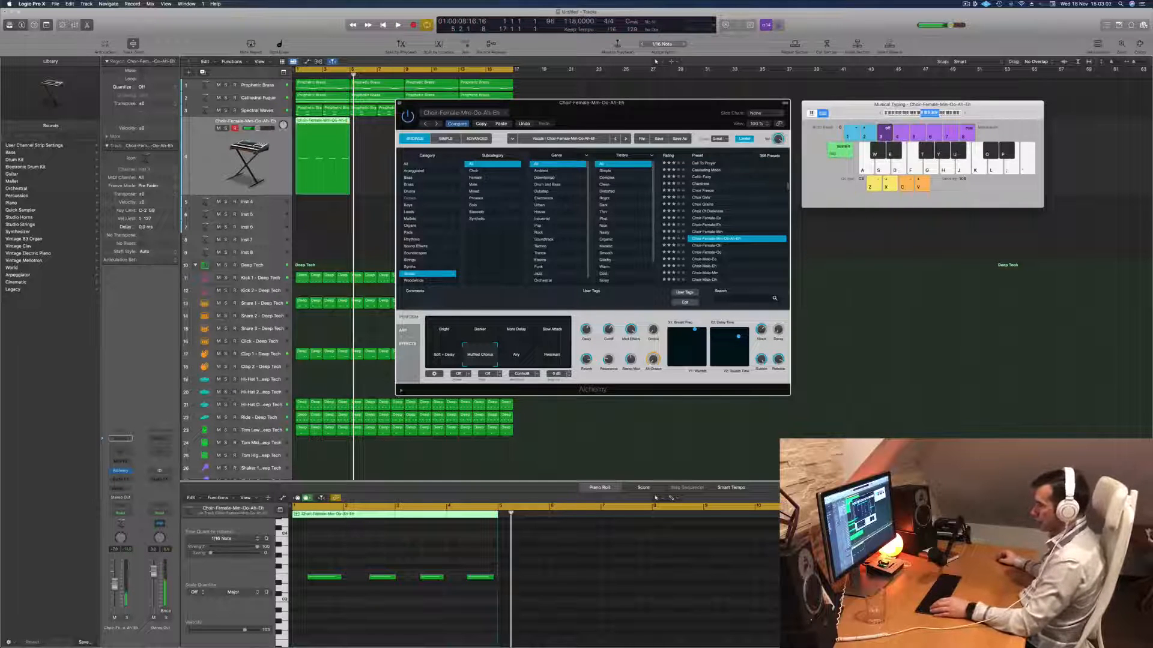
- Return to the start of the arrangement and play back the recorded choir phrase with the other tracks
click(382, 626)
key(space)
key(z)
scroll(371, 580, left, 1)
click(345, 566)
click(345, 578)
key(Return)
key(alt+Left)
key(Return)
- Delete the stray choir region near bar 15 and repeat the four-bar choir phrase to fill all 16 bars
scroll(338, 590, down, 3)
drag(668, 102, 700, 145)
click(502, 130)
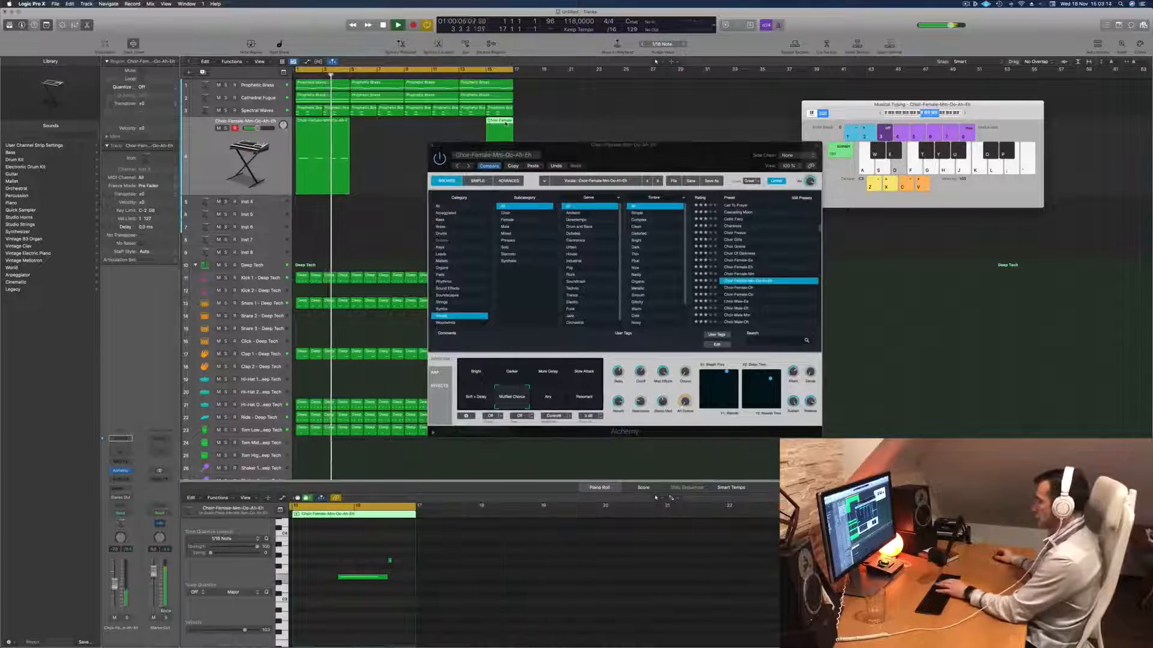
key(Delete)
drag(324, 123, 436, 125)
shift+click(326, 125)
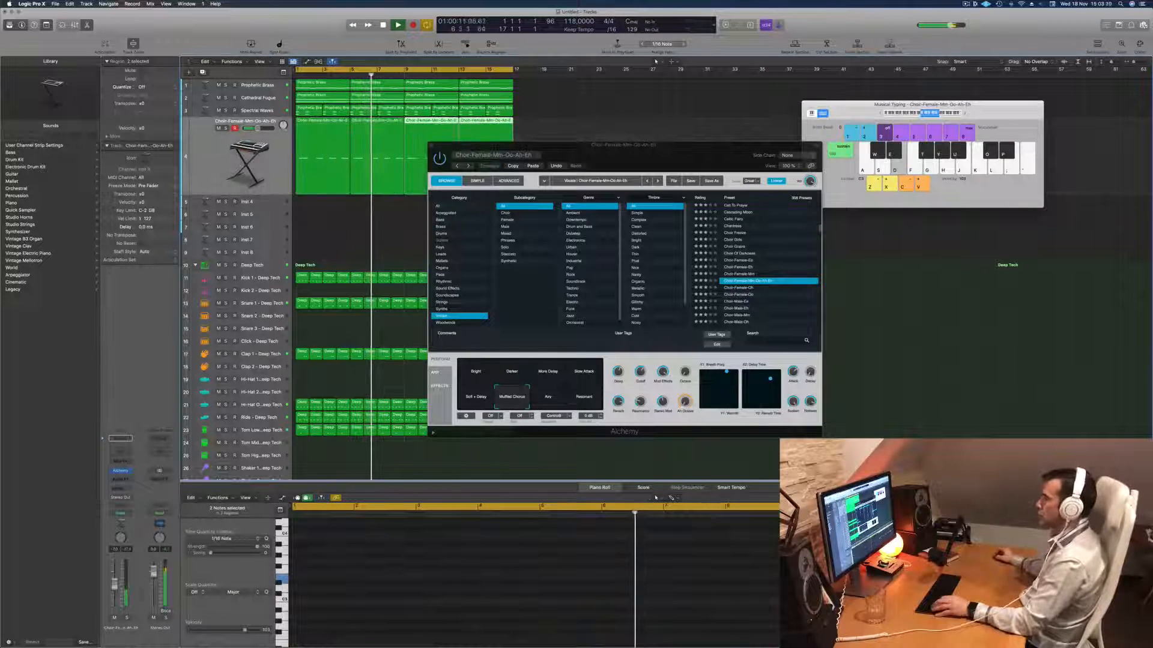
- Check the performance controls of the Cathedral Fugue track's Alchemy instrument while playing the arrangement from the start
click(270, 105)
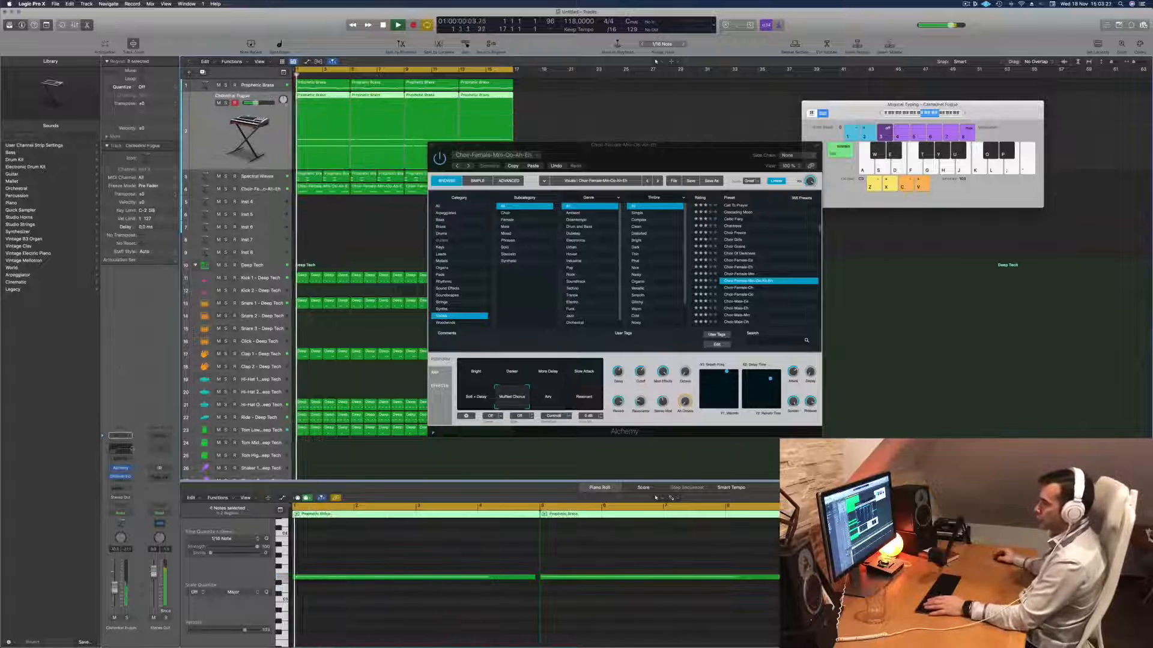
click(120, 469)
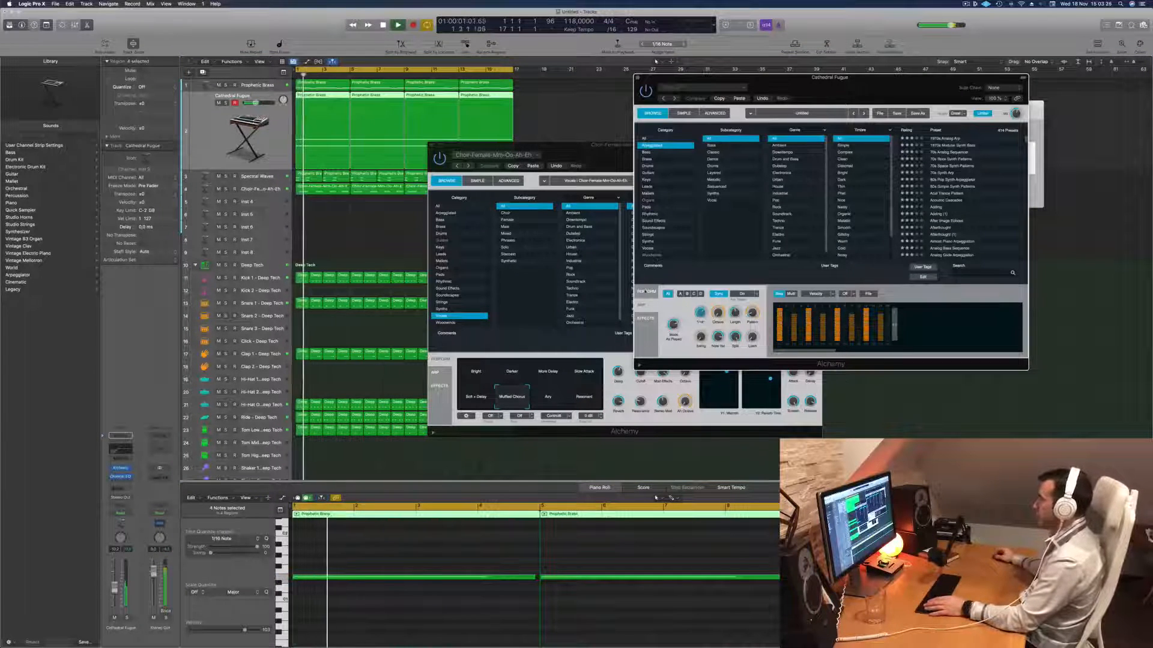
click(645, 291)
key(Return)
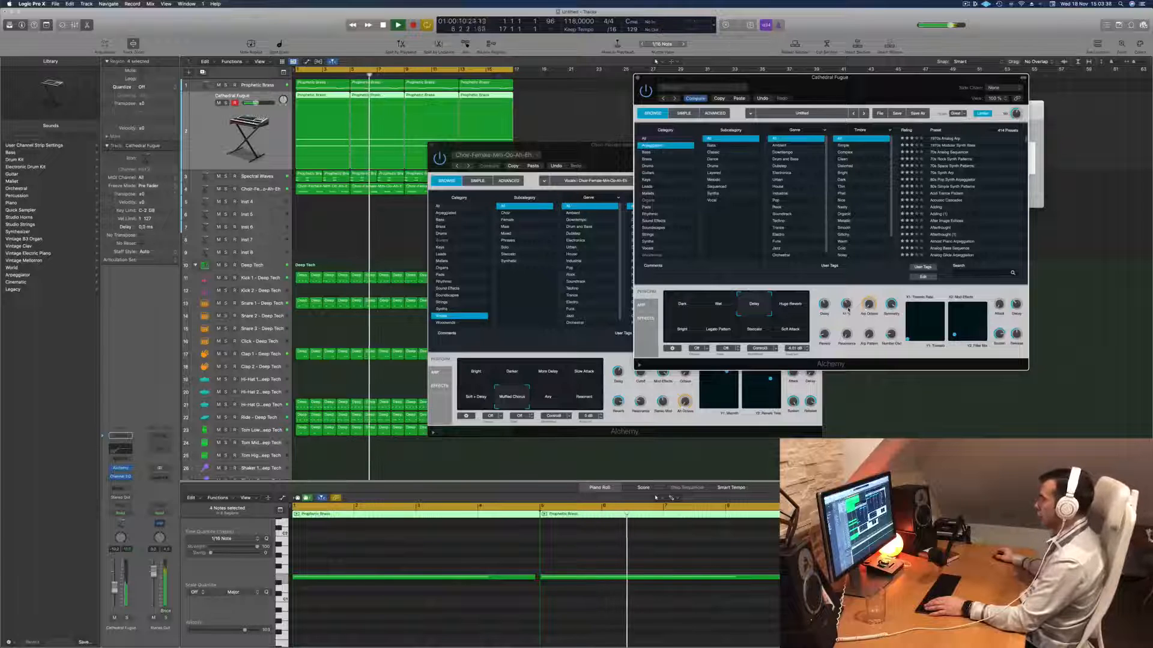
drag(768, 78, 708, 216)
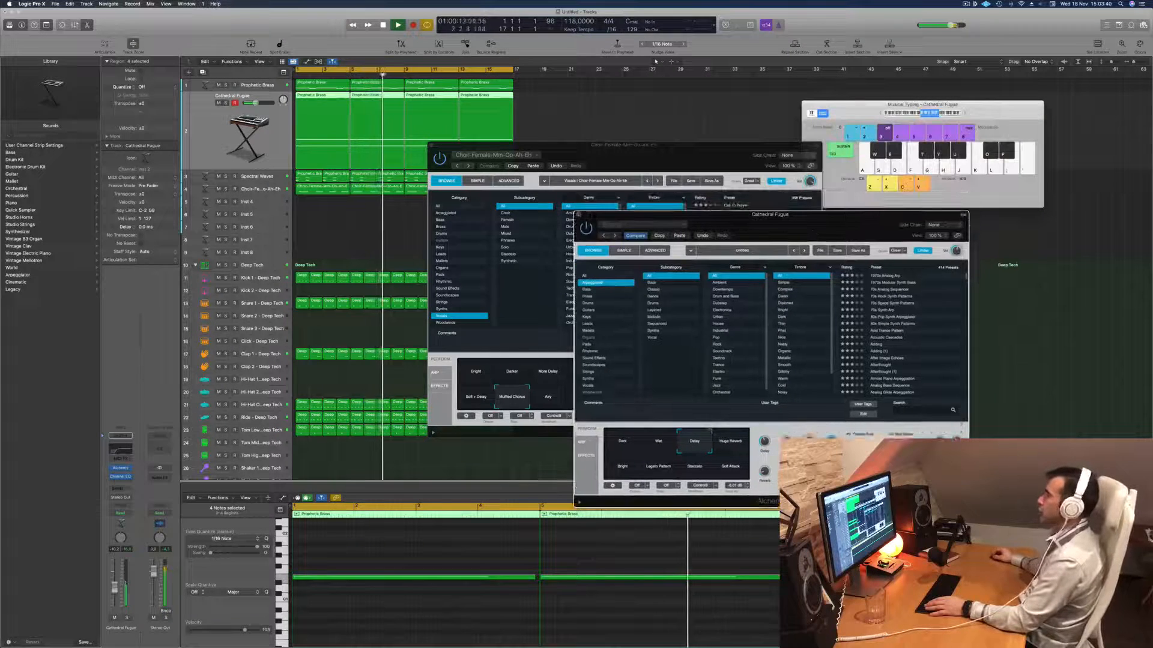
click(578, 215)
- Replay the arrangement with the choir track selected, briefly soloing the choir to hear it alone and in the mix
drag(621, 158, 819, 153)
key(space)
key(space)
click(269, 190)
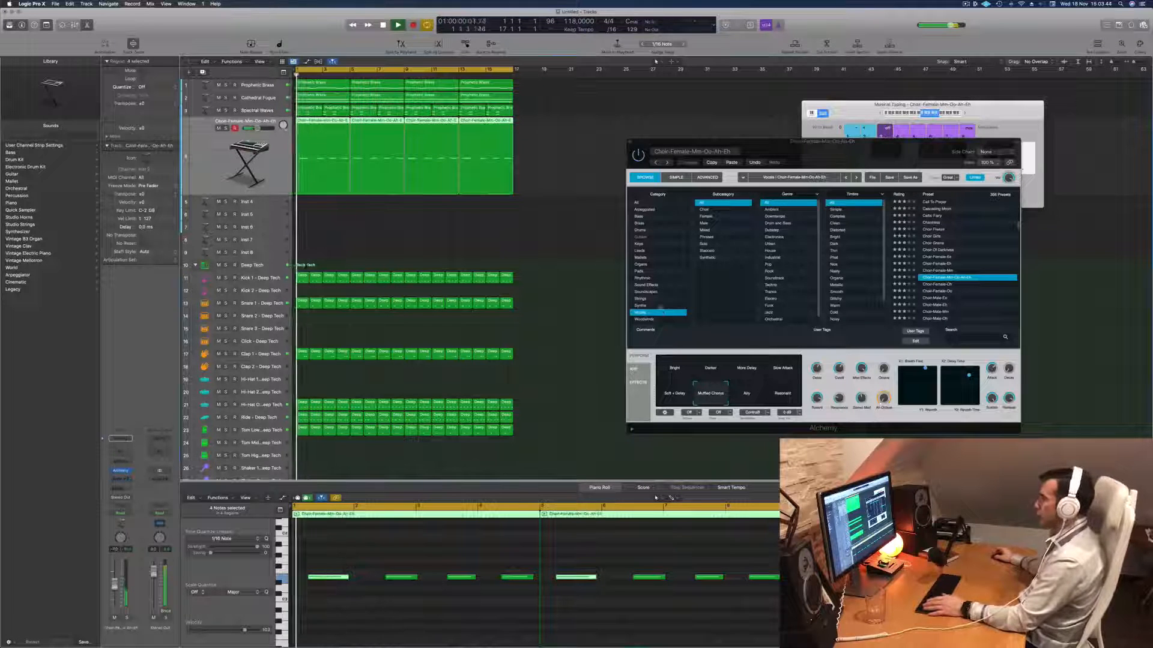
drag(830, 157, 635, 192)
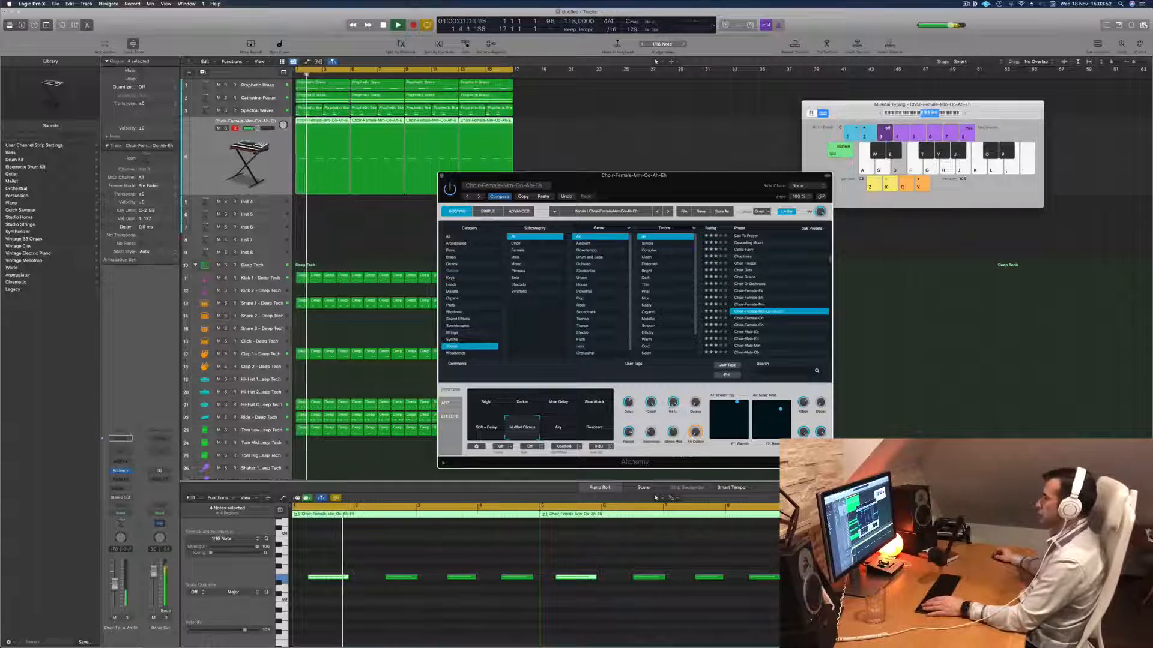
click(127, 619)
click(127, 619)
key(space)
key(space)
drag(635, 175, 875, 123)
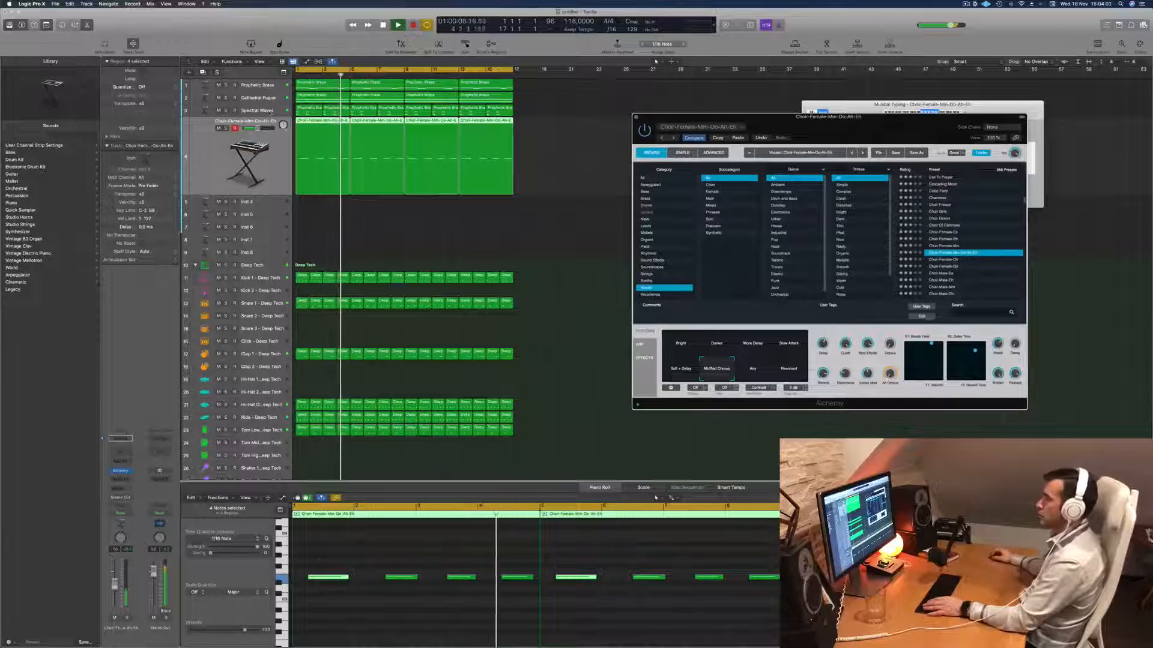
- Reopen the Cathedral Fugue track's Alchemy instrument to recheck its snapshot settings during playback
click(273, 98)
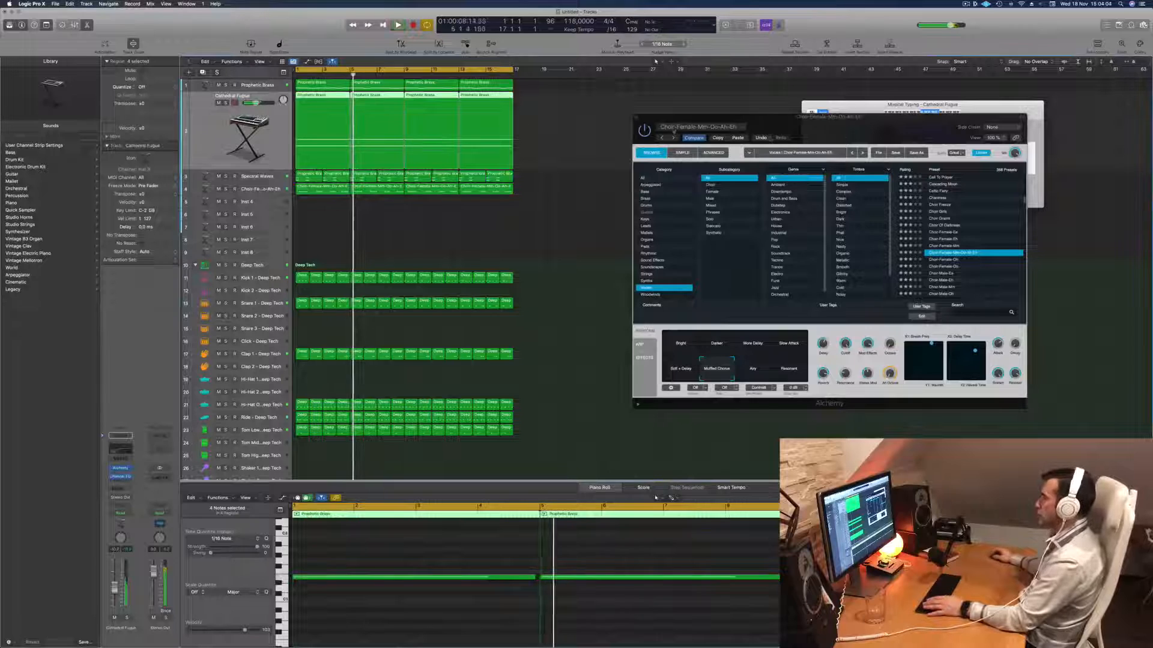
drag(817, 133, 792, 137)
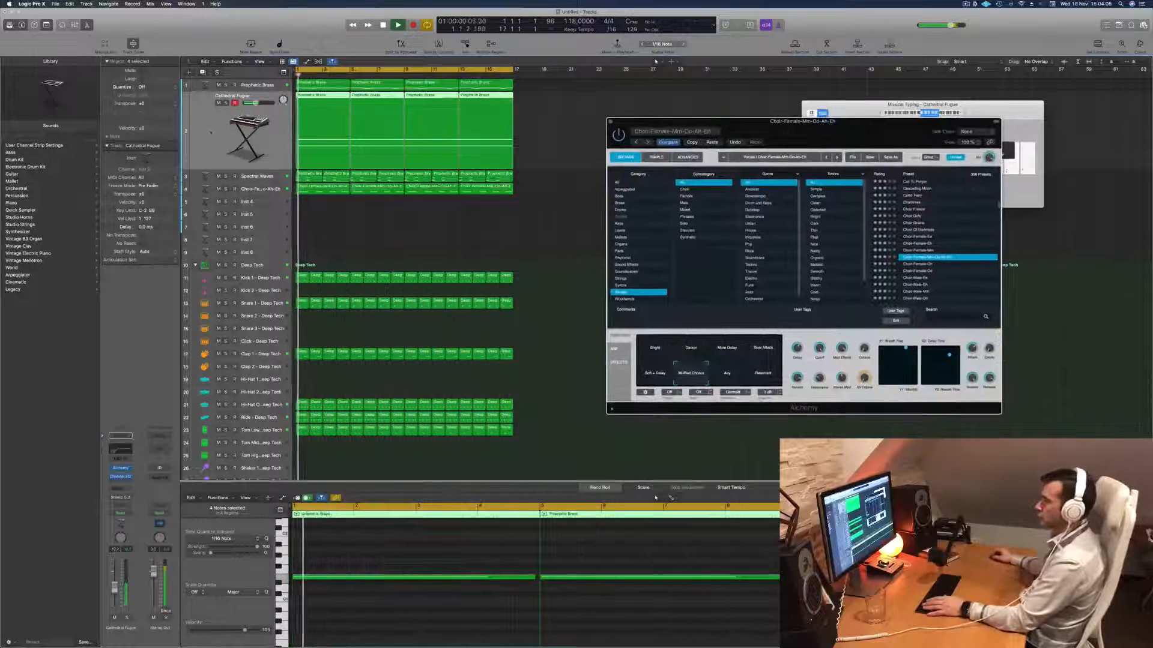
click(120, 469)
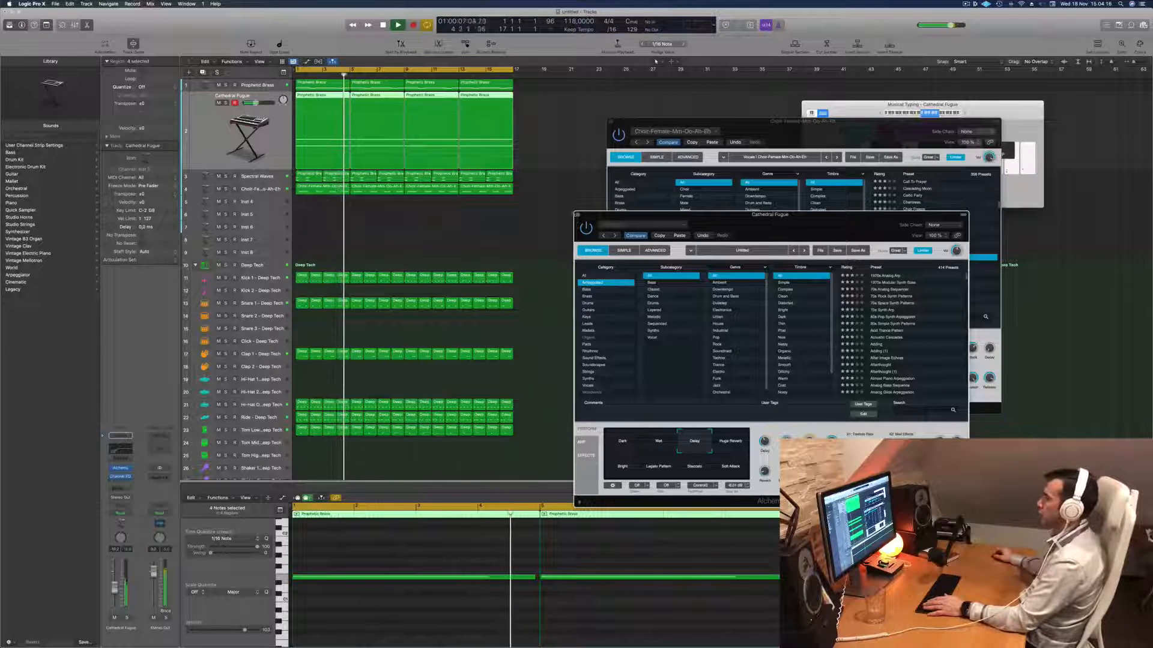
click(577, 215)
drag(785, 136, 849, 122)
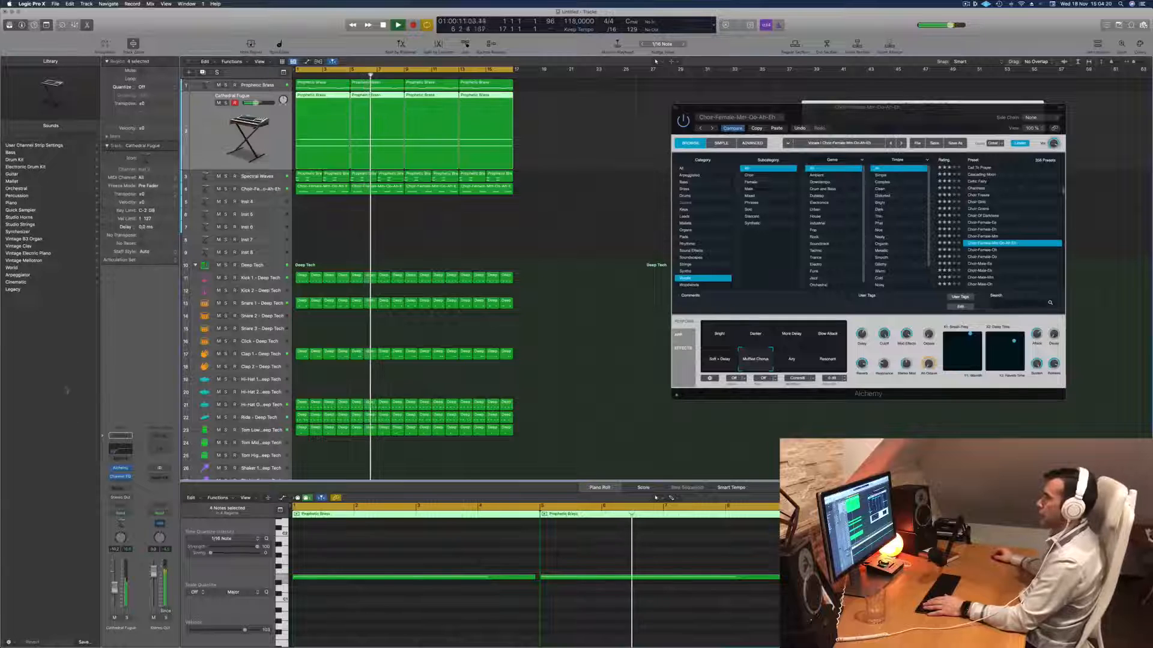
- Set the low-cut frequency in the Cathedral Fugue track's Channel EQ to 166 Hz
click(121, 477)
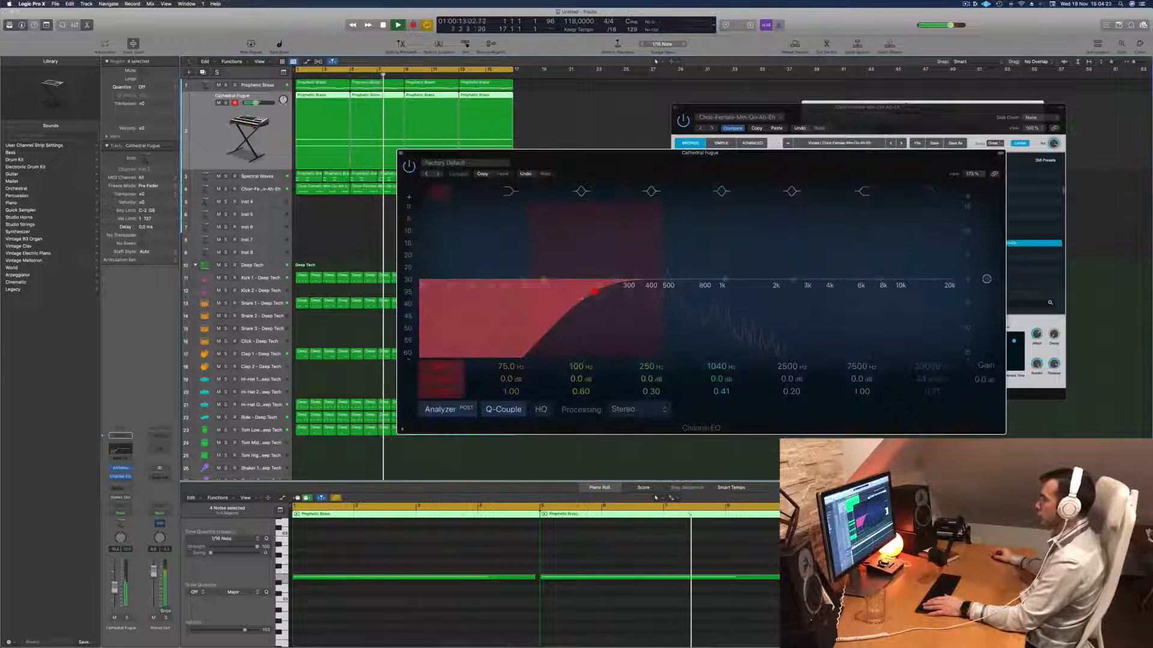
drag(597, 294, 583, 289)
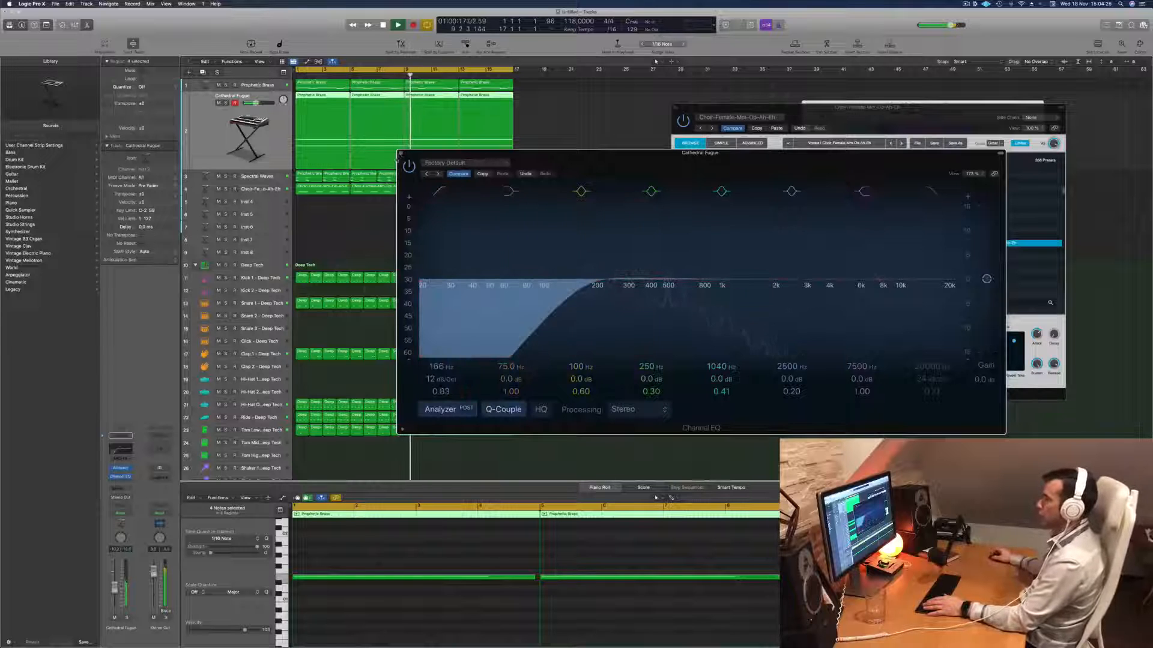
click(400, 154)
- Select the choir track, bring up its Alchemy preset browser and replay the arrangement from the start
click(340, 187)
key(Return)
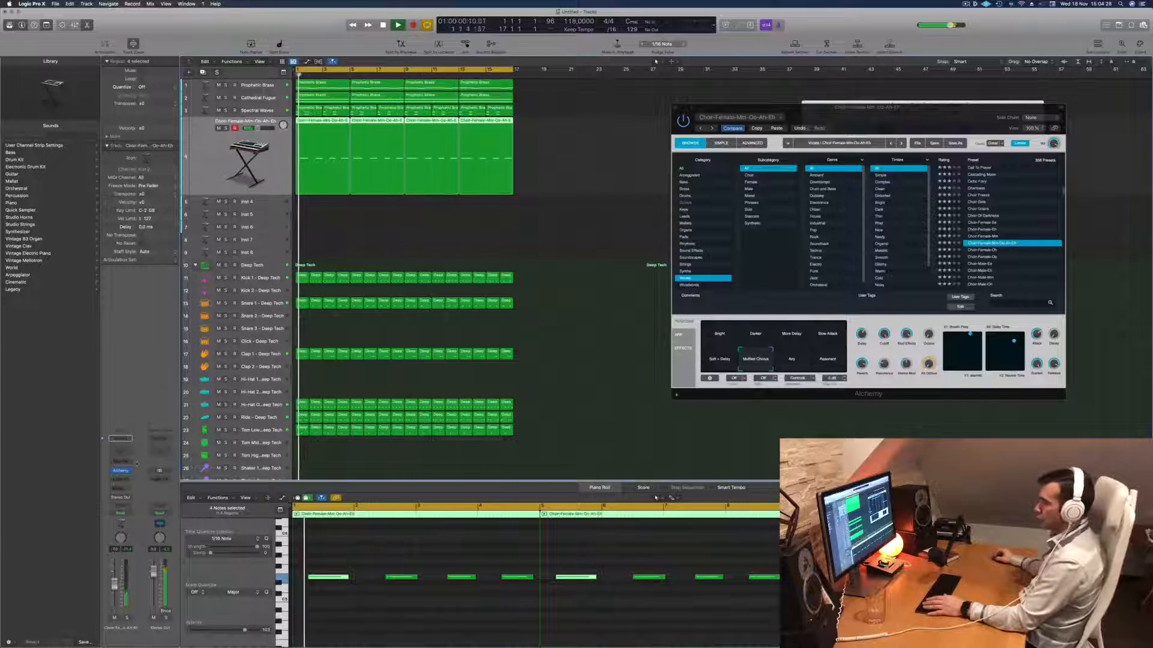
click(121, 472)
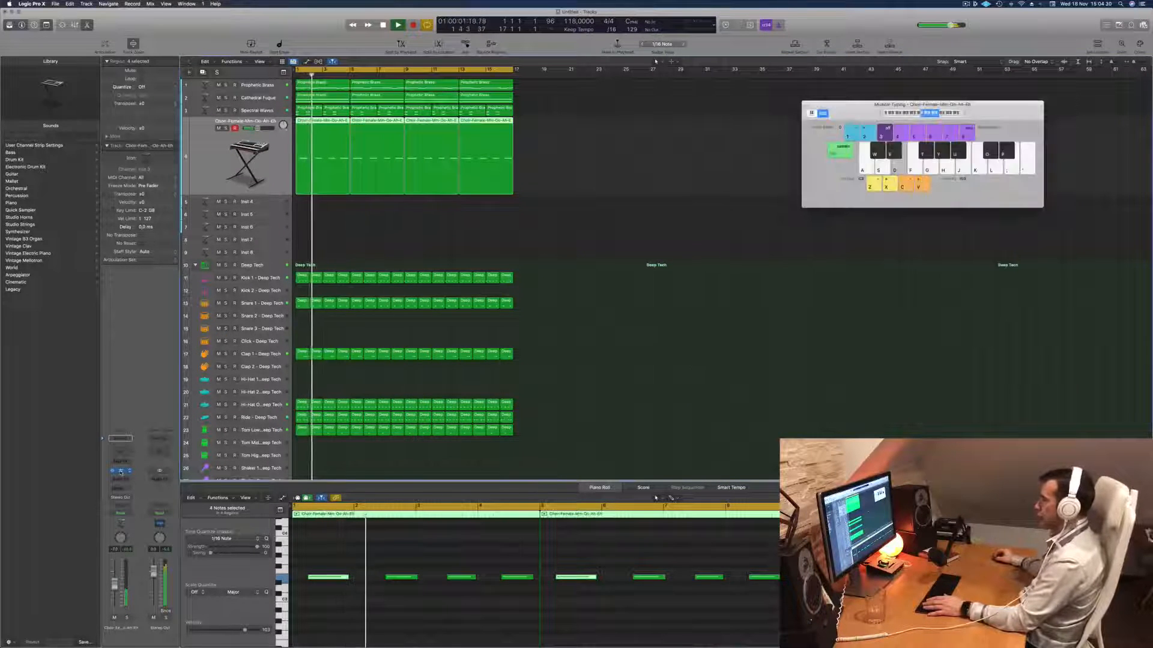
click(120, 473)
drag(904, 109, 707, 122)
key(space)
key(space)
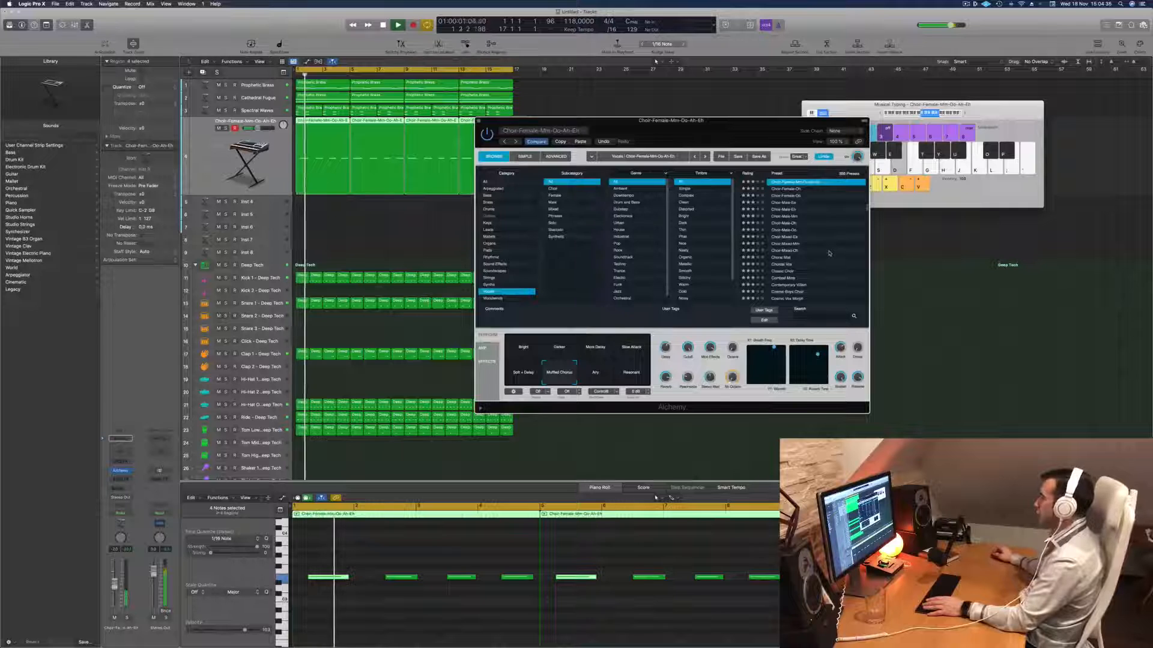
key(space)
key(space)
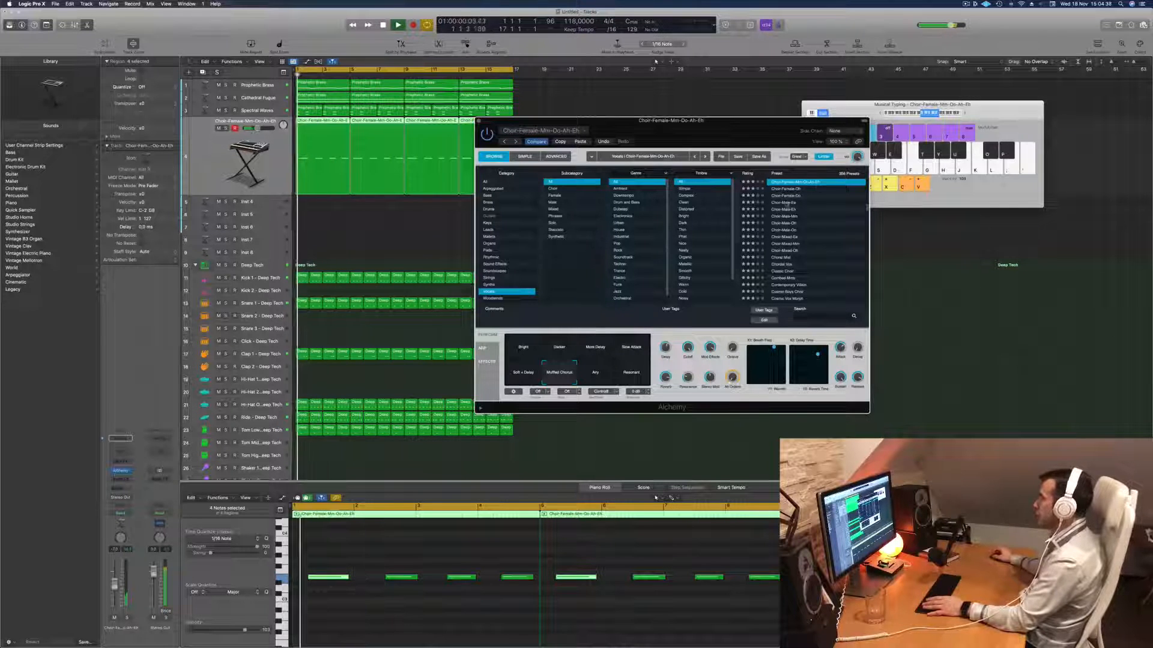
- Audition the Choir-Male-Ee, Choir-Male-Oh and Combed Mins presets on the choir track and load Crow Girls
click(784, 203)
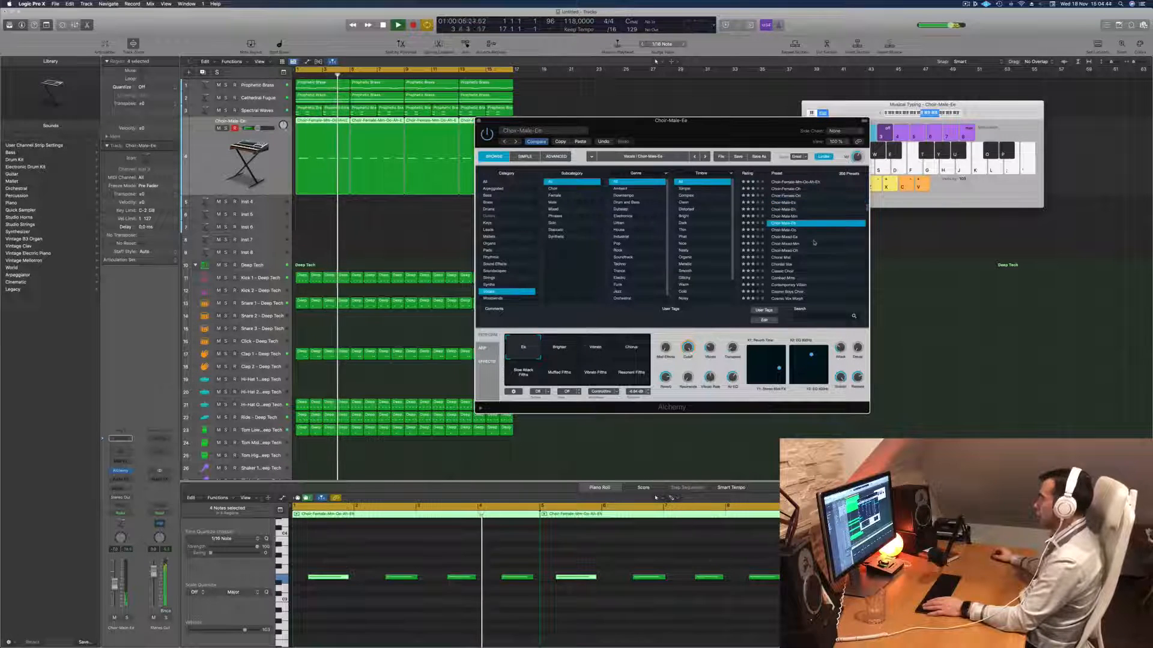
click(804, 223)
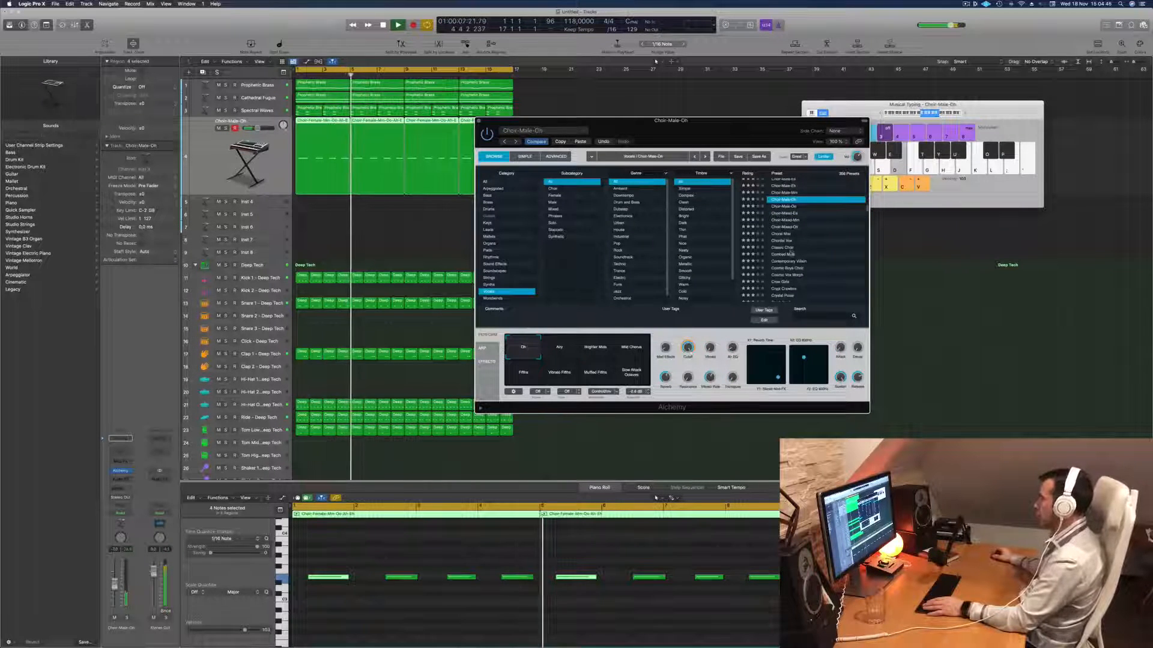
click(791, 254)
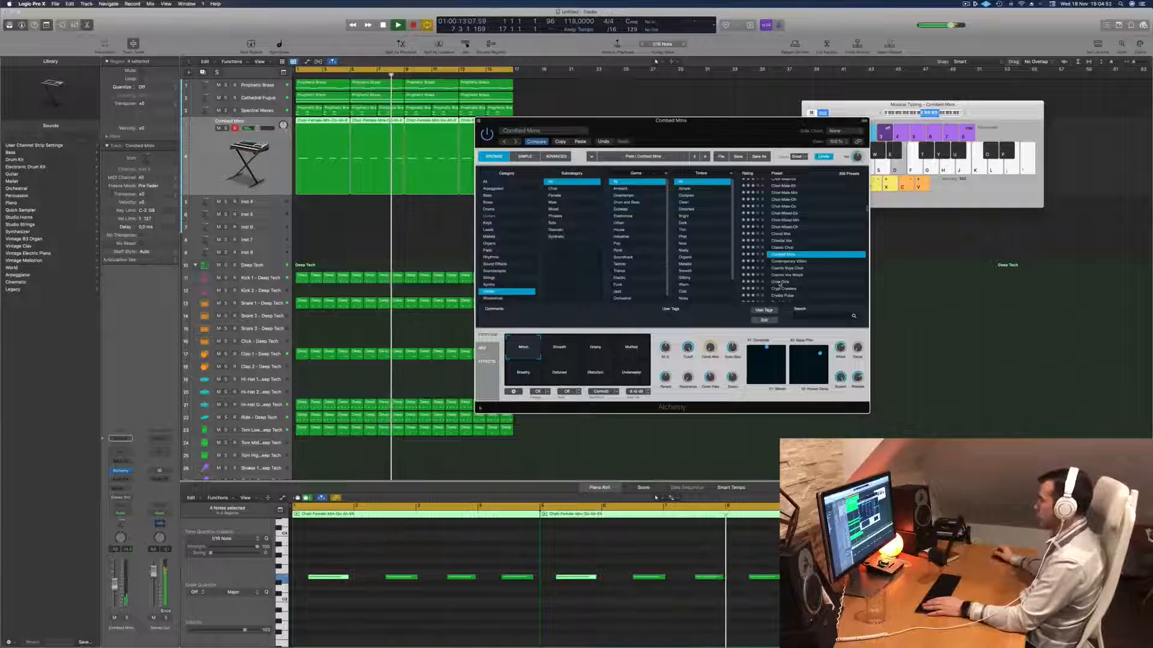
click(779, 283)
scroll(811, 258, down, 3)
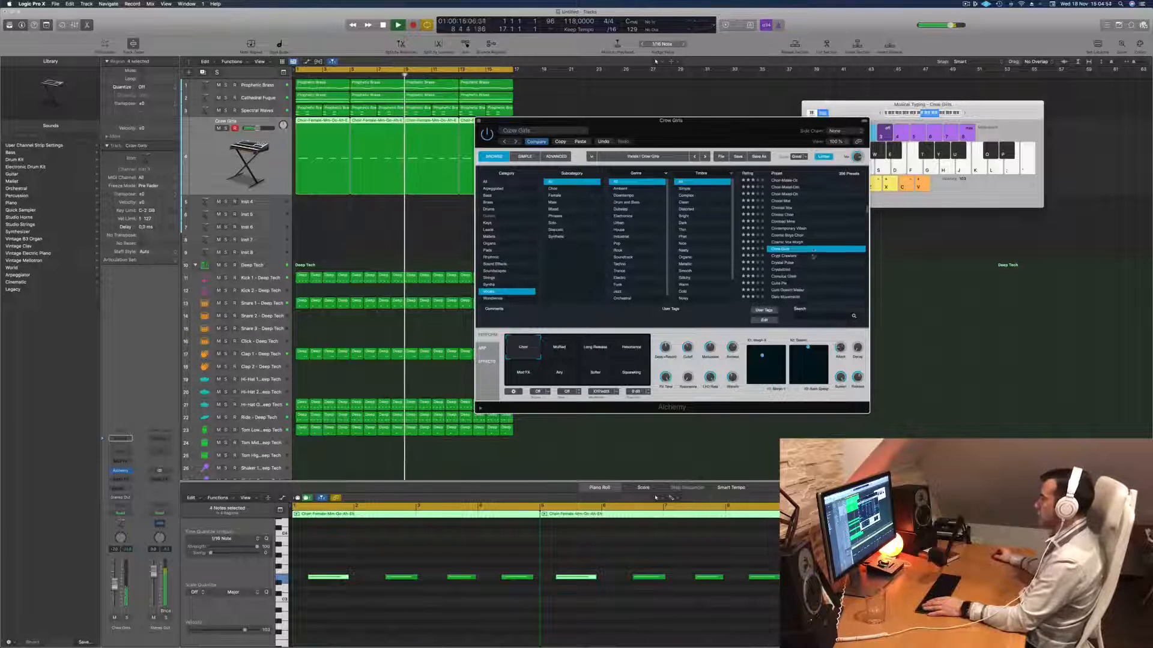
scroll(812, 257, down, 2)
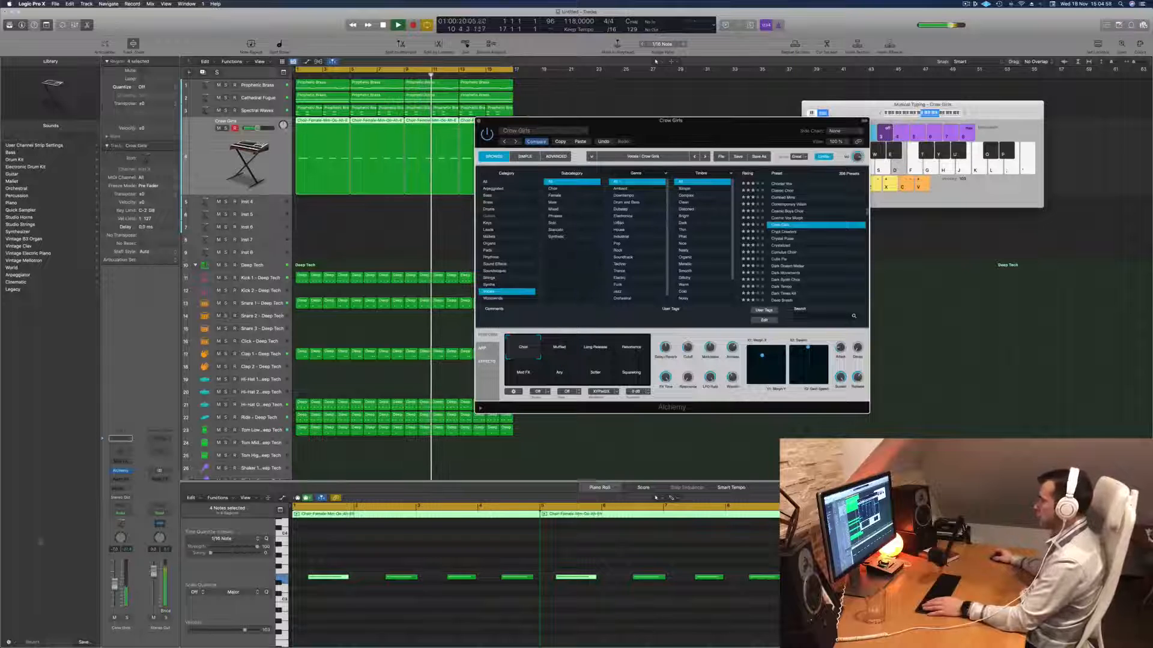
- Raise the Crow Girls track's volume slightly and try transposing all of its notes down an octave
drag(114, 581, 114, 578)
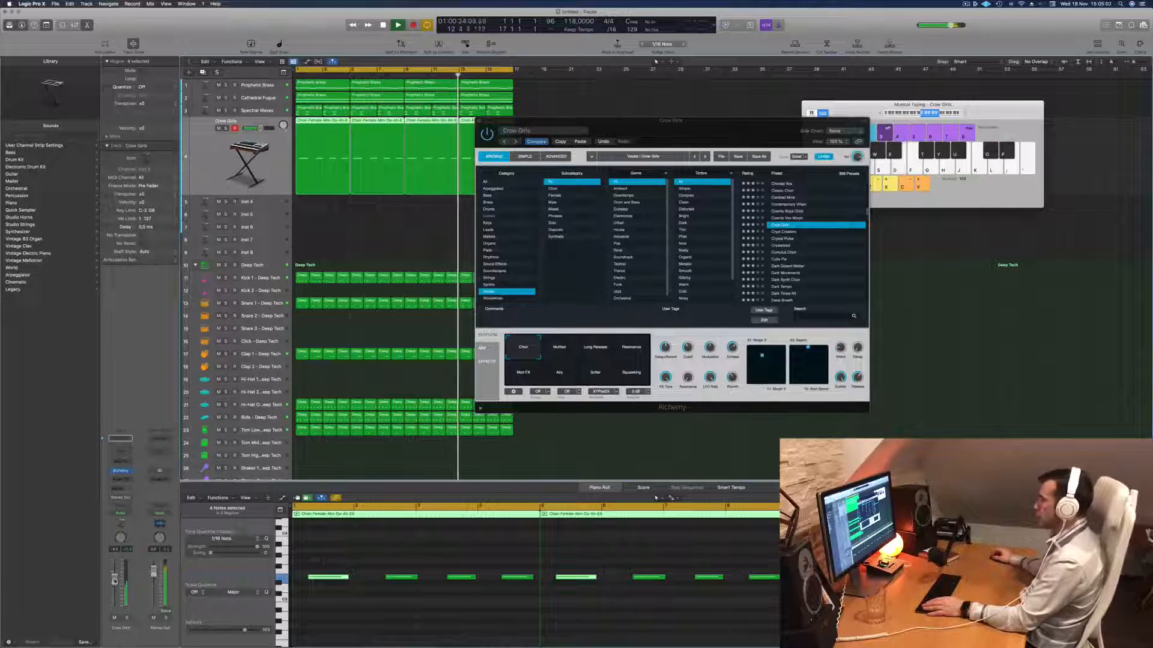
click(433, 636)
key(super+a)
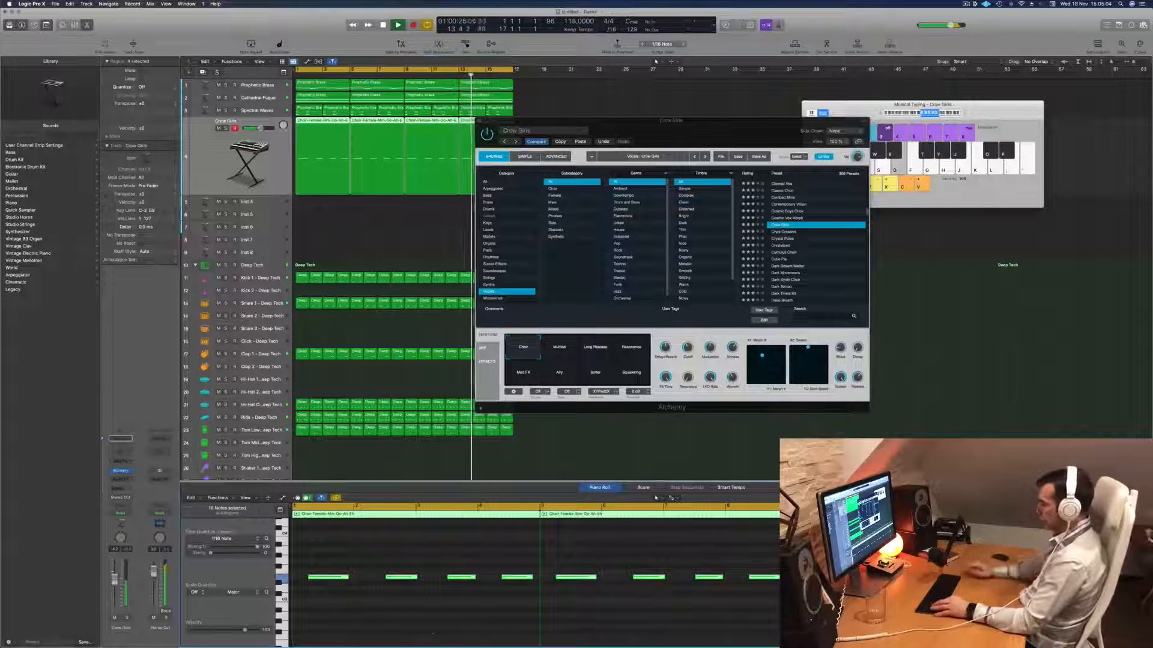
key(shift+alt+Down)
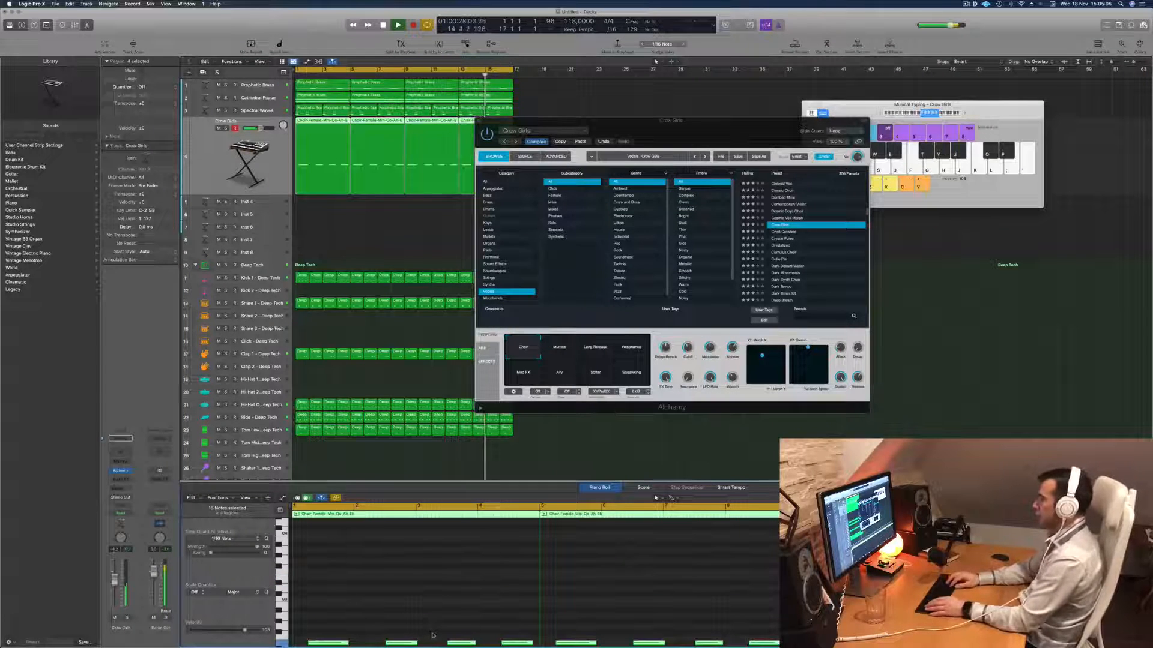
- Compare the Crow Girls snapshots Long Release, Resonance, Mod FX, Airy and Squeaking over the running arrangement
click(601, 348)
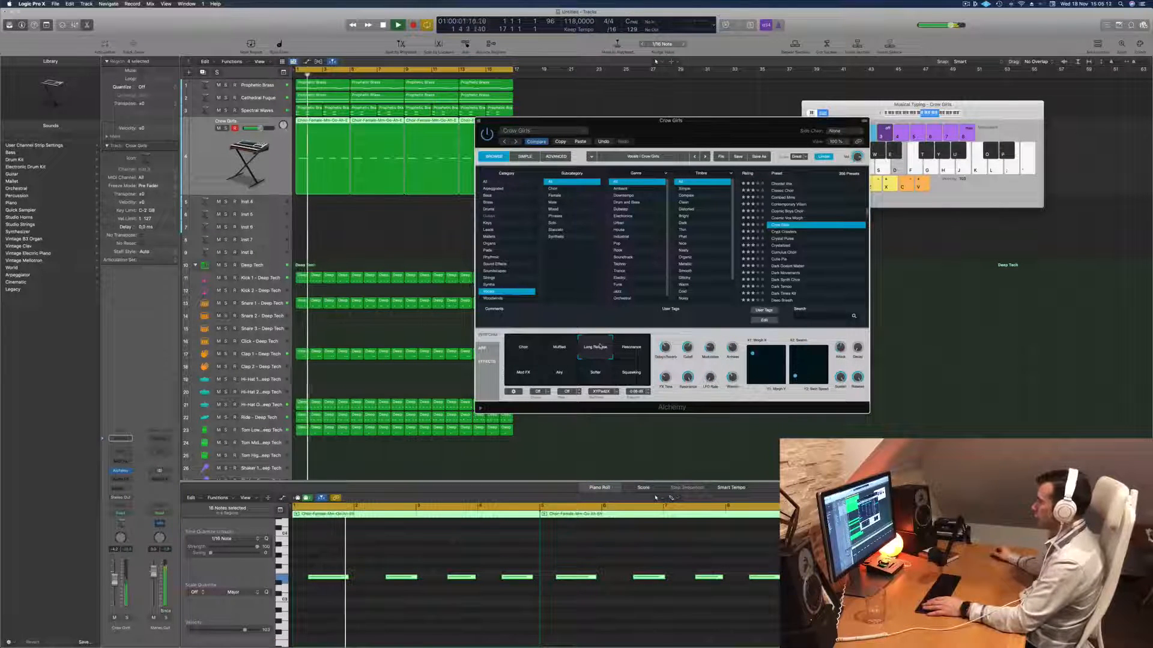
click(631, 348)
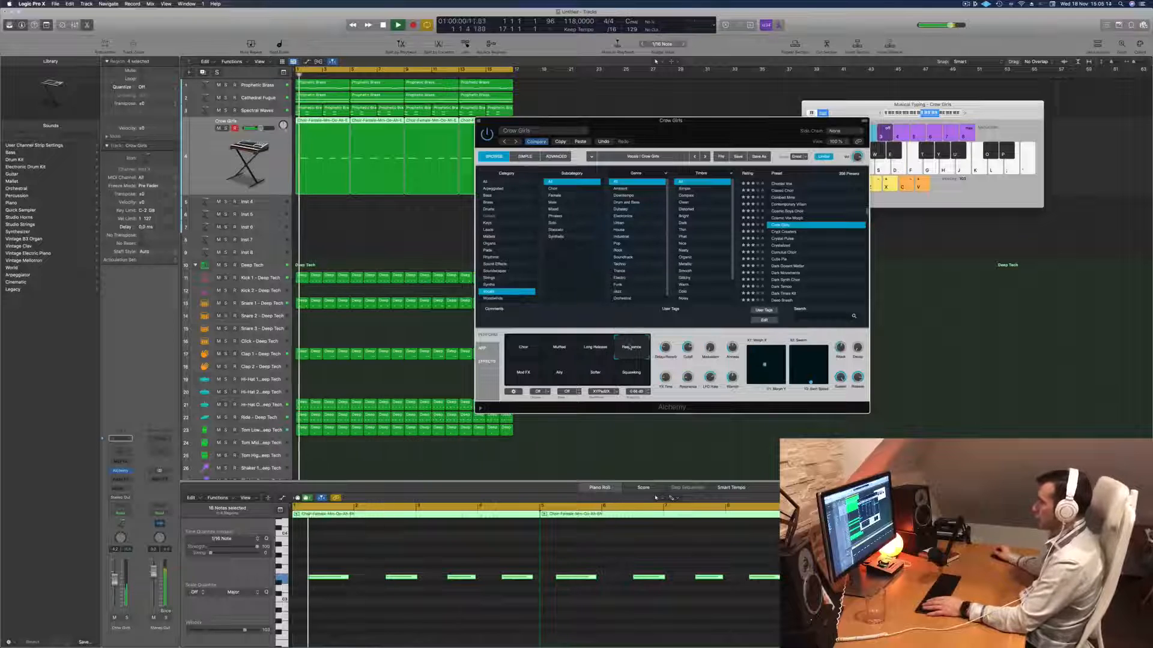
click(523, 372)
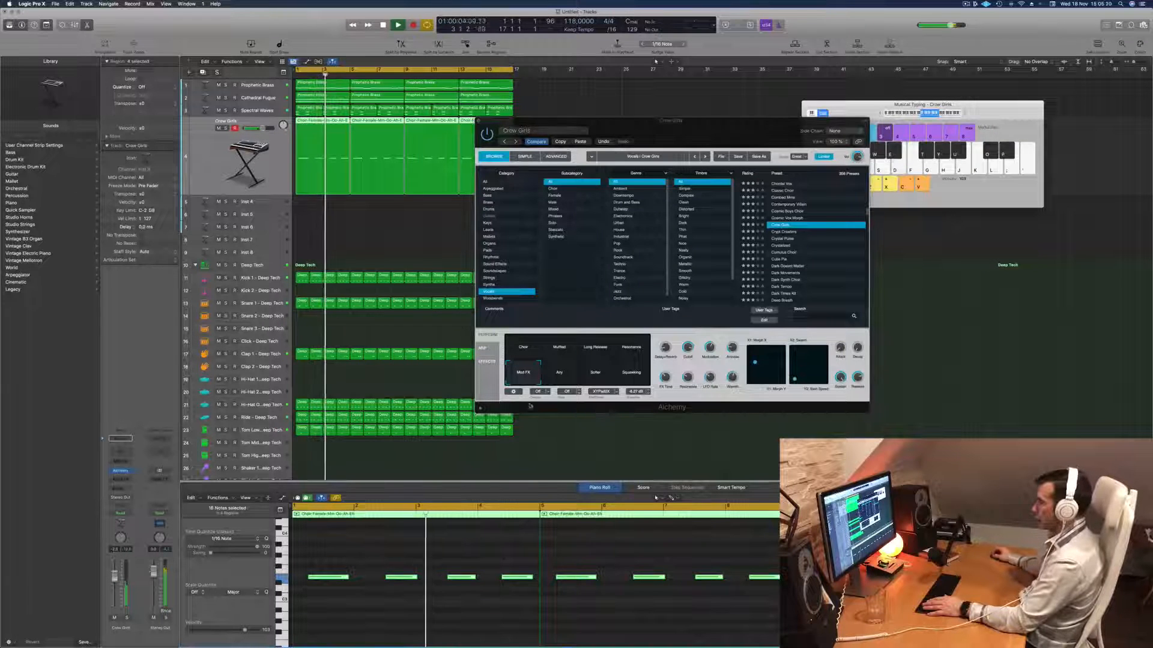
click(552, 380)
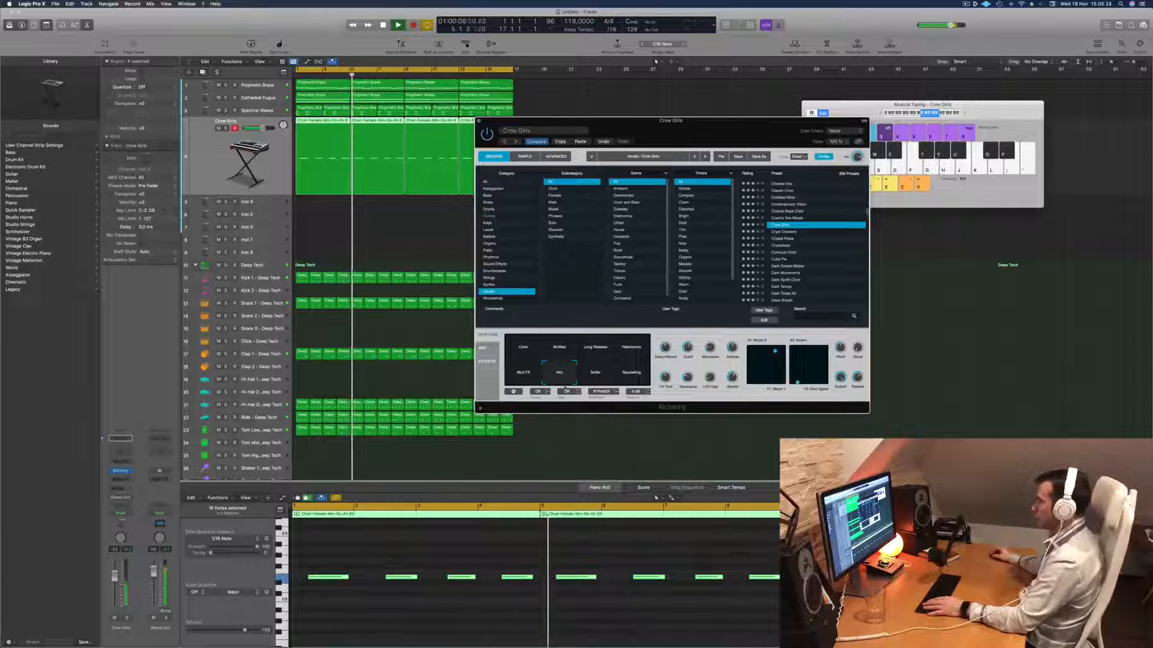
click(626, 373)
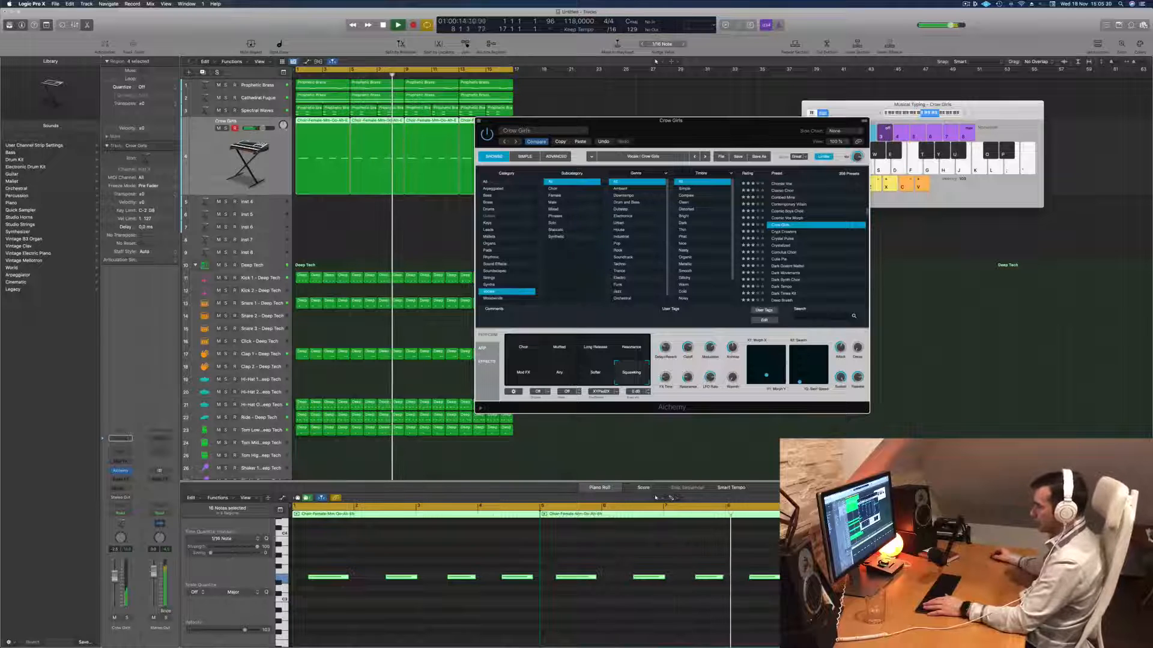
- Check the current snapshot in solo, switch Crow Girls to Mod FX and solo the track from the start
click(126, 618)
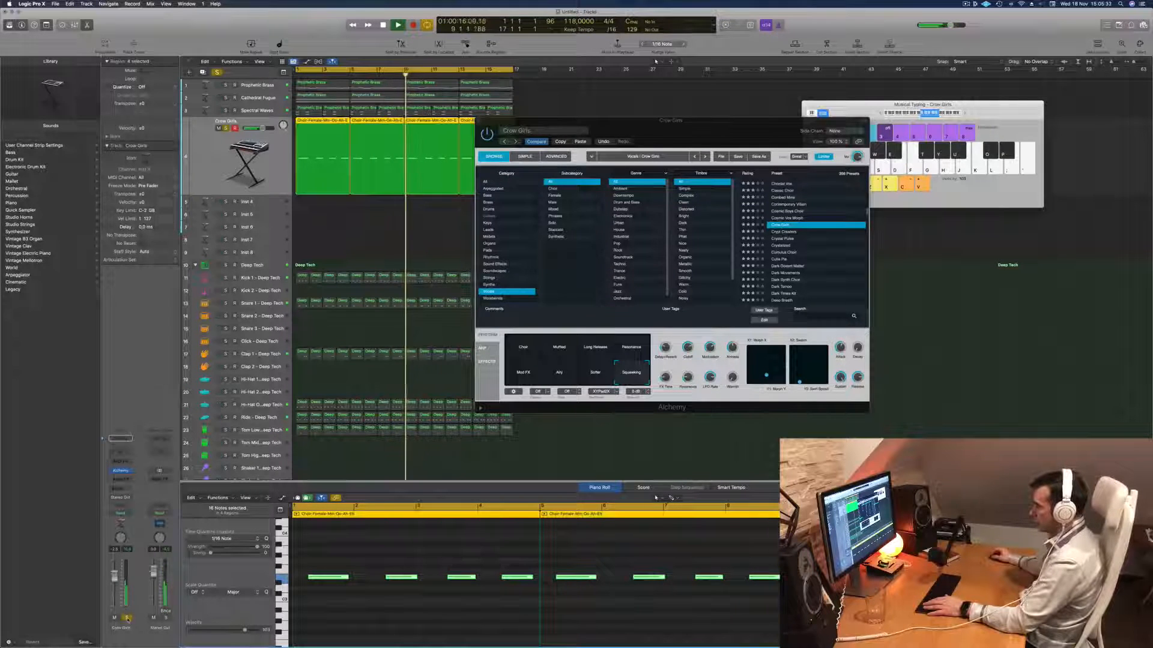
click(126, 618)
key(Return)
click(524, 373)
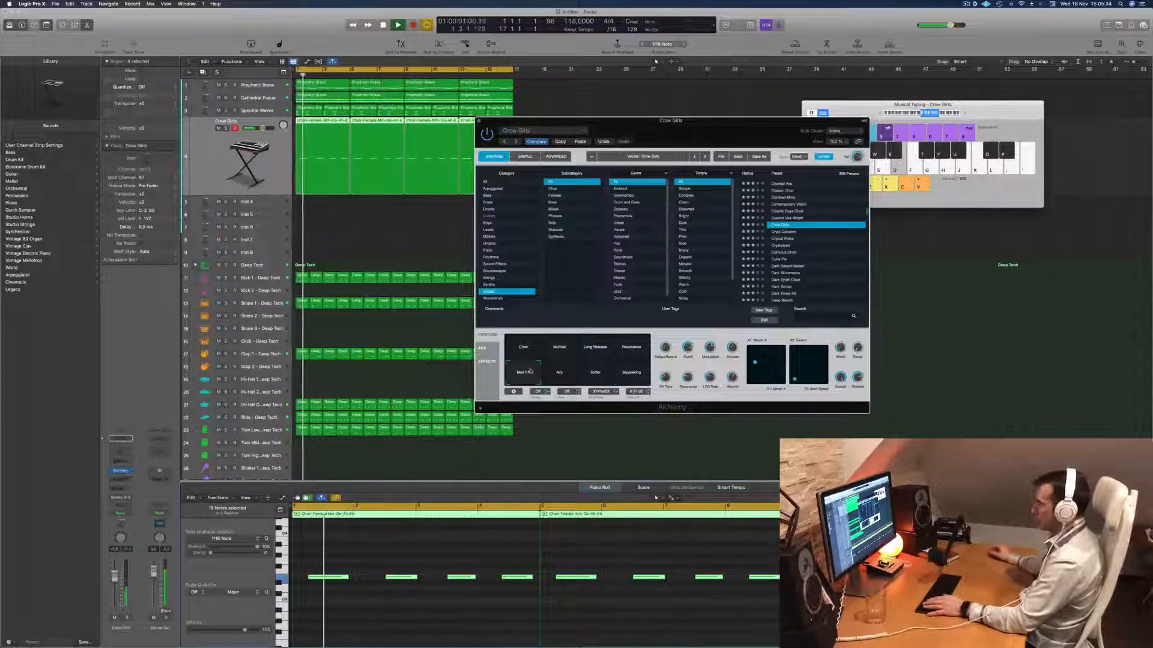
click(126, 618)
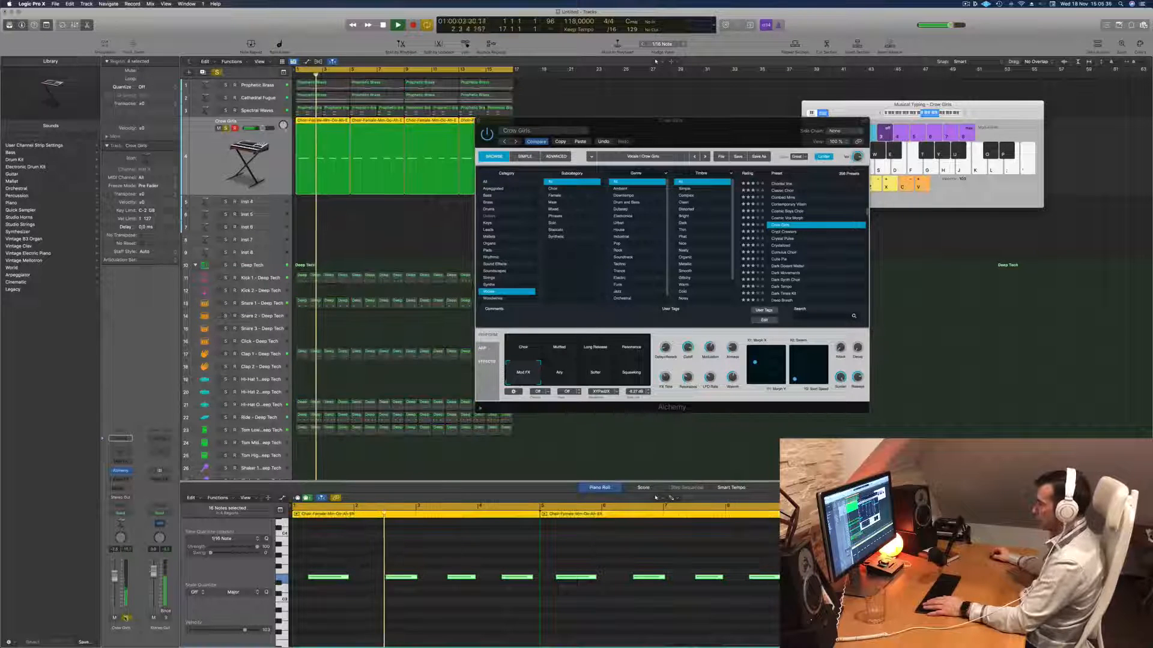
- Turn off solo on the Crow Girls track, close its Alchemy window and replay the arrangement from the start
click(127, 617)
key(Return)
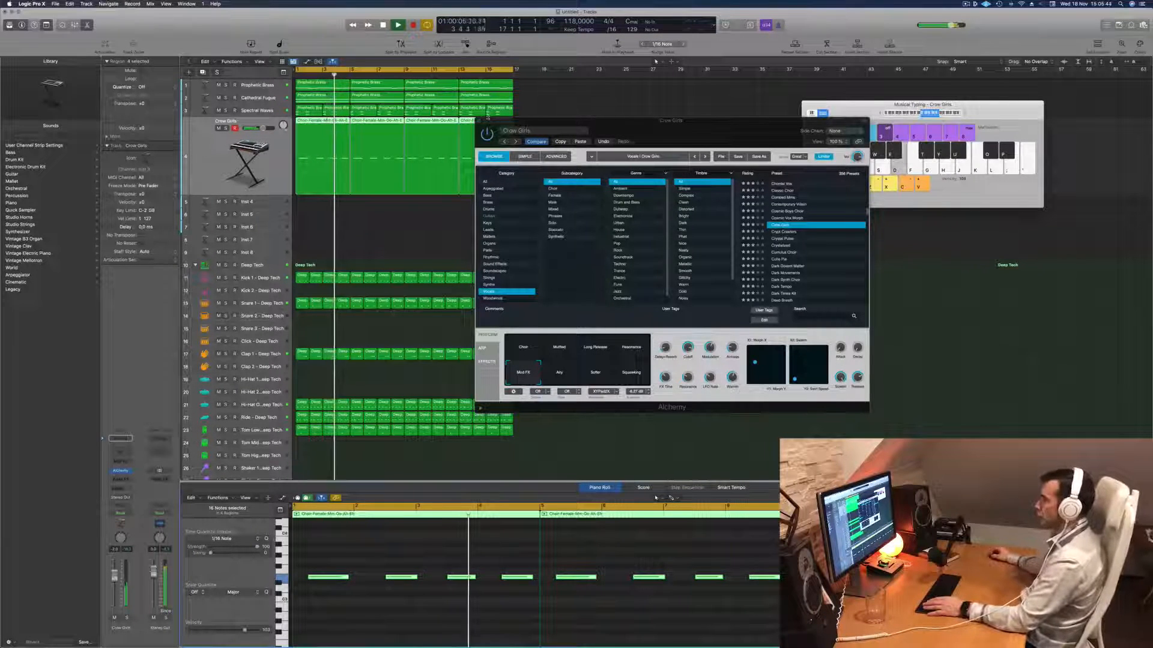
click(480, 121)
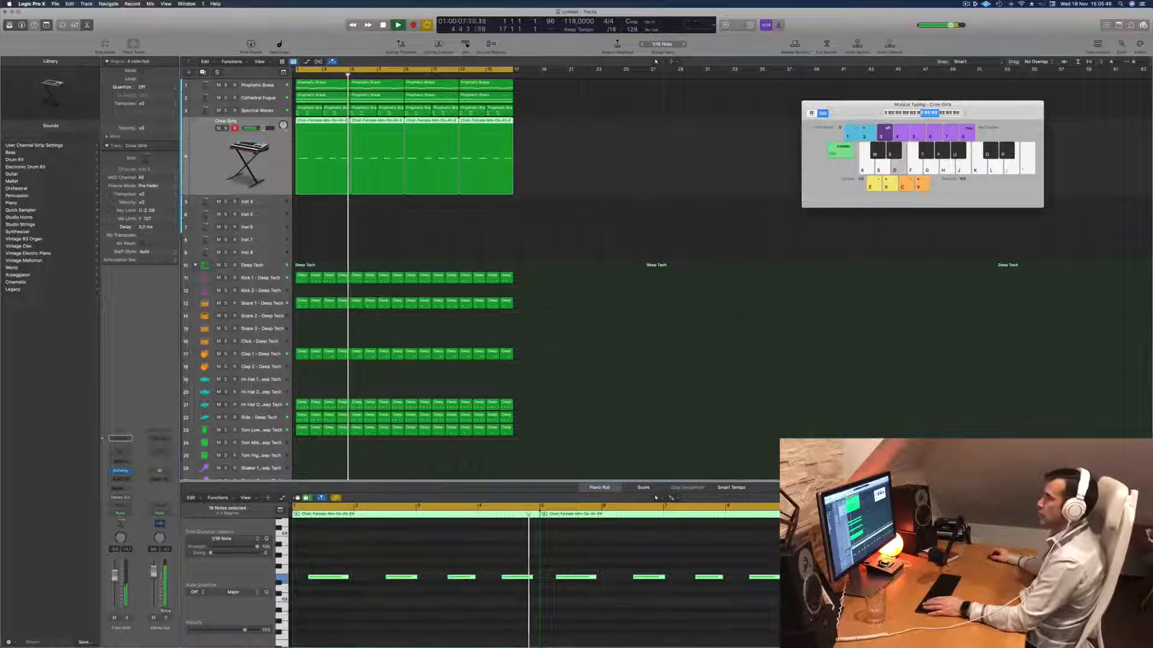
key(Return)
click(966, 4)
click(881, 24)
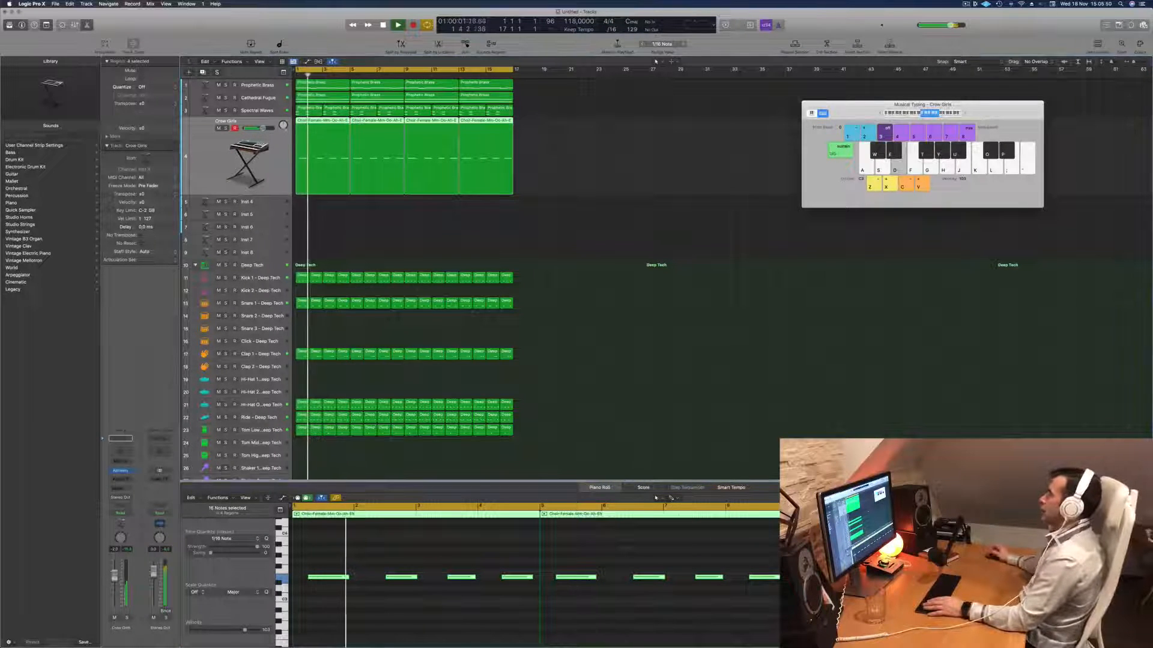
click(585, 147)
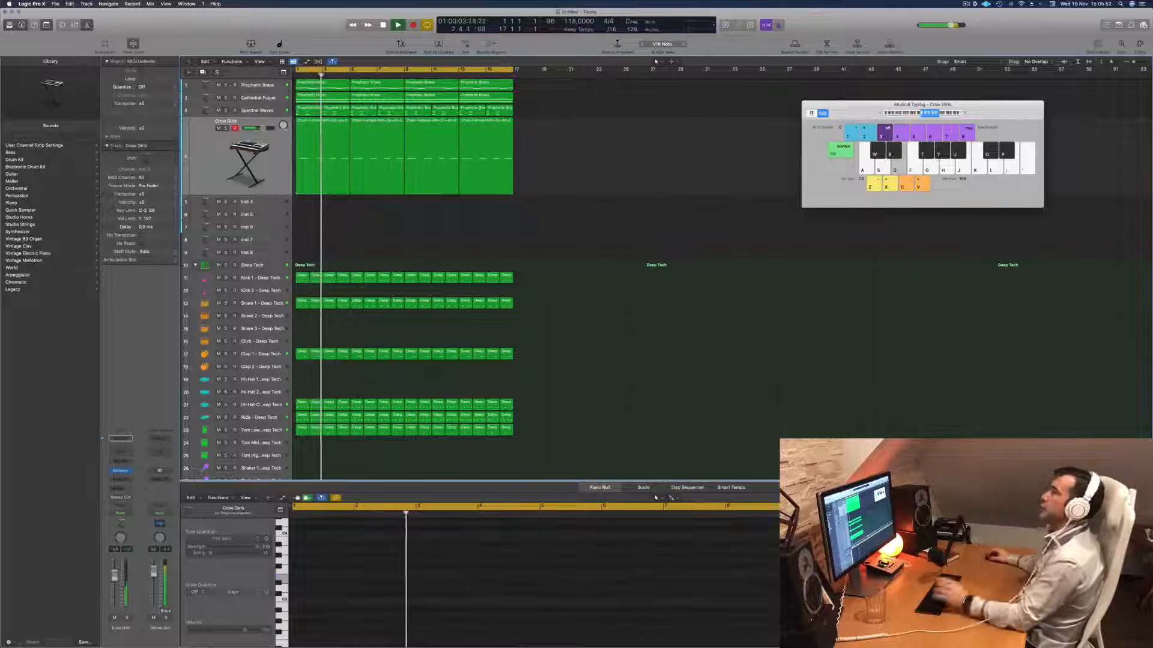
click(186, 164)
key(Return)
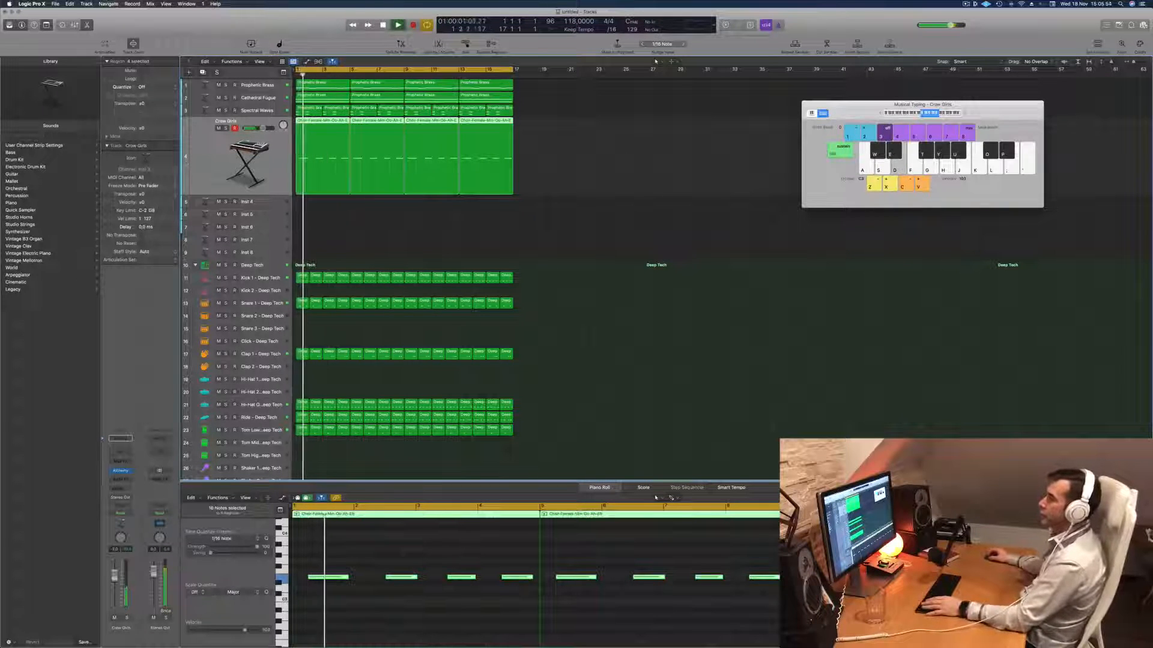
- Duplicate the Crow Girls track's settings onto a new track and add a send to Bus 8
key(super+d)
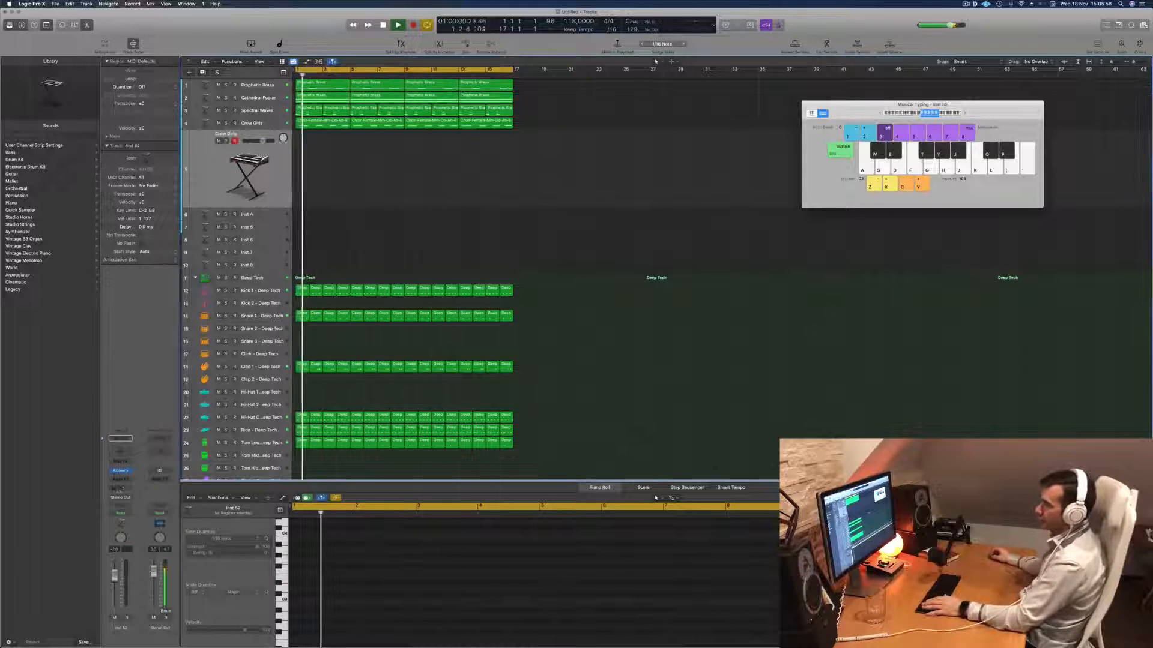
click(121, 487)
mouse_move(124, 499)
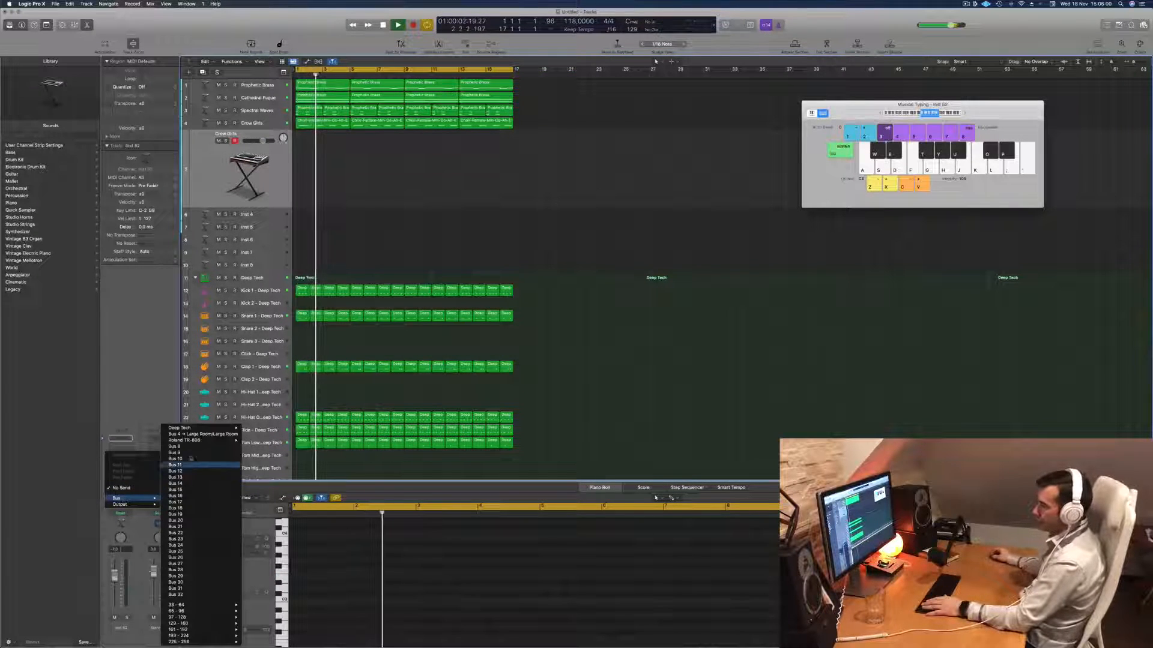
click(192, 434)
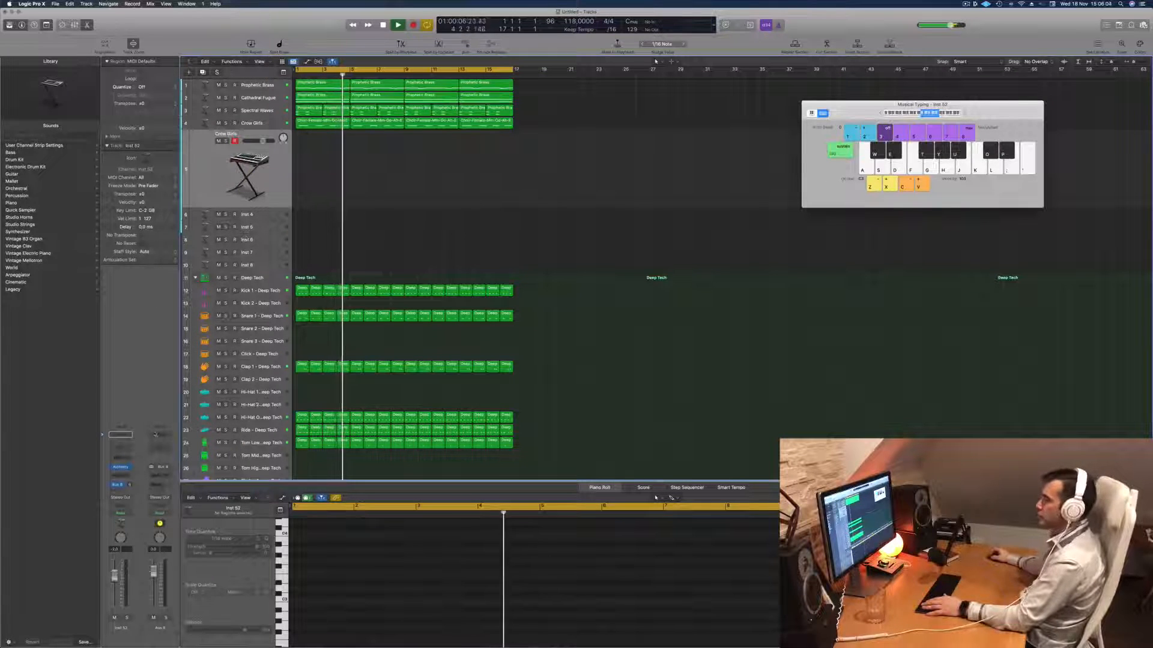
- Insert SilverVerb on the Bus 8 aux channel, load its grandiose preset and play from the start
click(162, 477)
mouse_move(174, 599)
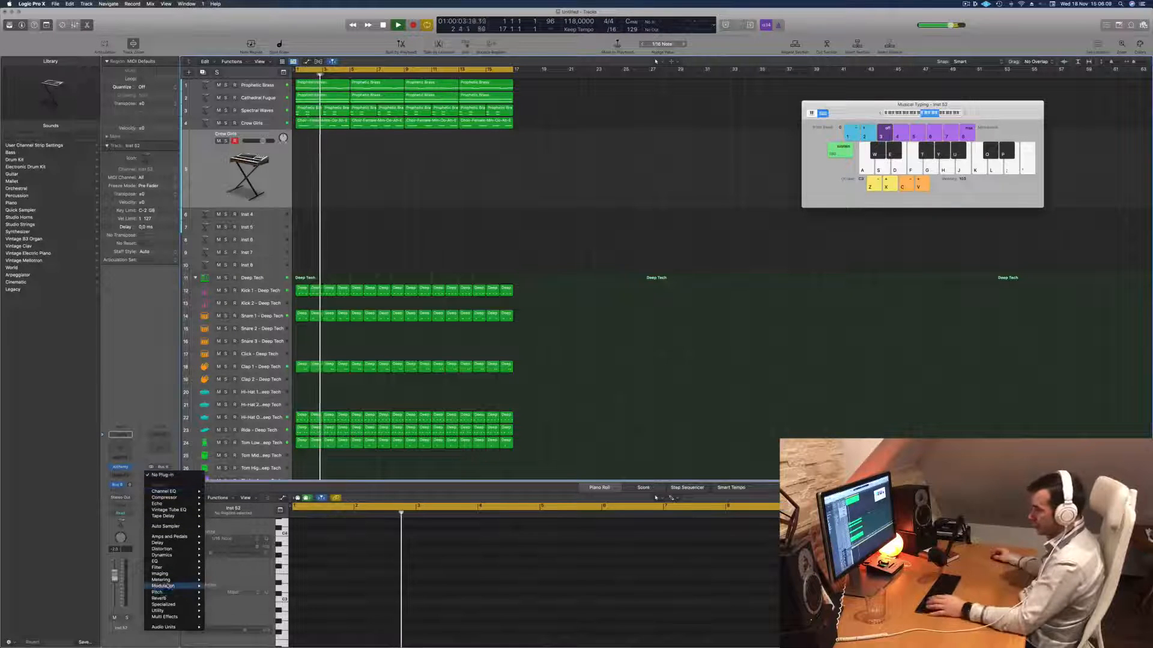
mouse_move(240, 605)
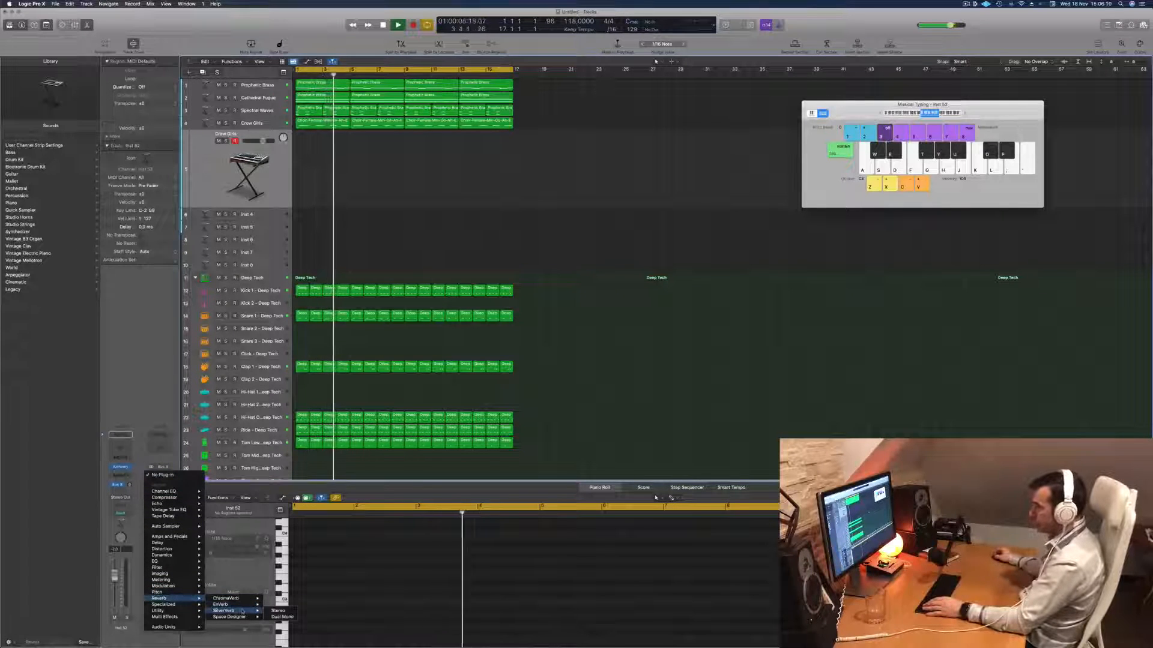
click(278, 604)
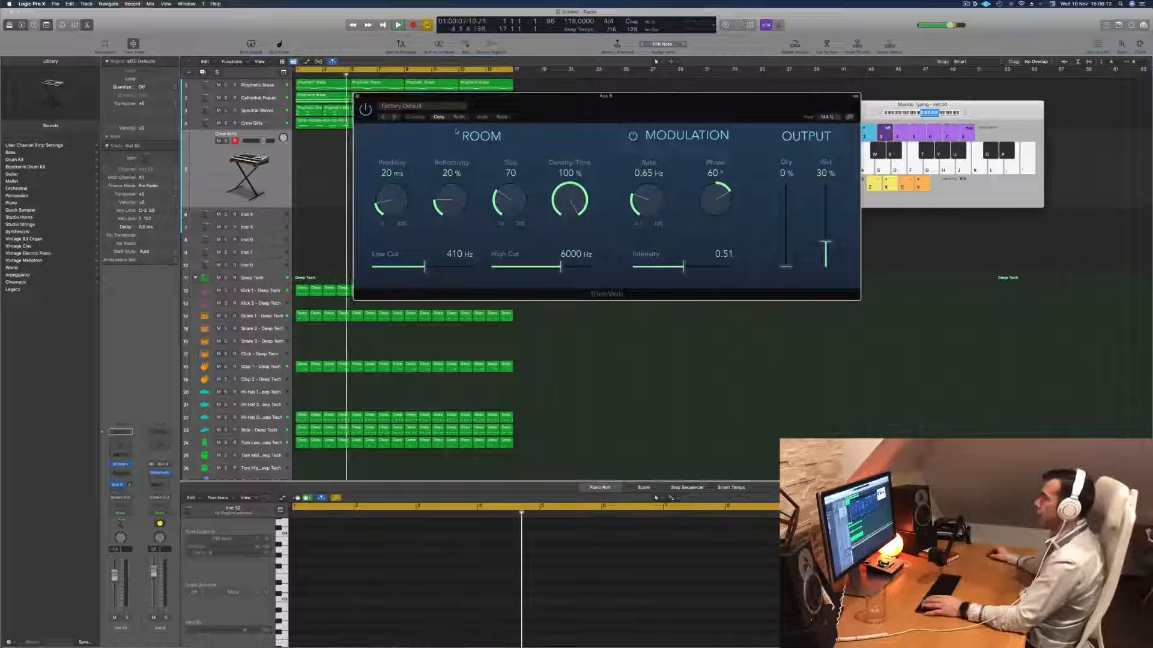
click(451, 105)
click(413, 239)
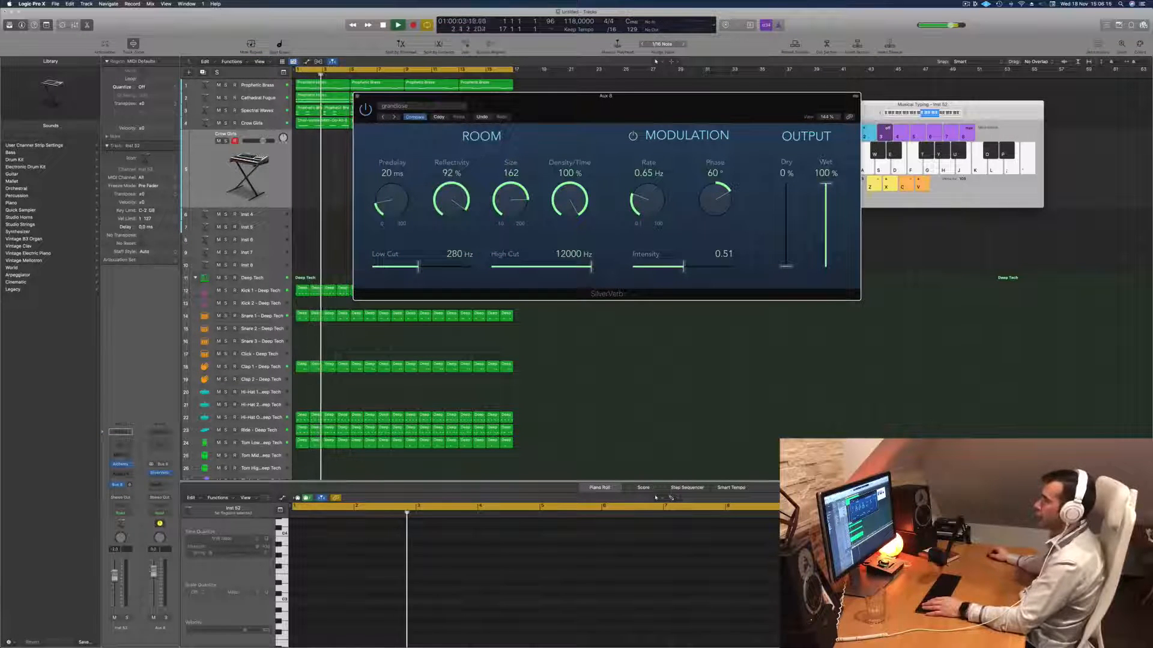
key(super+w)
key(Return)
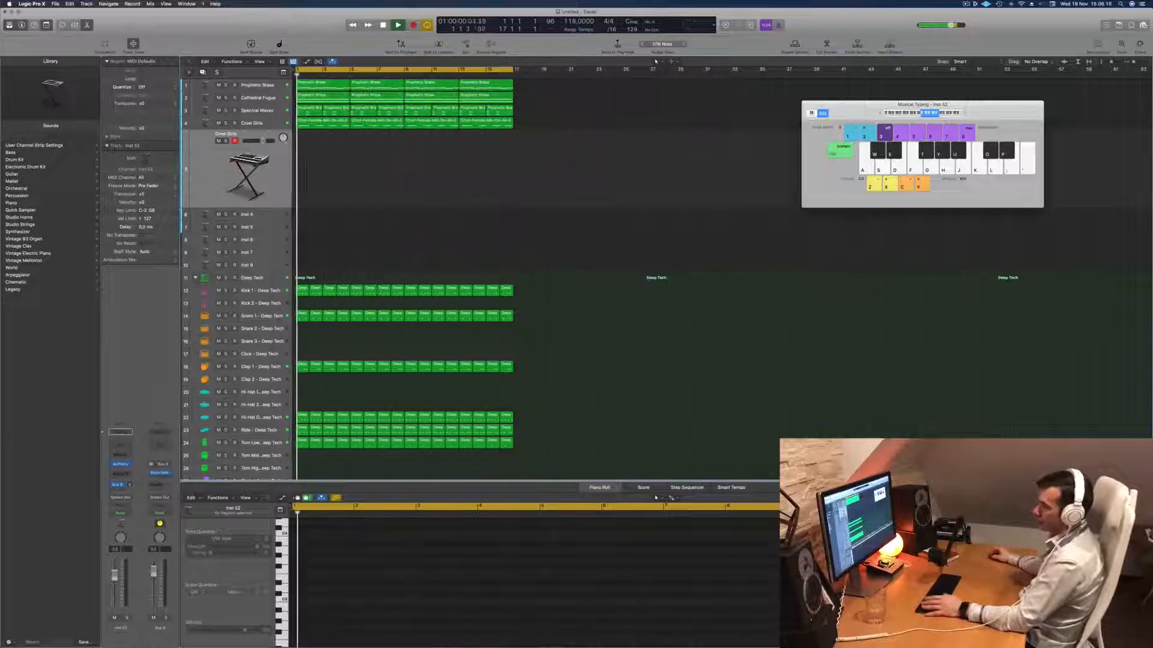
- Filter Alchemy's presets on the new track to fast-attack Pads and load 90s Luscious Pad
click(120, 465)
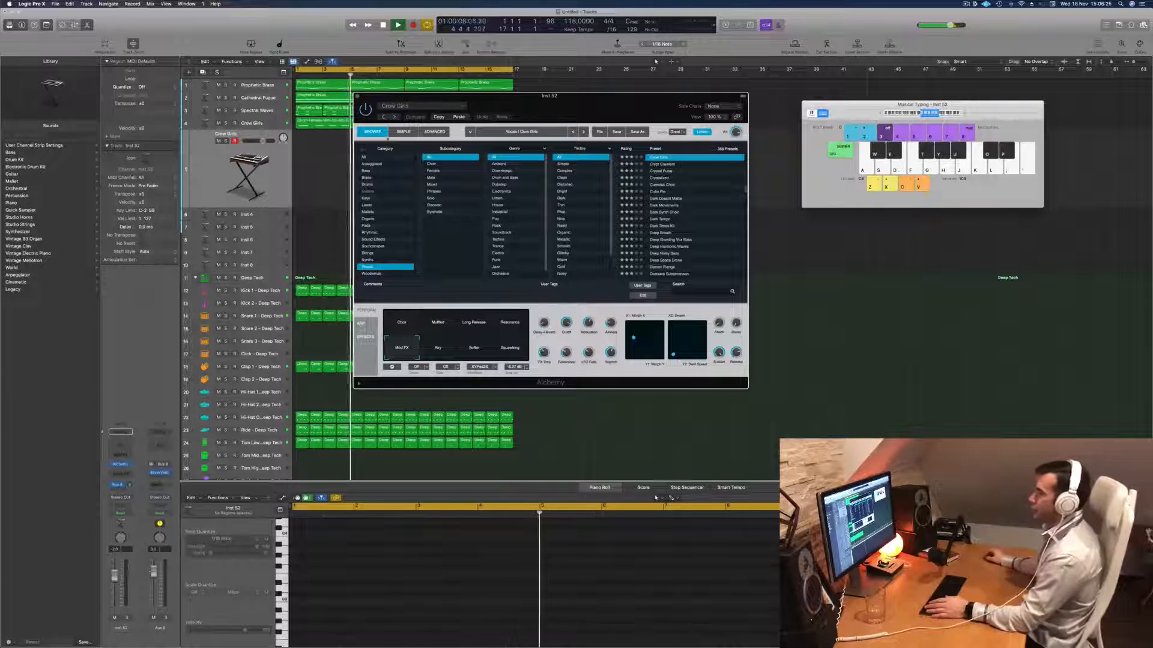
click(367, 226)
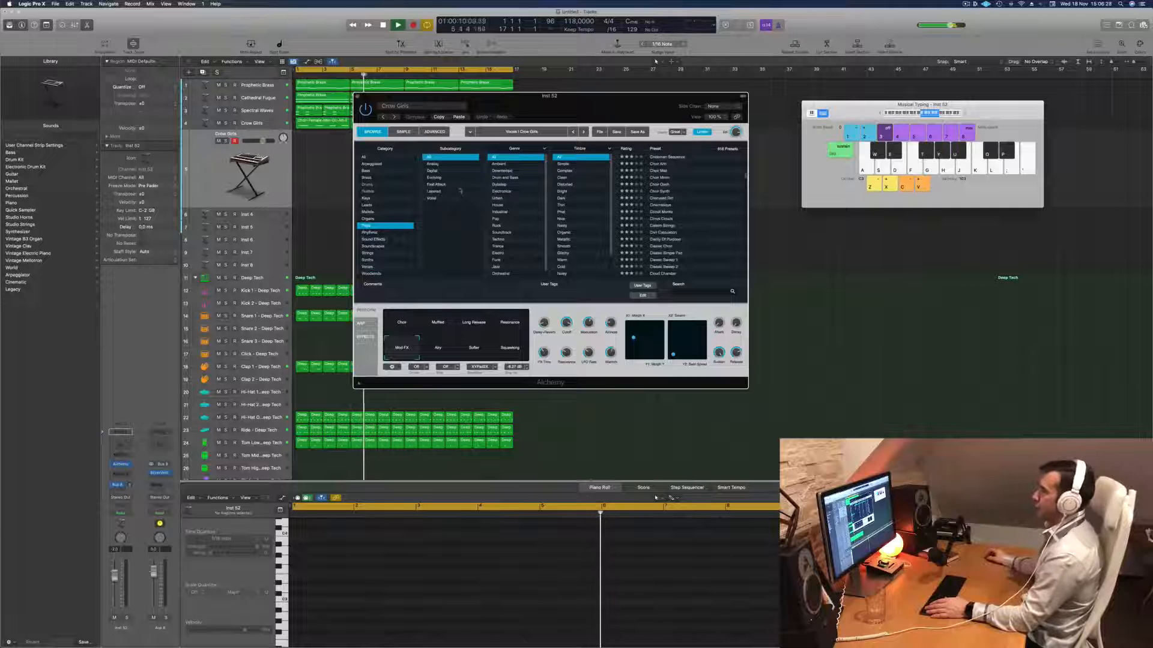
click(435, 185)
drag(587, 112, 623, 129)
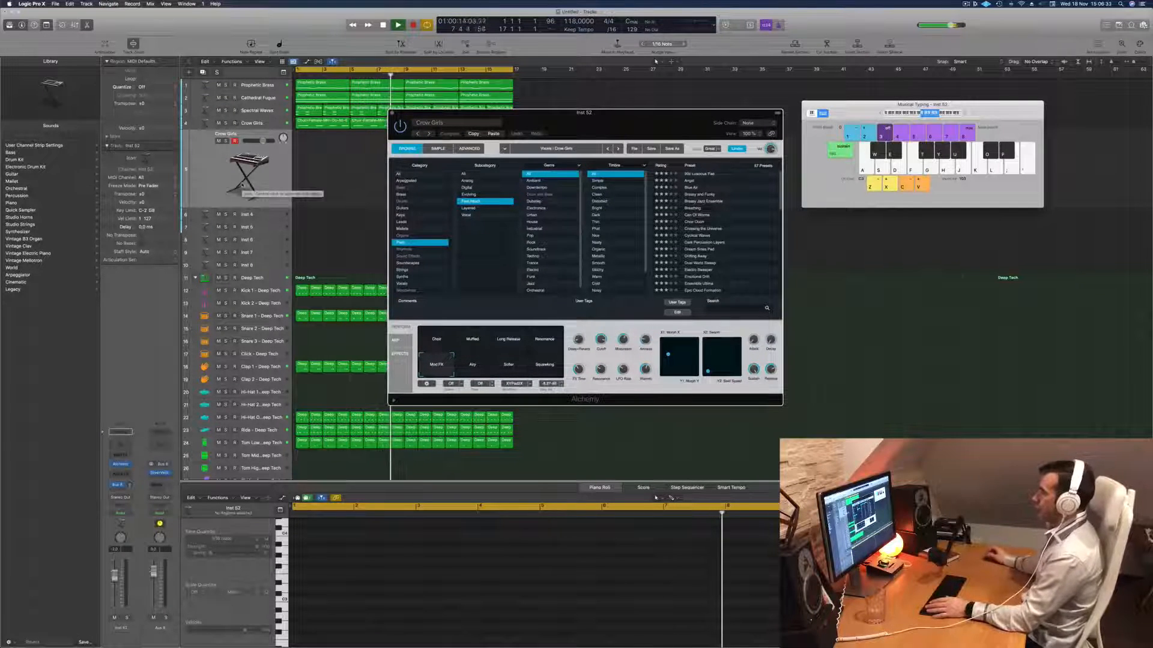
click(228, 181)
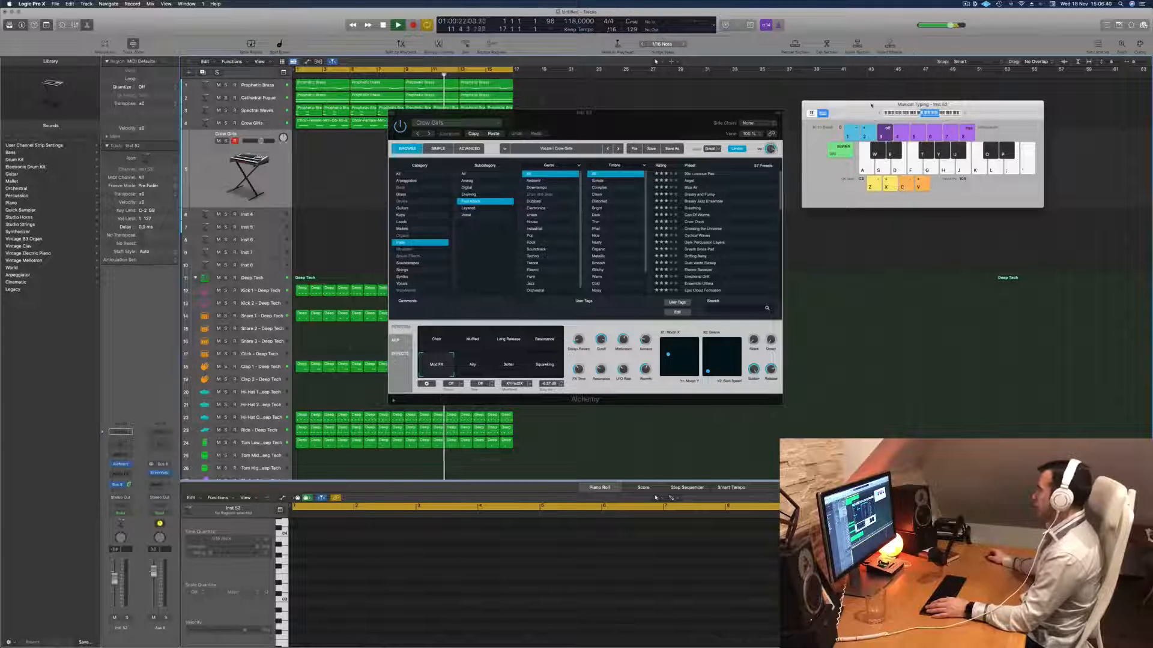
drag(871, 105, 852, 110)
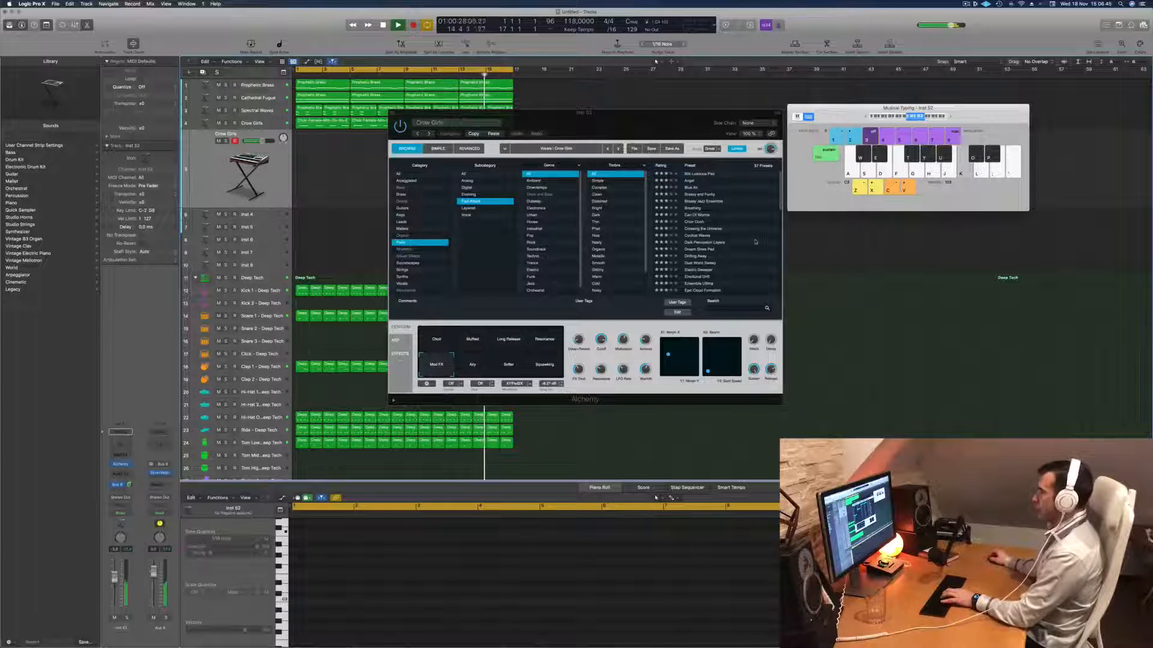
click(693, 174)
drag(682, 112, 754, 121)
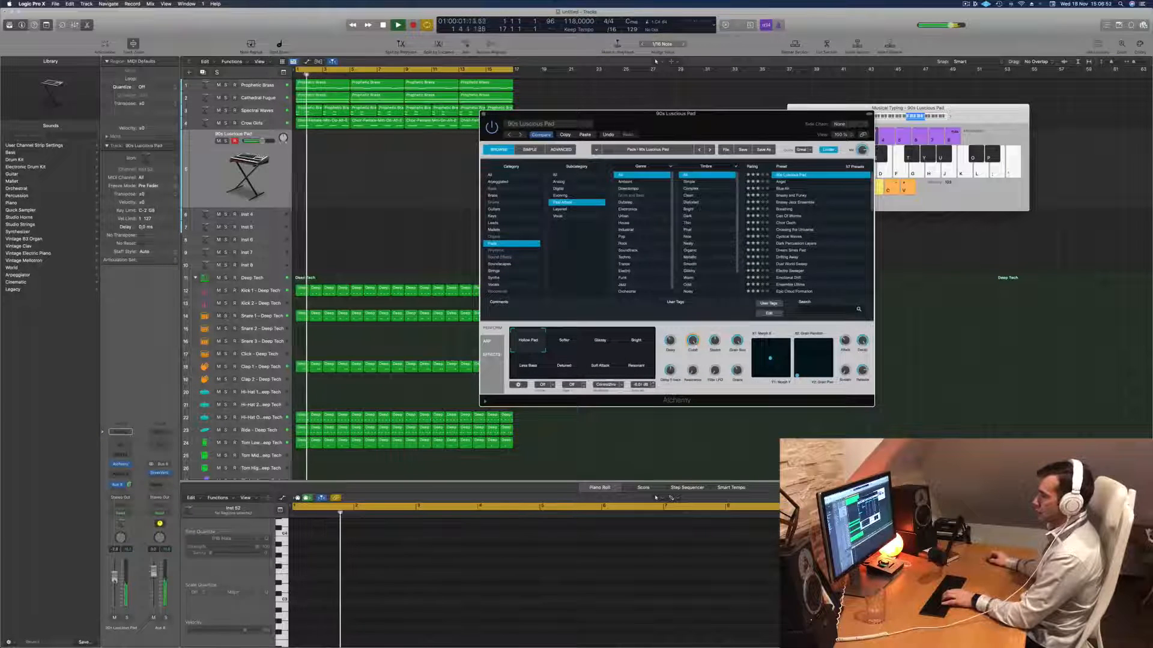
- Lower the pad track's volume, try its Softer snapshot and switch to Bright
drag(262, 142, 256, 141)
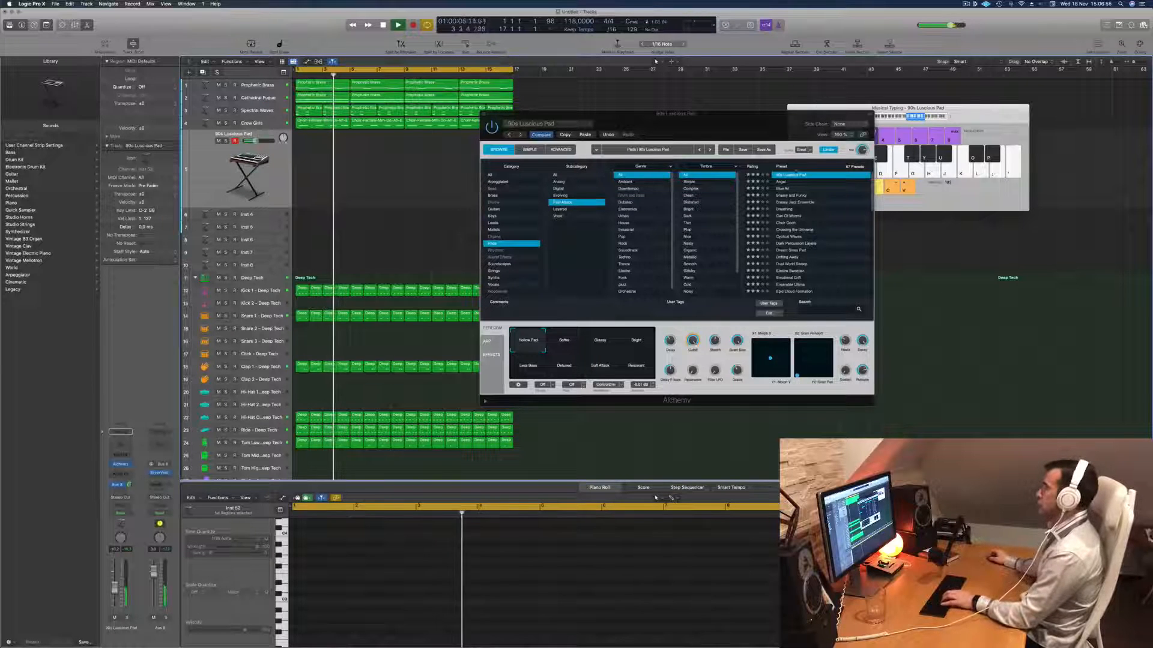
click(564, 341)
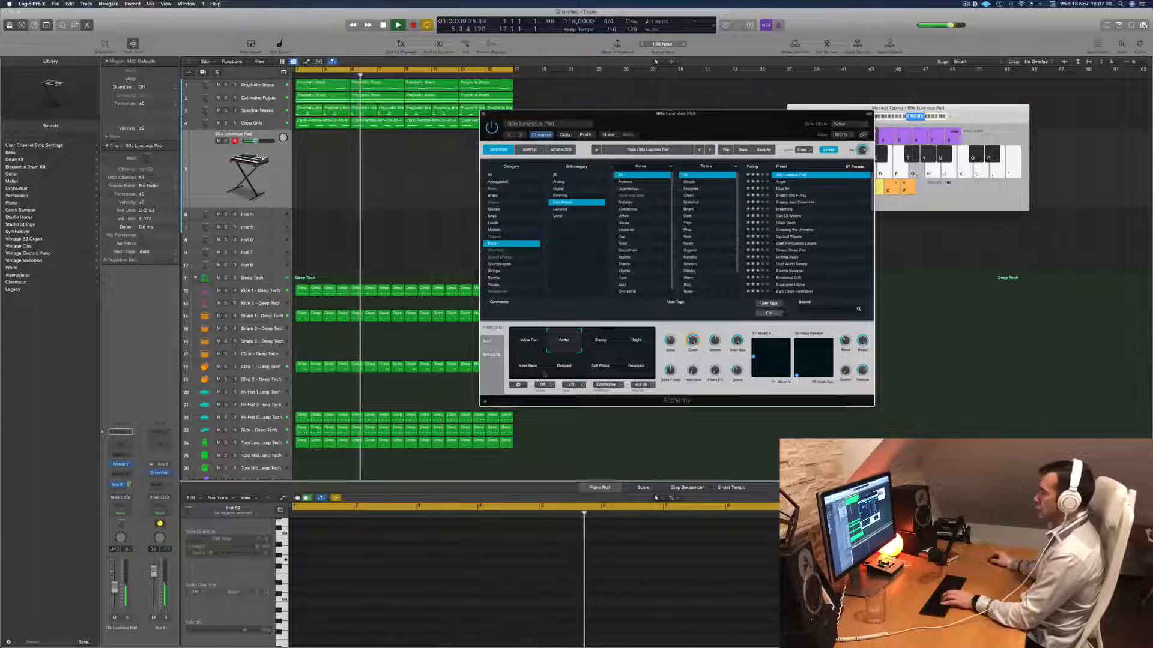
click(636, 333)
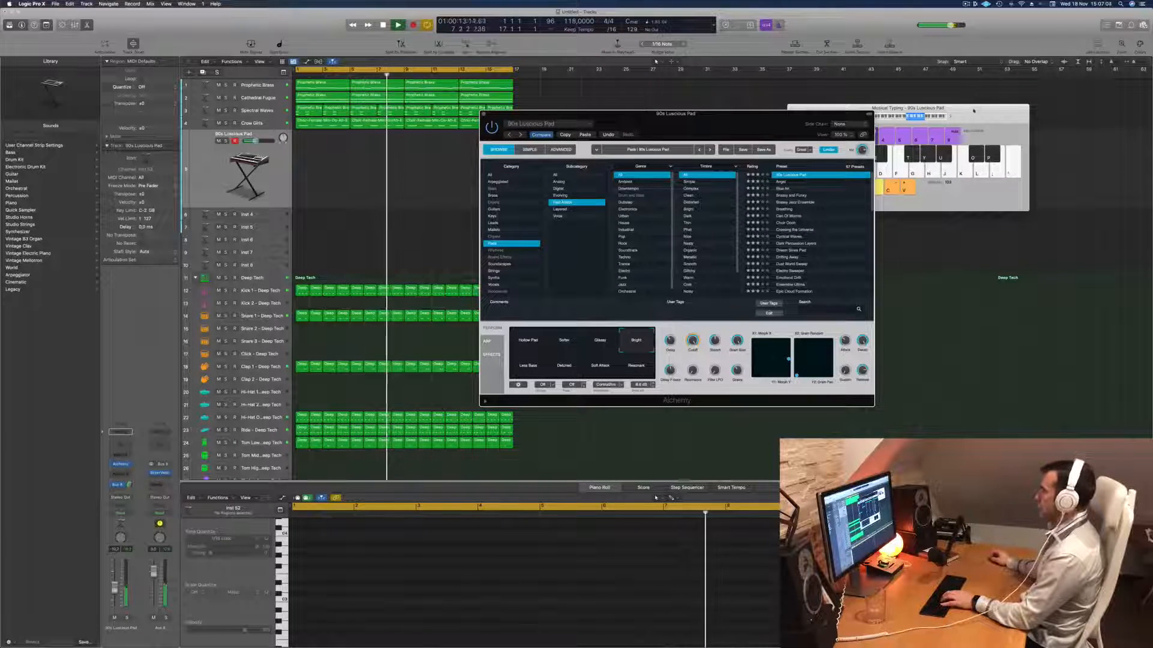
- Shift the Musical Typing range to a higher octave and try single pad notes over the loop
drag(866, 117, 871, 118)
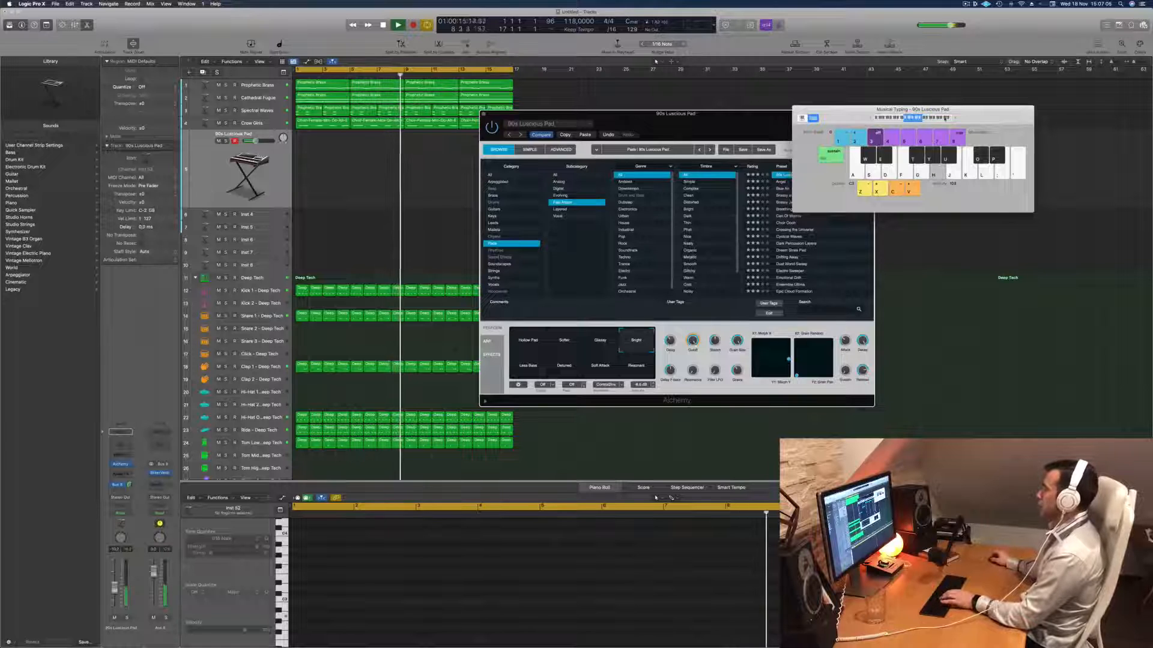
click(955, 119)
click(955, 119)
key(j)
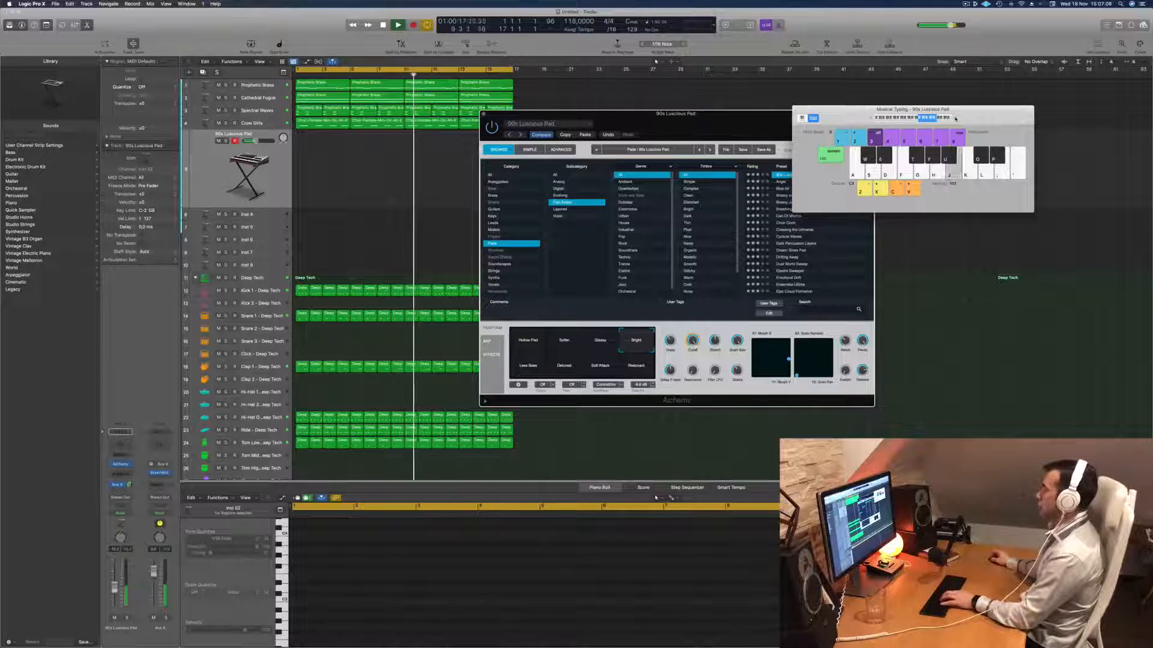
key(a)
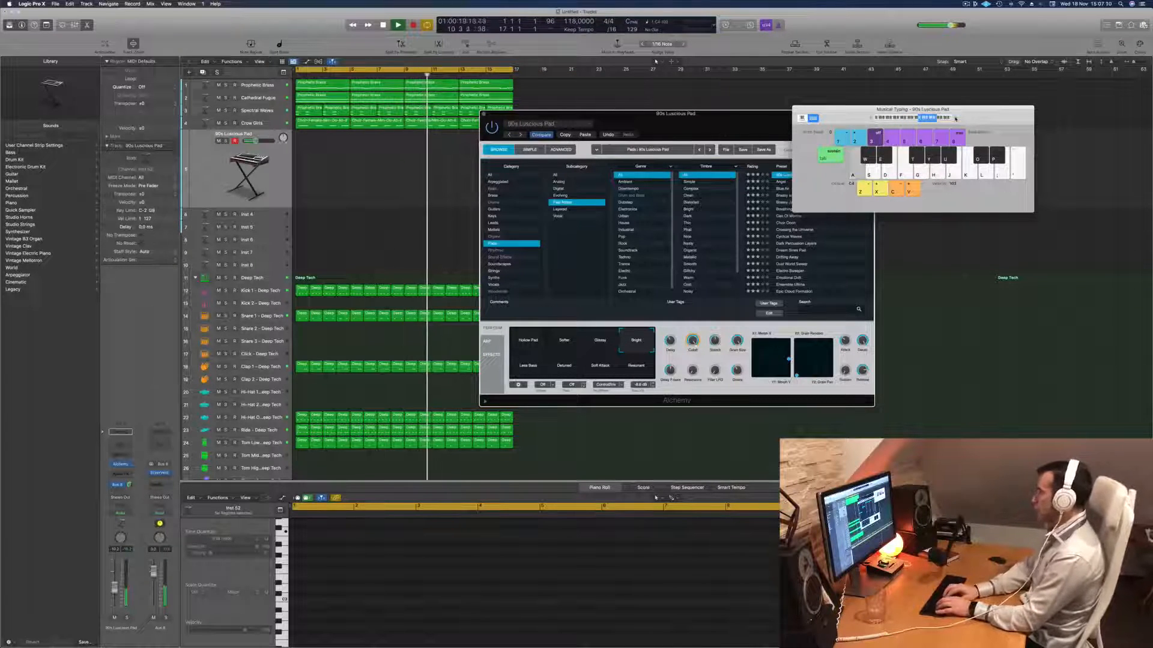
key(j)
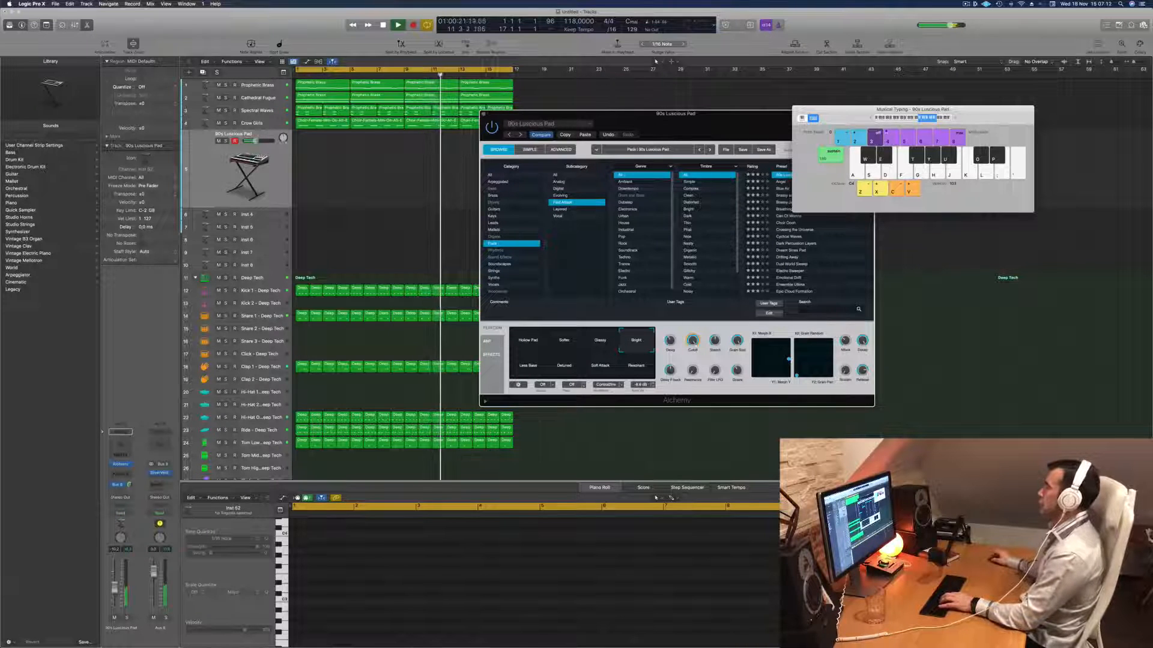
- Lower the Musical Typing range by one octave and improvise a pad melody over the running arrangement
click(871, 119)
key(g)
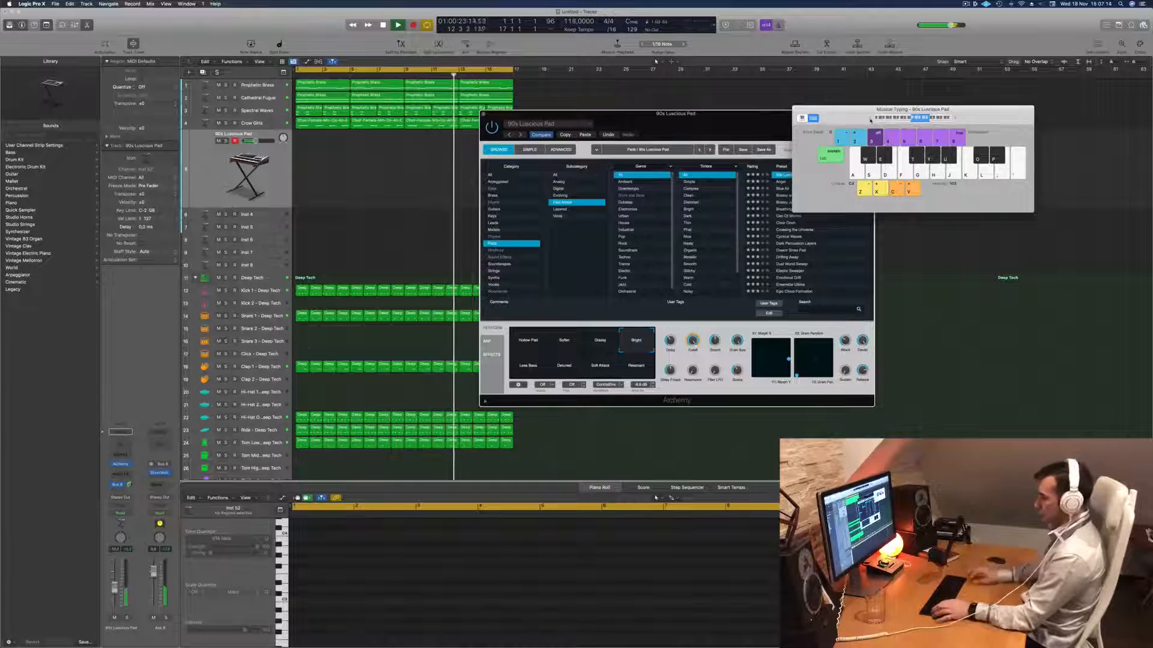
key(j)
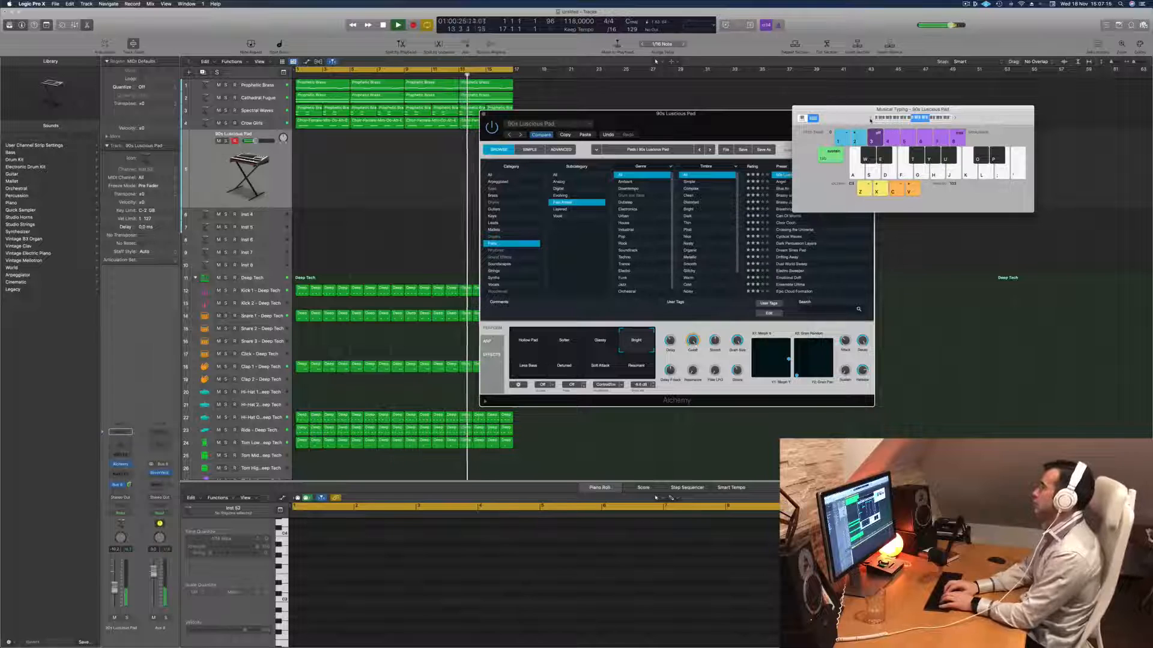
key(s)
key(j)
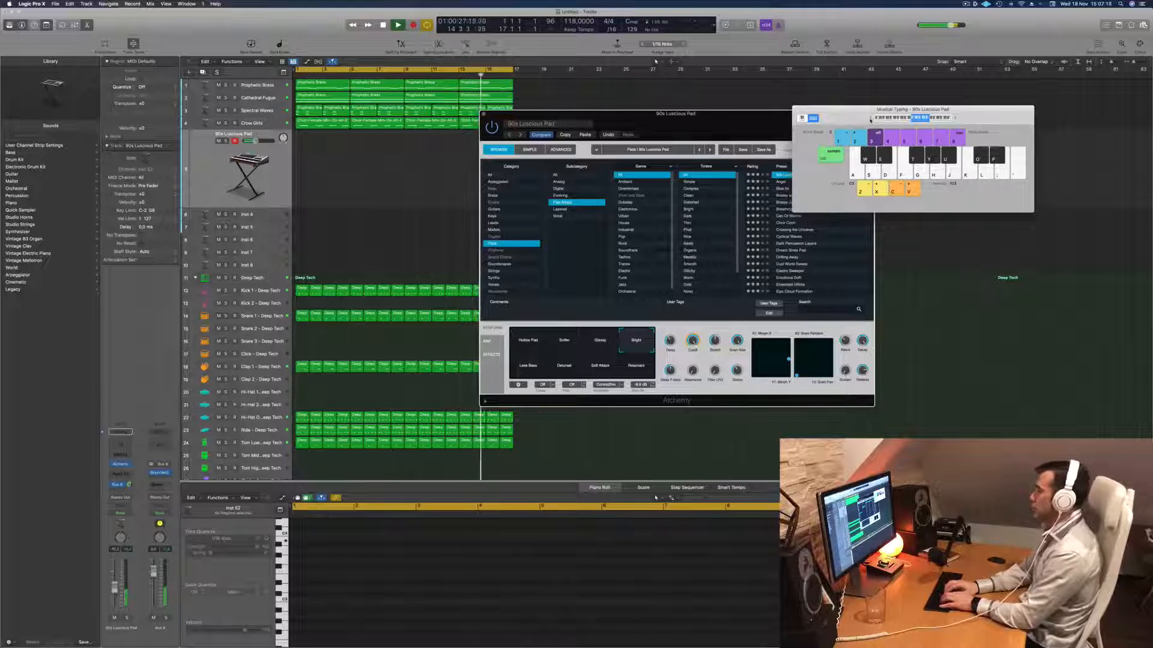
key(d)
key(j)
key(h)
key(j)
key(h)
key(d)
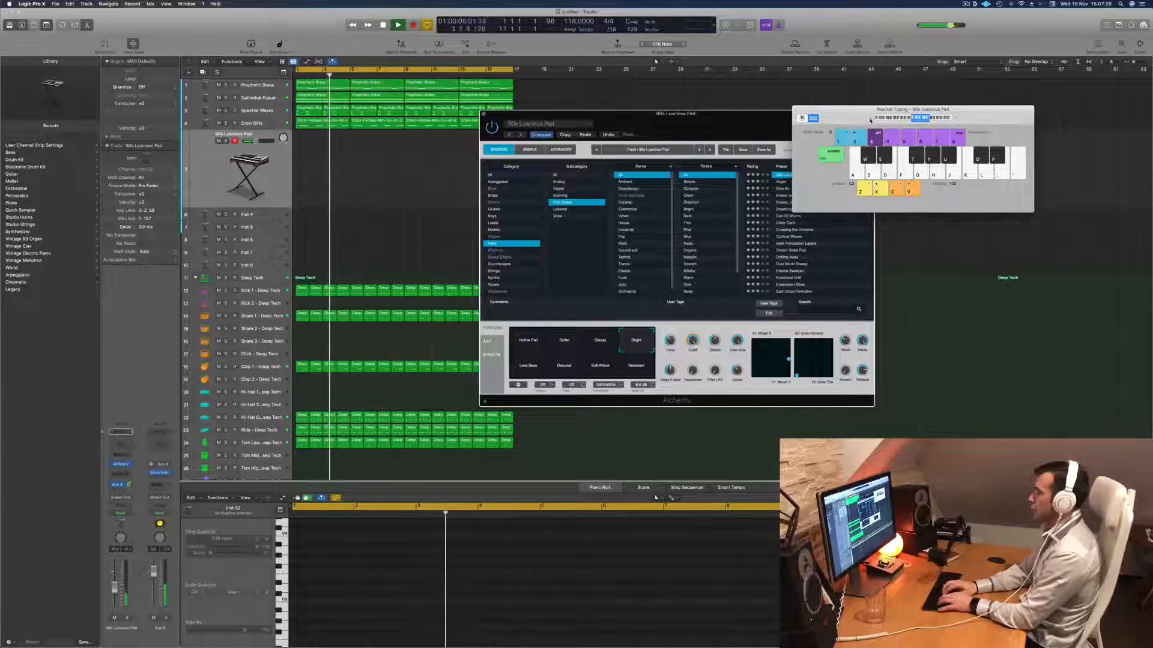
key(d)
- Raise the 90s Luscious Pad track's volume slightly and play more test notes on it
drag(115, 589, 116, 586)
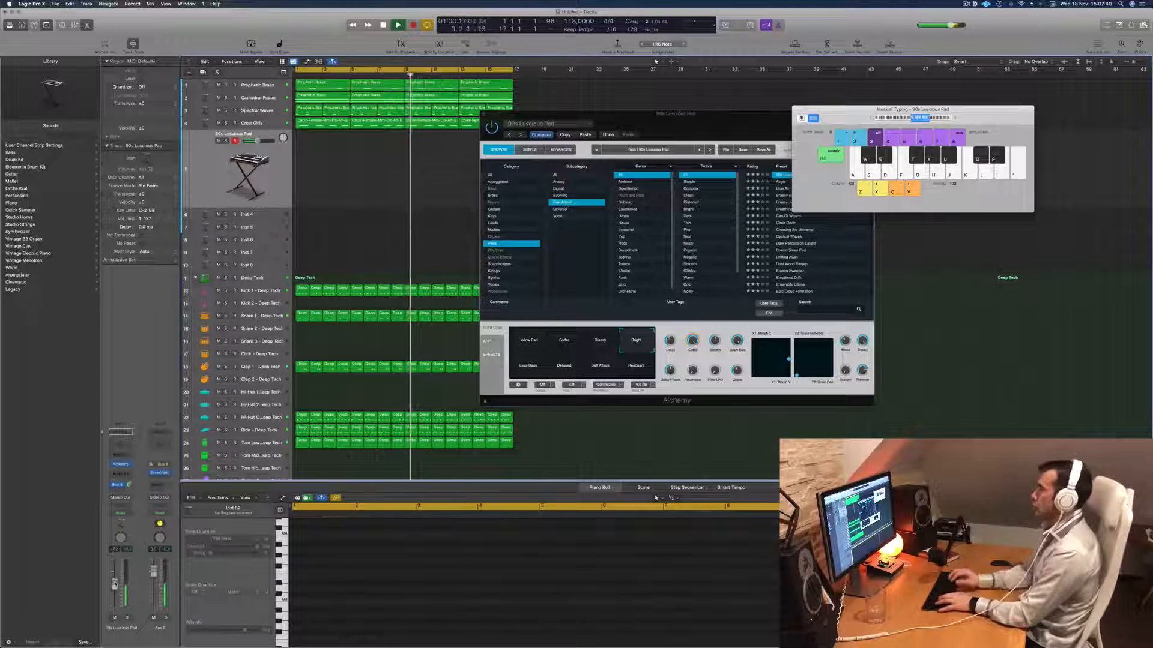
key(d)
key(d)
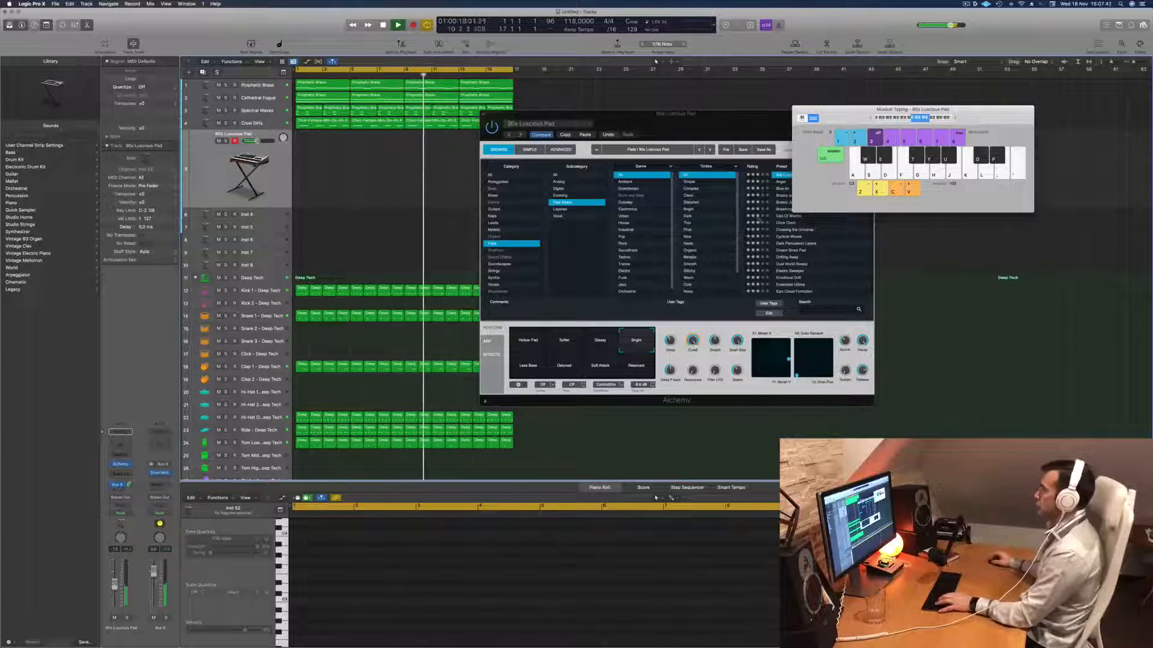
key(s)
- Load the Angel pad preset in Alchemy and audition it with a test note
drag(737, 130, 630, 145)
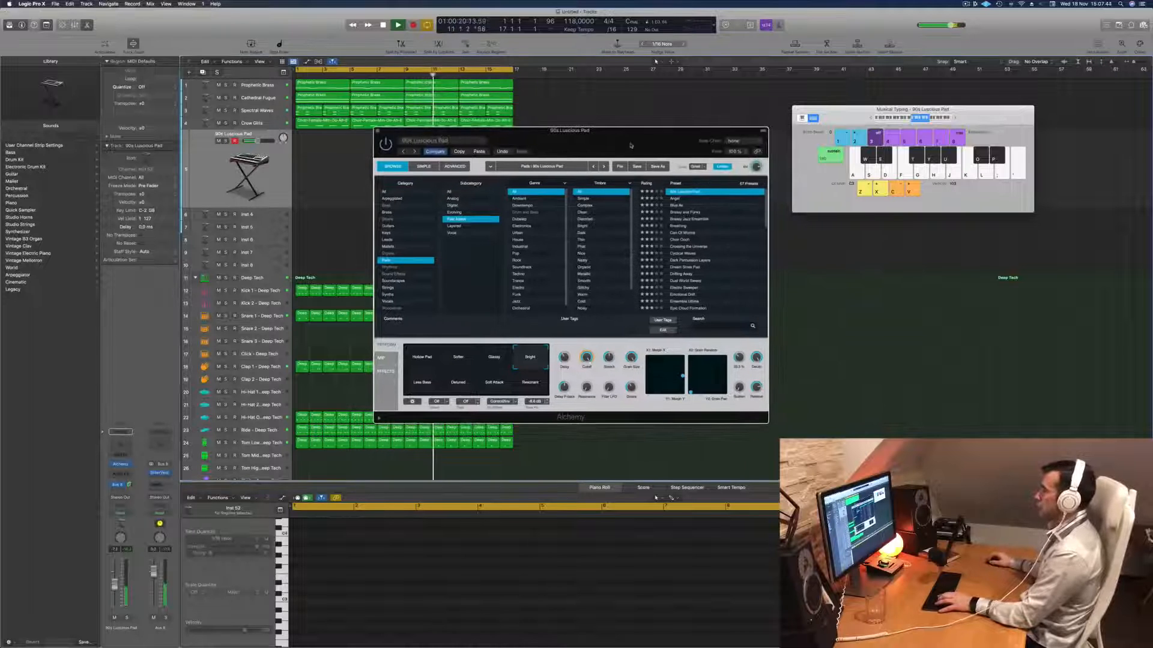
click(676, 199)
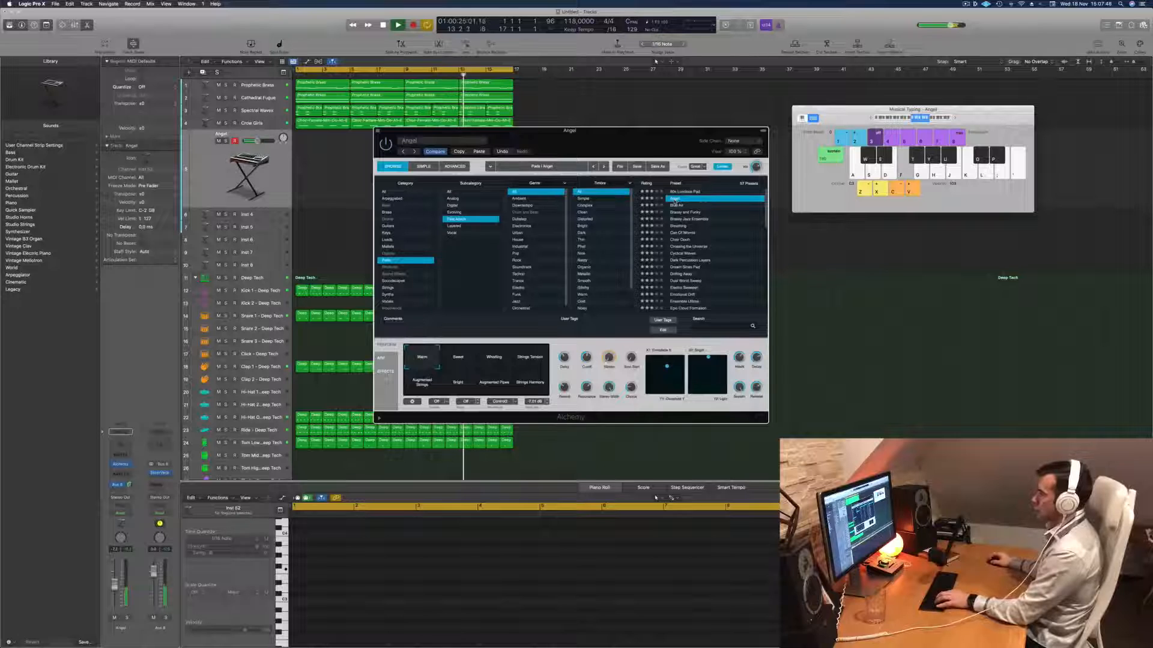
key(g)
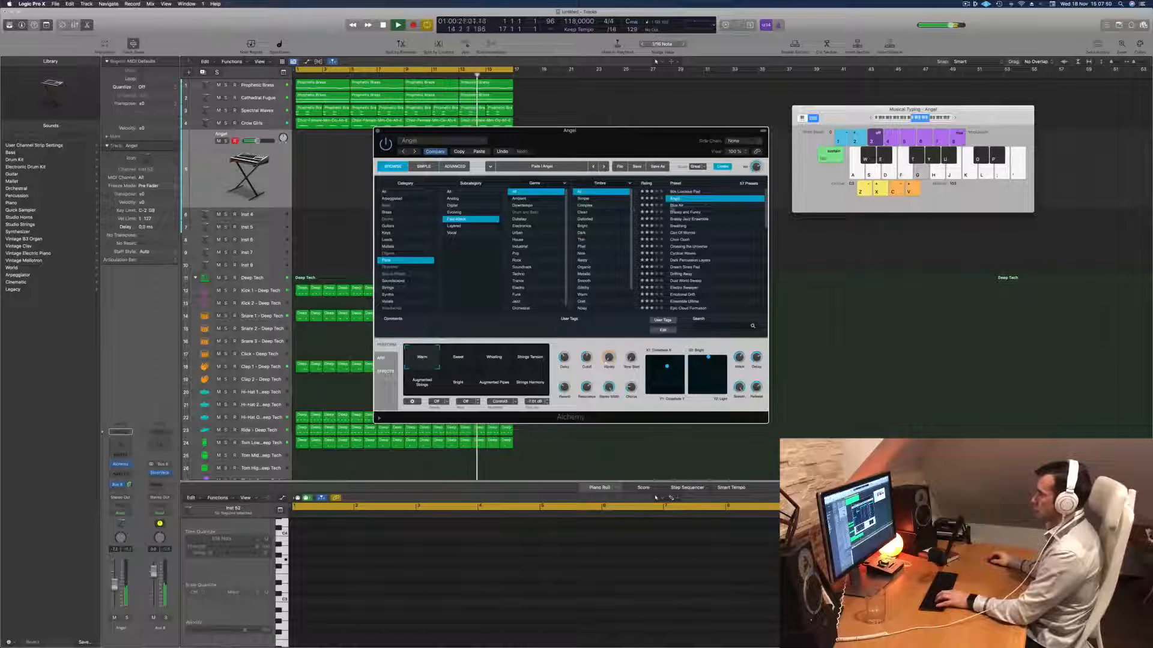
- Load the Blue Air pad preset in Alchemy and audition its Panned Bright, Slow Attack and Subtle Shimmer variations
click(677, 206)
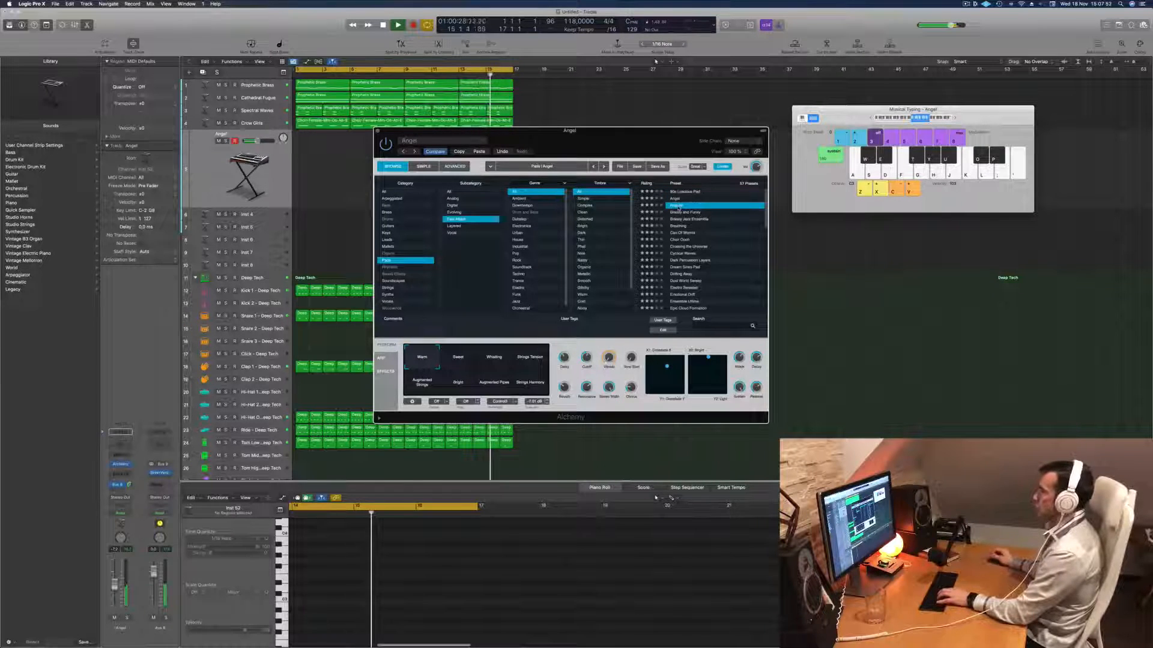
click(466, 359)
click(498, 360)
click(529, 360)
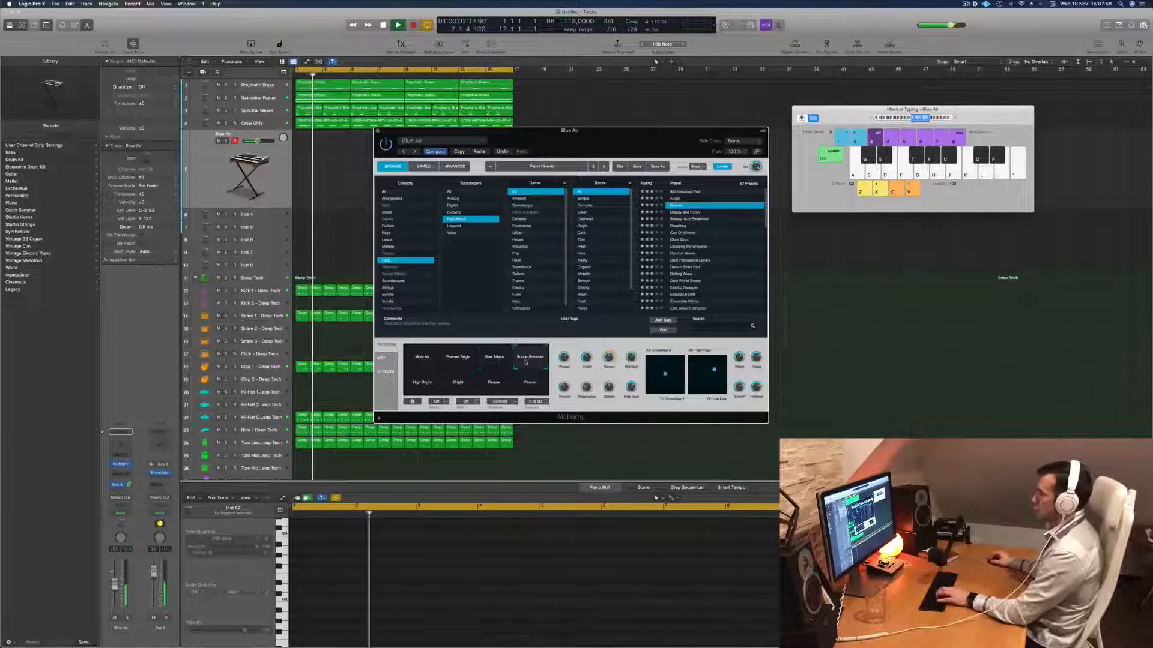
- Load the Brassy and Funky pad preset in Alchemy, adjust the Musical Typing octave and play test notes over the loop
click(685, 213)
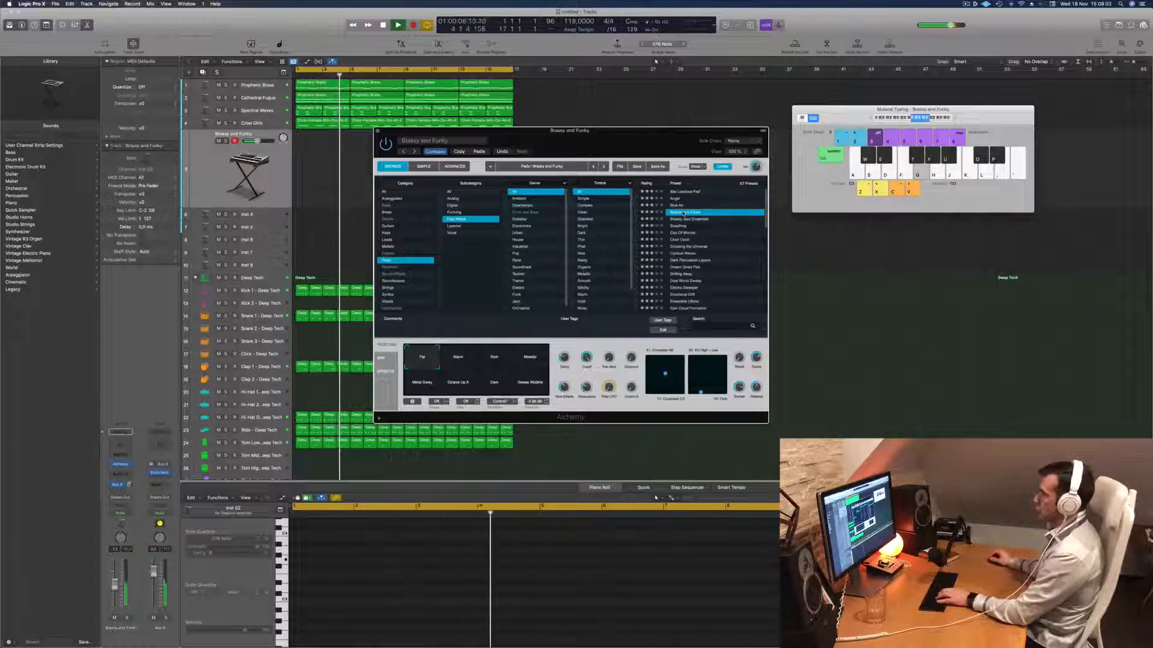
drag(649, 144, 635, 145)
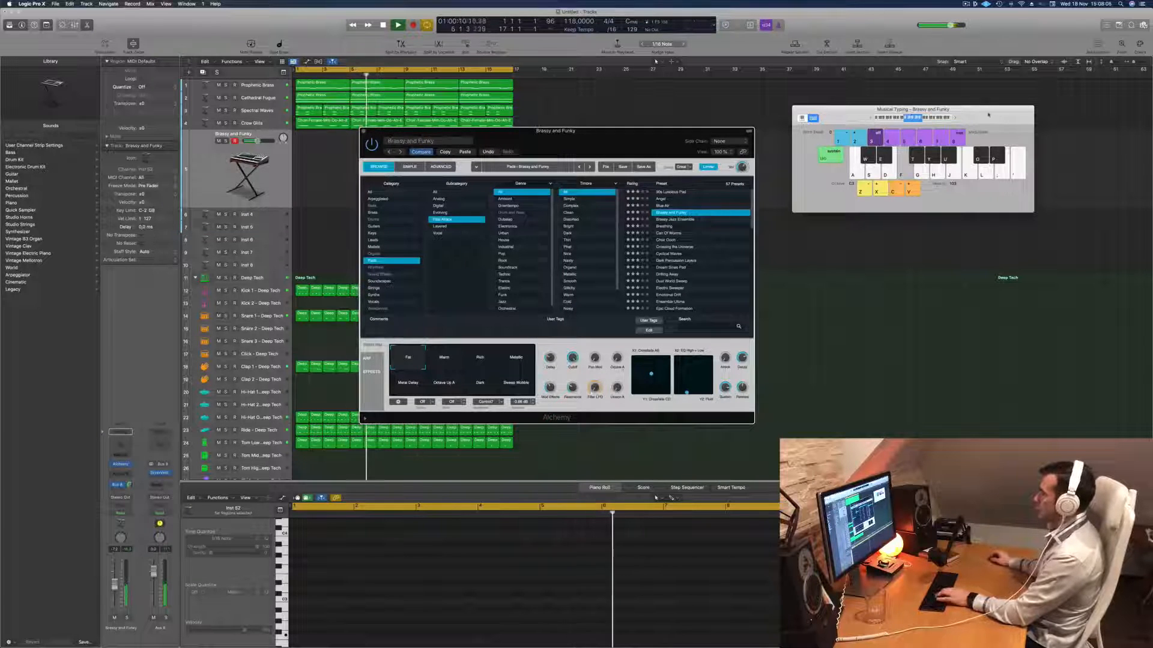
key(z)
key(x)
key(f)
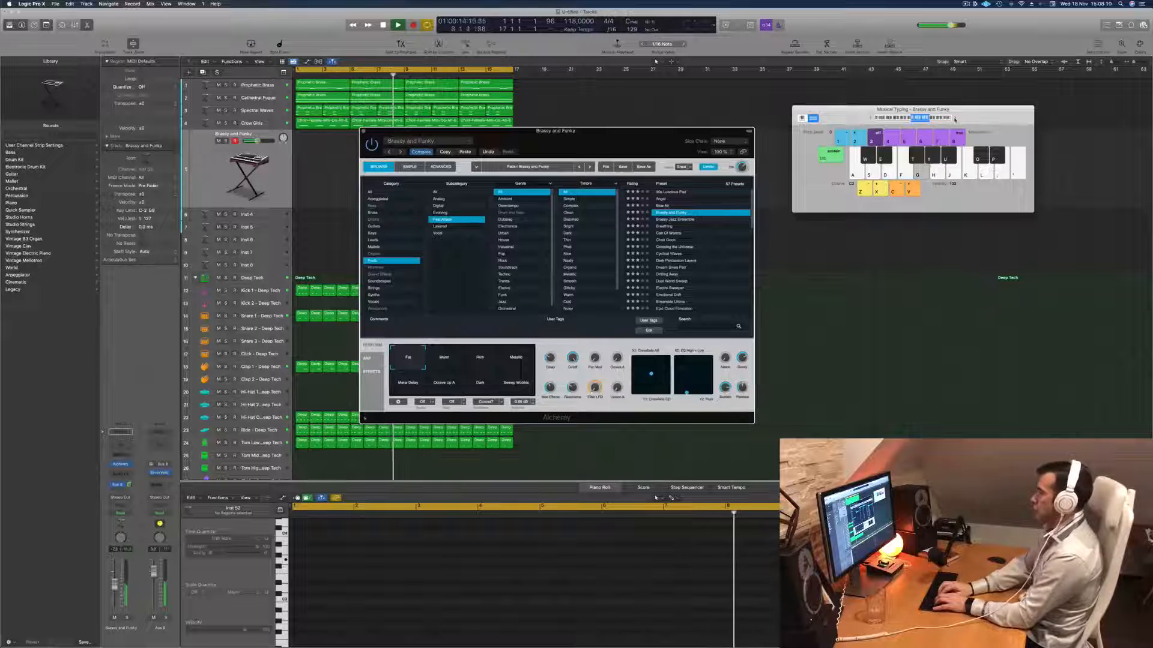
key(g)
key(j)
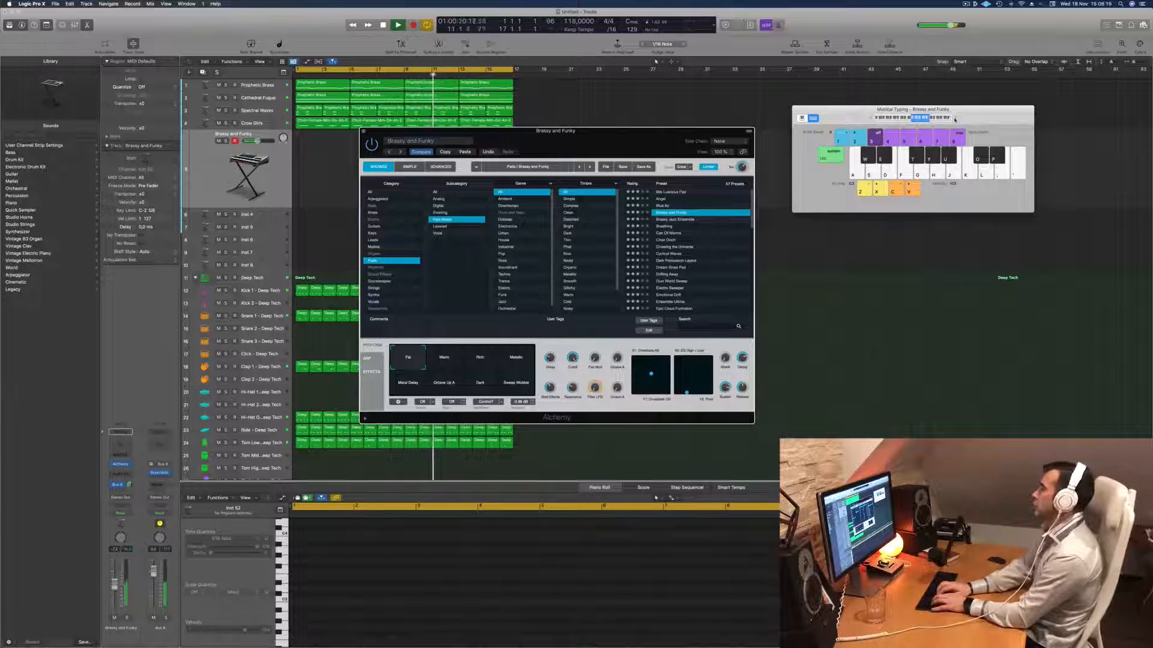
key(a)
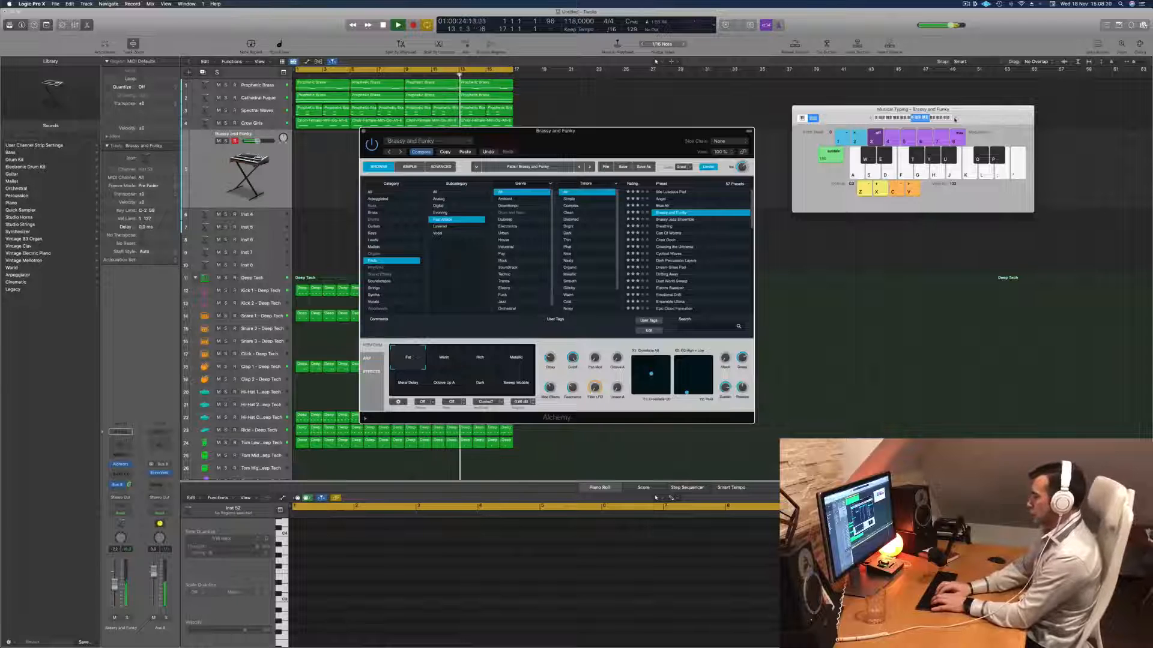
- Record an improvised riff with the Brassy and Funky sound while the arrangement loops
key(r)
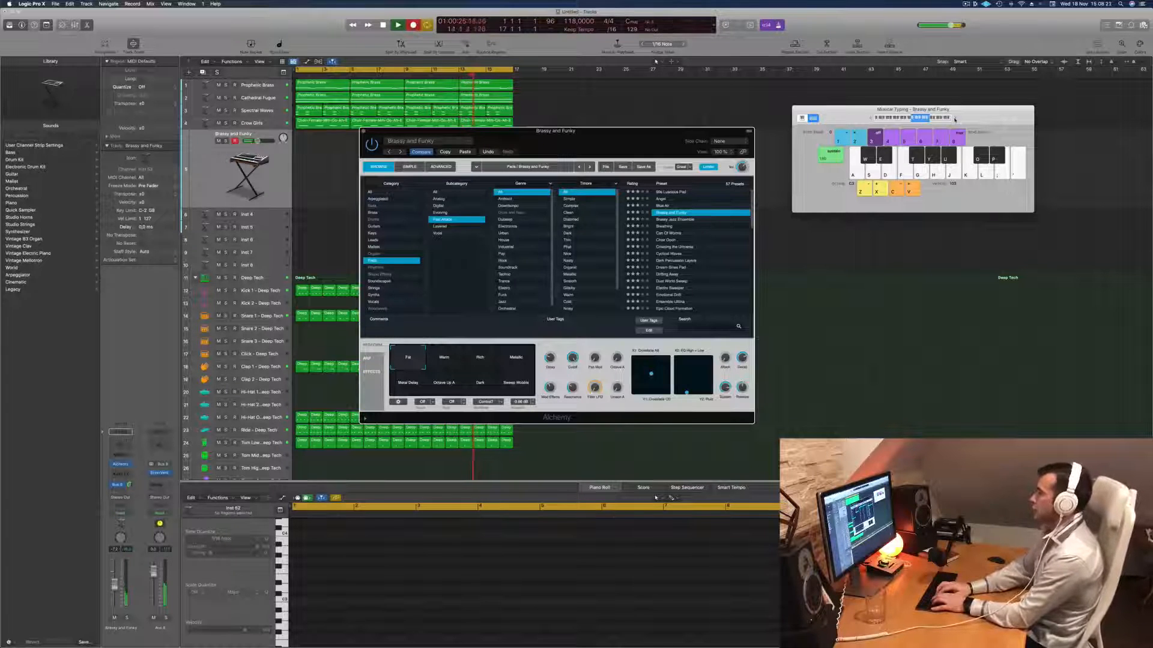
key(a)
key(h)
key(a)
key(g)
key(a)
key(a)
key(g)
key(h)
key(d)
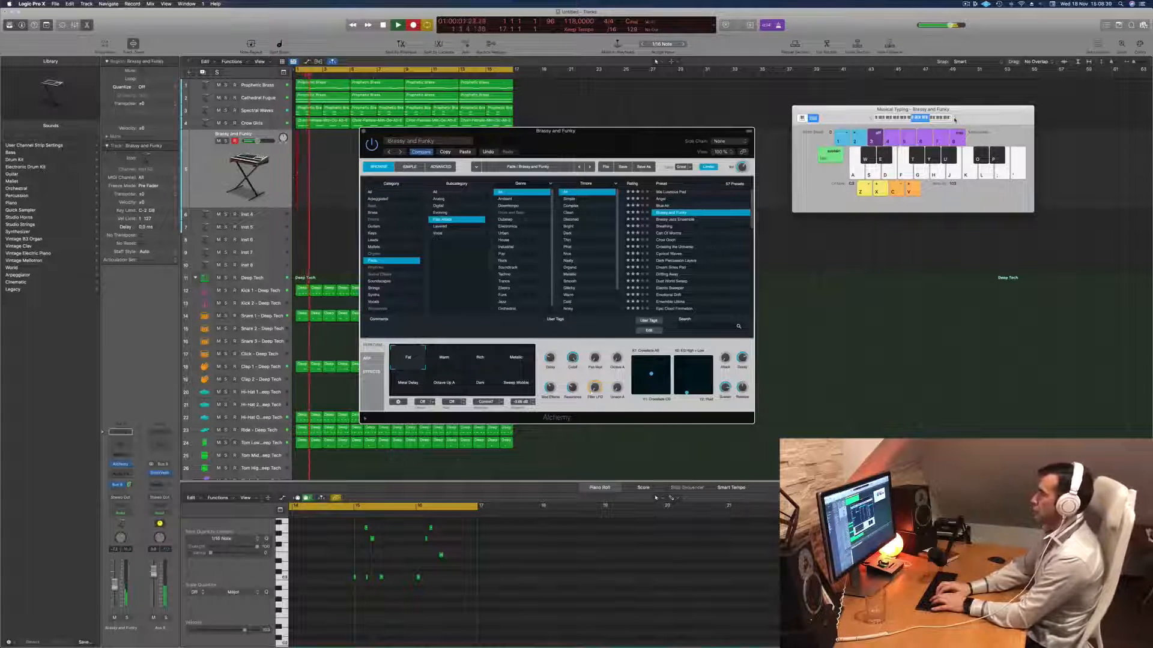
key(d)
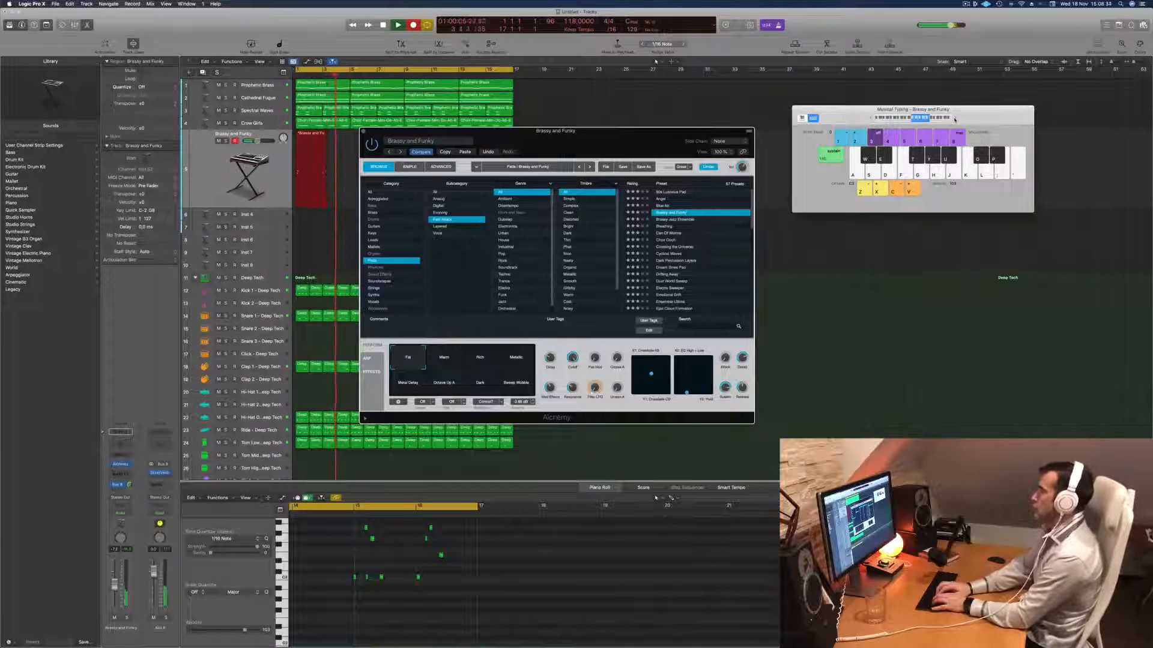
key(a)
key(d)
key(h)
key(g)
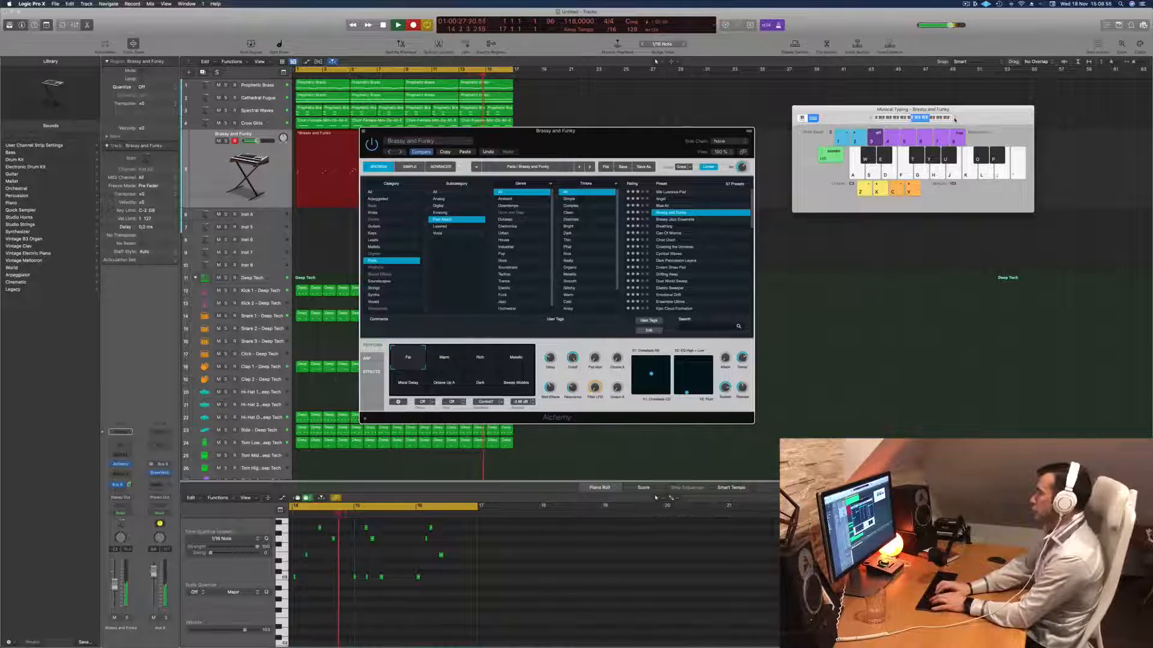
key(space)
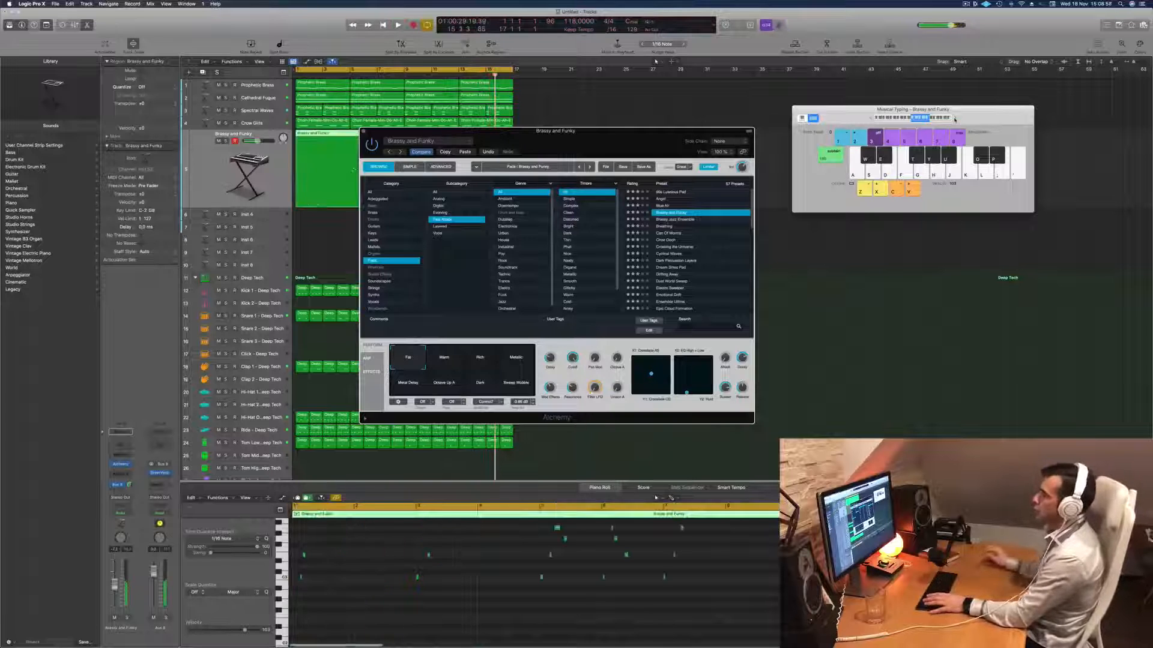
- Trim the first five bars off the long Brassy and Funky region and move the remainder to bar 1
key(space)
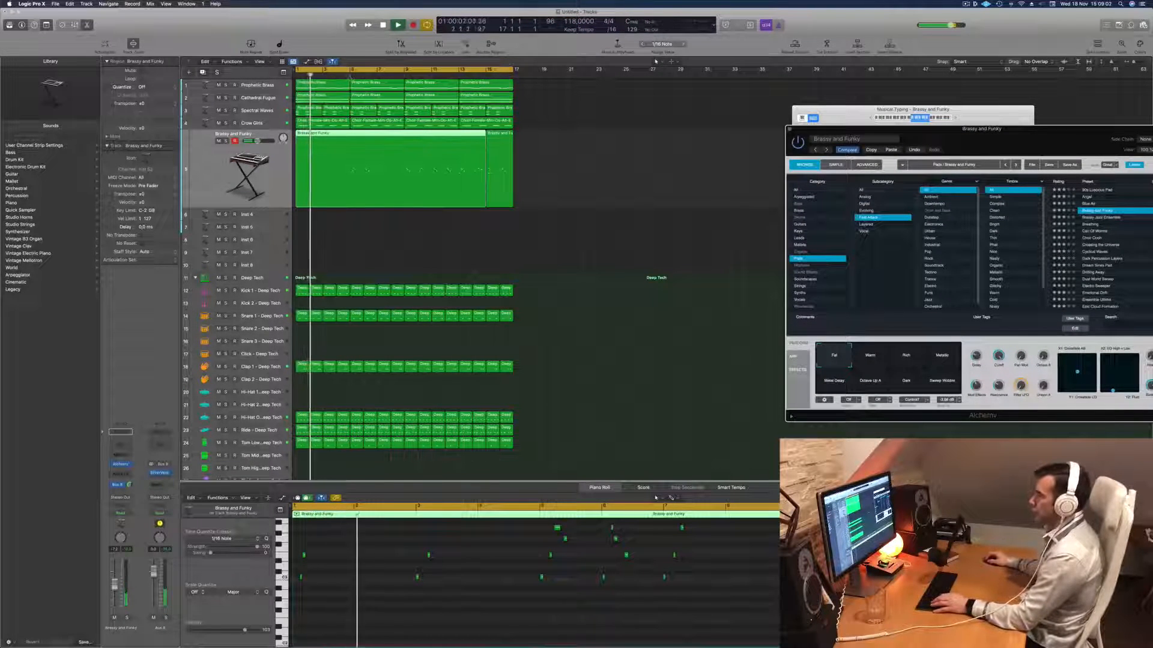
click(350, 76)
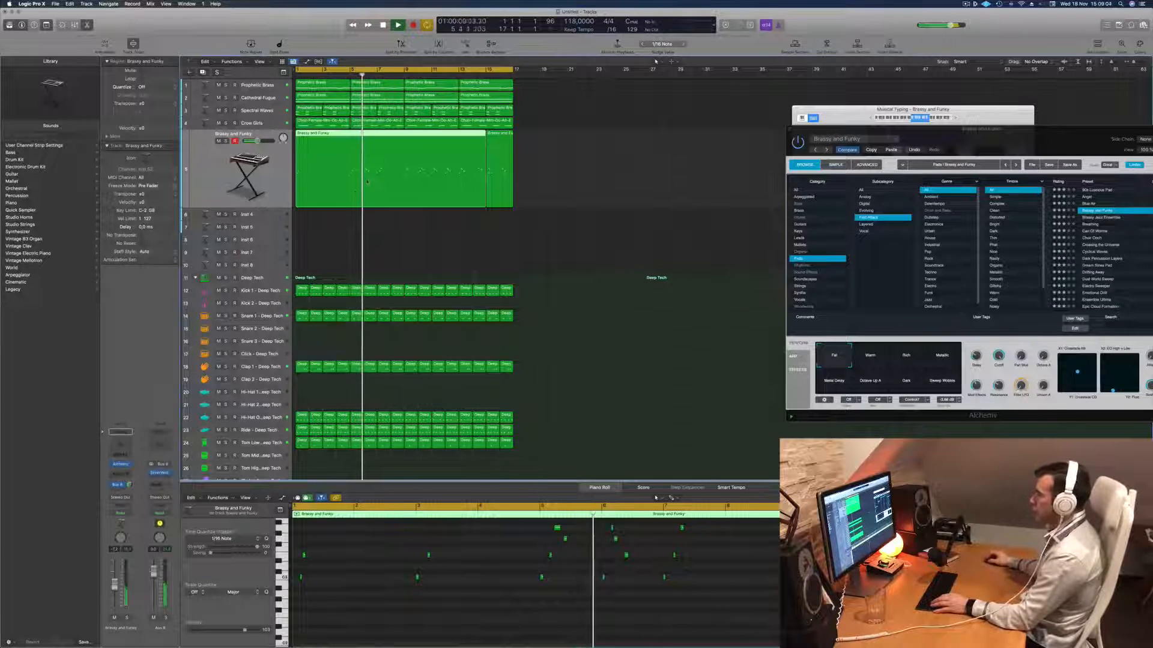
key(Return)
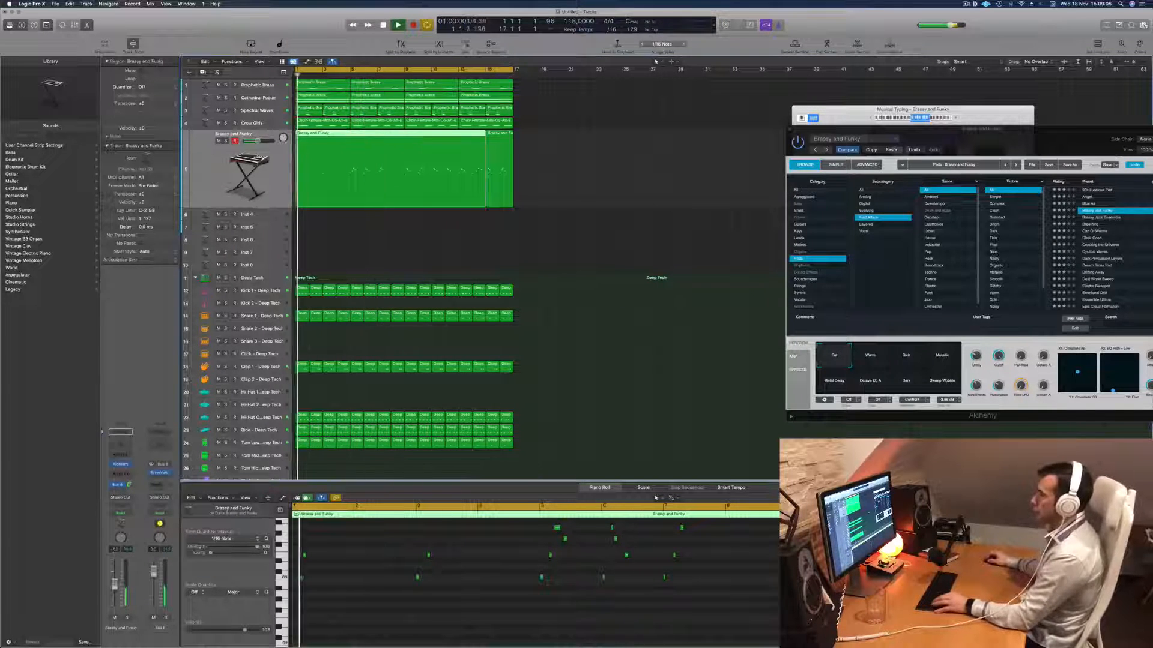
click(362, 136)
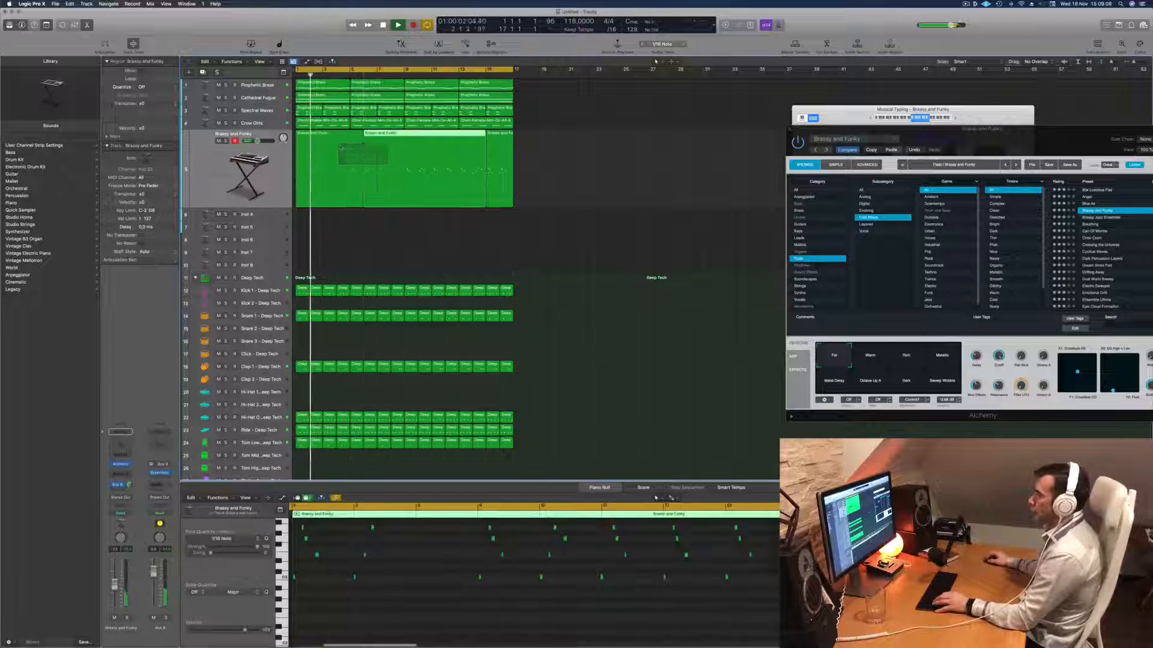
key(Delete)
drag(404, 179, 337, 180)
key(Return)
key(space)
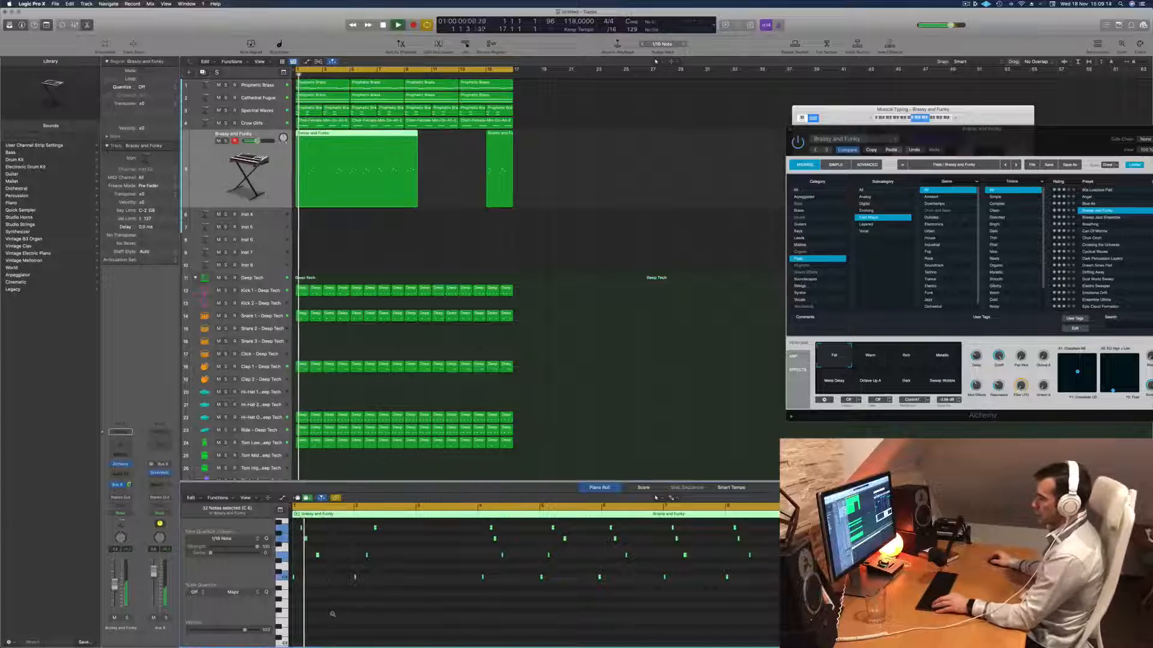
- Move the high note in bar 2 of the Brassy and Funky region slightly later in the Piano Roll
scroll(355, 581, left, 5)
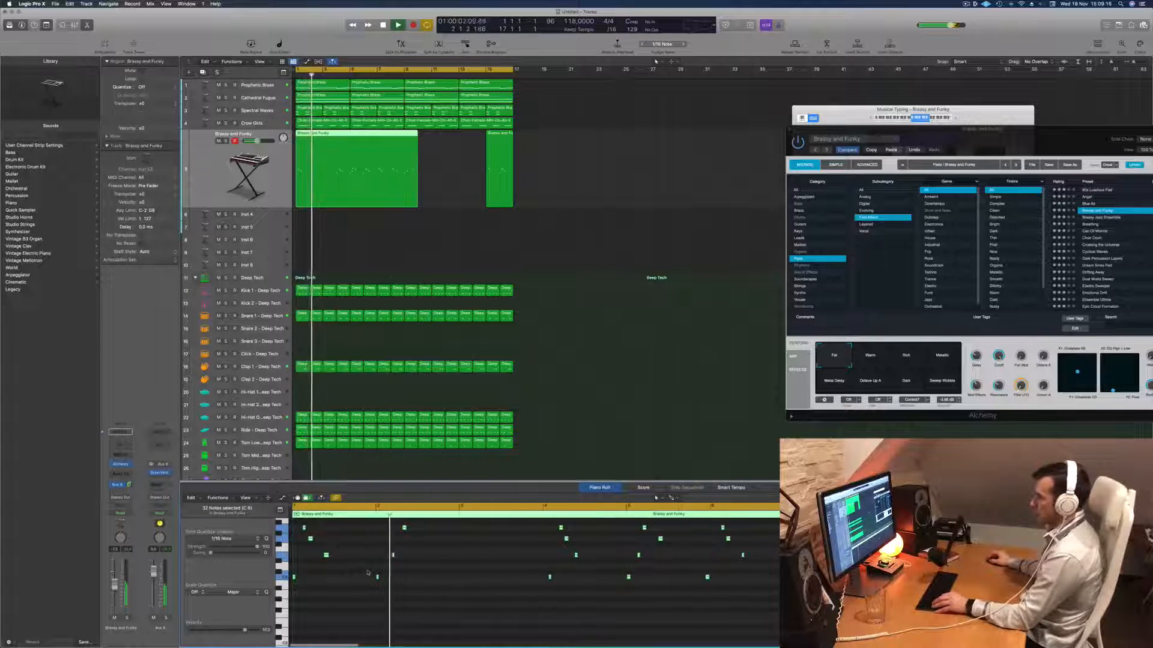
scroll(369, 569, down, 2)
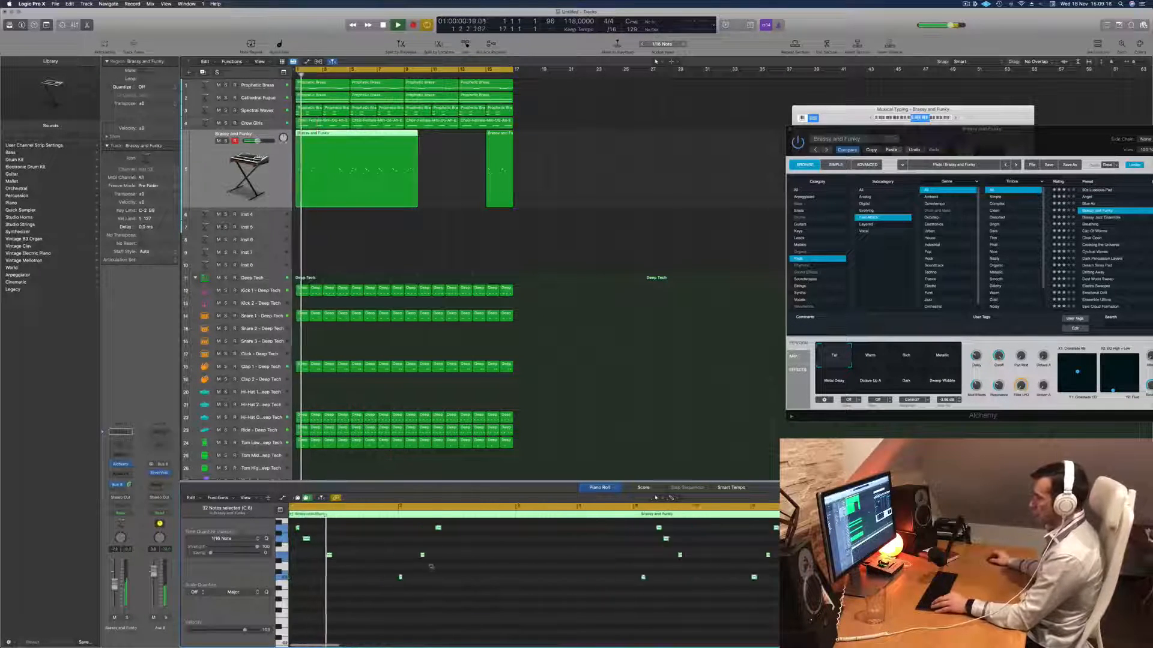
scroll(394, 565, up, 2)
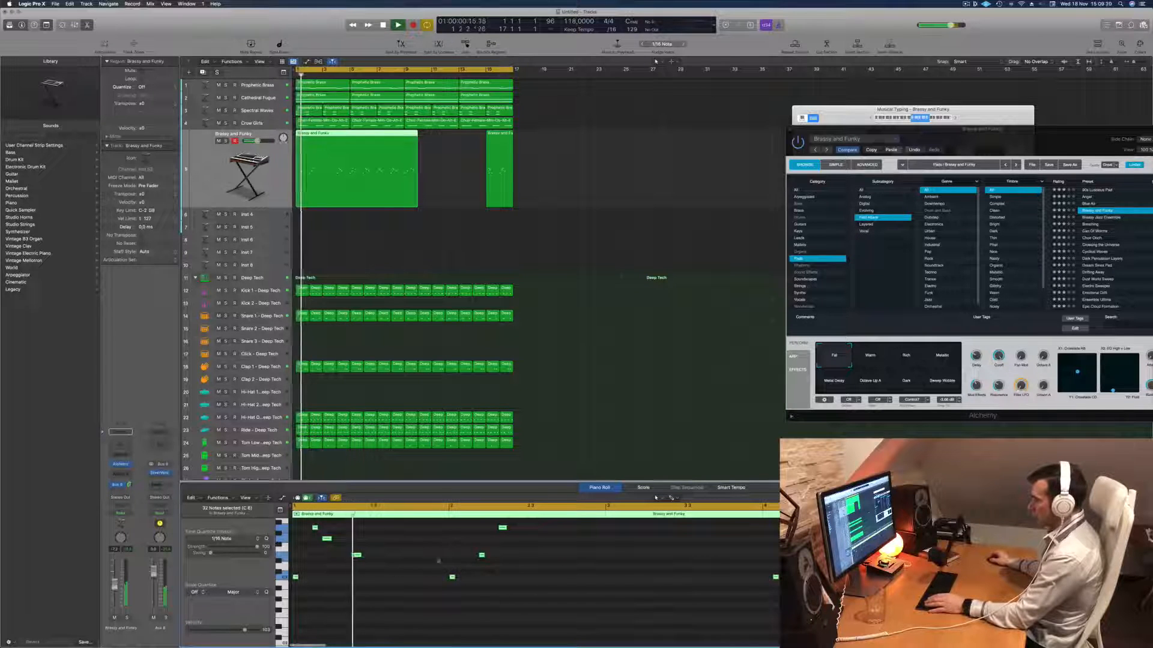
click(481, 555)
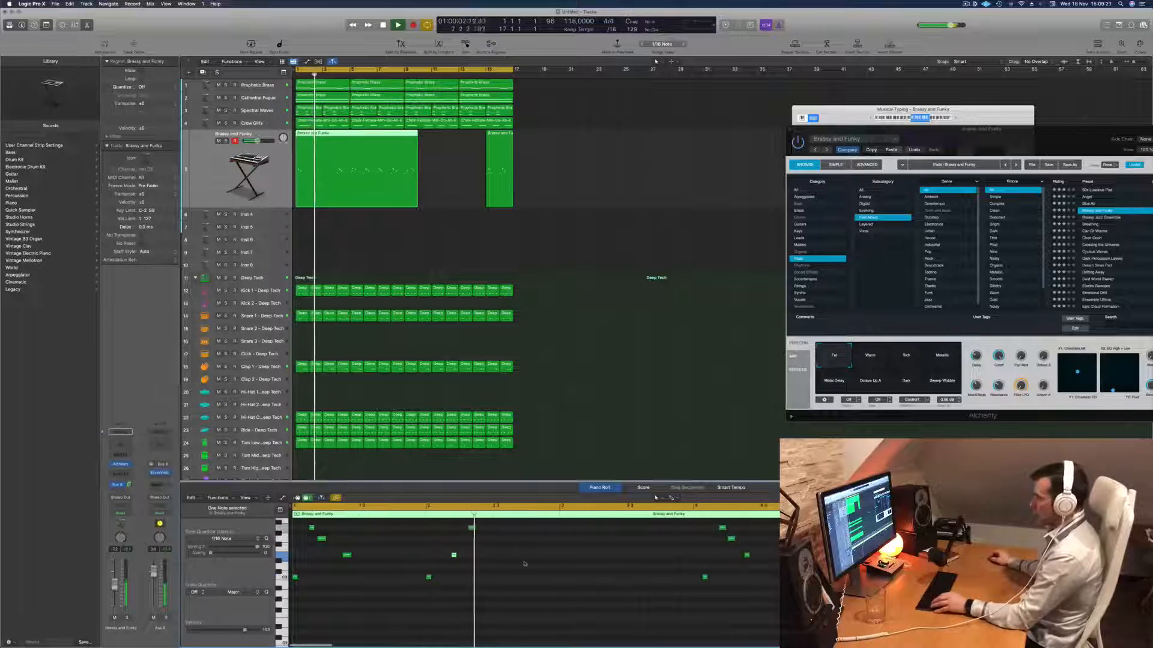
scroll(510, 555, up, 1)
key(space)
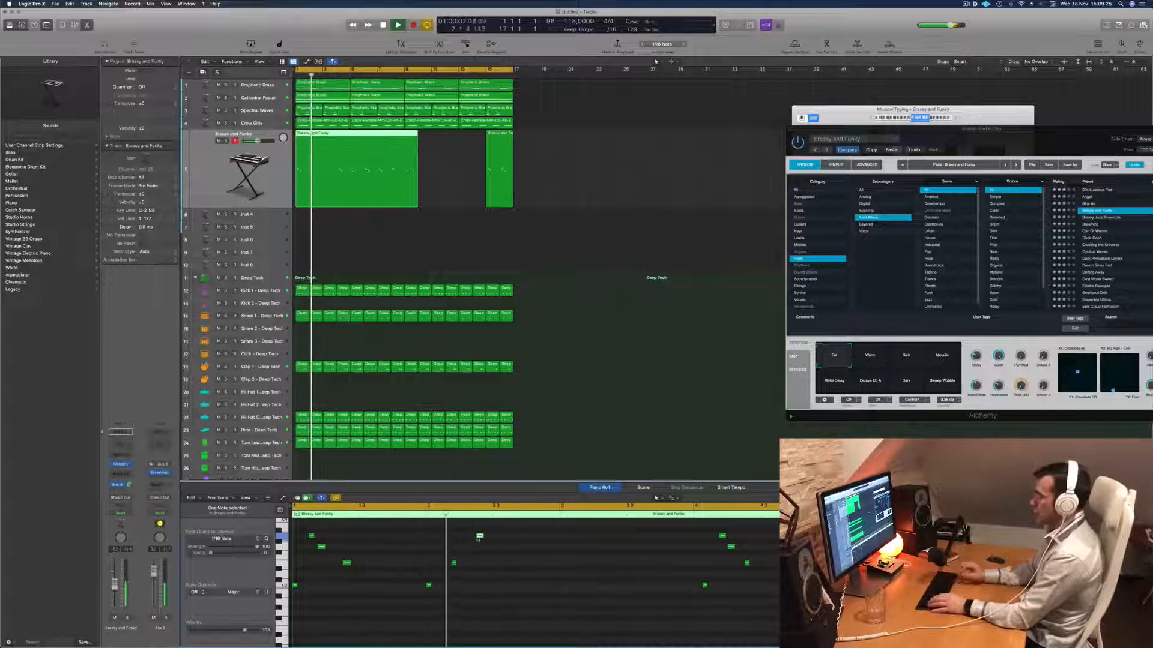
- Shorten the Brassy and Funky region to its first two bars and delete the leftover region at bar 15
click(323, 134)
key(Delete)
click(316, 151)
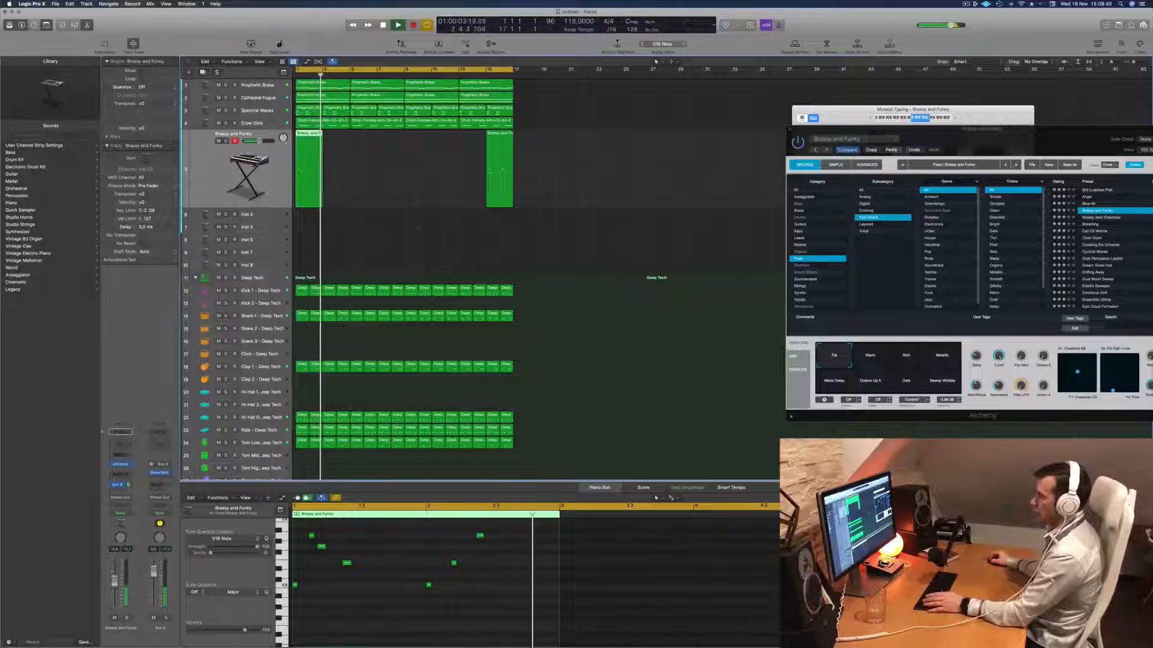
click(496, 192)
key(Delete)
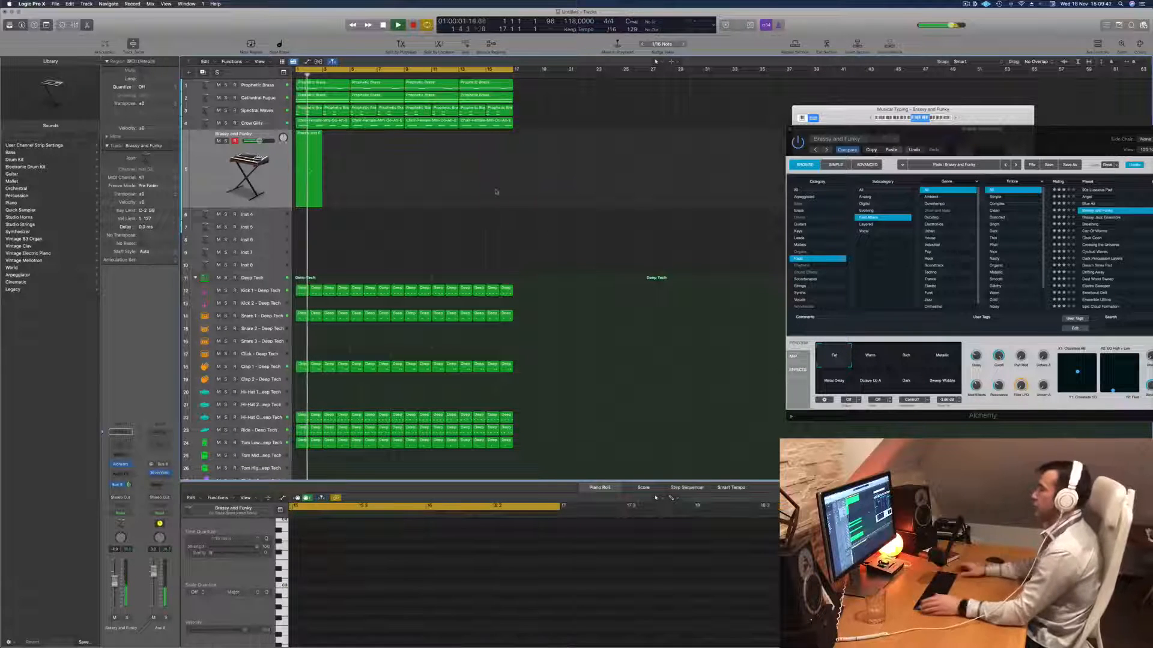
key(Return)
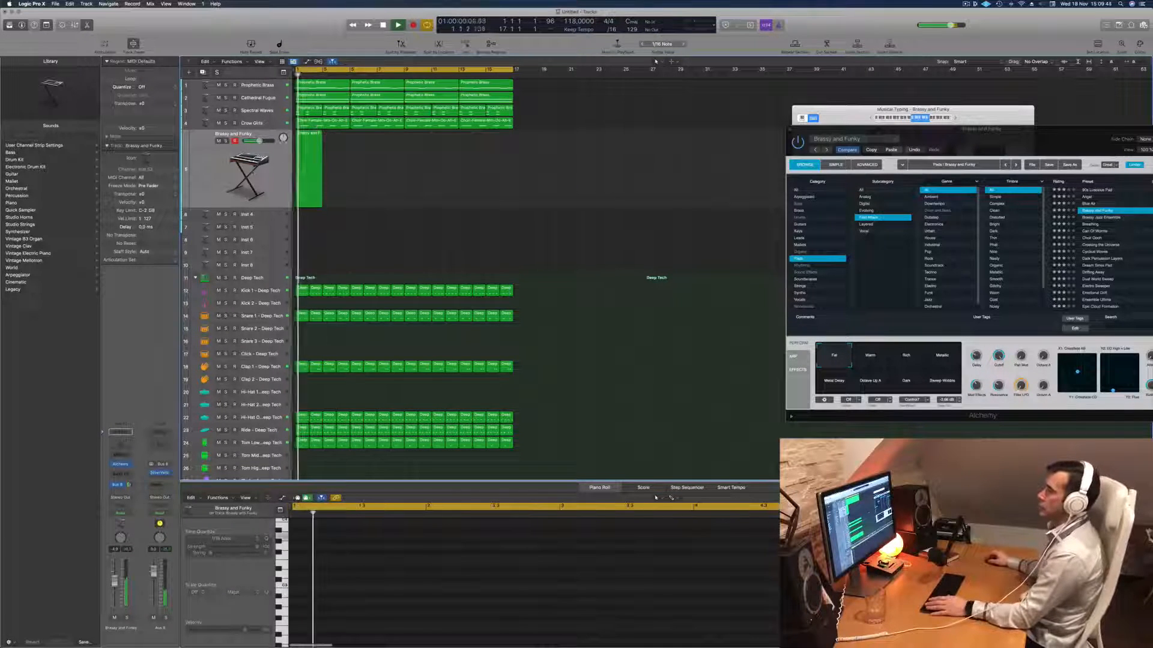
- Duplicate the two-bar Brassy and Funky region along its track until the copies fill all 16 bars
click(315, 139)
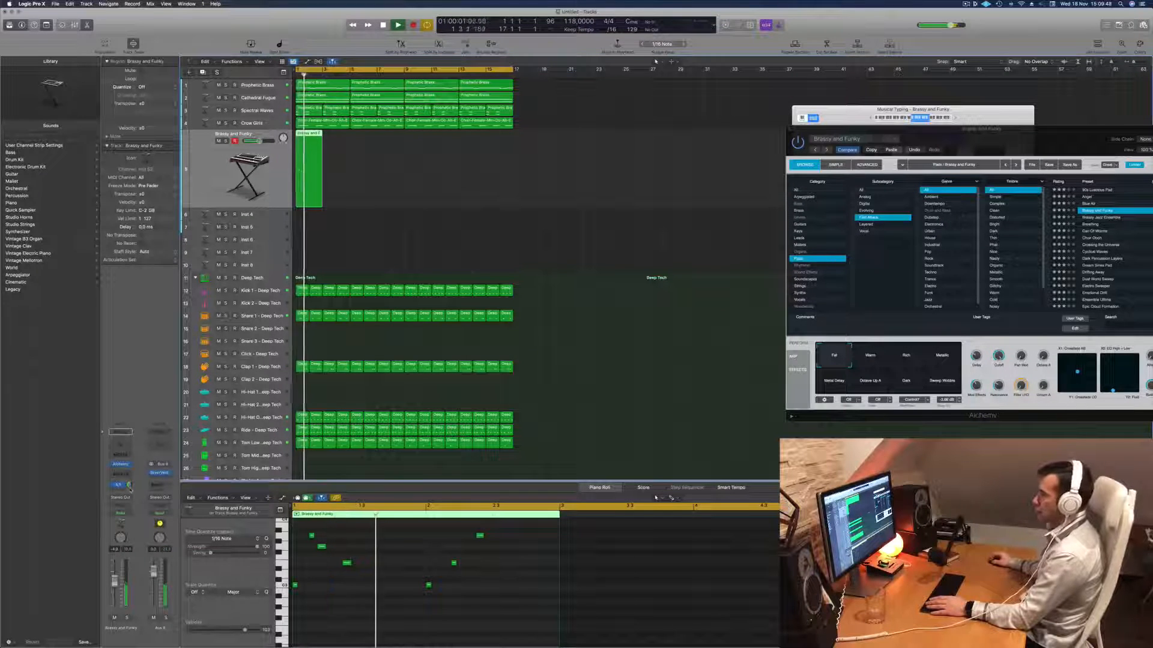
click(1009, 123)
drag(1060, 139, 839, 138)
key(Return)
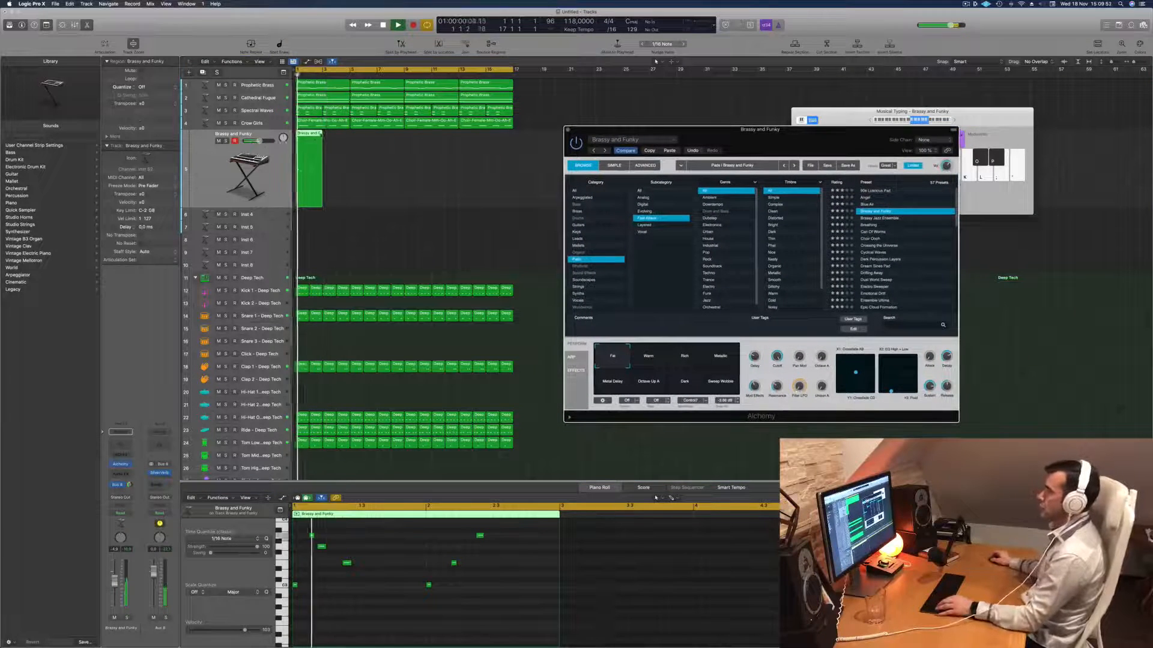
drag(310, 136, 339, 144)
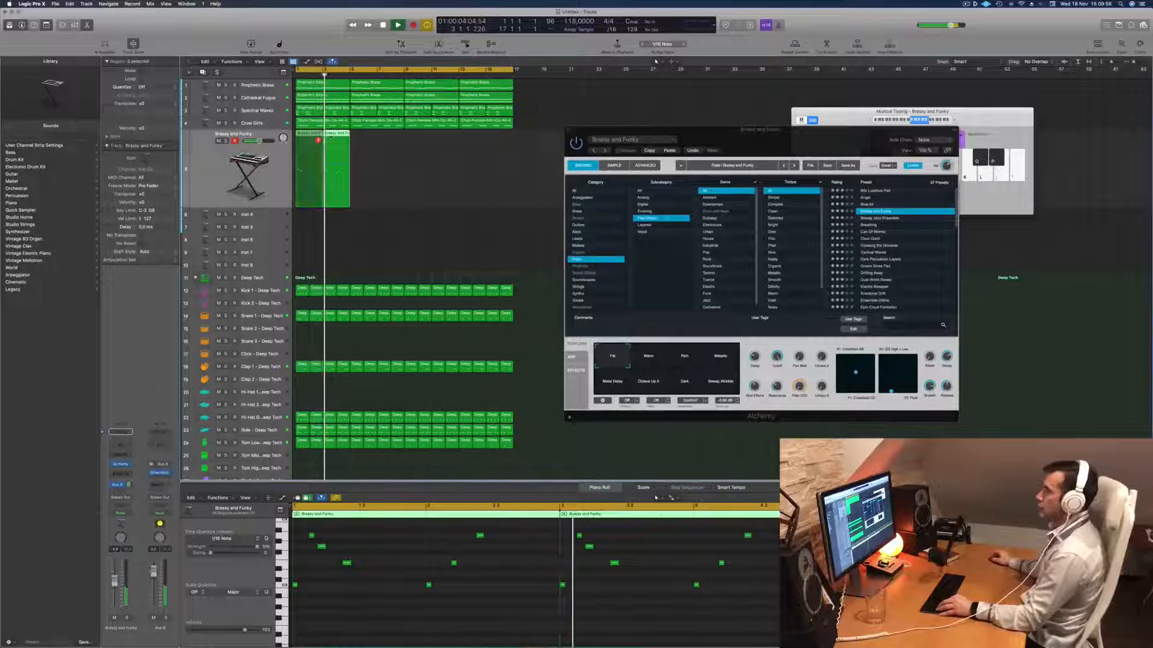
key(super+r)
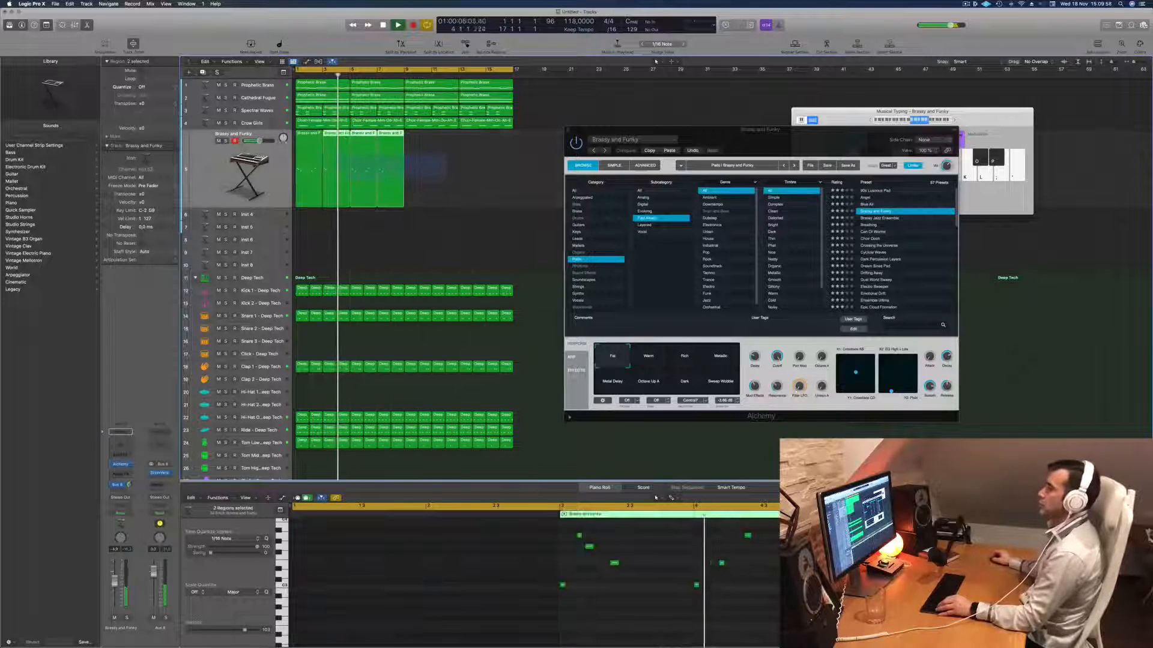
drag(308, 133, 418, 145)
- Lower the Brassy and Funky track's volume slightly while checking it against the loop
drag(746, 140, 630, 133)
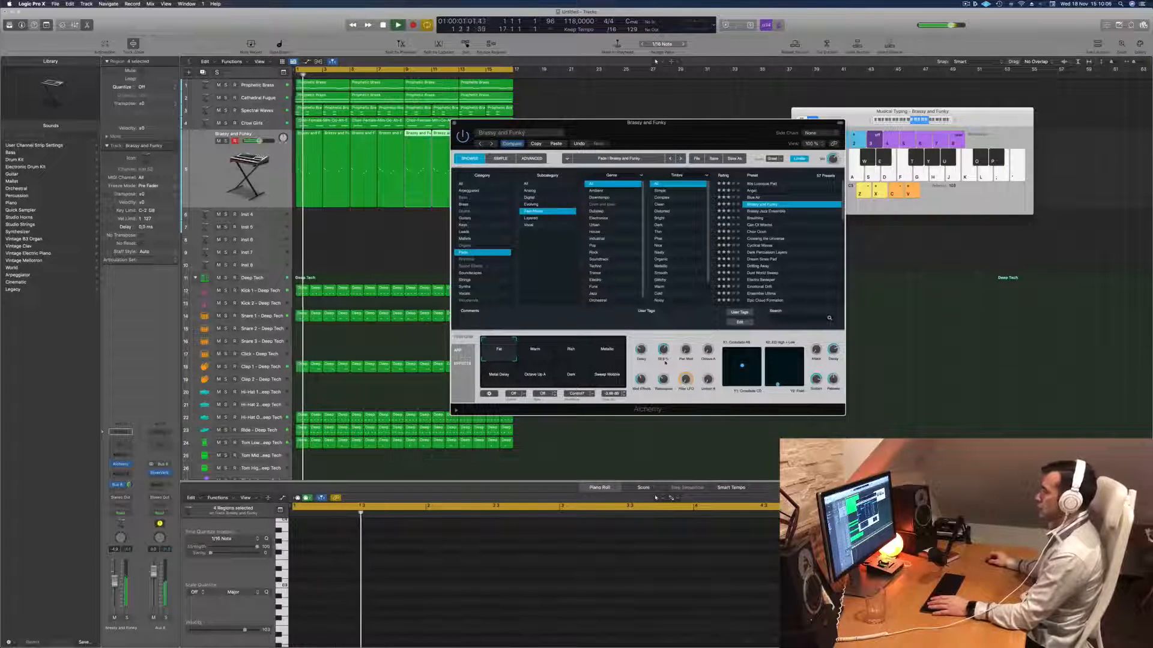
key(space)
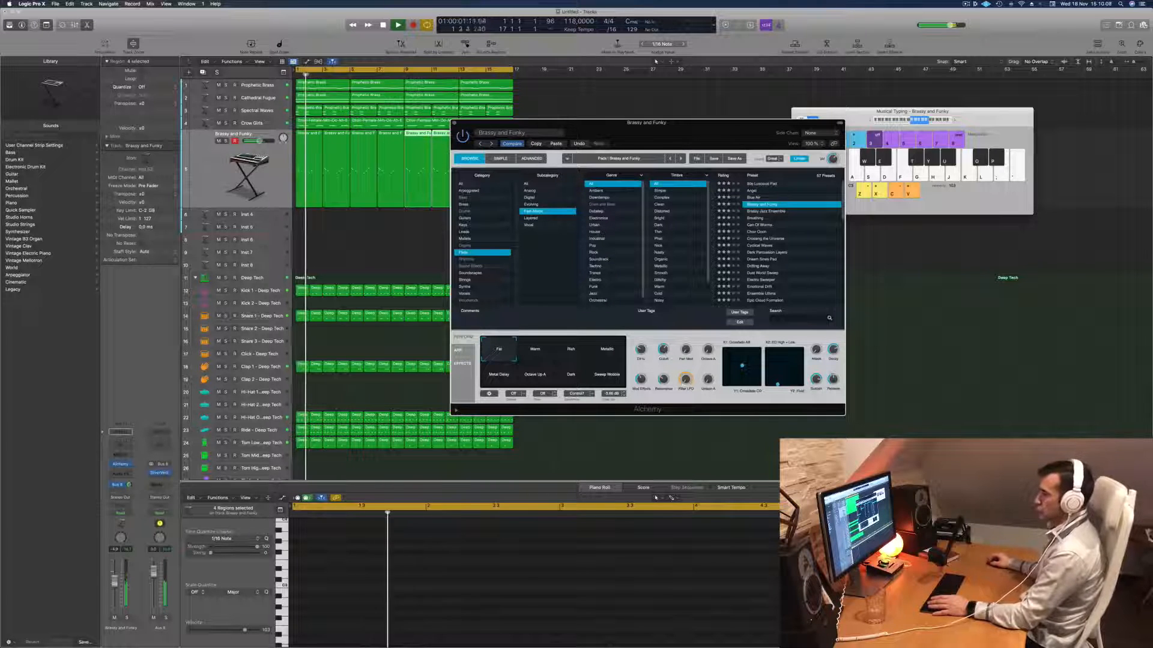
drag(116, 581, 116, 585)
key(space)
key(space)
key(space)
key(space)
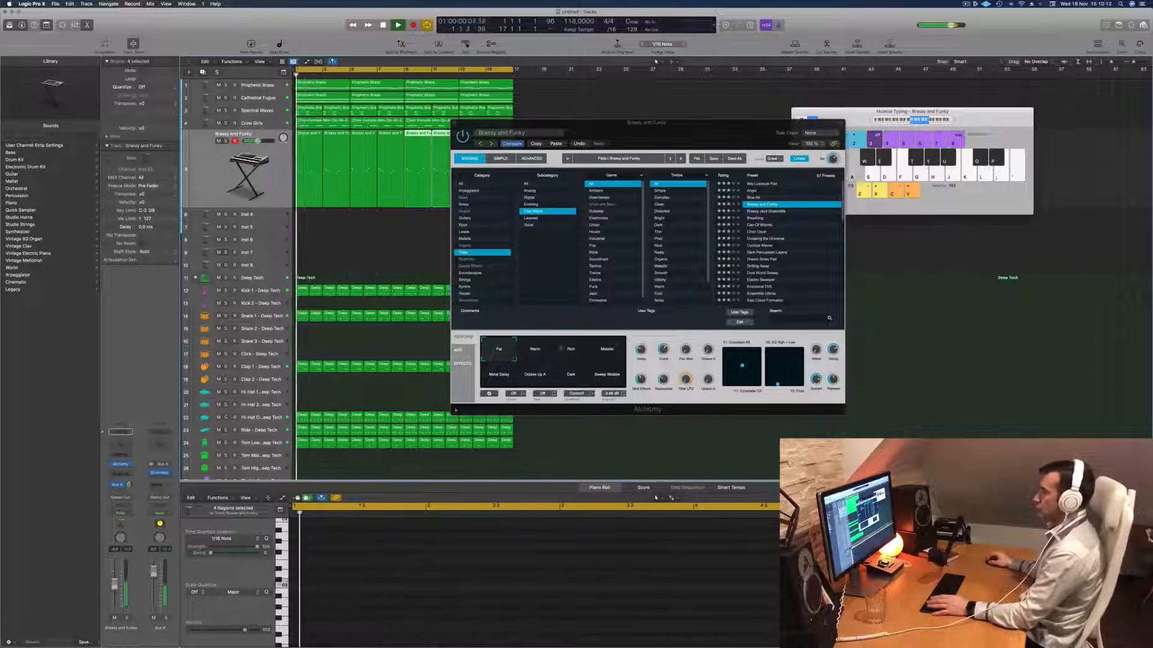
- Reduce the Cutoff of the Brassy and Funky preset slightly in Alchemy while replaying the loop
click(665, 350)
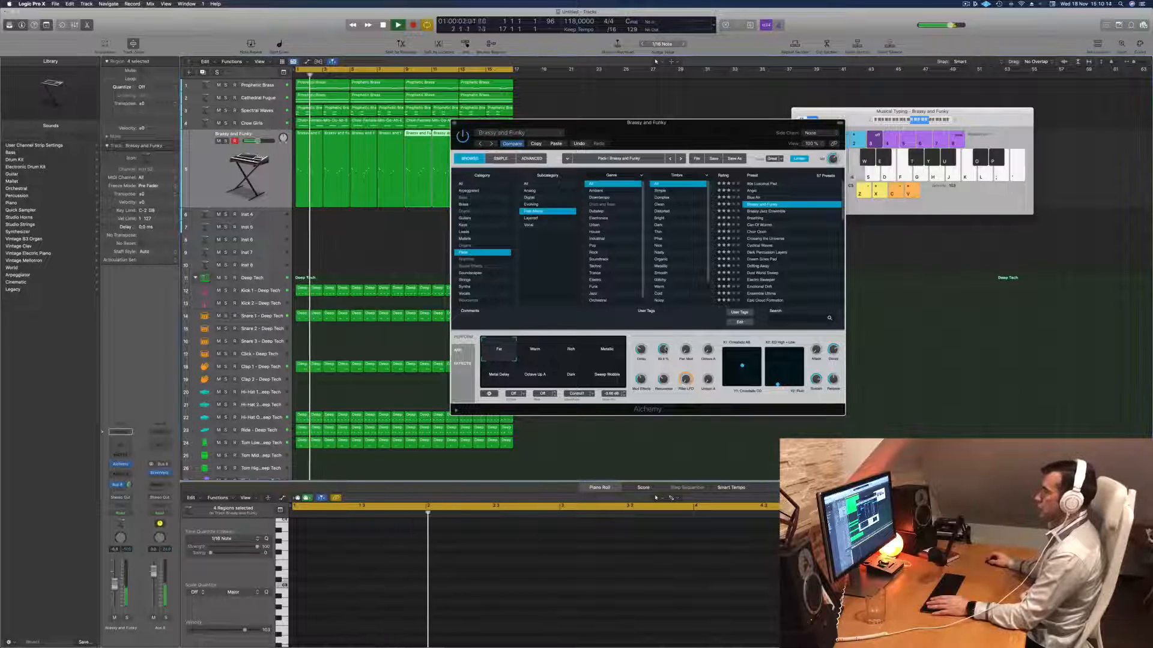
key(space)
key(space)
drag(666, 354, 665, 358)
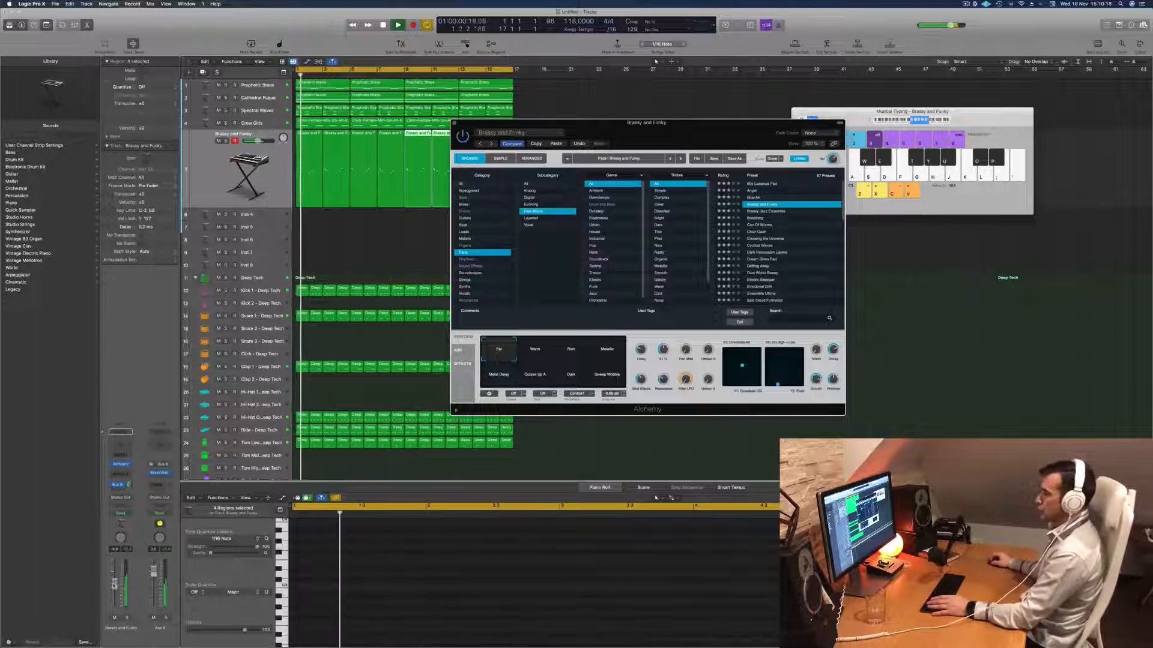
click(654, 450)
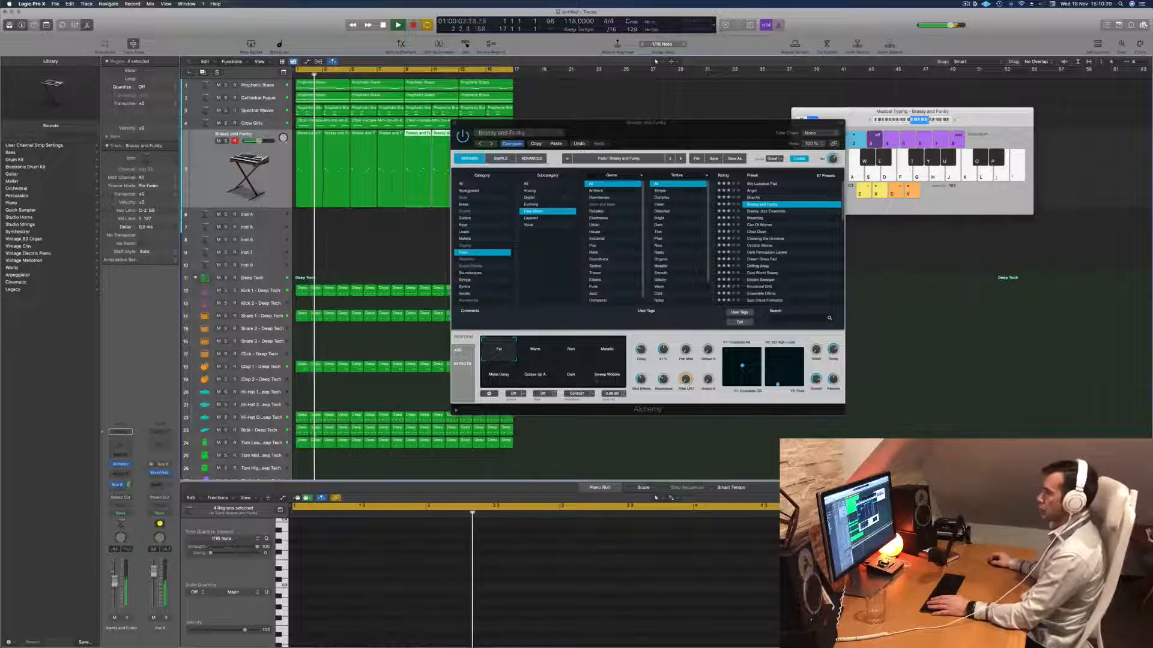
- Fine-tune the Cutoff of the Brassy and Funky preset in Alchemy, move the plug-in window aside and replay the loop
click(664, 351)
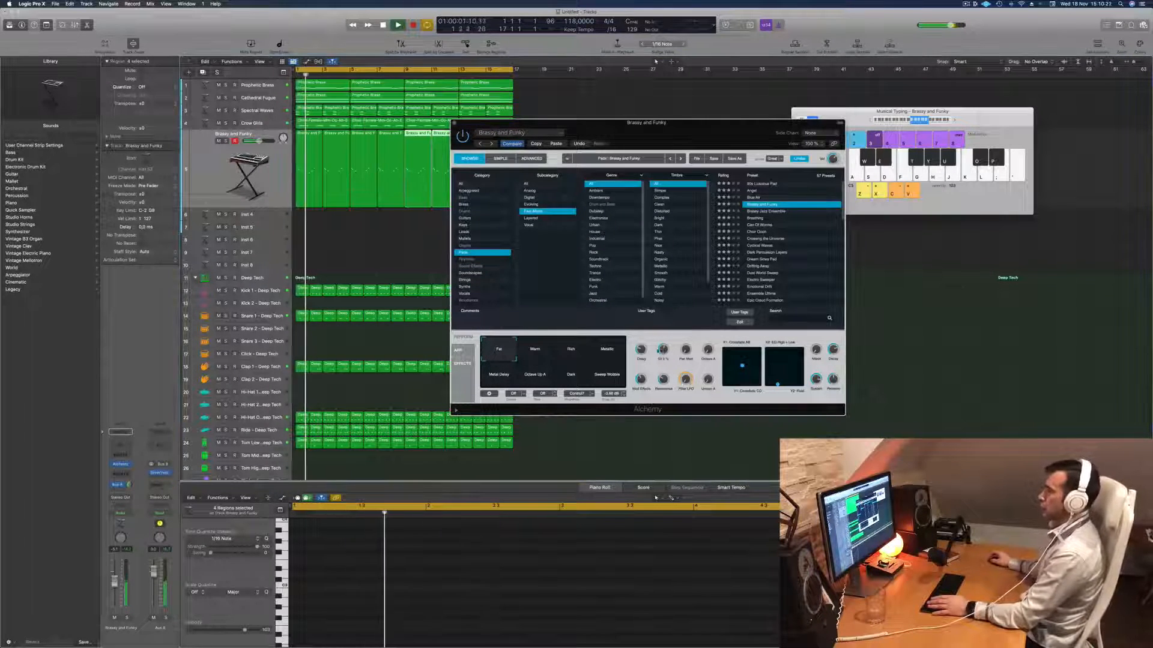
drag(667, 127, 789, 93)
key(Return)
- Check the Hi-Hat Open and Ride tracks of the Deep Tech kit while replaying the loop
click(261, 417)
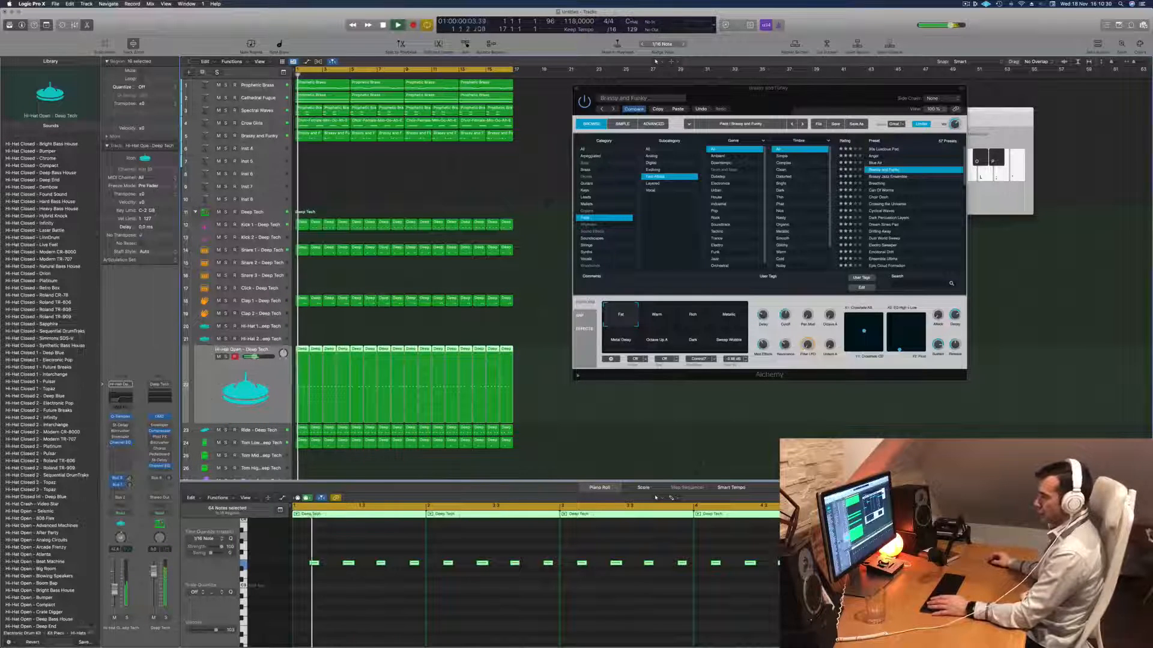
key(Return)
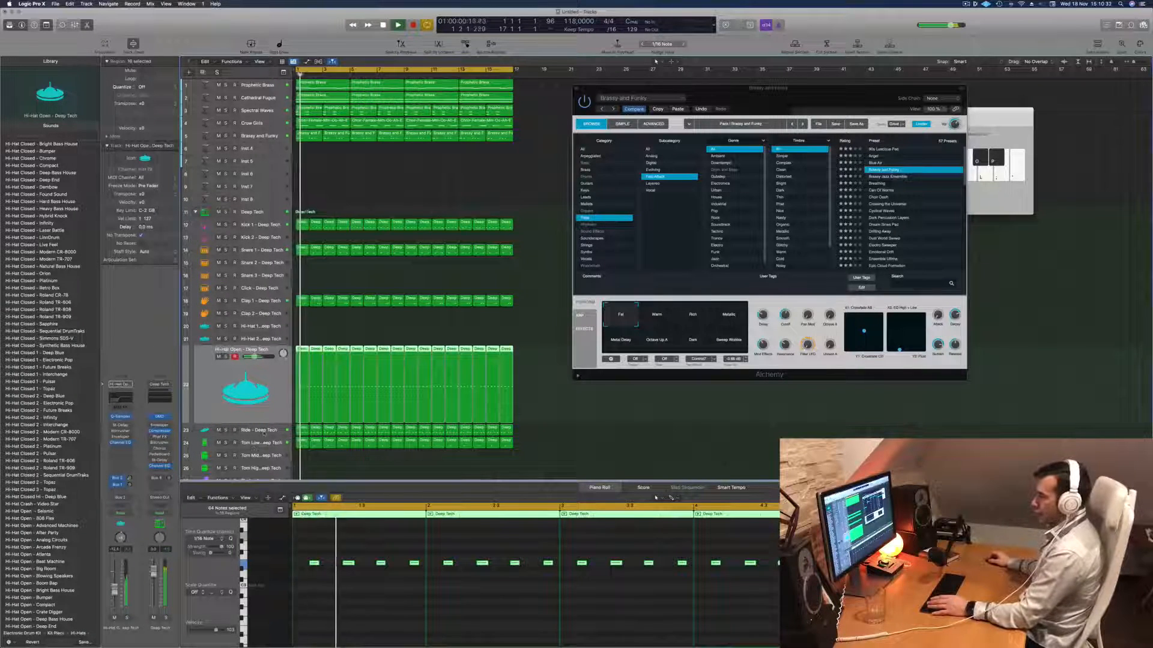
click(264, 431)
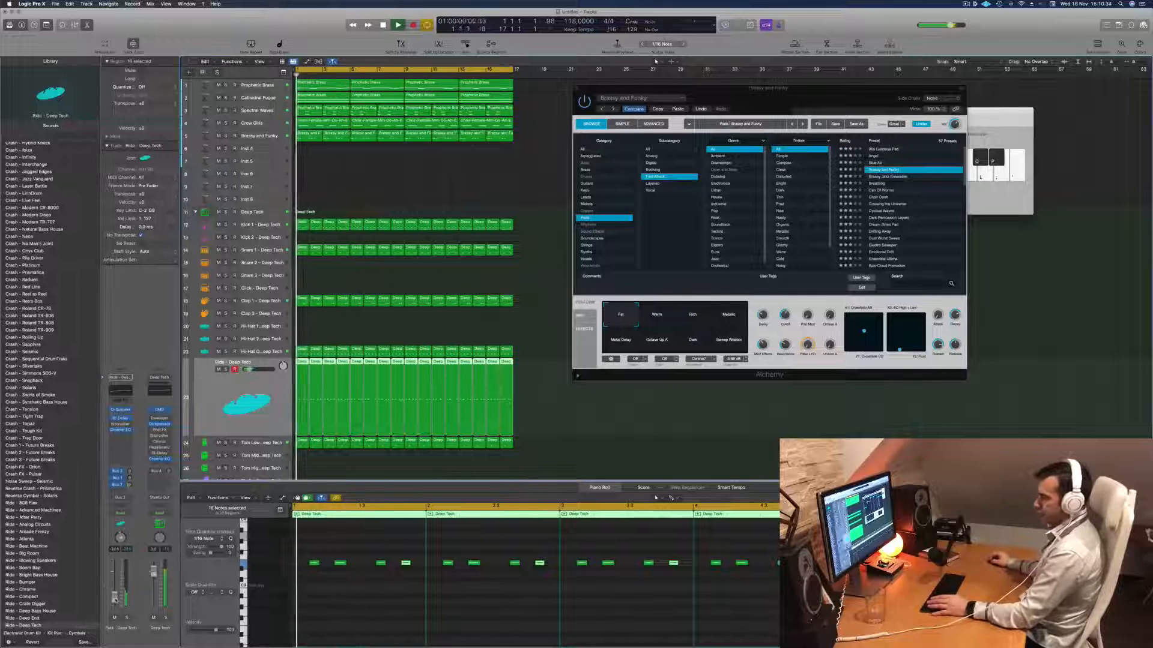
- Try the Warm variation of the Brassy and Funky preset in Alchemy against the loop, with its track selected
drag(769, 117, 632, 218)
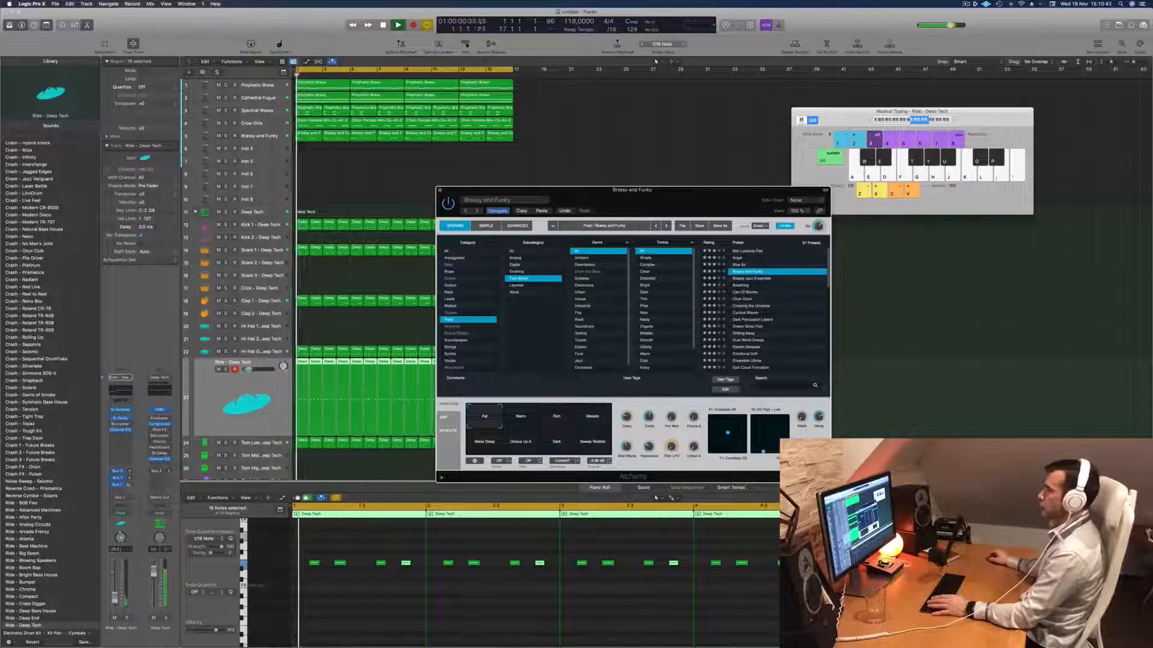
key(space)
click(521, 416)
key(space)
key(space)
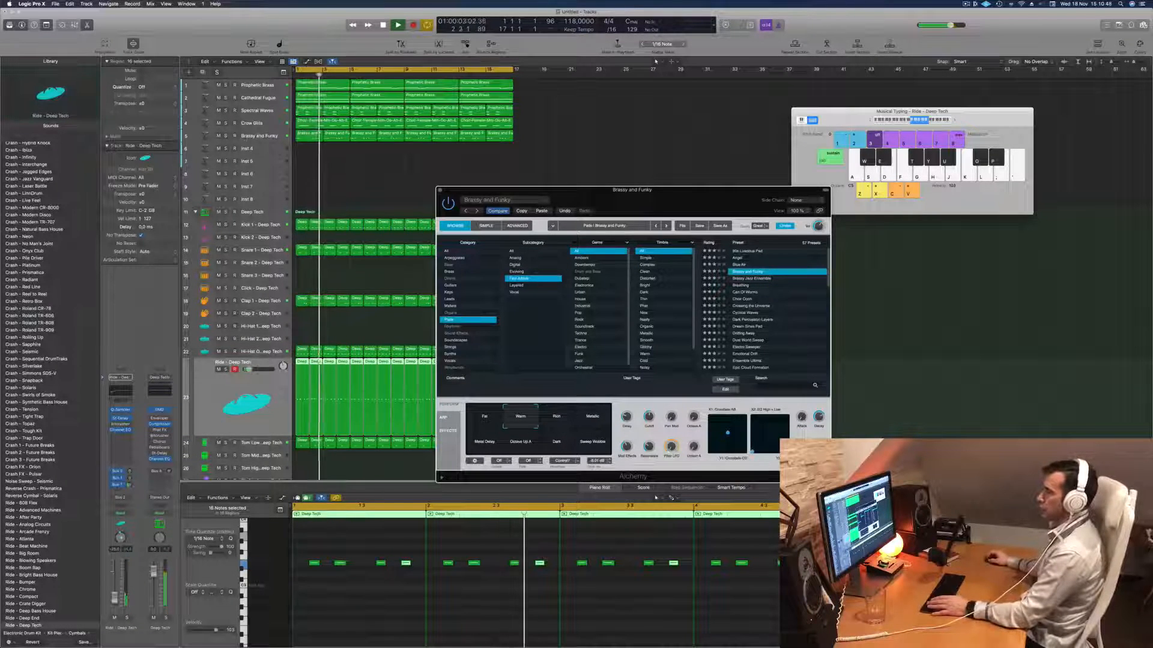
click(258, 136)
key(space)
key(space)
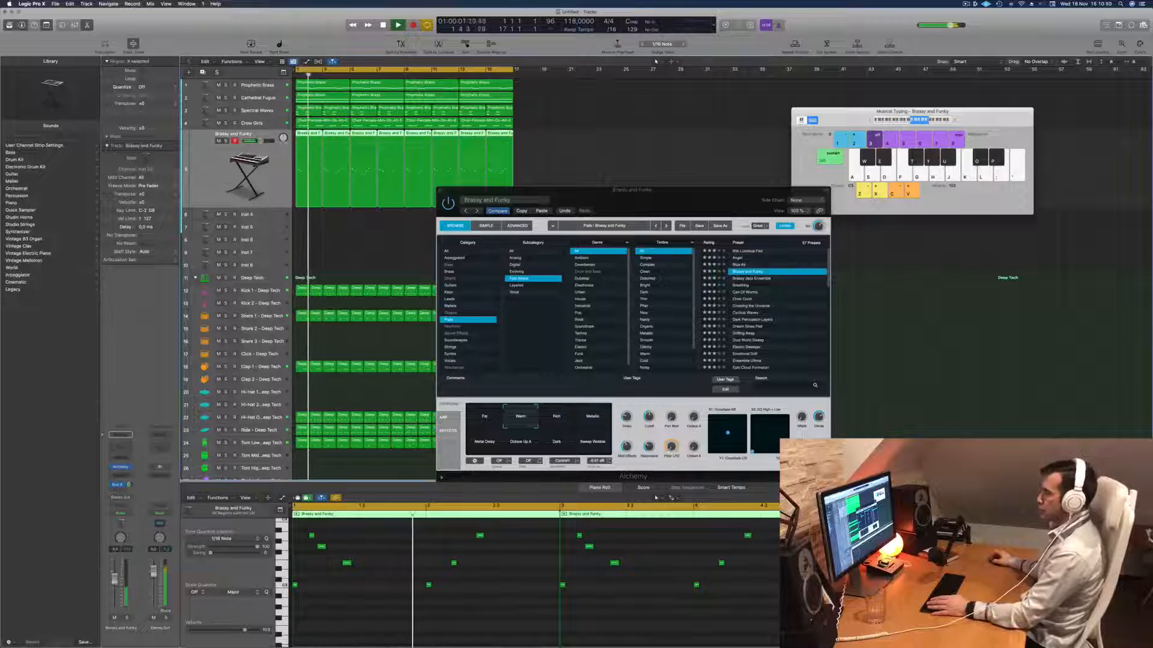
- Audition the Rich, Metallic, Metal Delay, Octave Up A, Dark and Sweep Wobble variations of the preset while the loop plays
click(559, 417)
click(585, 420)
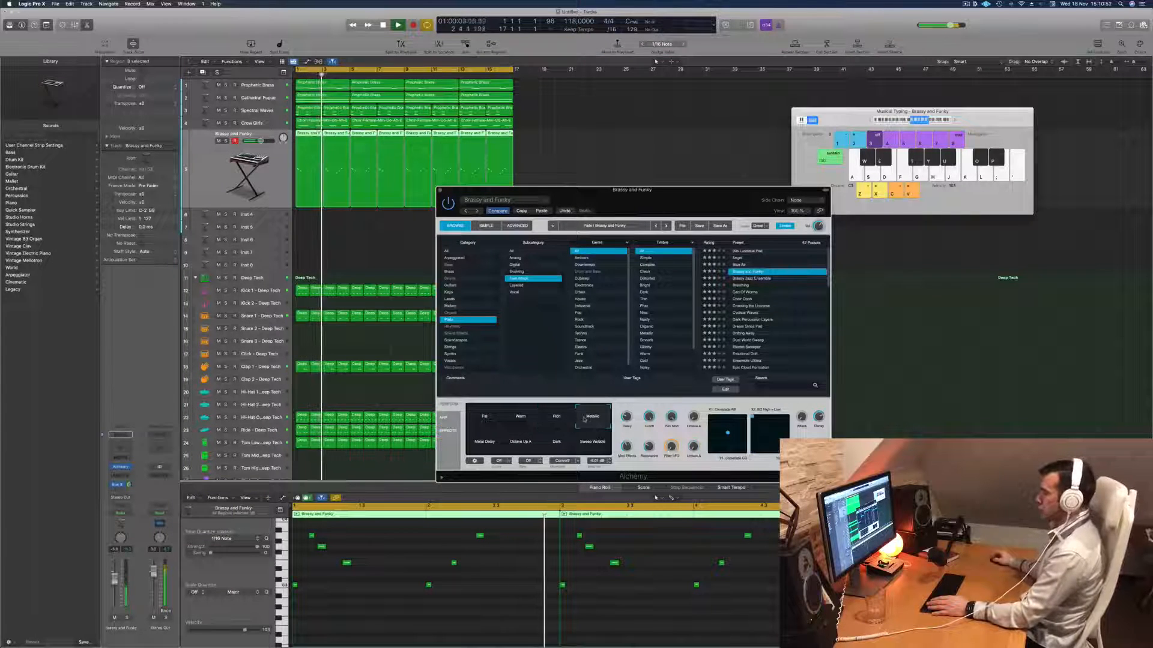
click(483, 442)
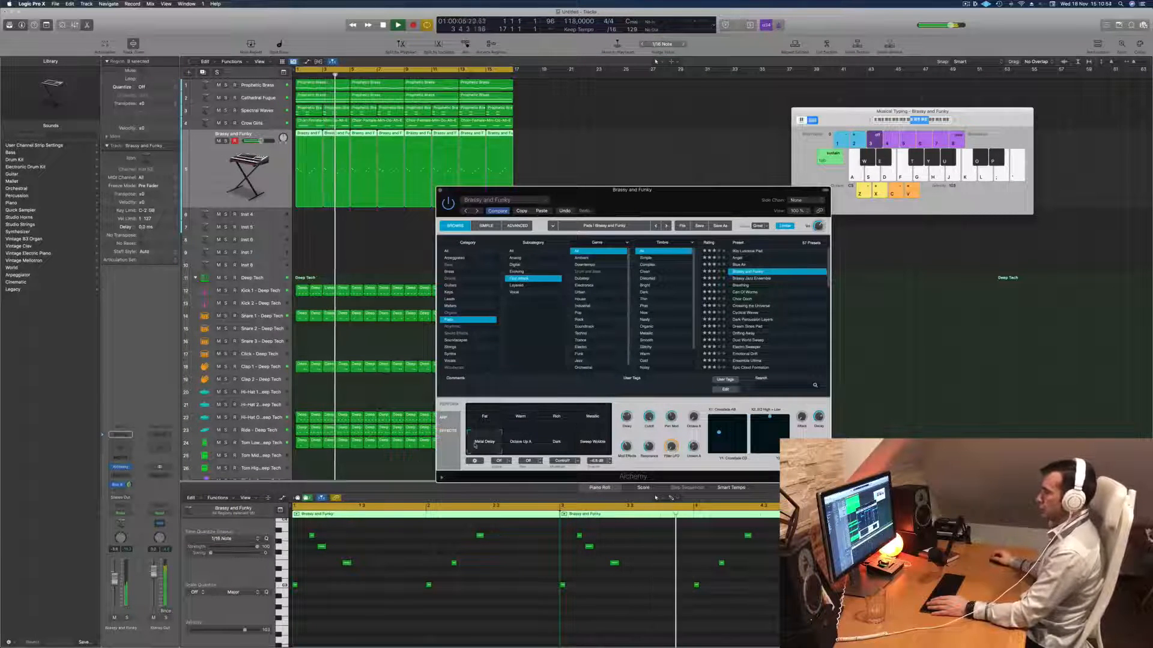
click(520, 443)
click(548, 444)
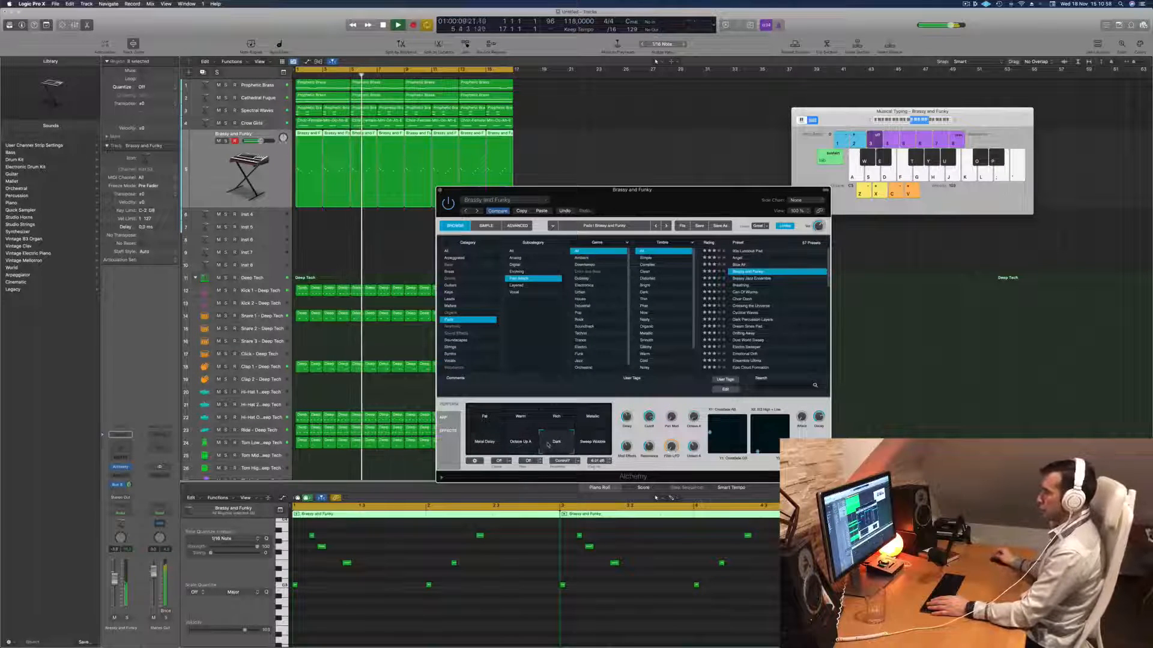
click(592, 443)
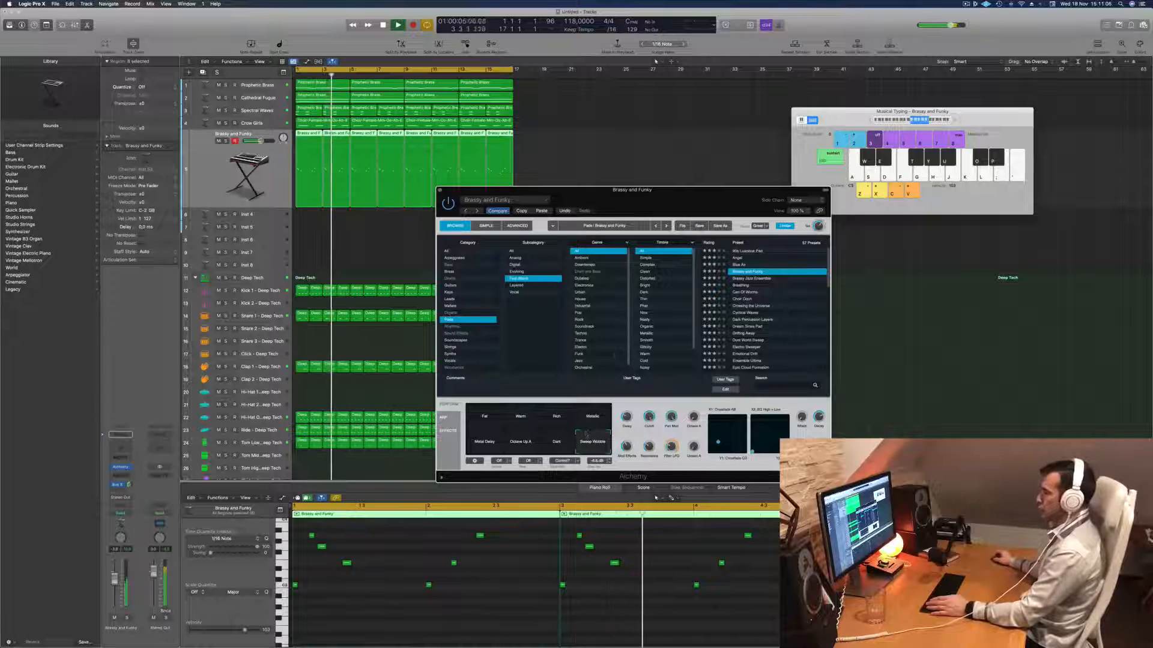
- Undo the last Alchemy change, set the Brassy and Funky preset to the Sweep Wobble variation and close the plug-in window
key(super+z)
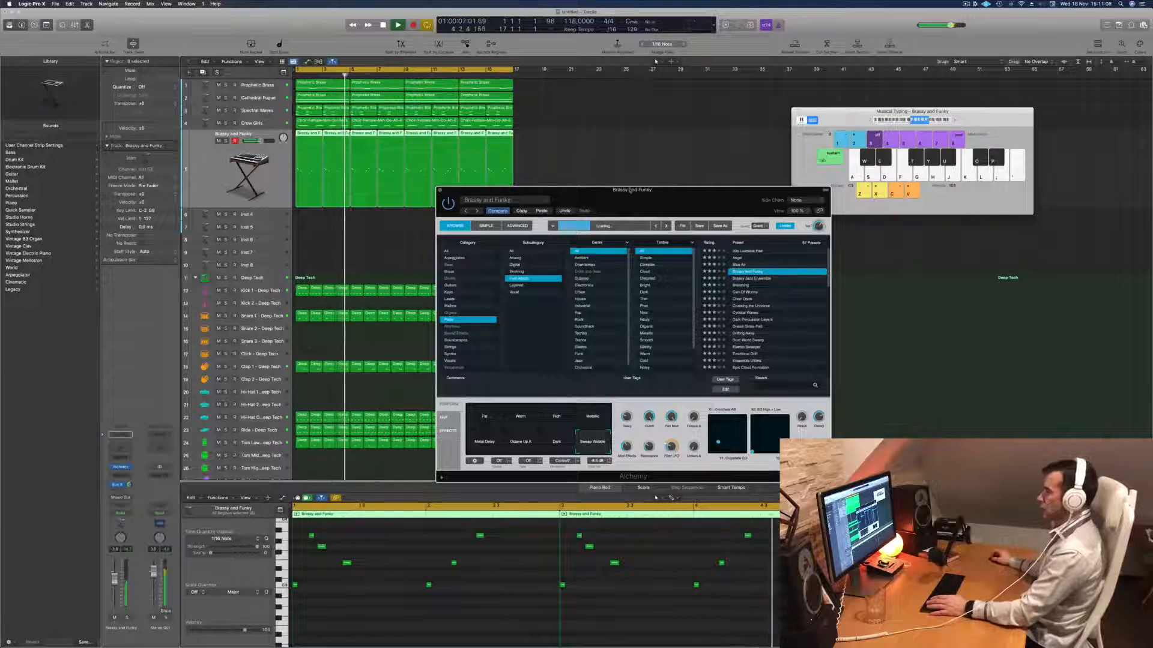
key(Return)
key(Return)
click(597, 443)
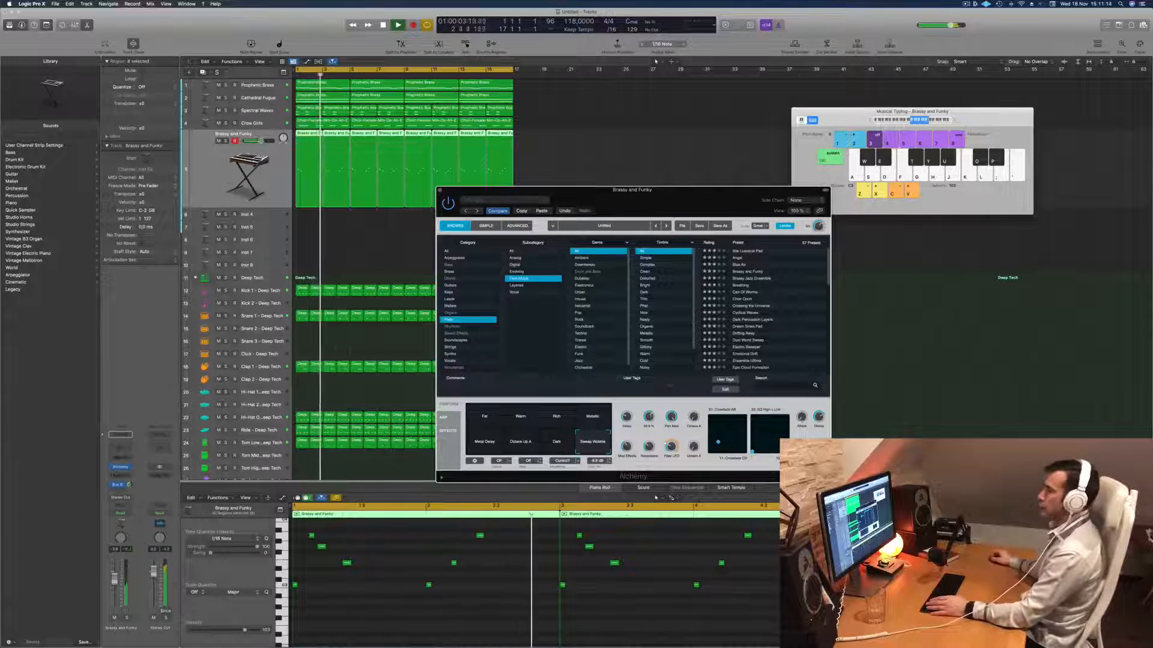
drag(433, 192, 552, 142)
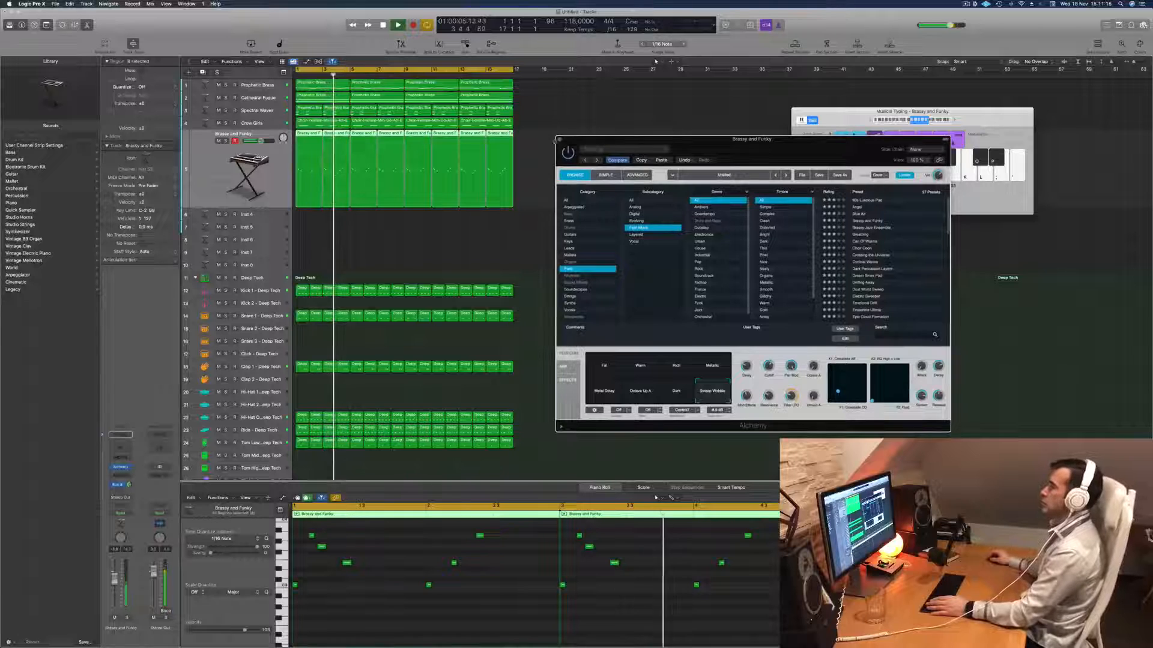
click(559, 139)
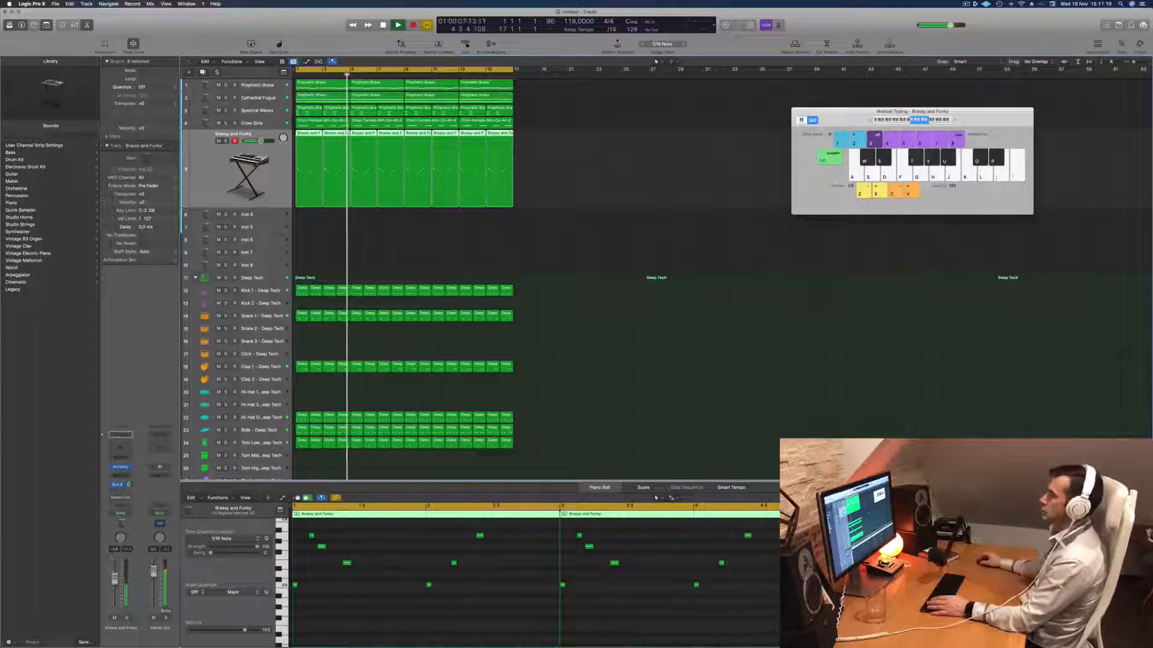
- Duplicate the Brassy and Funky track with its Alchemy settings as an empty track directly below it
click(329, 228)
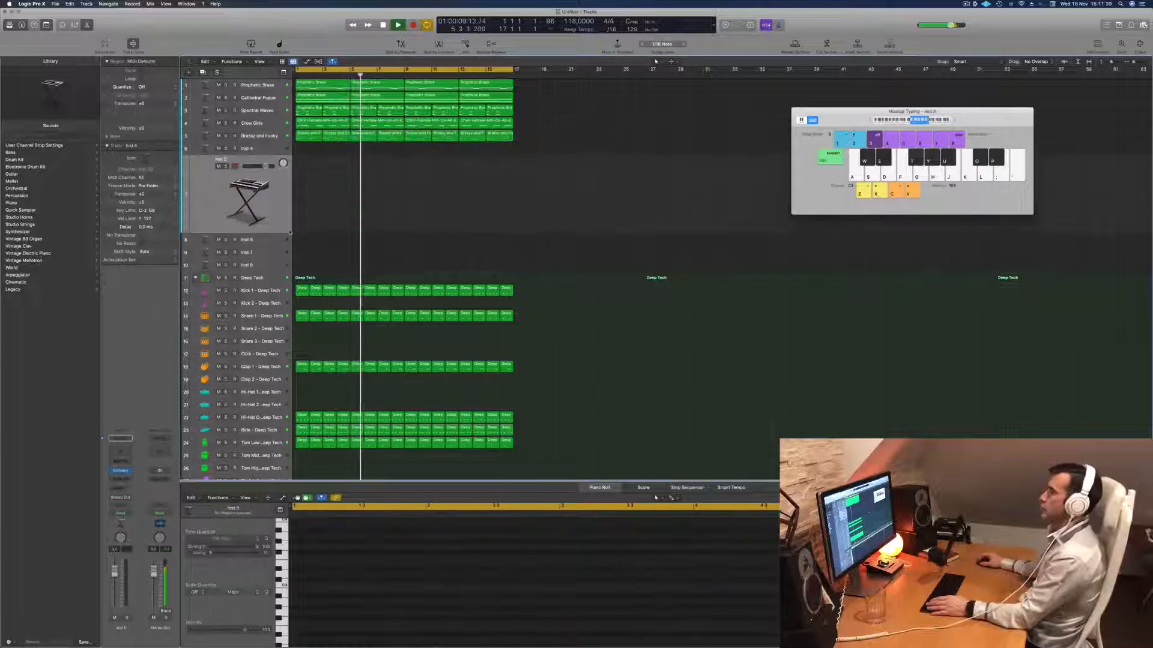
click(290, 135)
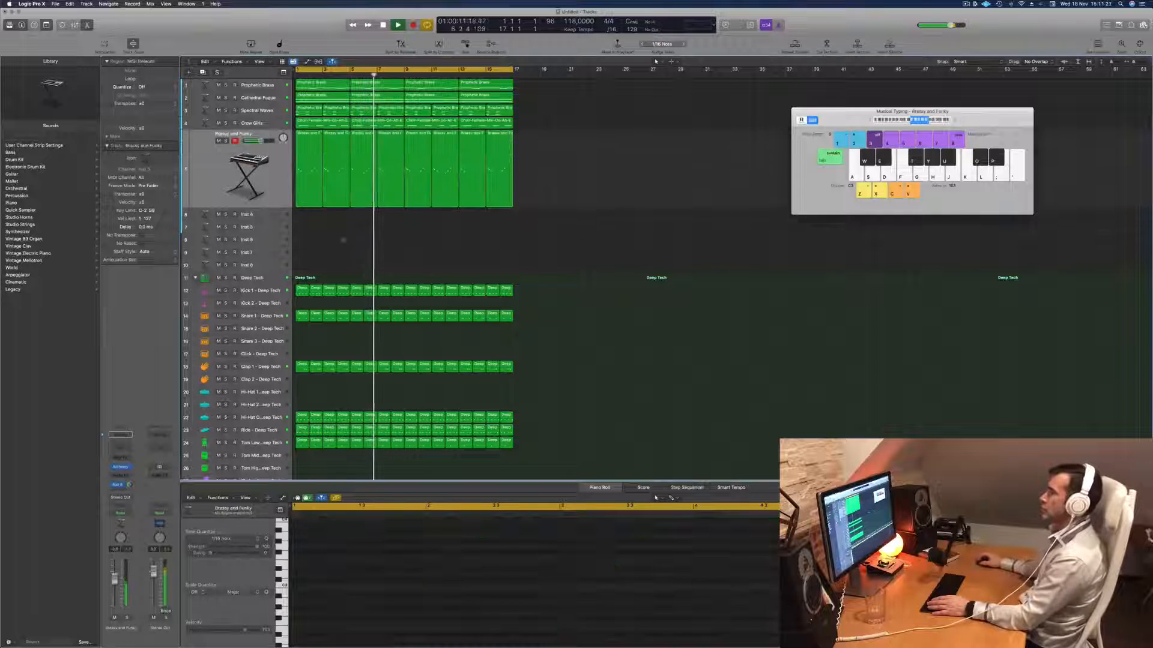
key(Return)
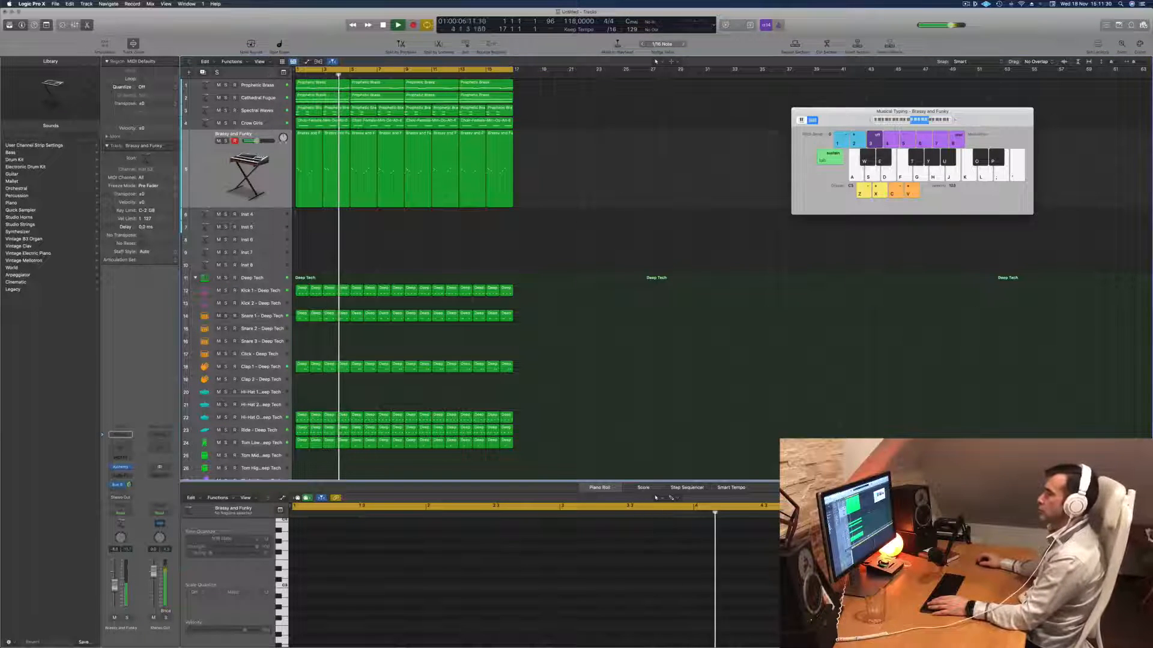
click(223, 110)
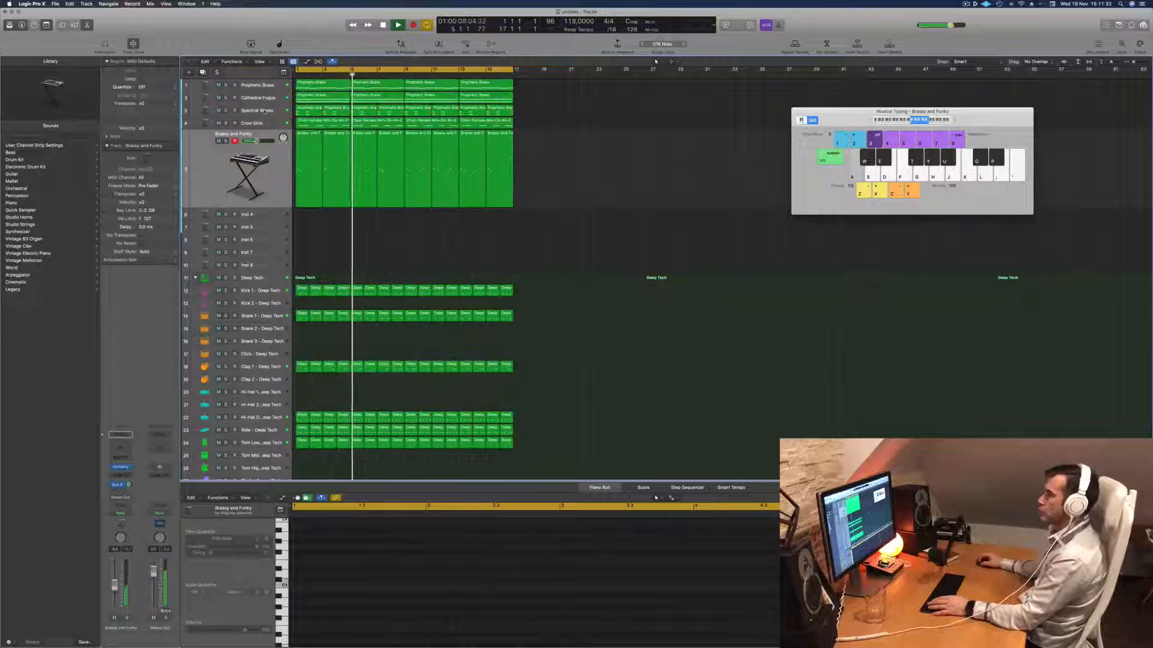
key(Down)
key(Down)
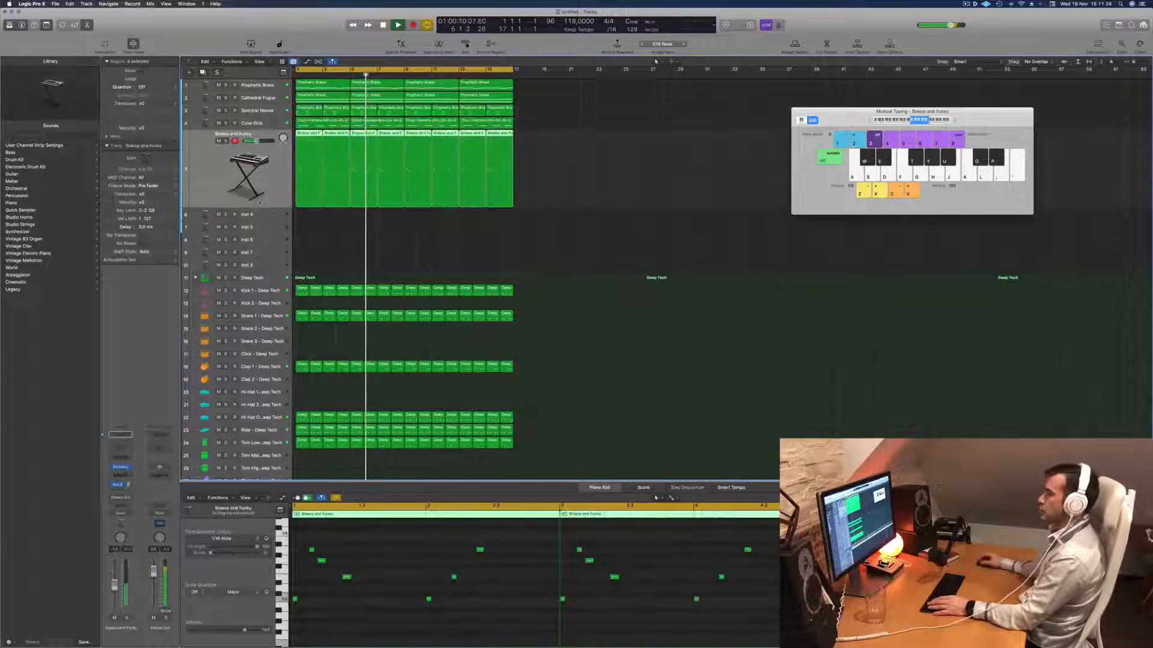
key(Return)
key(alt+super+s)
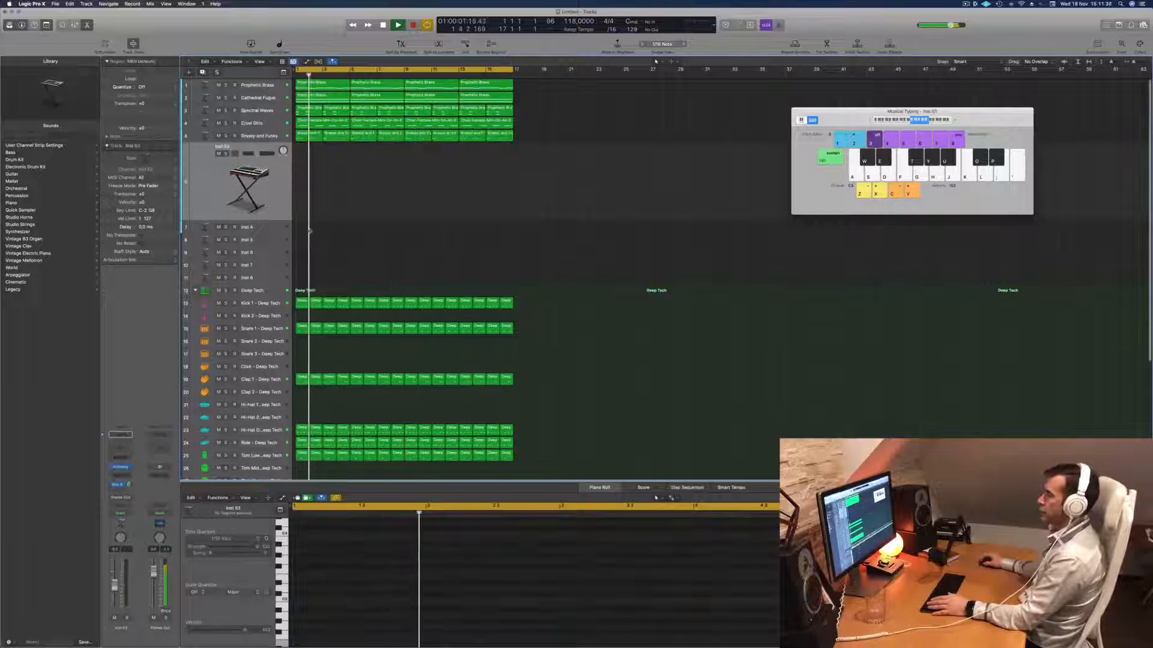
- Try out a short riff with Musical Typing on the new duplicate track while the loop plays
key(space)
key(space)
key(space)
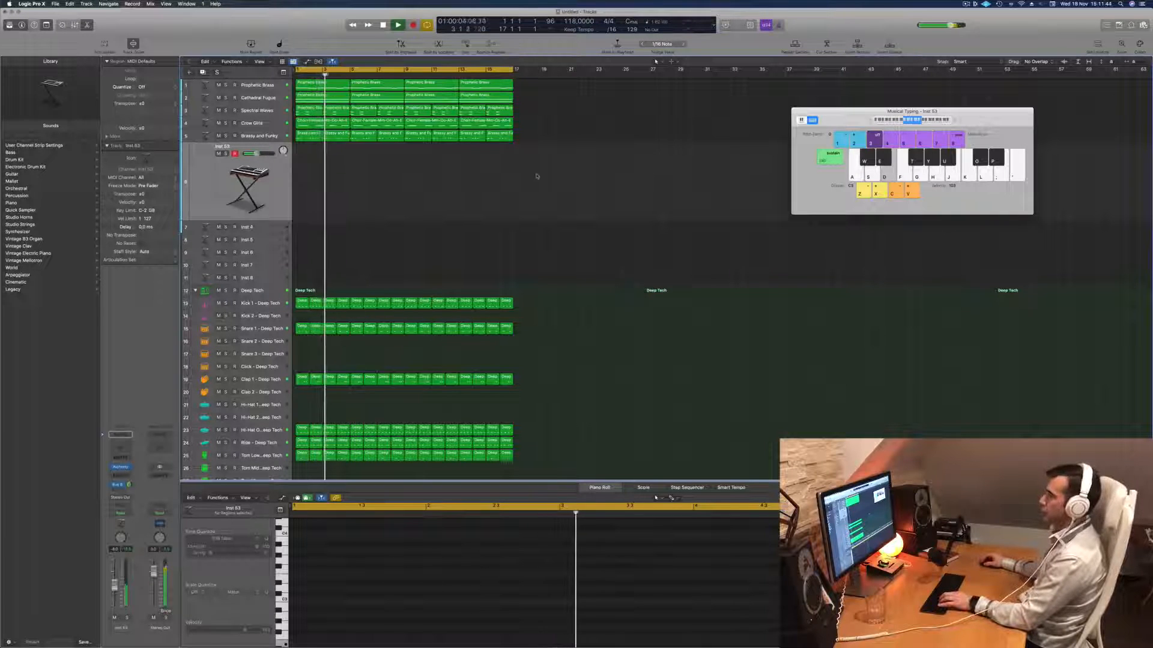
key(f)
key(g)
key(f)
key(g)
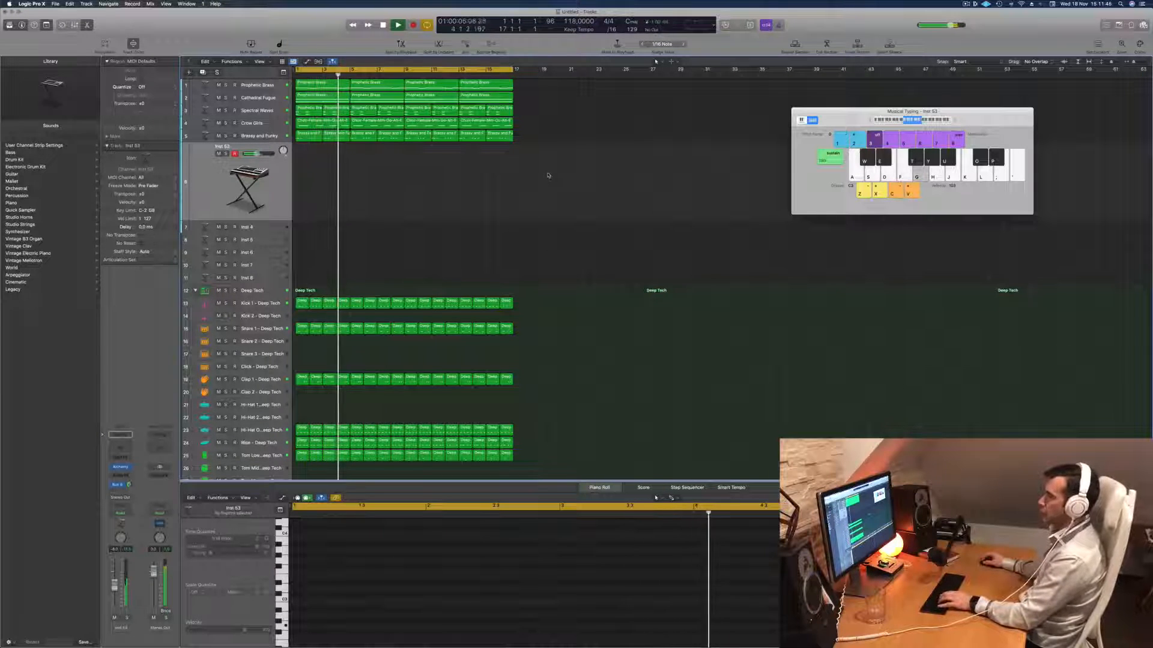
key(d)
key(f)
key(g)
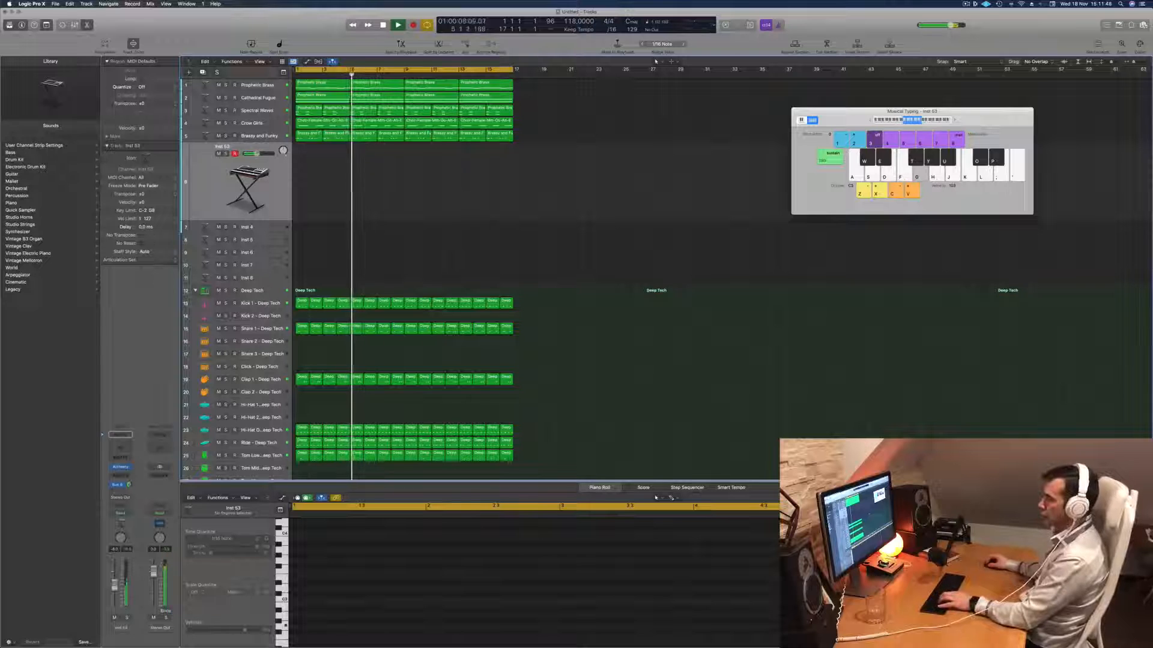
- Raise the new duplicate track's volume slightly while playing notes over the loop
key(d)
drag(115, 584, 116, 579)
key(d)
key(f)
key(d)
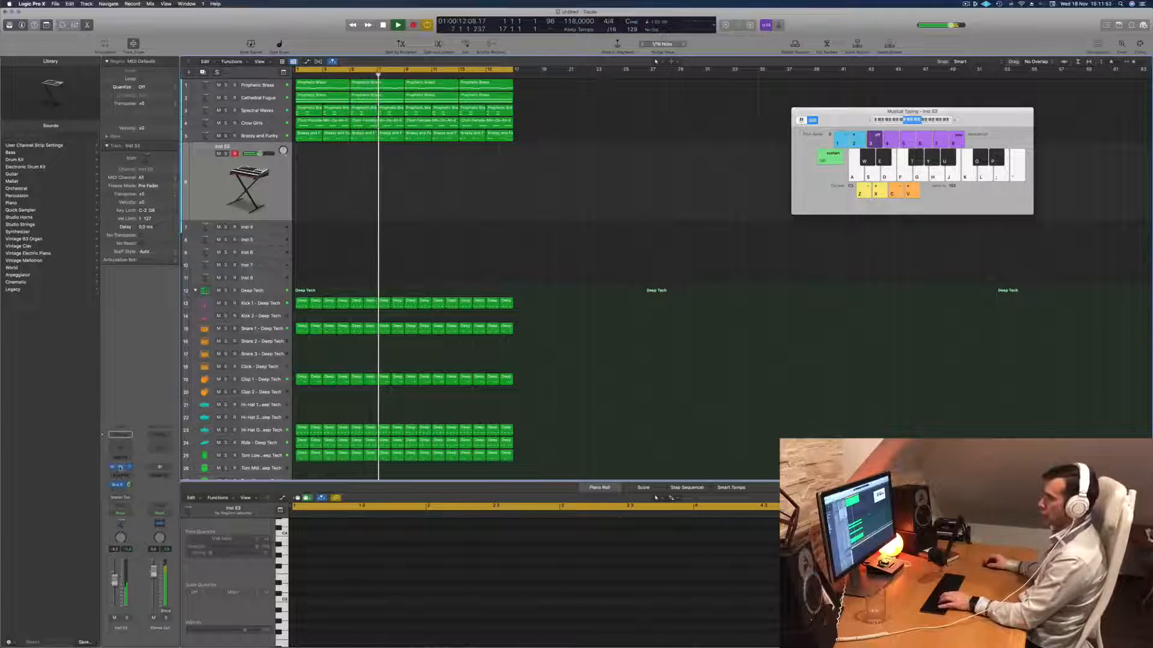
- Open Alchemy on the new duplicate track and switch its sound to the Fat variation while playing test notes
click(121, 467)
key(d)
key(f)
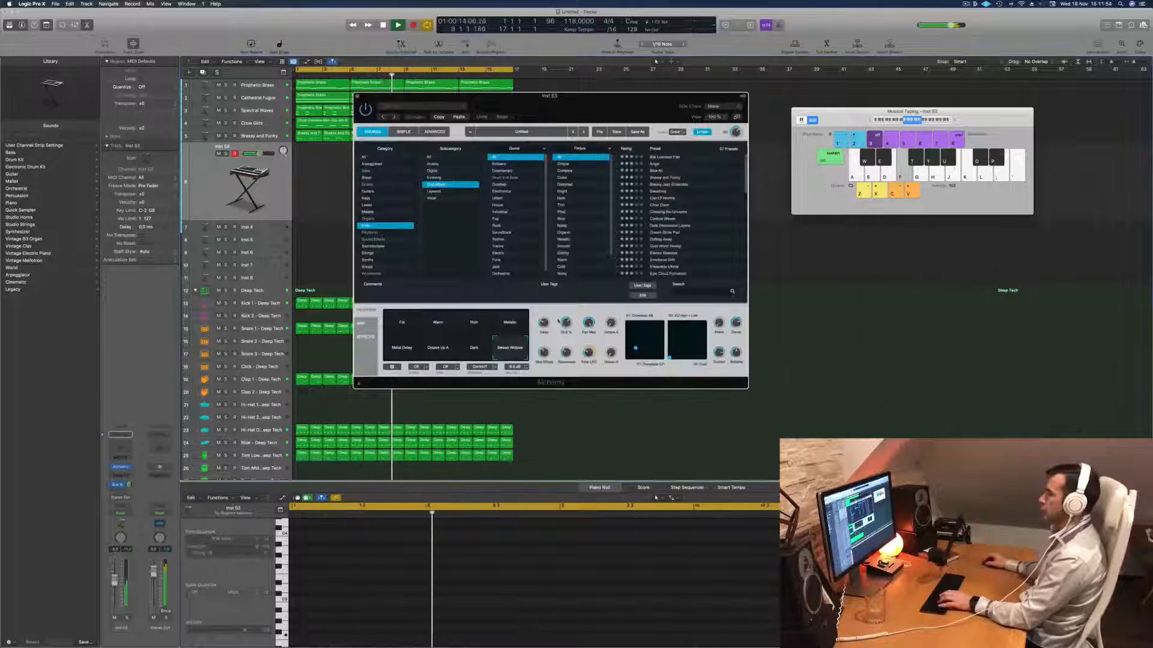
key(d)
click(404, 325)
key(f)
key(d)
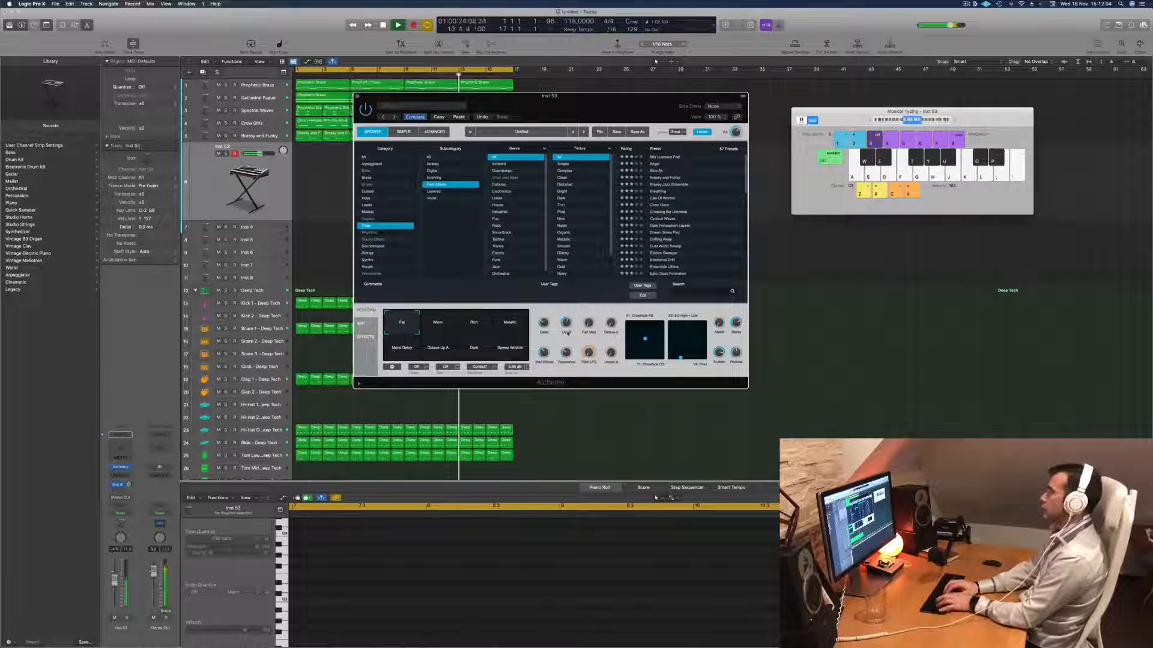
- Rehearse a riff with the Fat variation over the loop in preparation for recording
key(a)
key(s)
key(d)
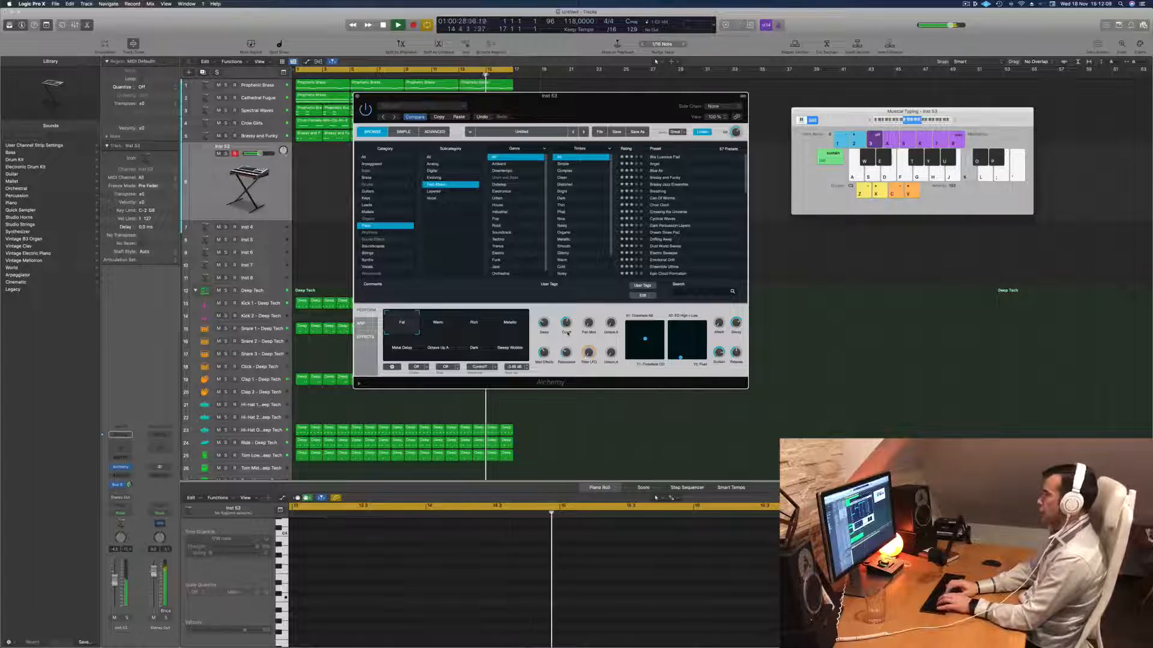
key(k)
key(k)
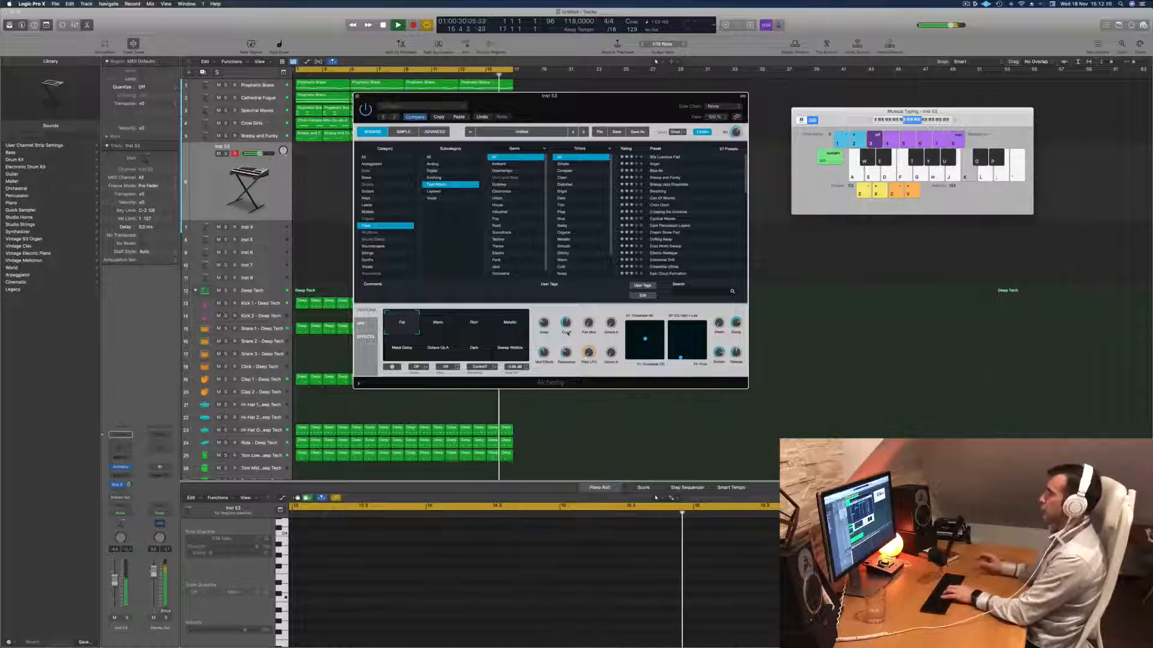
key(l)
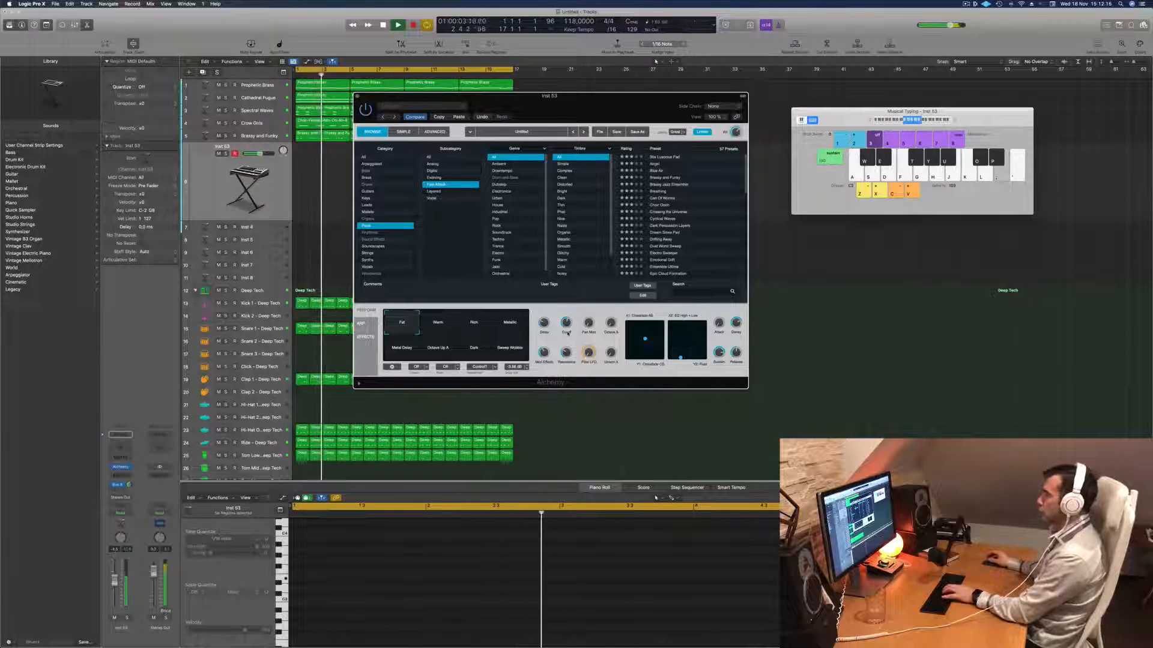
- Record a short riff on the new duplicate track using Musical Typing over the loop and stop playback
key(r)
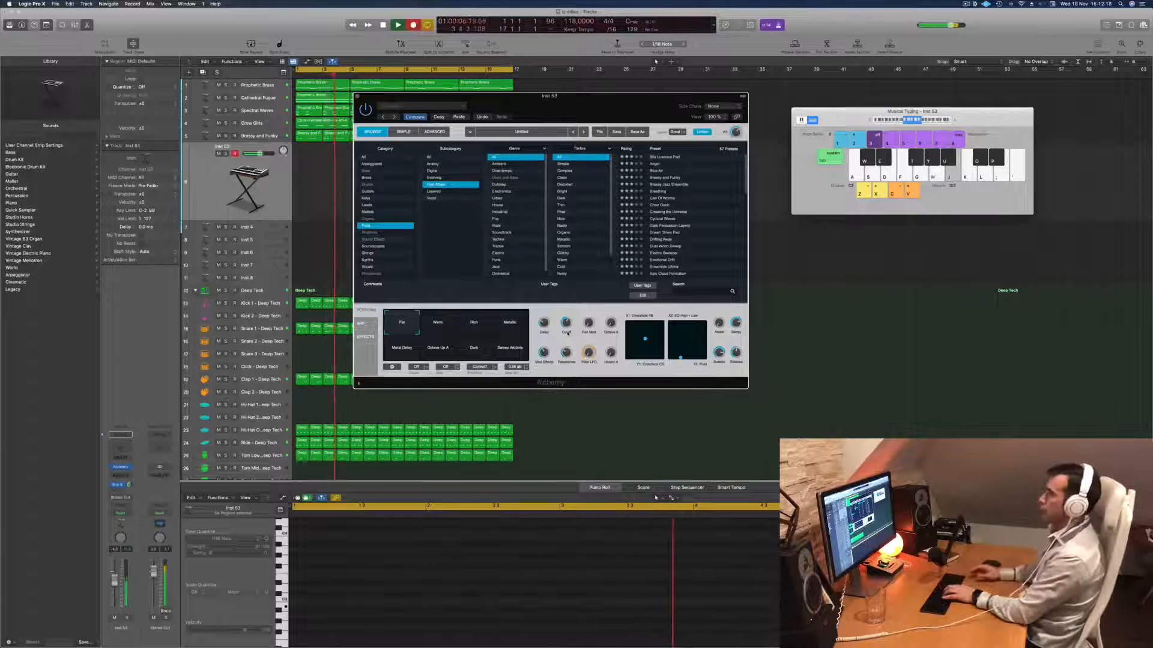
key(k)
key(semicolon)
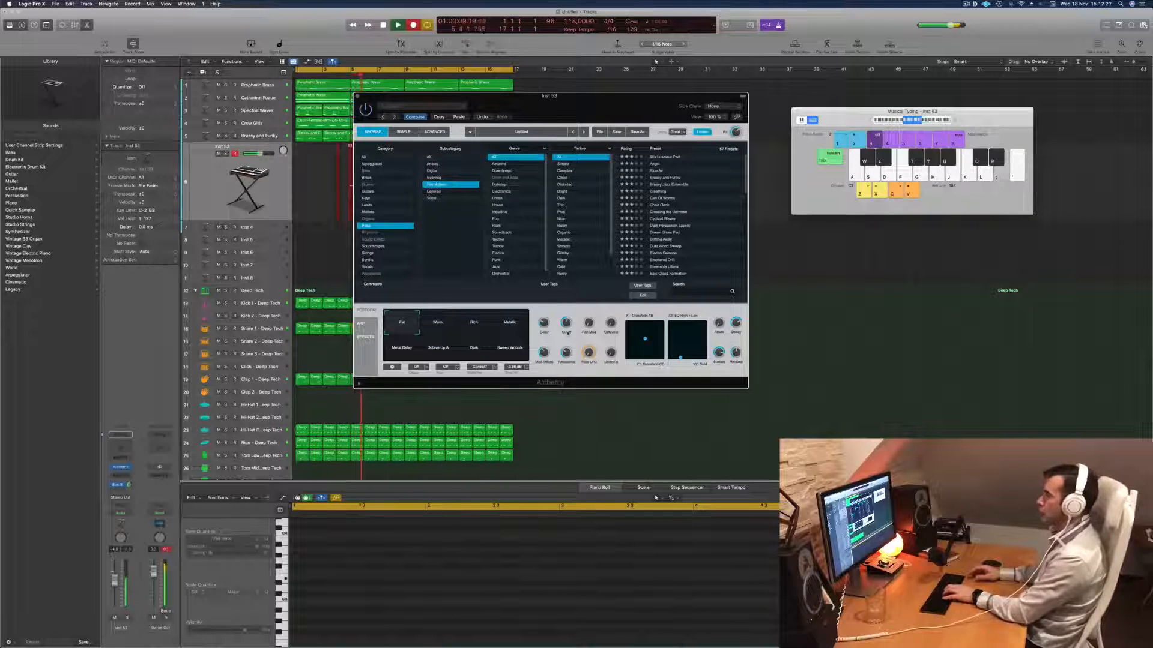
key(j)
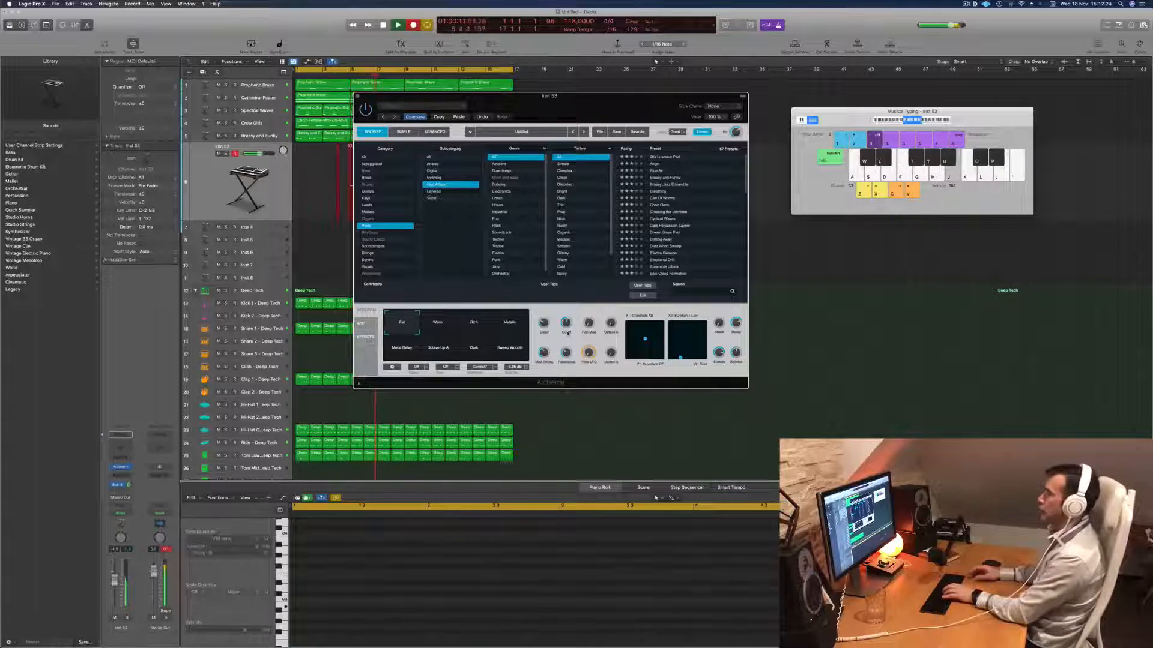
key(space)
- Move the recorded region to bar 1 and split it at bar 3, splitting the notes that cross the cut
drag(594, 96, 958, 102)
drag(370, 149, 316, 150)
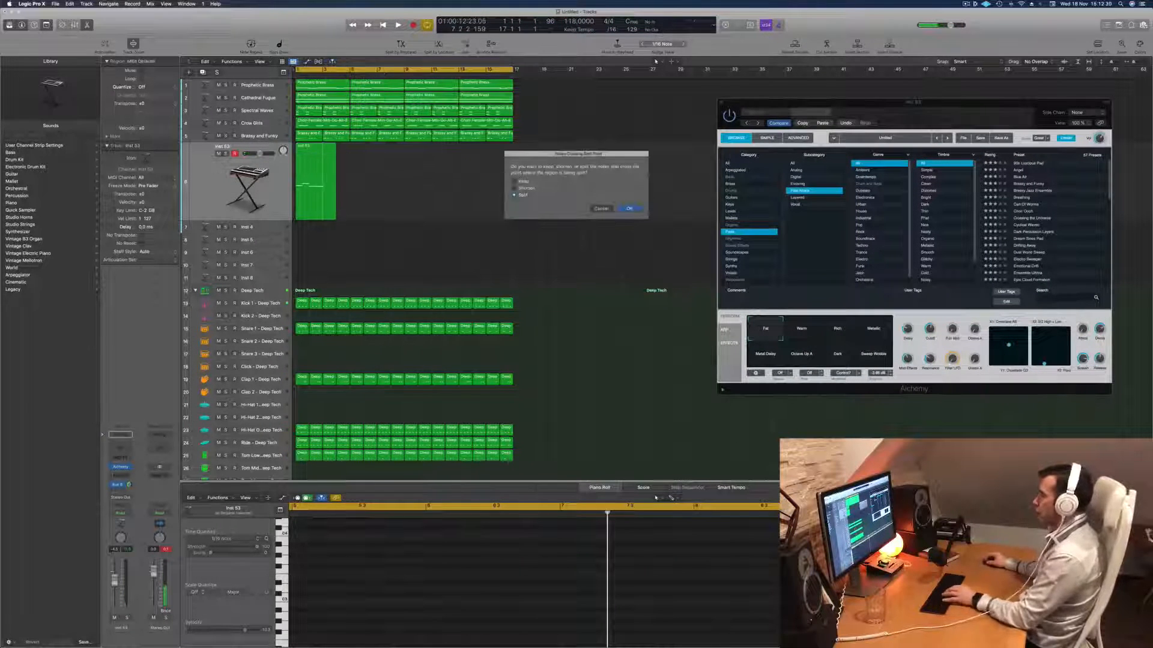
click(628, 209)
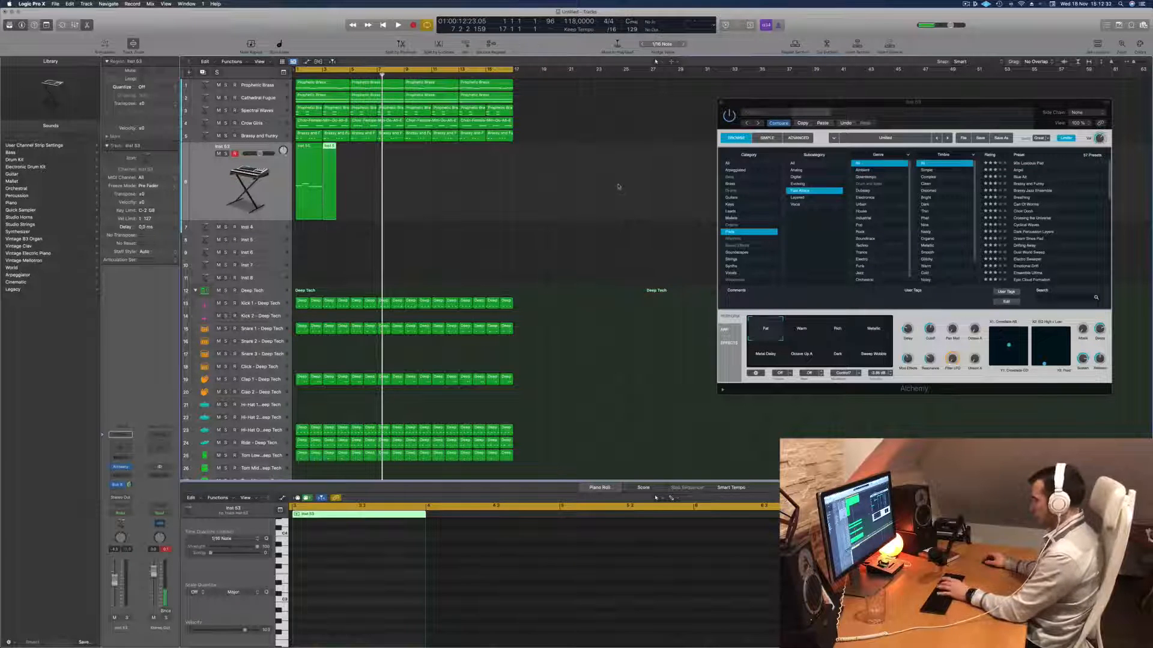
- Remove the leftover region after bar 3, audition the two-bar riff from the start, and close the Alchemy window
key(super+z)
key(Return)
key(space)
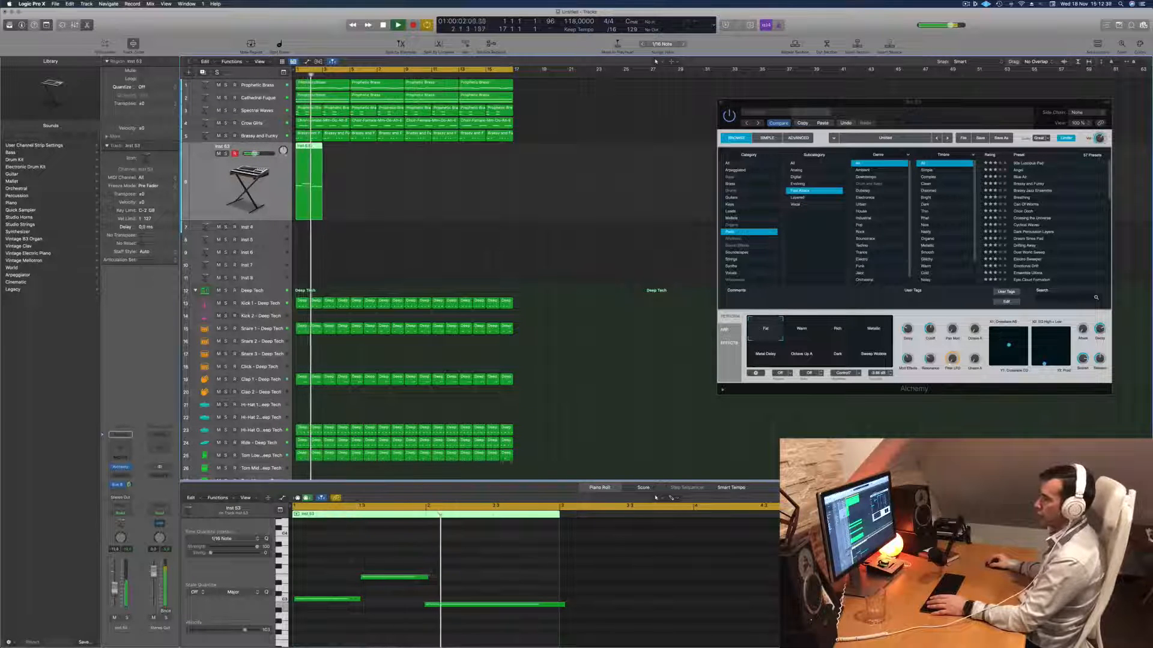
key(Return)
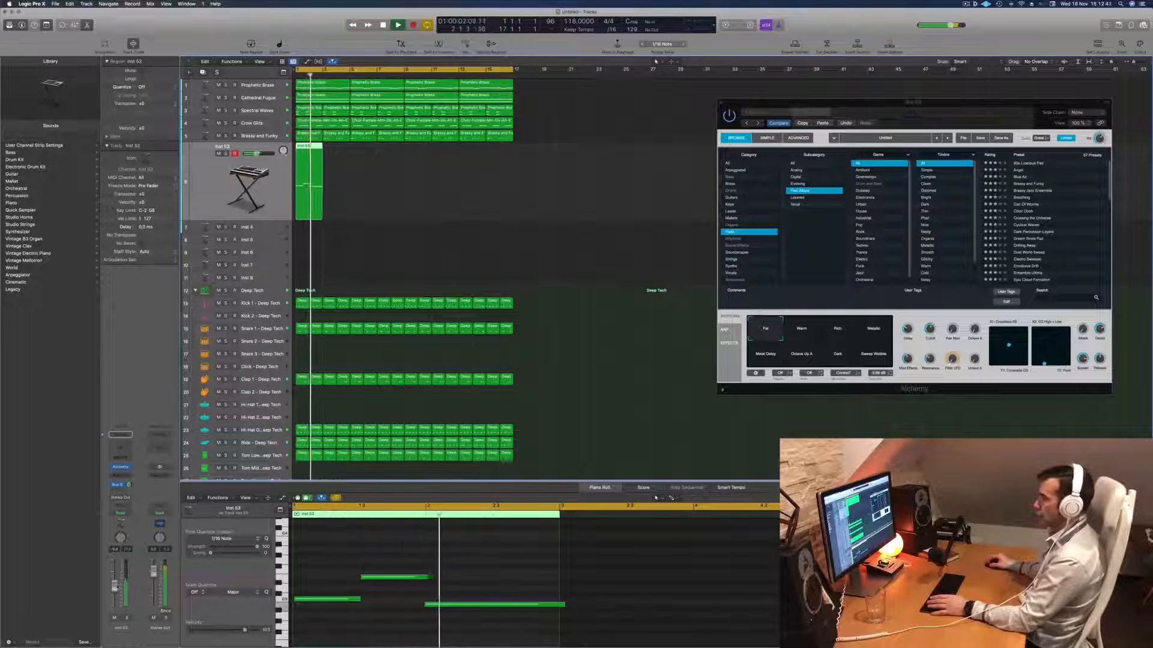
key(Return)
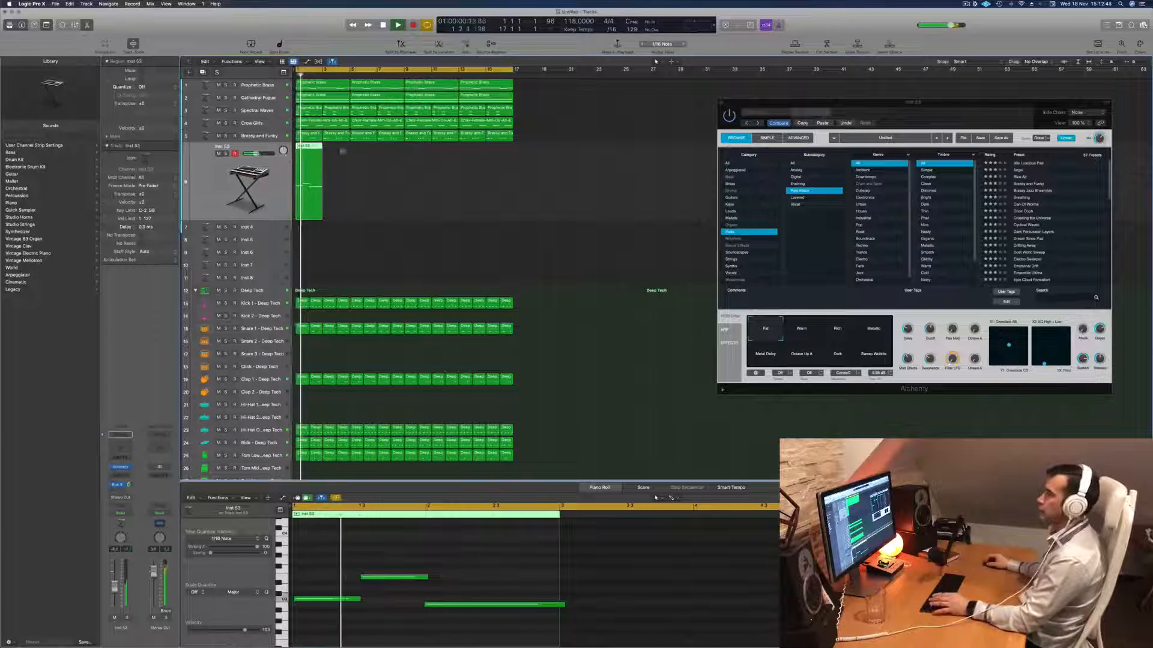
key(super+k)
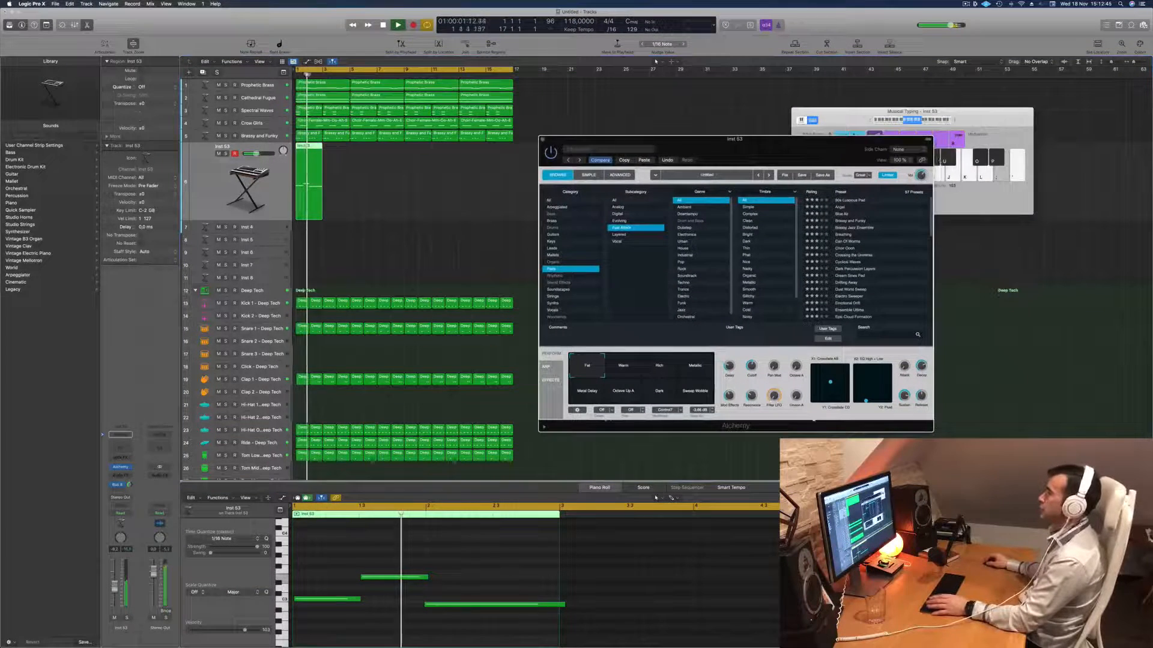
click(543, 140)
- Copy the two-bar riff along its track until it fills all 16 bars, and restart playback from bar 1
drag(309, 154, 364, 173)
drag(302, 155, 413, 178)
key(Return)
key(Return)
- Insert a Compressor on the Inst 53 track with Kick 1 - Deep Tech (Inst 9) as its side chain, and start playback
click(120, 477)
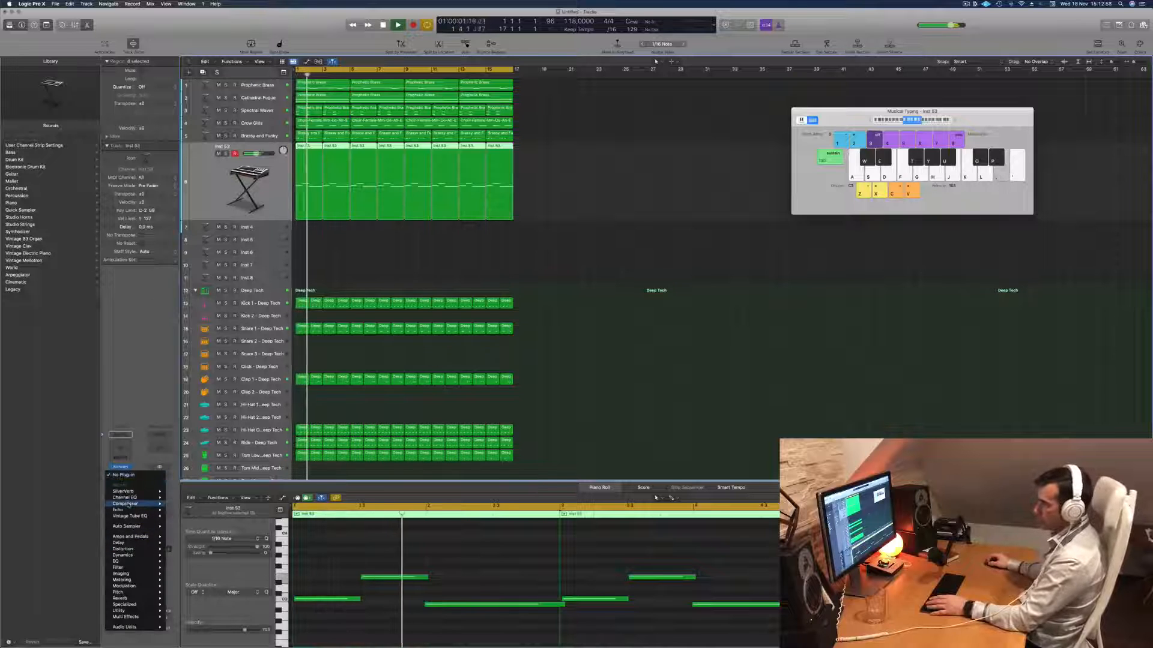
click(181, 504)
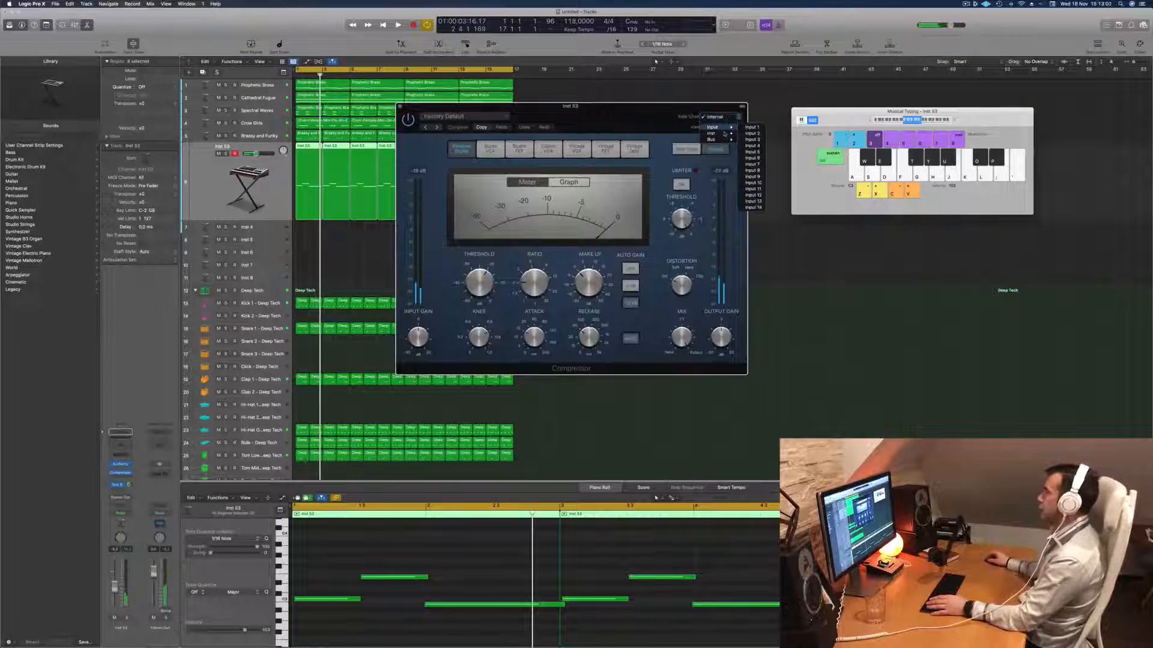
mouse_move(715, 133)
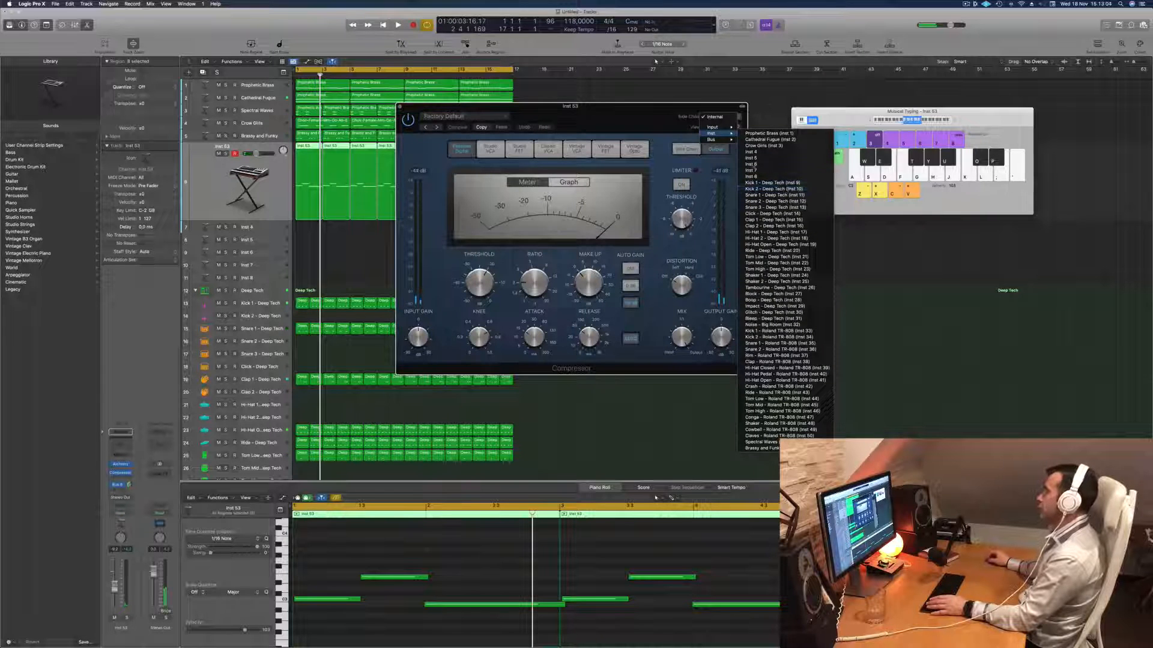
click(756, 176)
key(space)
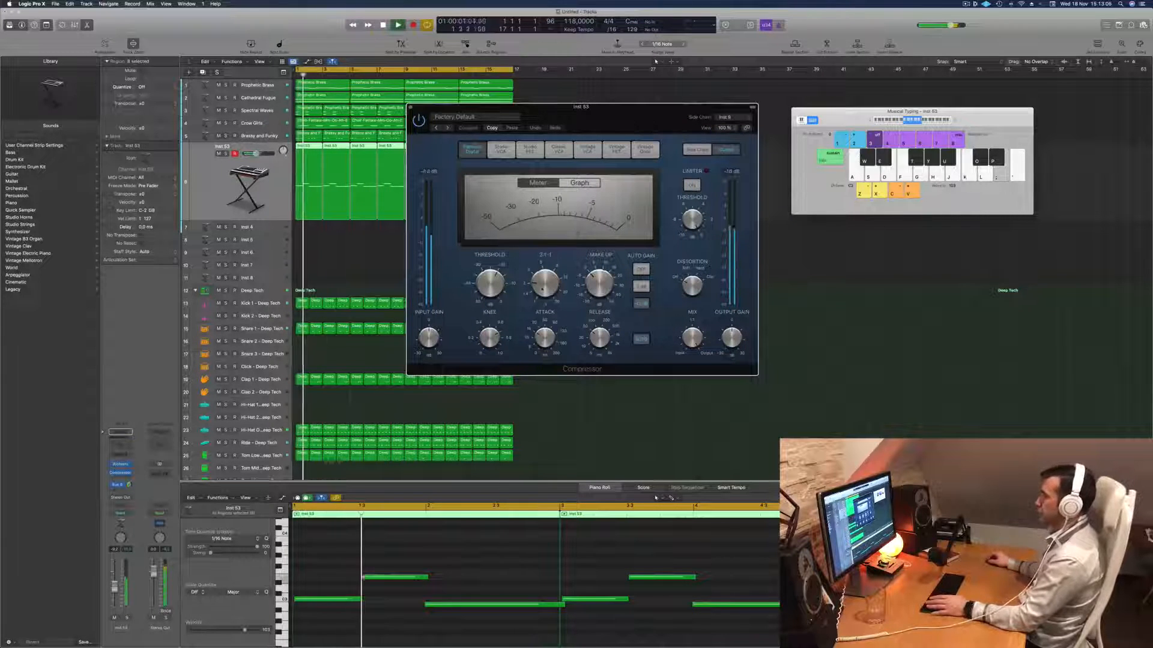
- Adjust the Compressor's ratio and threshold by ear during playback, and lower the track's volume slightly
drag(542, 289, 545, 269)
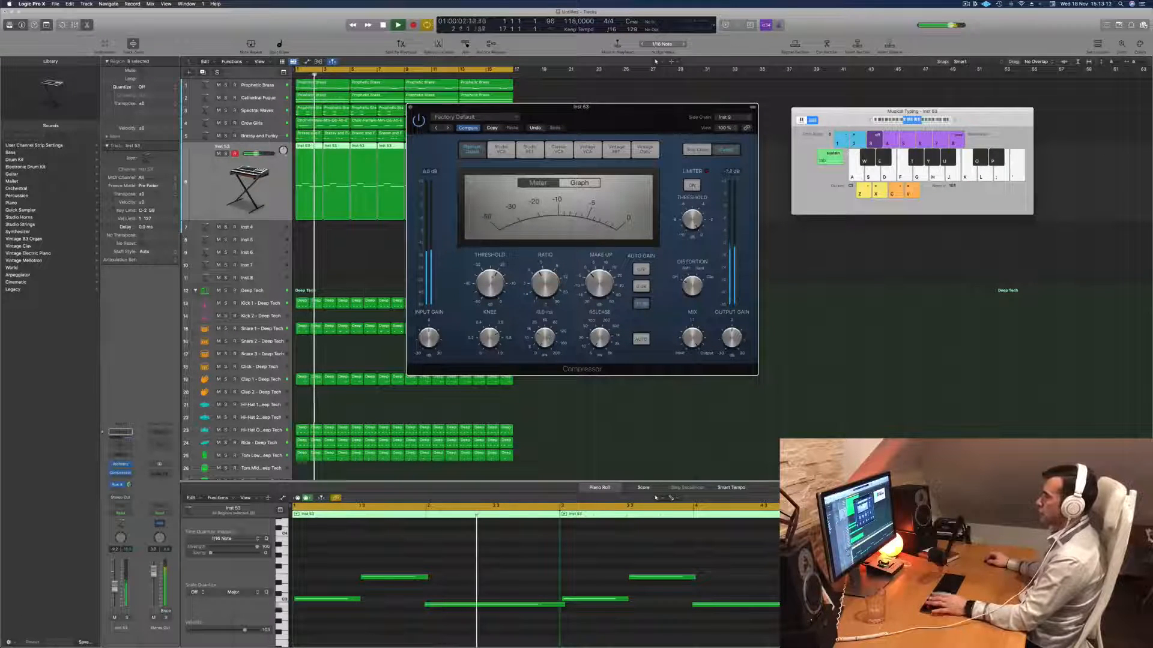
drag(492, 284, 491, 289)
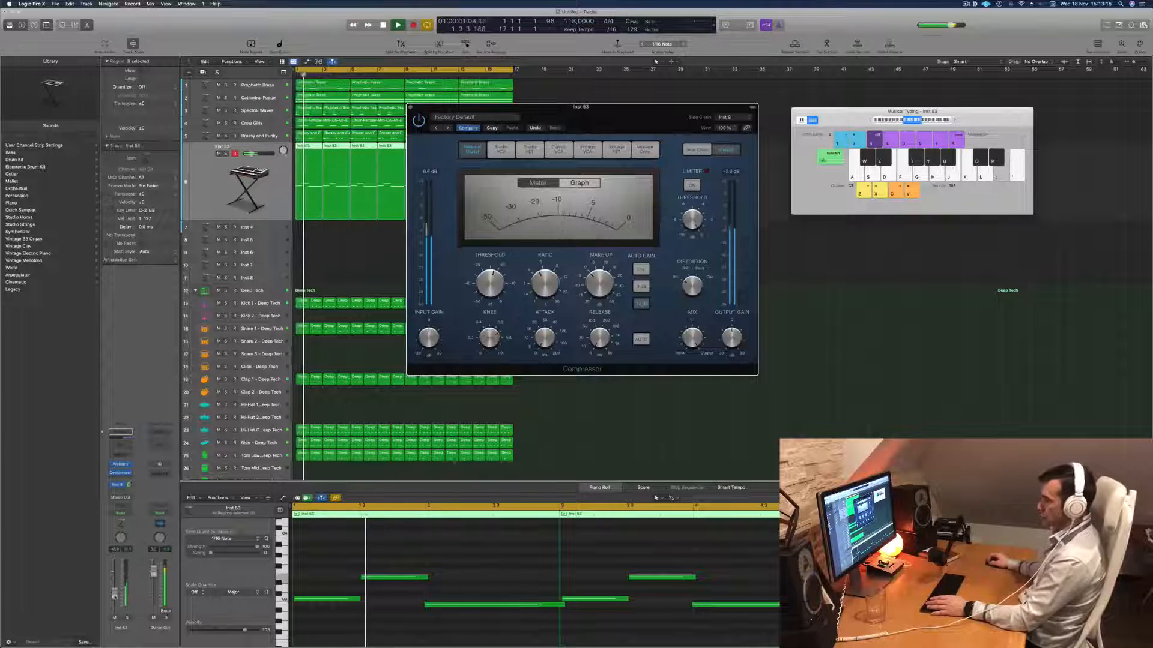
drag(114, 587, 114, 593)
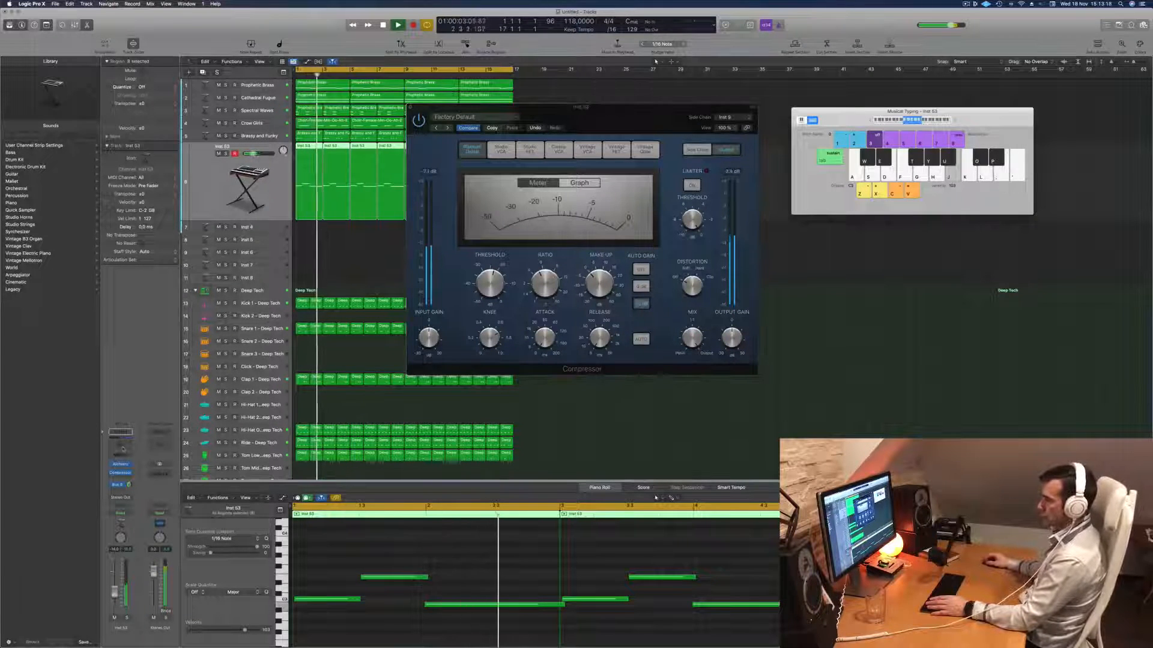
- Add a Channel EQ with a low cut at 161 Hz to the riff track, rebalance its volume, and close the plug-in windows
click(125, 449)
click(397, 133)
drag(420, 202, 574, 203)
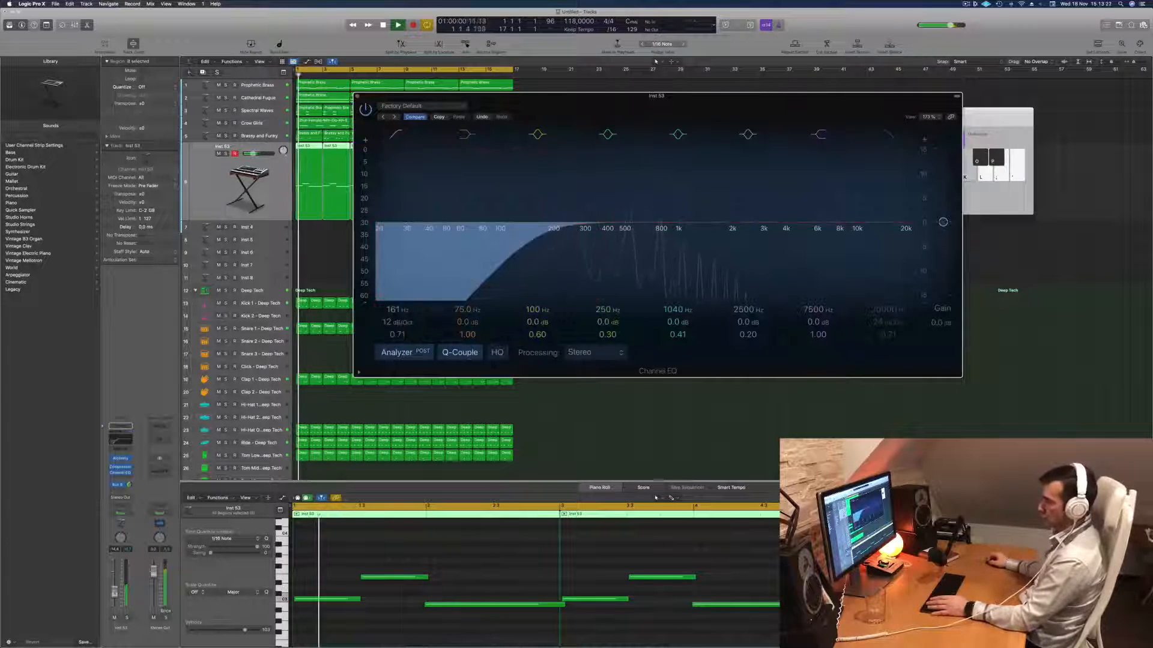
drag(115, 593, 114, 591)
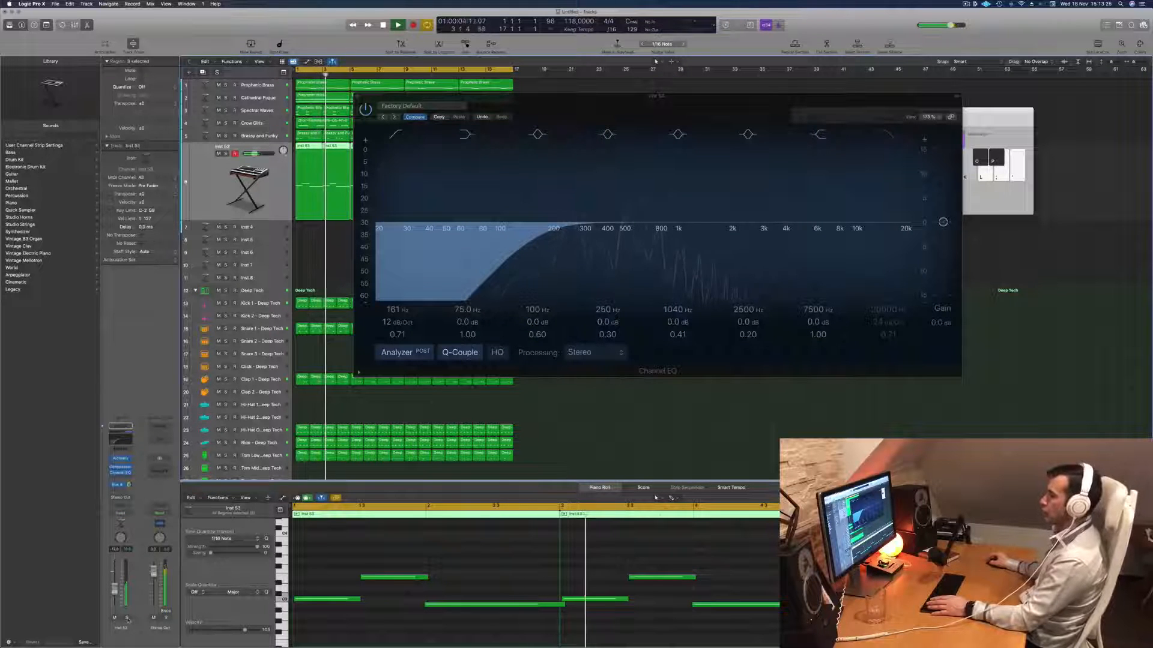
click(127, 618)
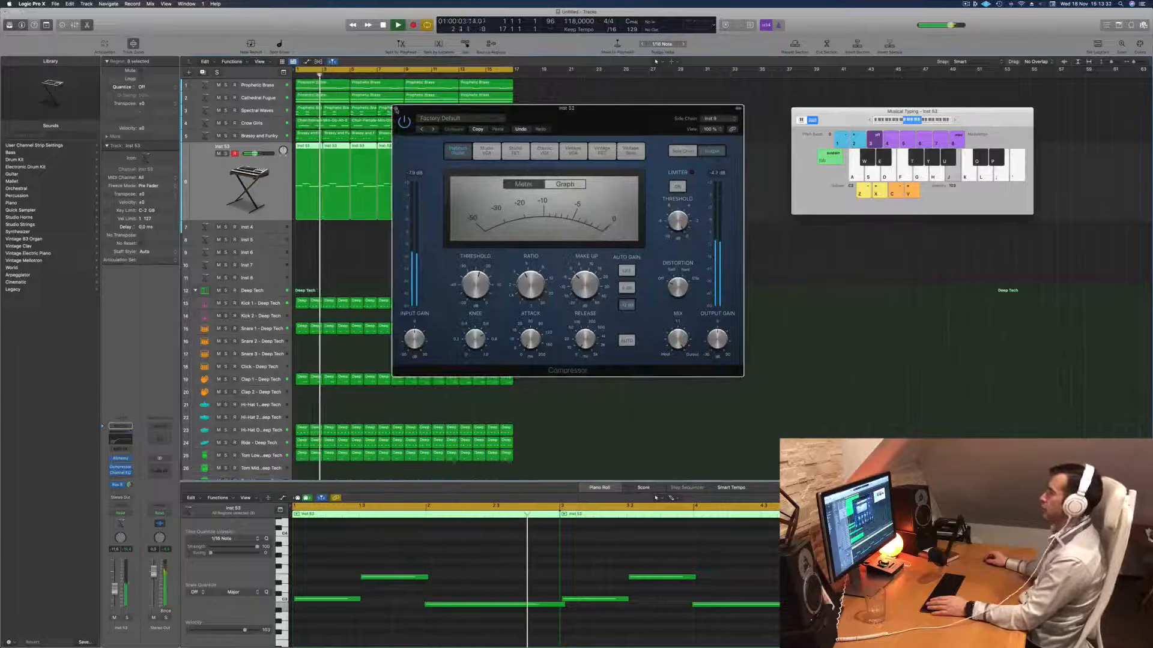
click(396, 109)
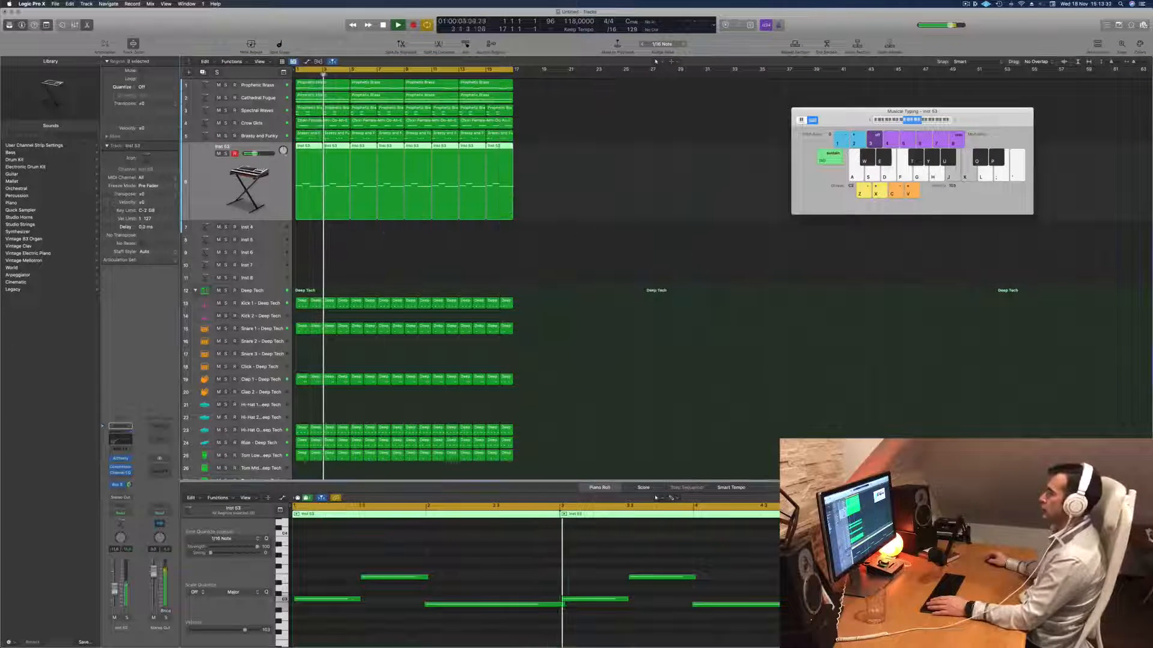
- Repeat all regions of the 16-bar section three times to extend the arrangement to 64 bars
key(super+r)
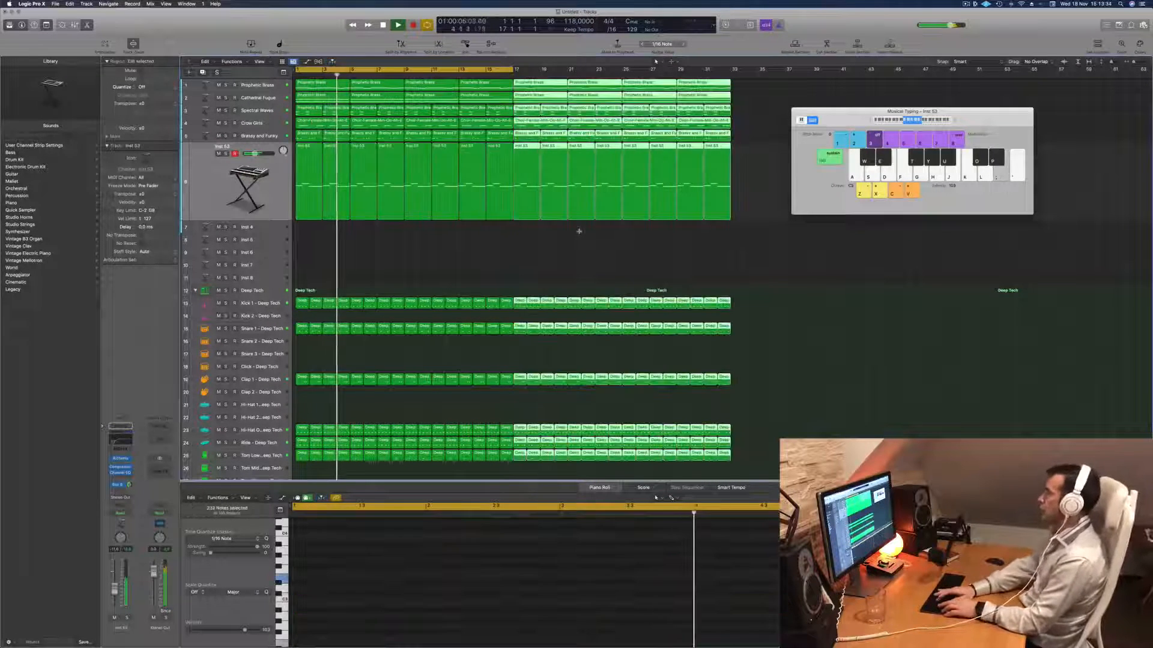
key(super+r)
key(super+r)
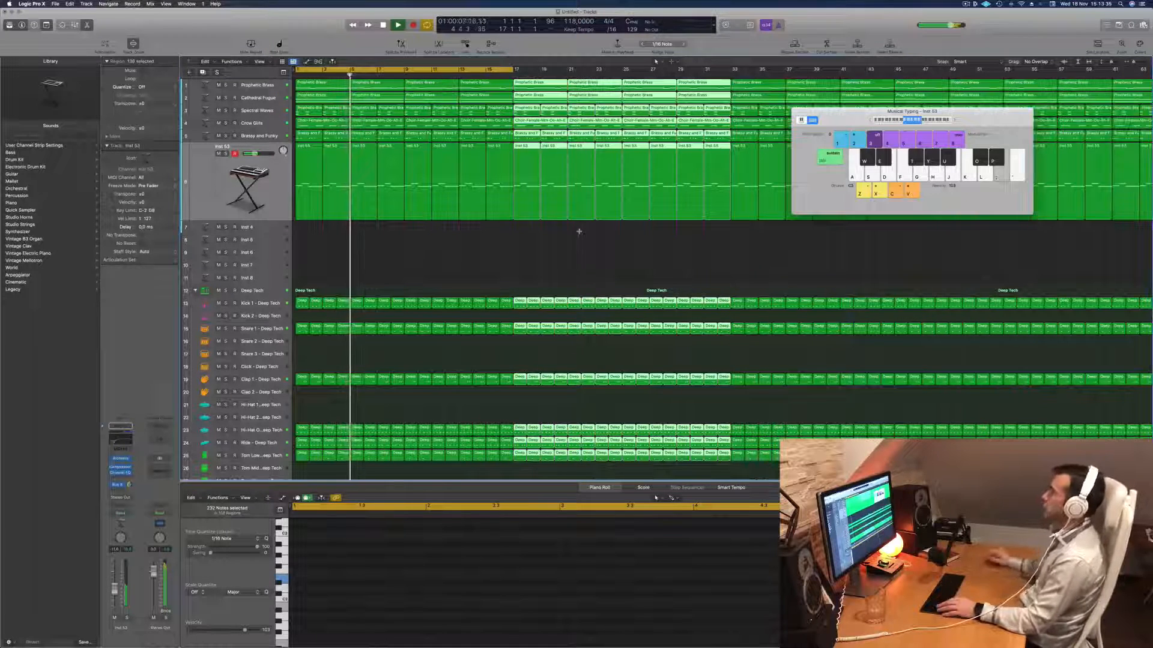
scroll(536, 254, down, 5)
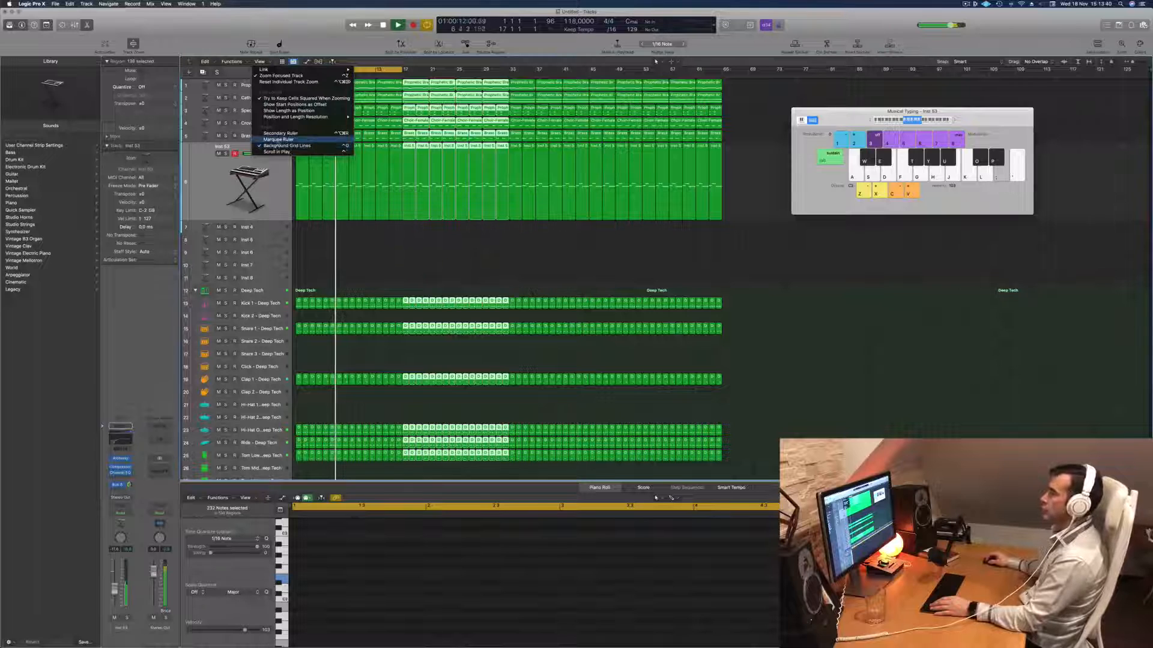
- Show the secondary ruler and extend the cycle range to bar 65, playing the arrangement from the start
click(279, 133)
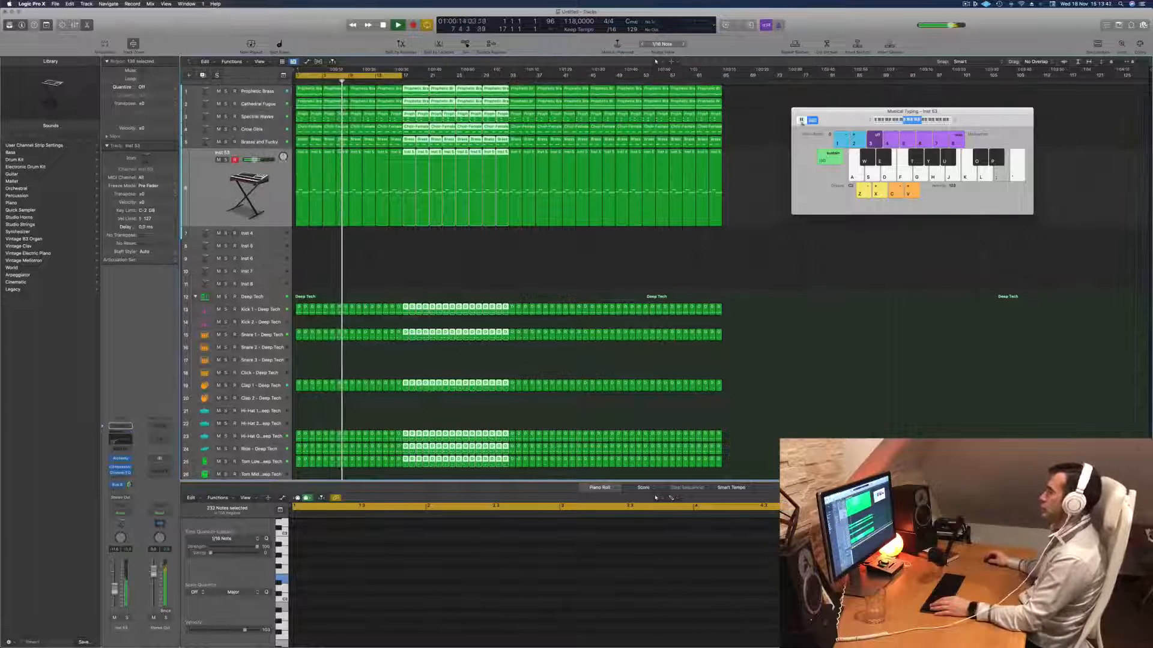
drag(403, 75, 723, 75)
key(space)
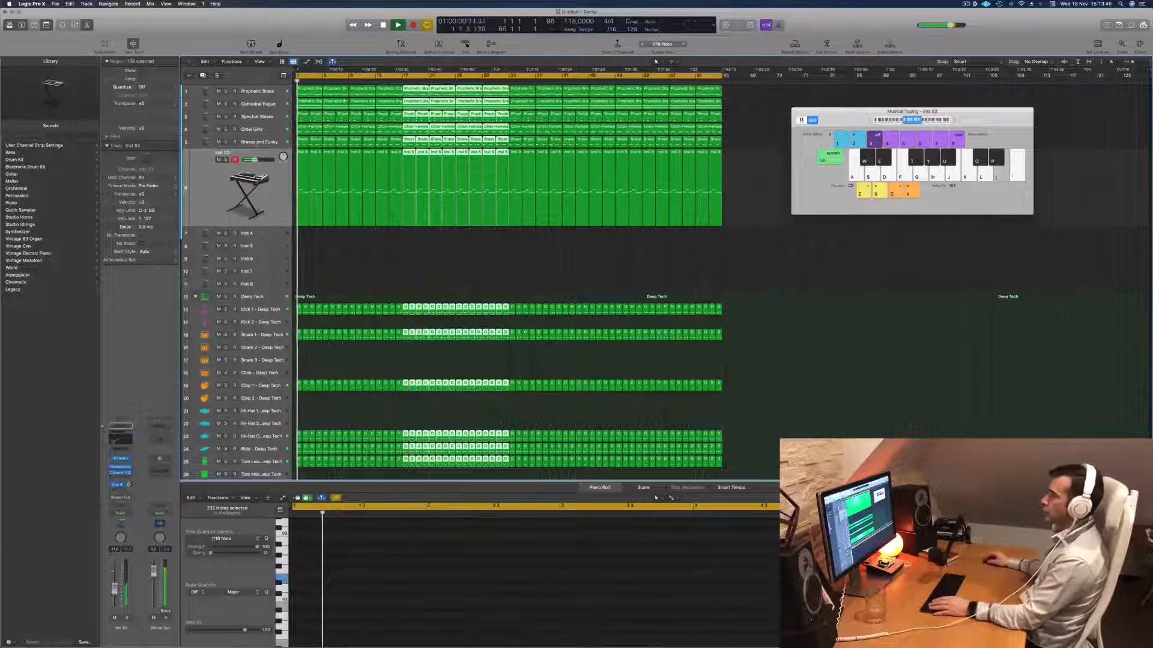
- Mute the Cathedral Fugue, Crow Girls and Brassy and Funky tracks, comparing the mix with and without Brassy and Funky
key(Up)
click(218, 148)
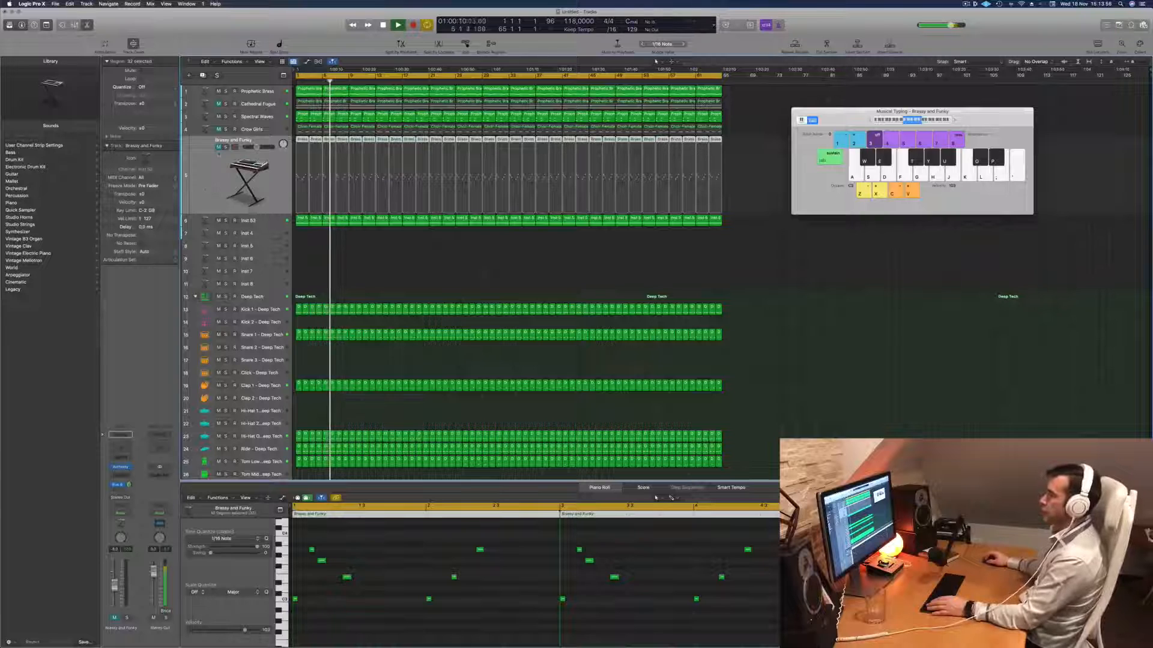
click(220, 147)
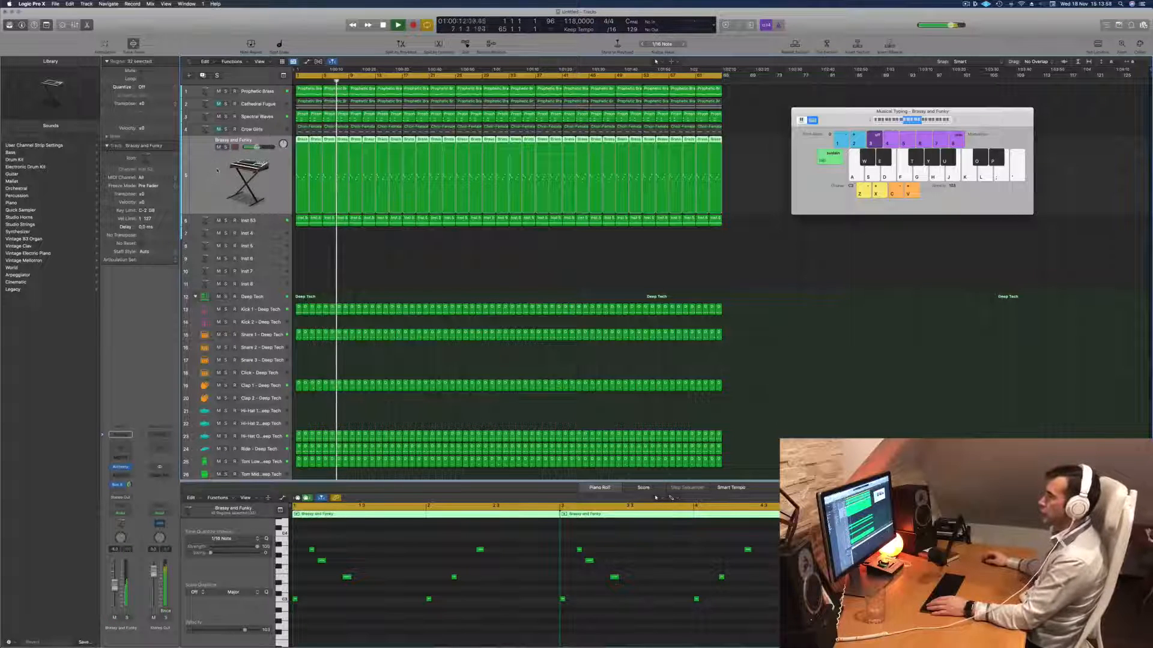
click(219, 147)
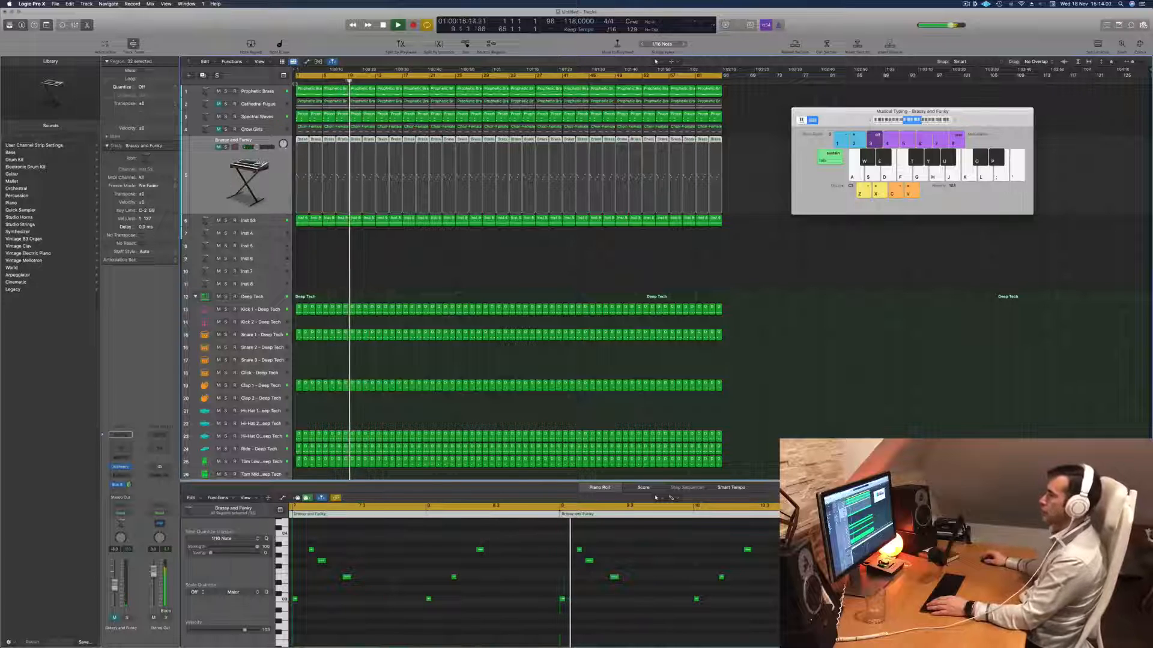
- Compare the Prophetic Brass sound with its Channel EQ high-cut band off and on, and close the EQ
click(266, 91)
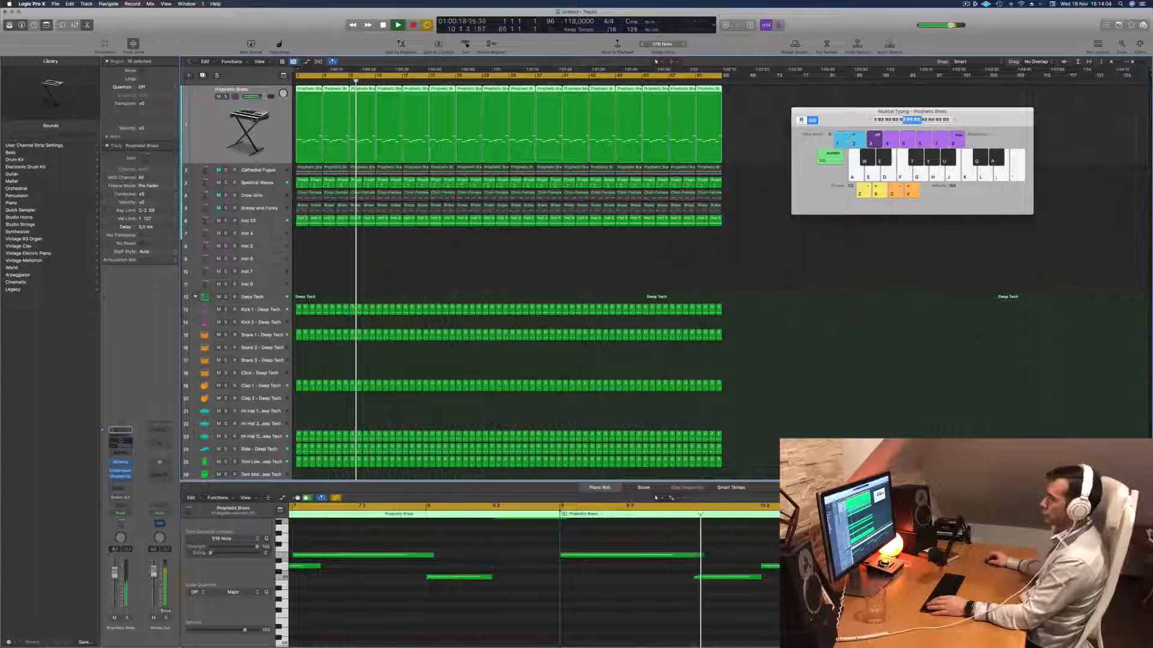
click(120, 444)
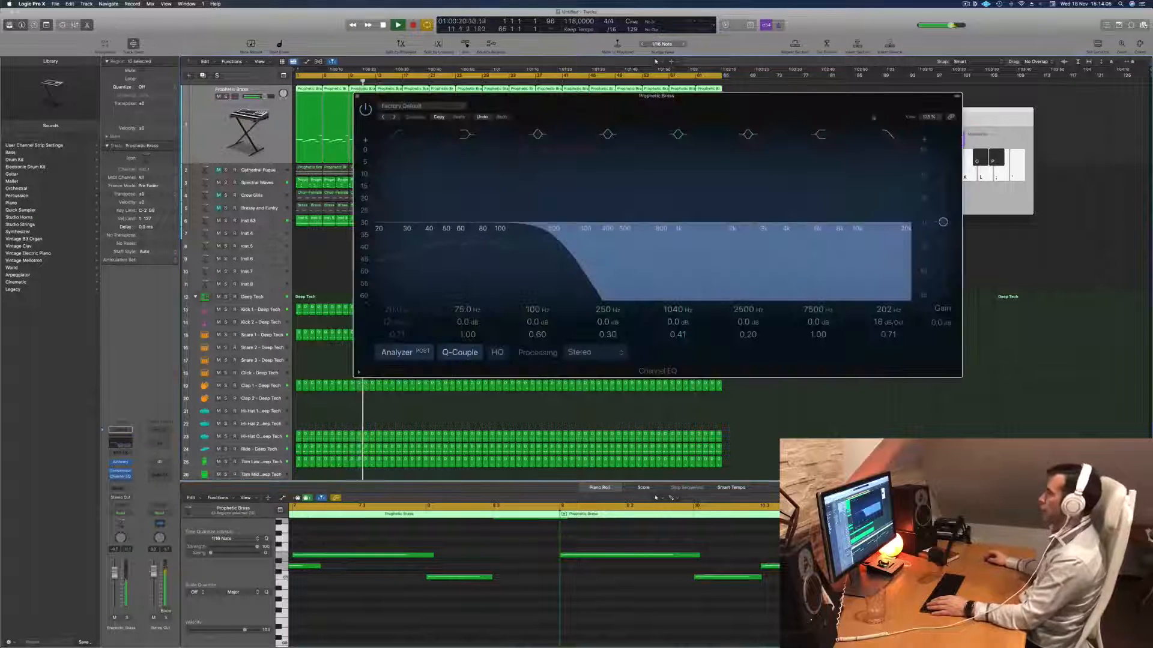
click(889, 135)
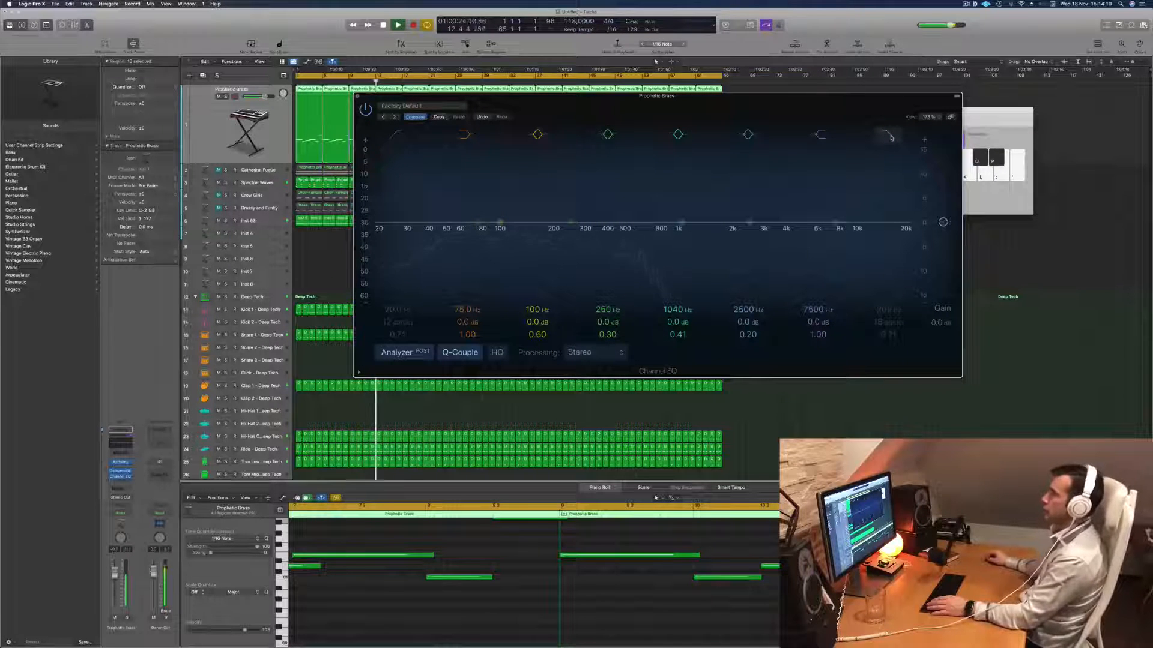
click(889, 135)
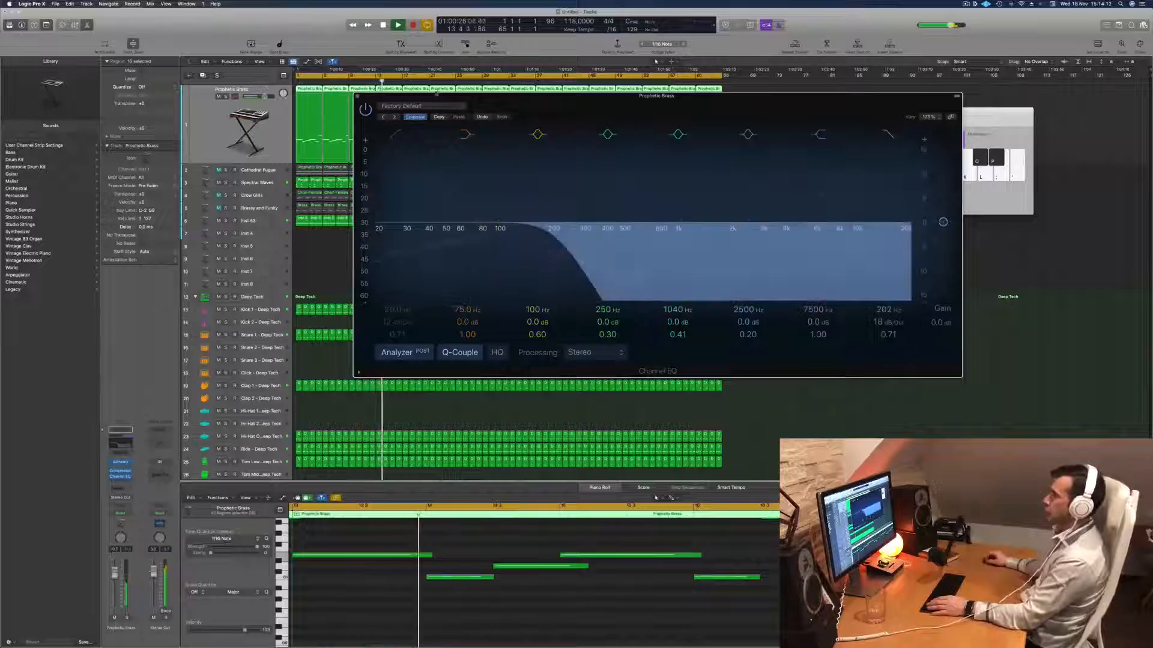
click(357, 97)
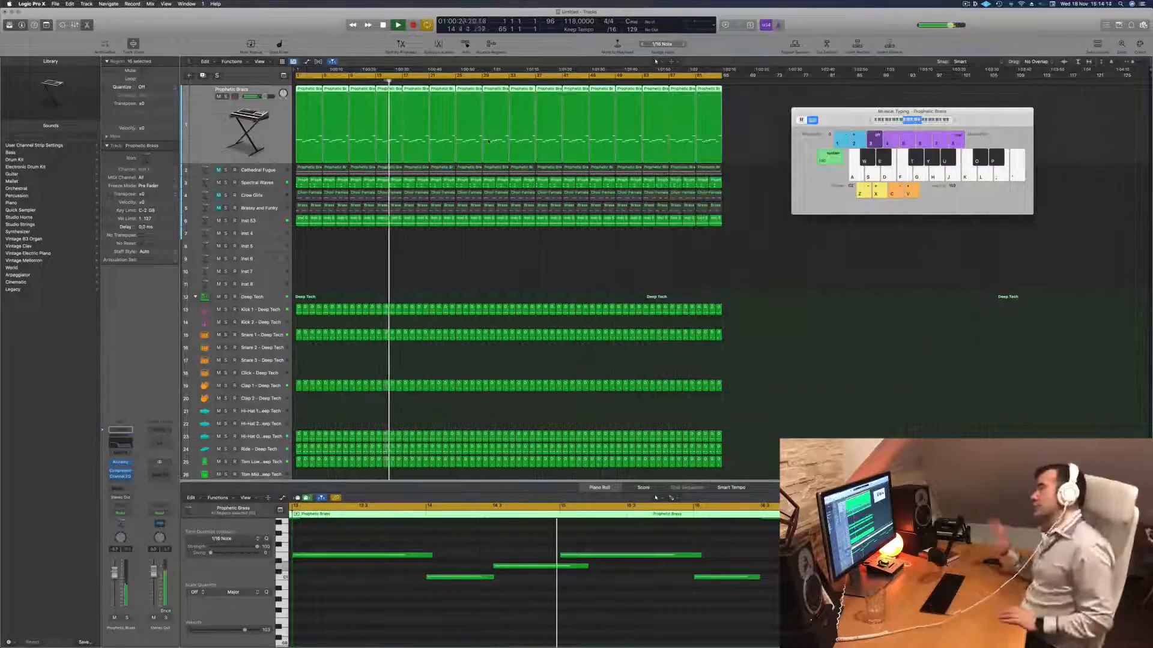